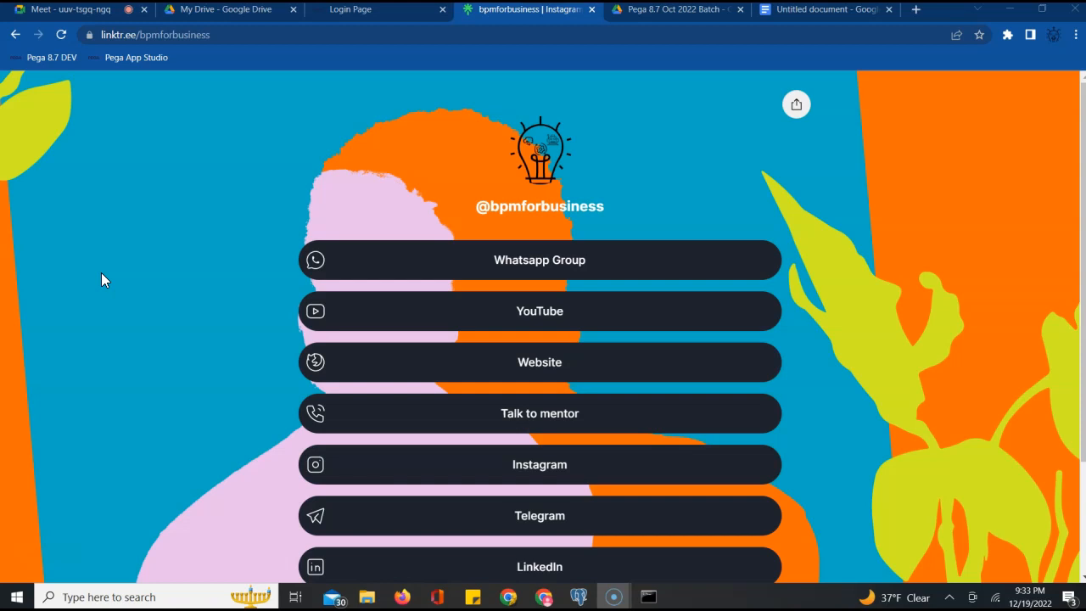
Step: Switch to the untitled Google Docs document and write "Case Types" on its first line
left_click(803, 10)
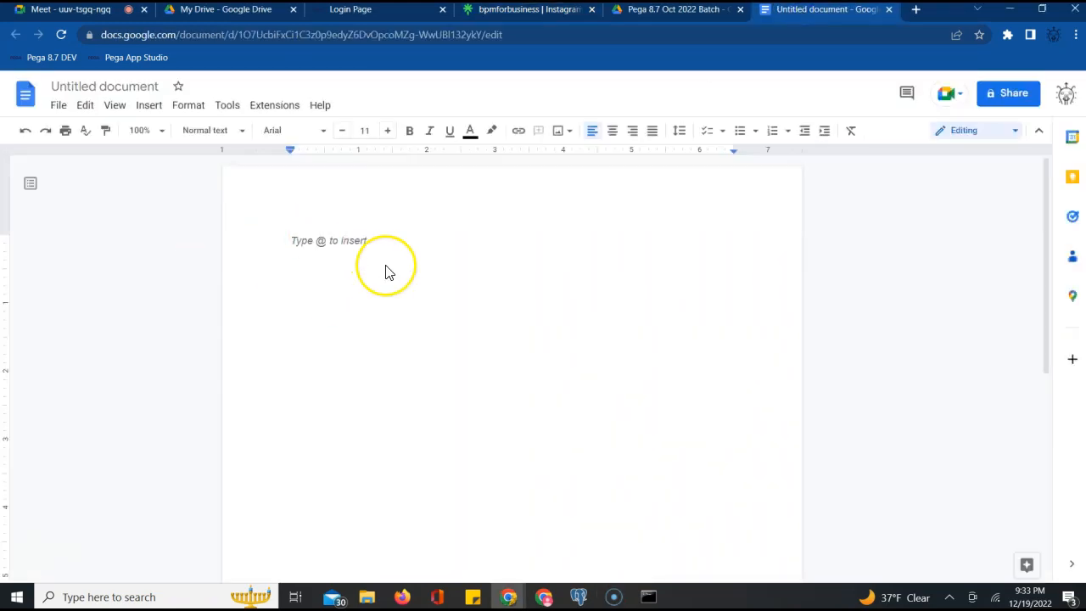
type("Case")
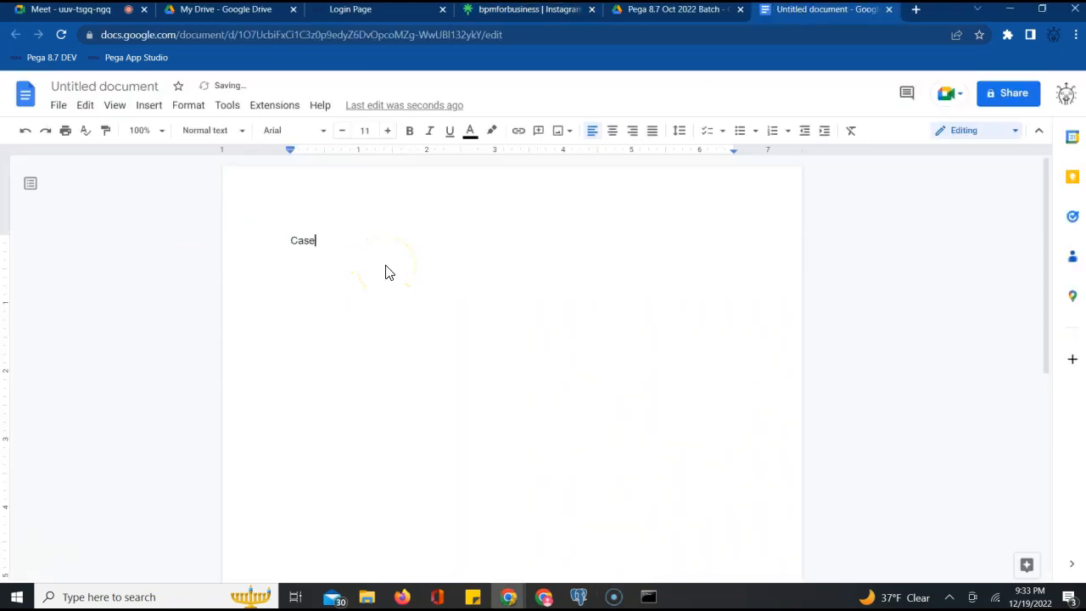
type(" Type")
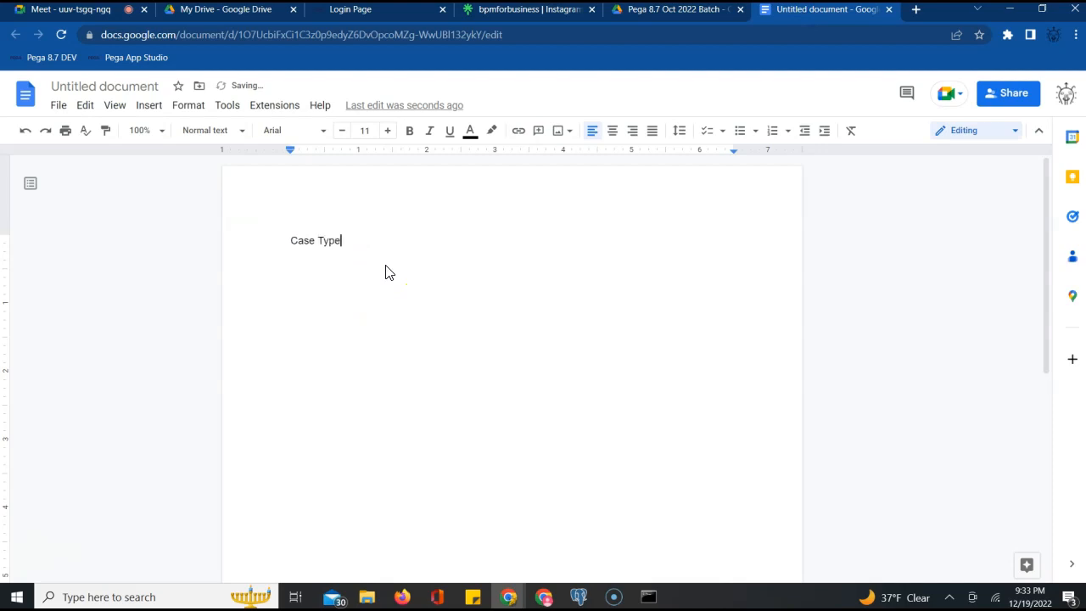
type("s/")
key("BackSpace")
Step: Add the line "Case Management" below "Case Types" in the document
key("Return")
type("Cas")
type("e Amanage")
key("BackSpace")
key("BackSpace")
key("BackSpace")
key("BackSpace")
key("BackSpace")
key("BackSpace")
key("BackSpace")
type("Management")
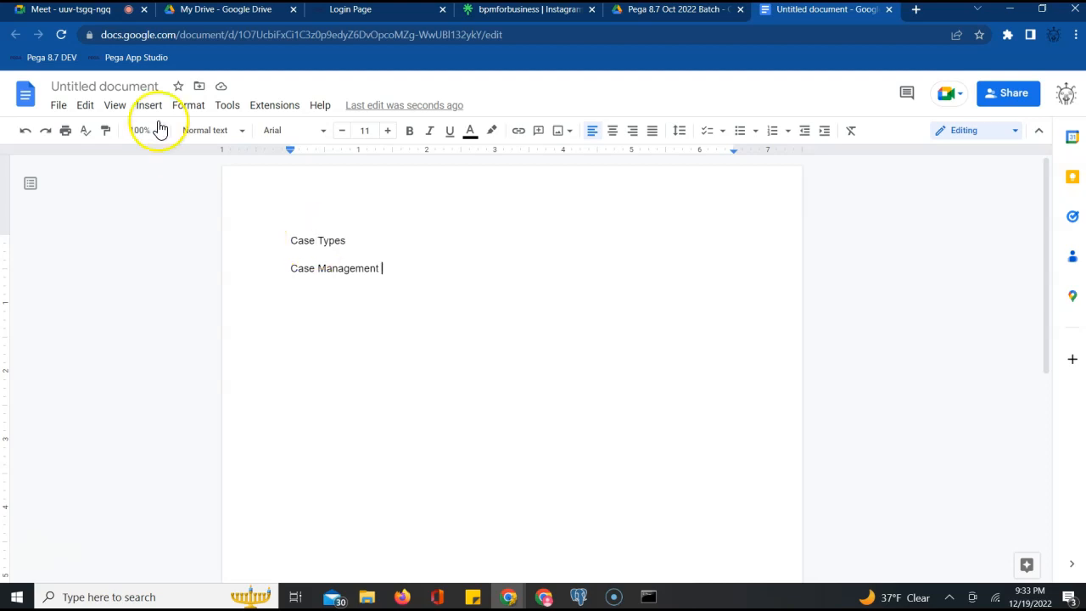
Step: Switch to the Google Meet call, admit the waiting participant and return to the notes document
left_click(98, 17)
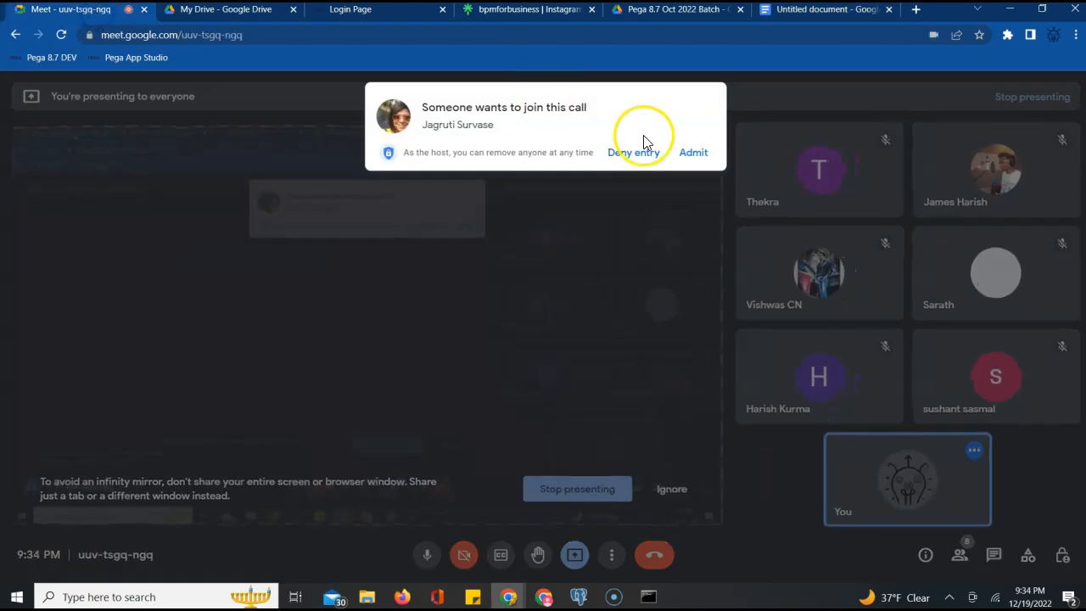
left_click(694, 152)
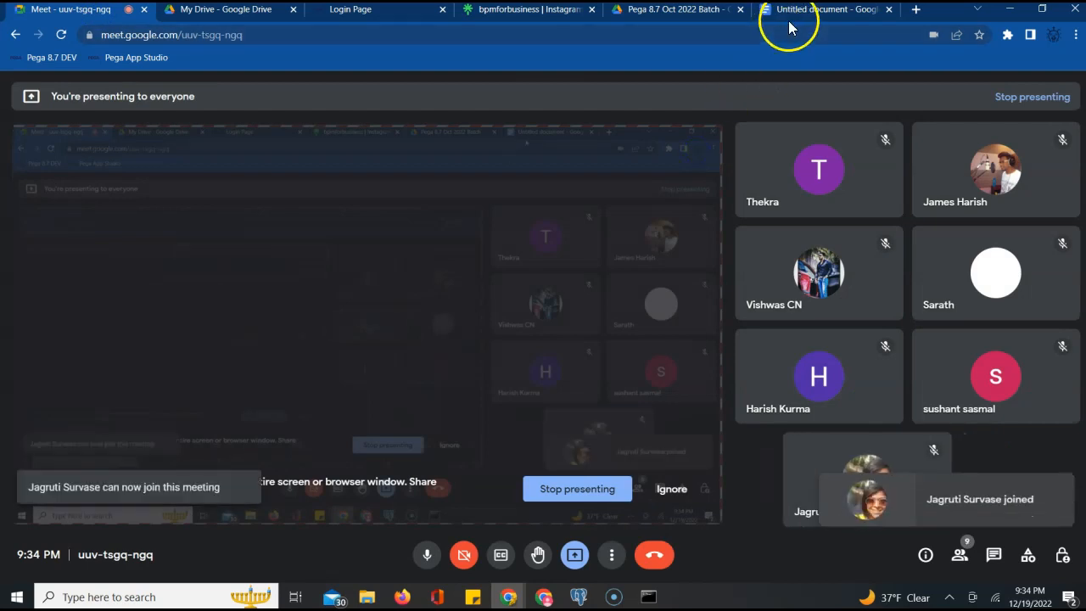
left_click(798, 17)
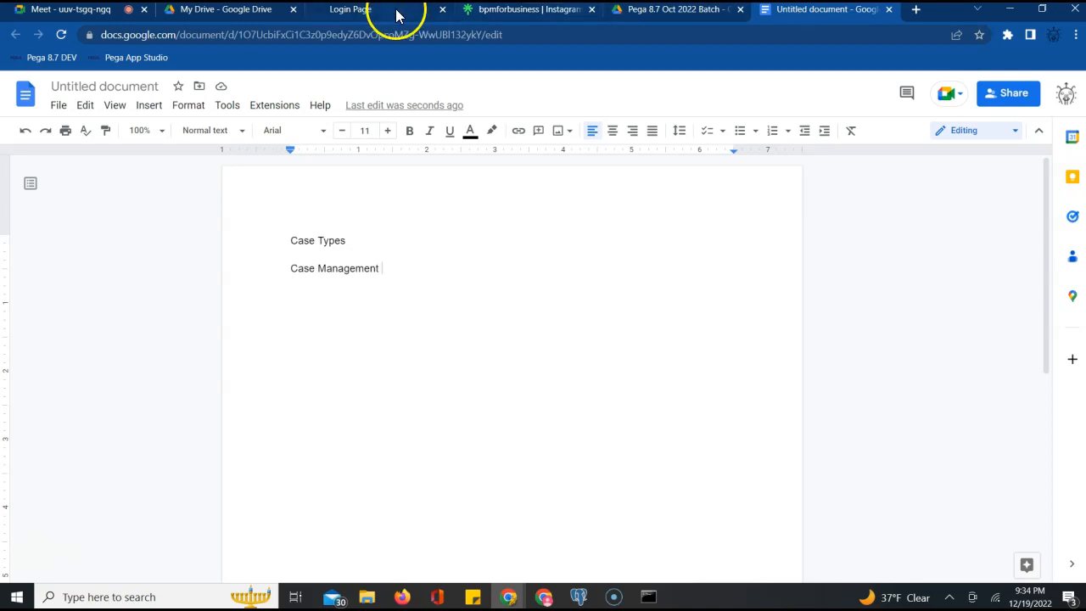
Step: Log in to Pega with the prefilled credentials, admitting the next waiting participant to the Google Meet call while it loads
left_click(368, 12)
left_click(561, 339)
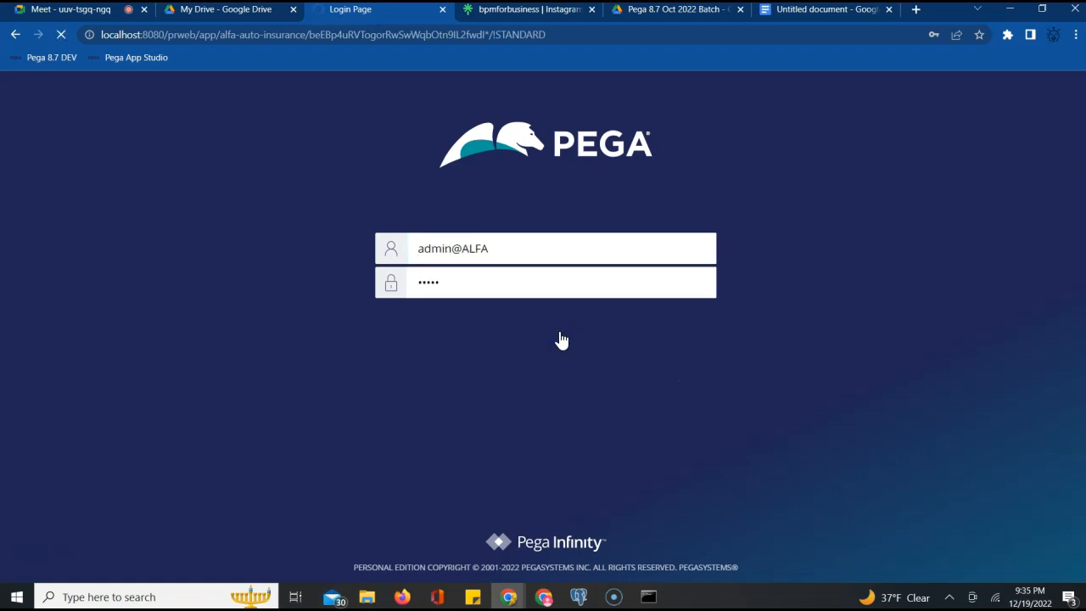
left_click(81, 14)
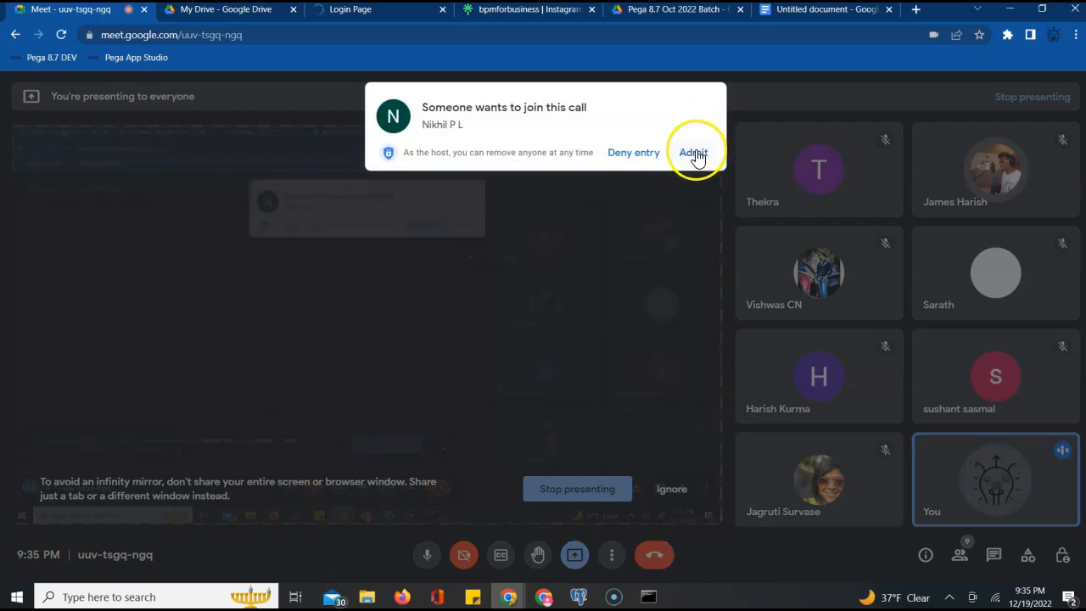
left_click(694, 154)
left_click(375, 17)
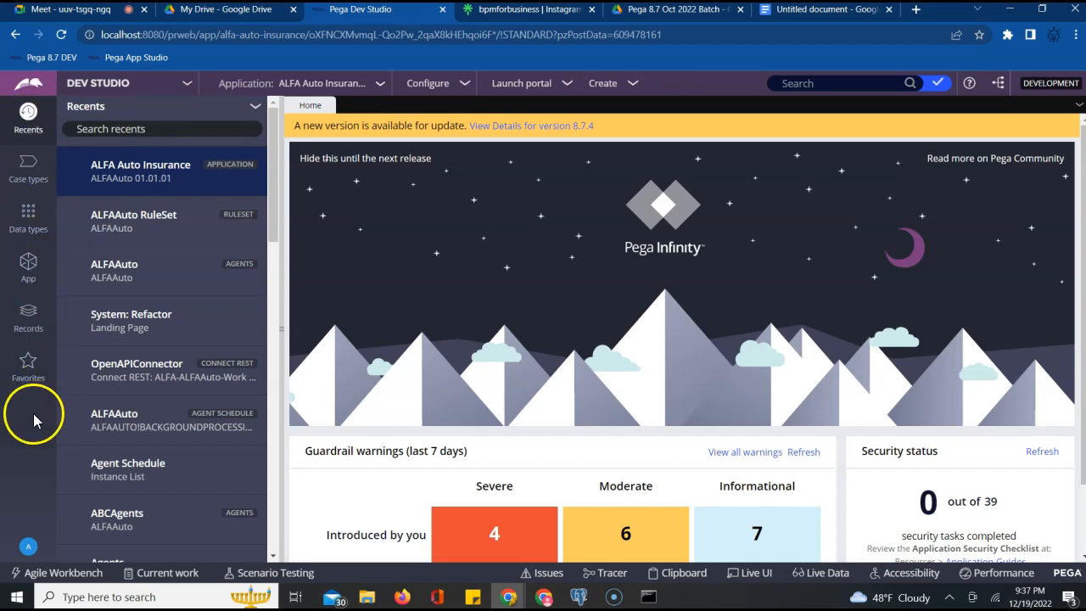
Step: Open the application's case types in Pega and start adding a new case type
left_click(30, 172)
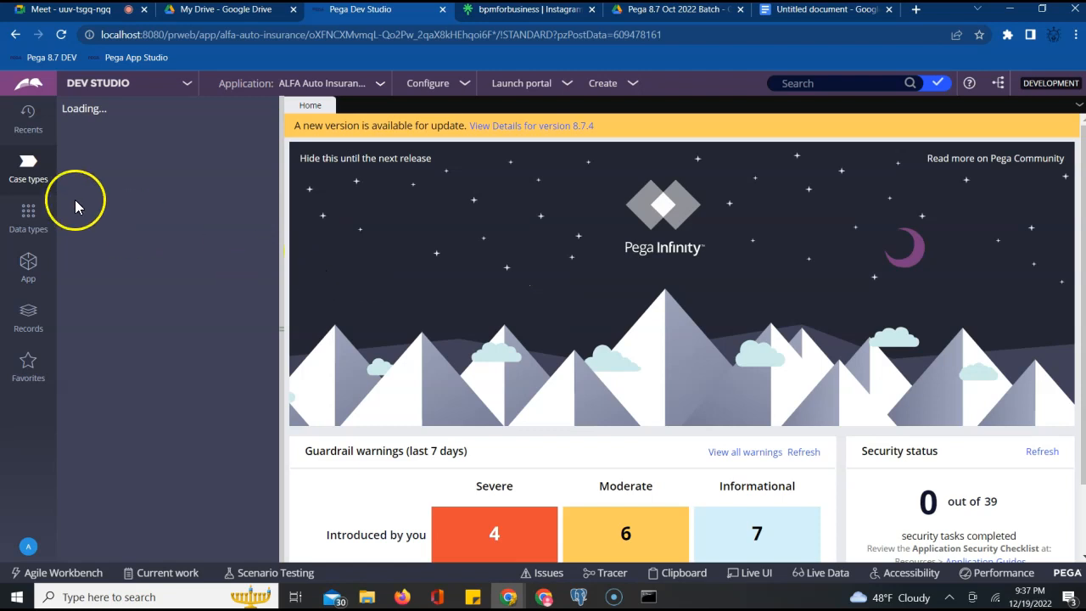
left_click(21, 178)
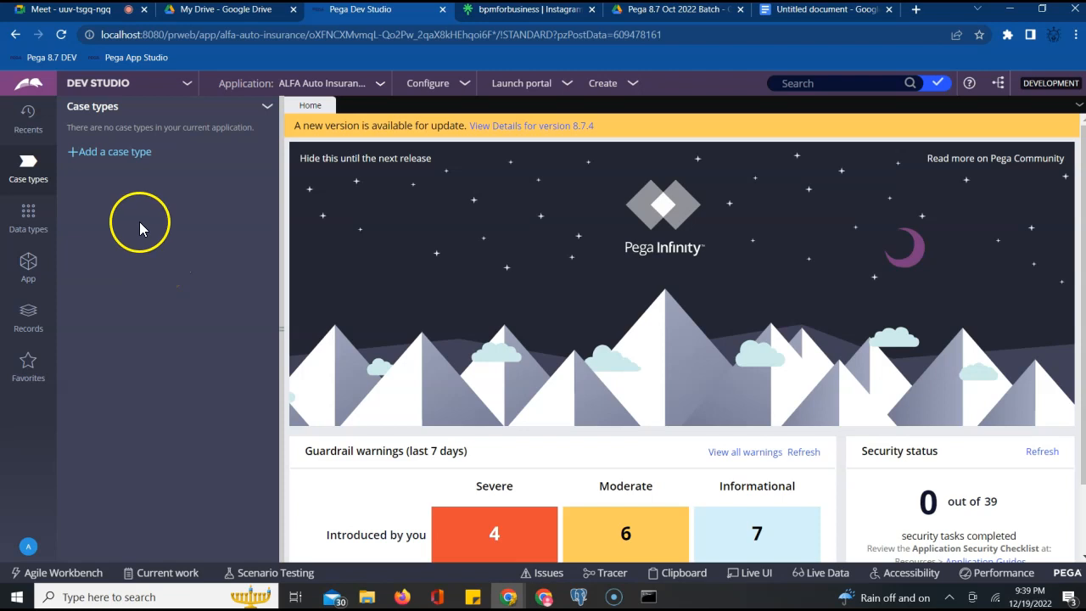
left_click(98, 157)
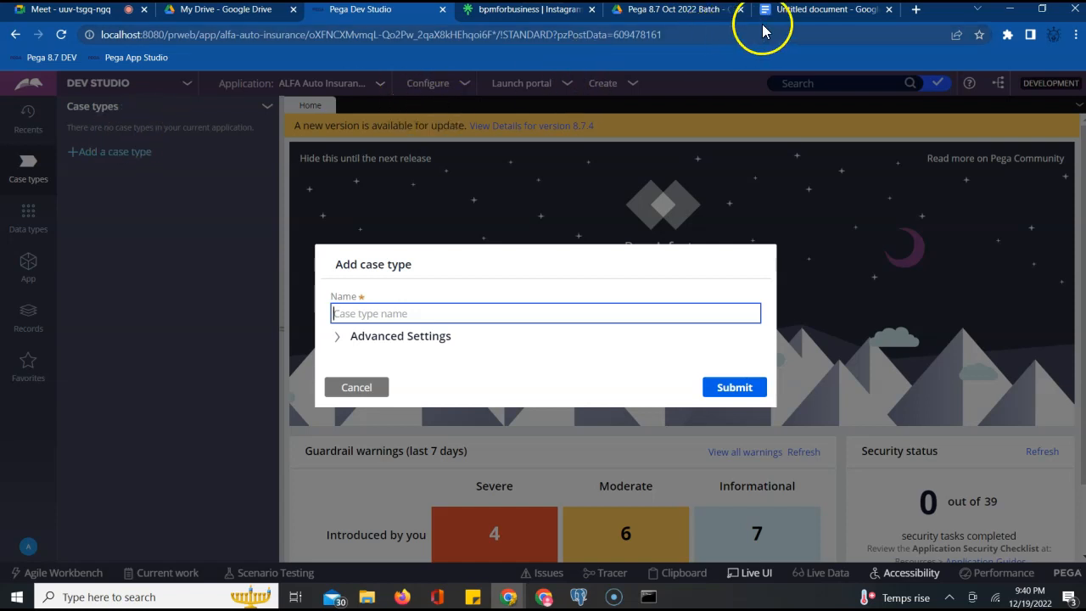
Step: Return to the Google Docs notes and add the heading "Insurance Process" a little below "Case Management"
left_click(798, 10)
key("Return")
key("Return")
key("Return")
type("In")
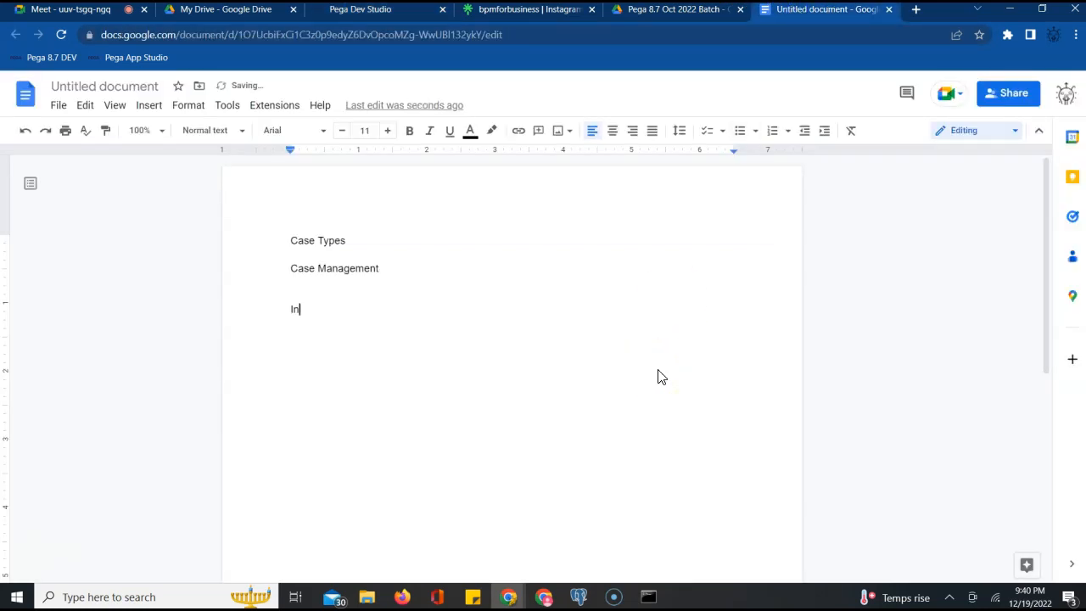
type("srua")
key("BackSpace")
key("BackSpace")
key("BackSpace")
type("urance Process")
key("Return")
Step: Start a numbered list under "Insurance Process" with the items Basic Info, Vehicle Info and Loss Info
type("1. ")
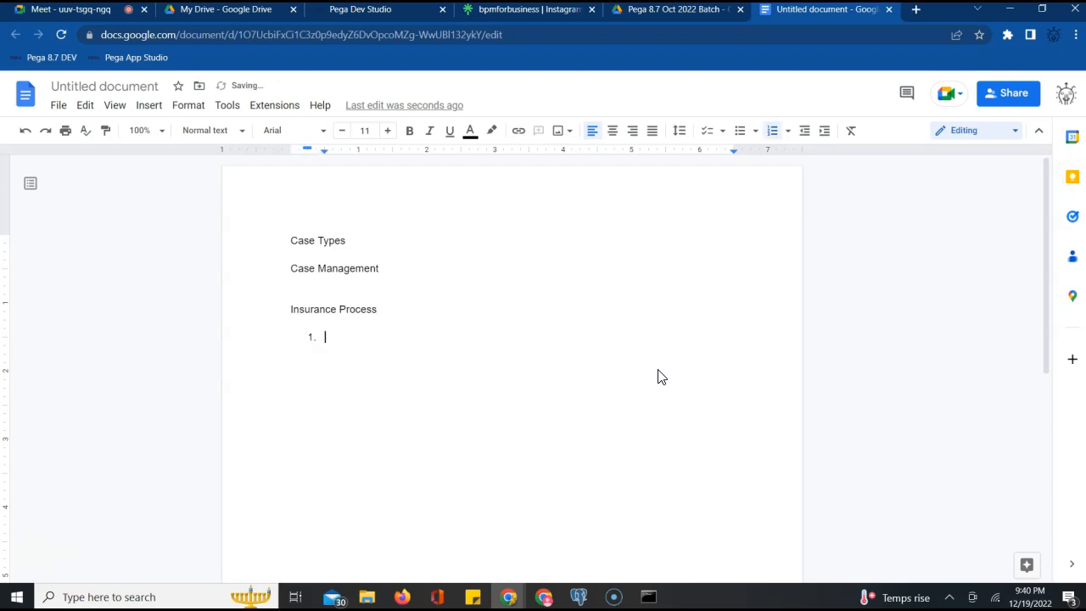
type("Basic Info")
key("Return")
type("Vehicle ")
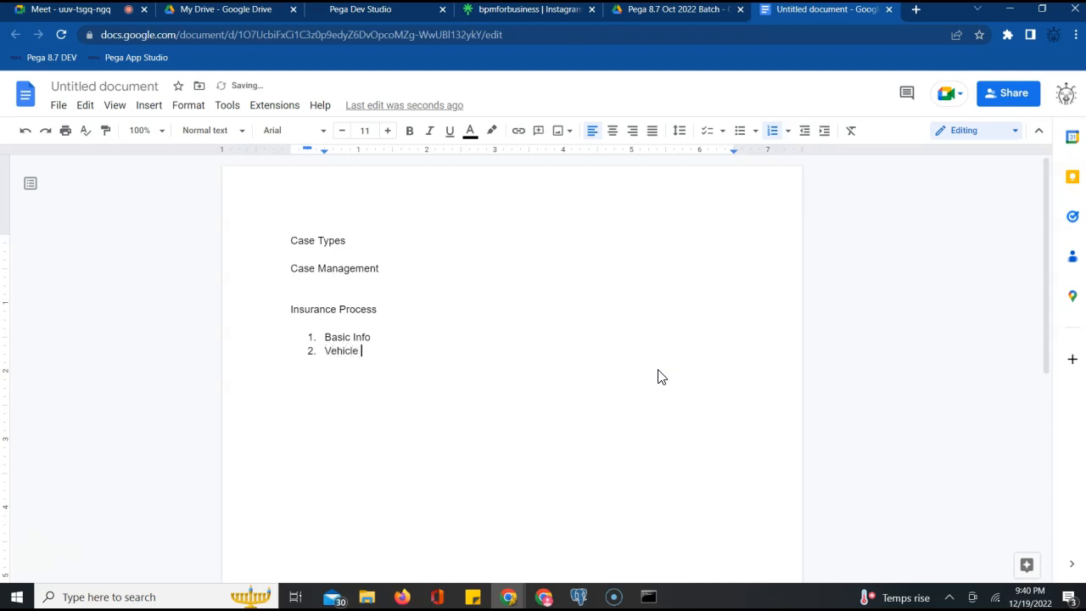
type("Info")
key("Return")
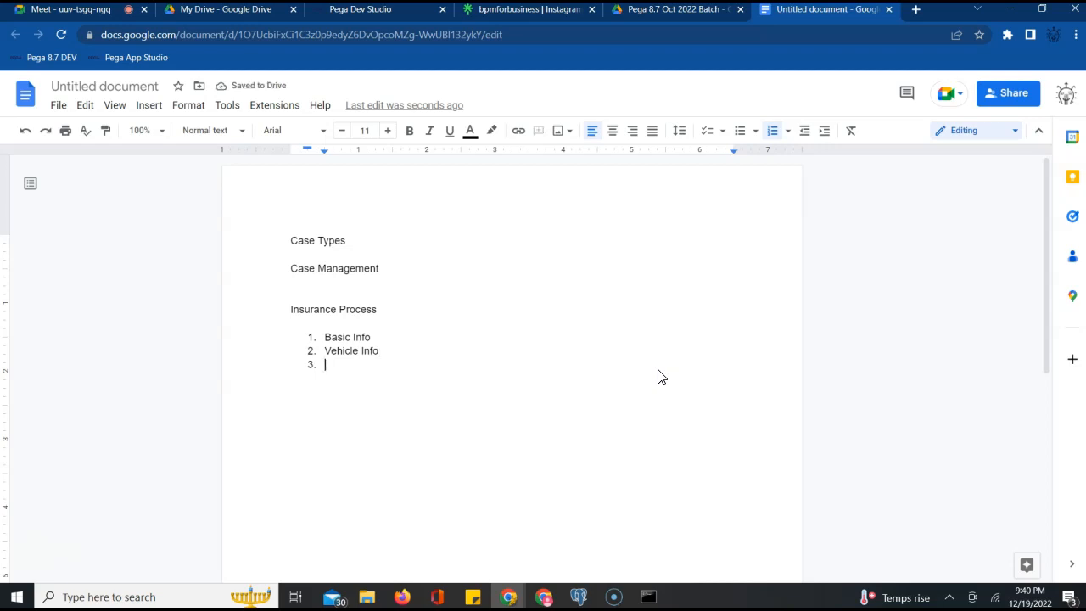
type("Loss Info")
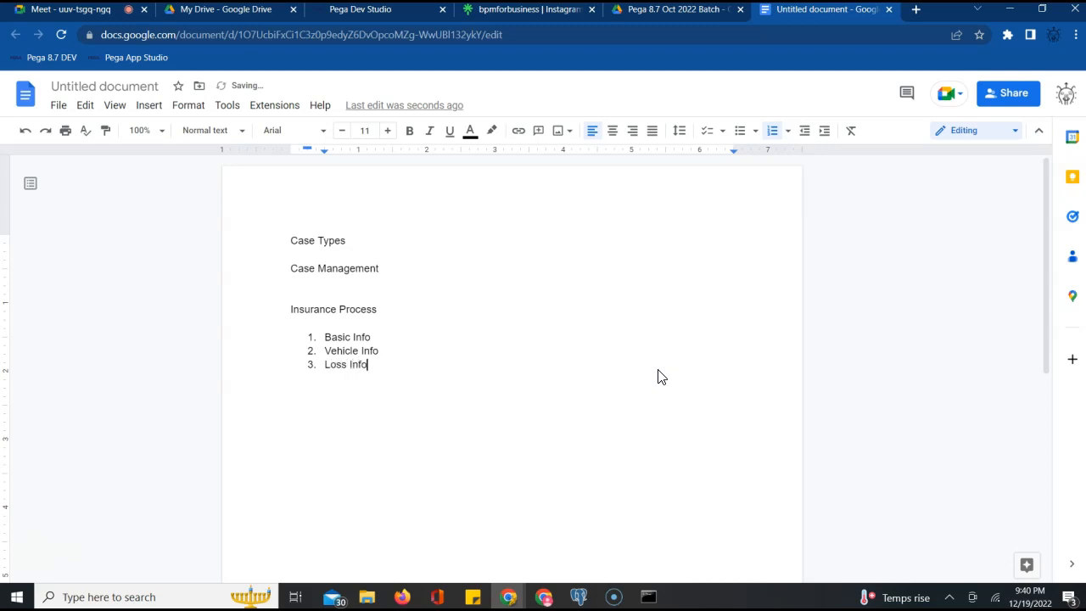
Step: Complete the numbered list with Approvals Info, Address Info and "Case Closure." as items four to six
key("Return")
type("Approvals Info")
key("Return")
type("A")
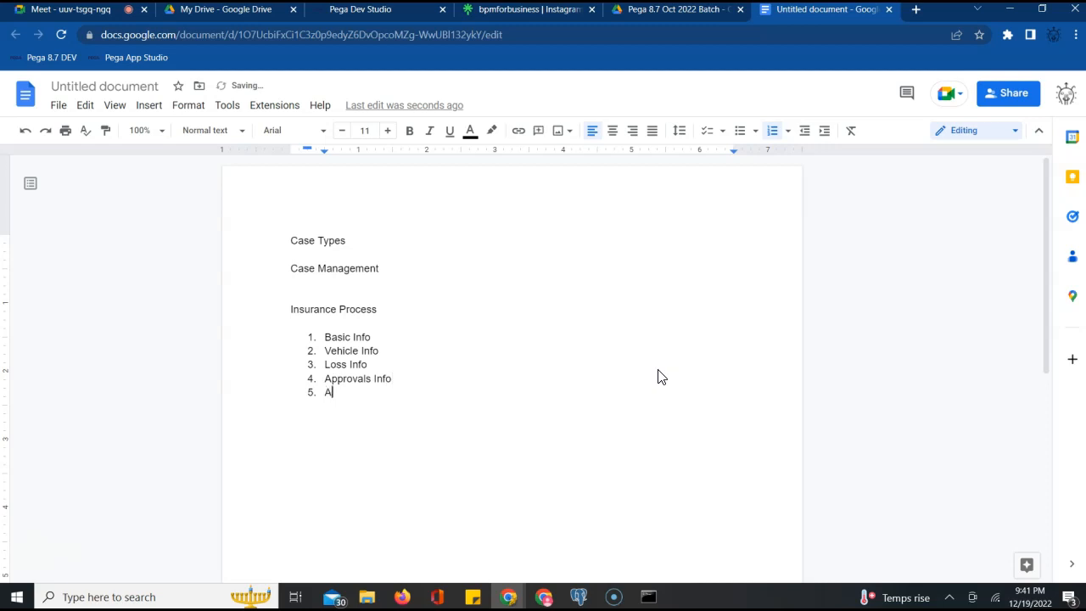
type("ddress Info")
key("Return")
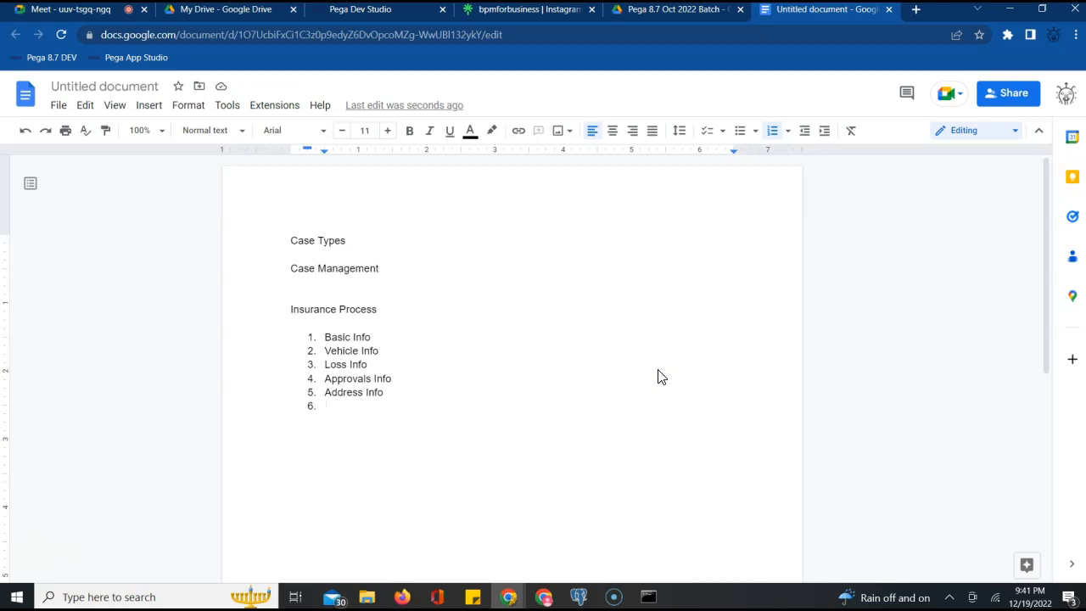
type("Case Clouure.")
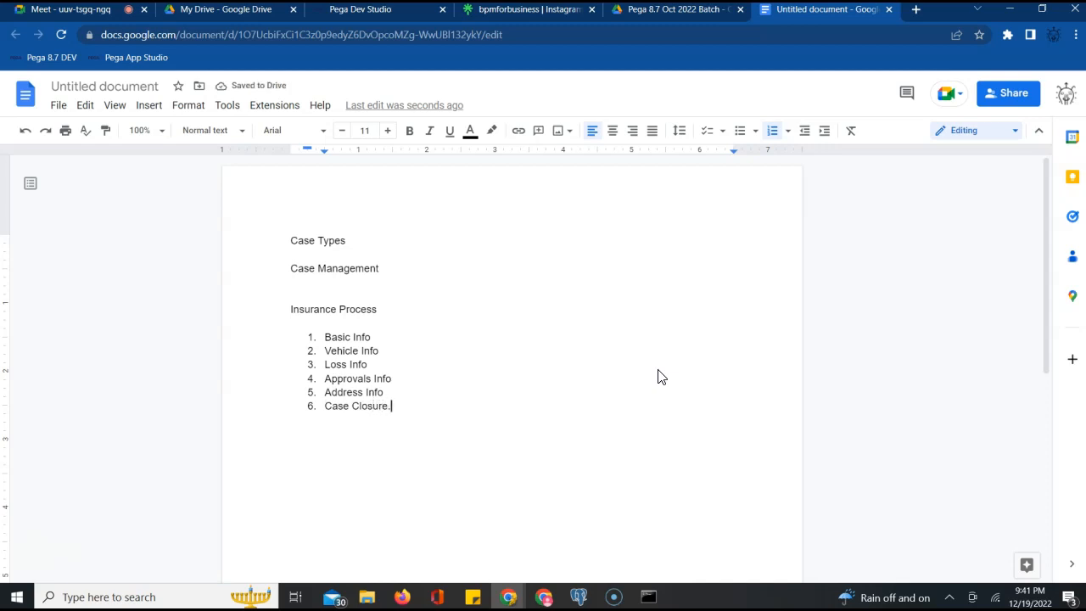
double_click(357, 309)
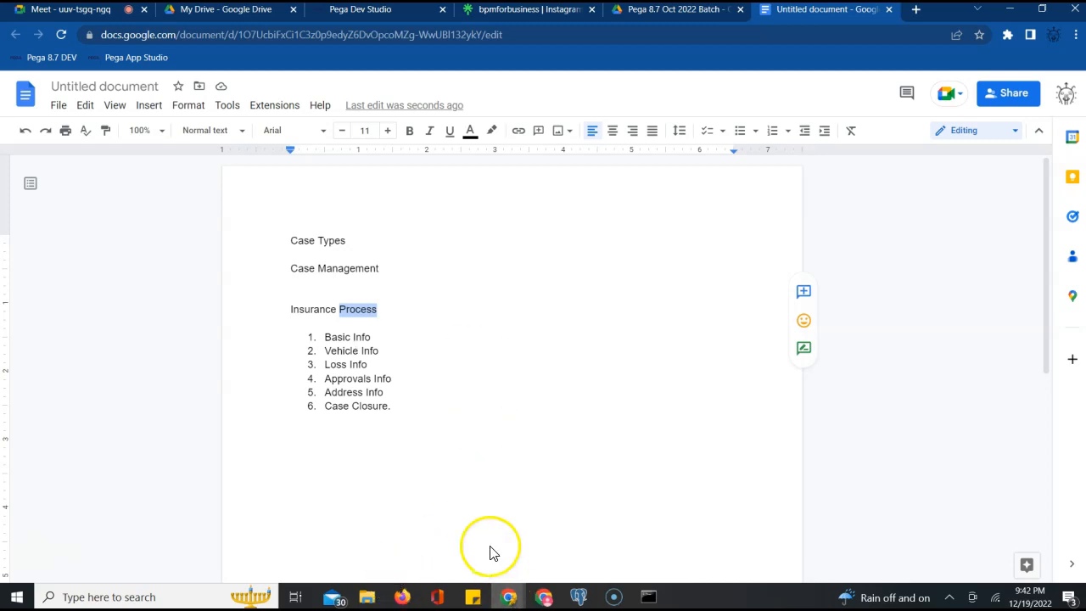
Step: Back in Pega, create the case type Insurance, reviewing its advanced settings and keeping ALFA-ALFAAuto-Work as parent and ruleset ALFAAuto version 01-02-01
left_click(360, 12)
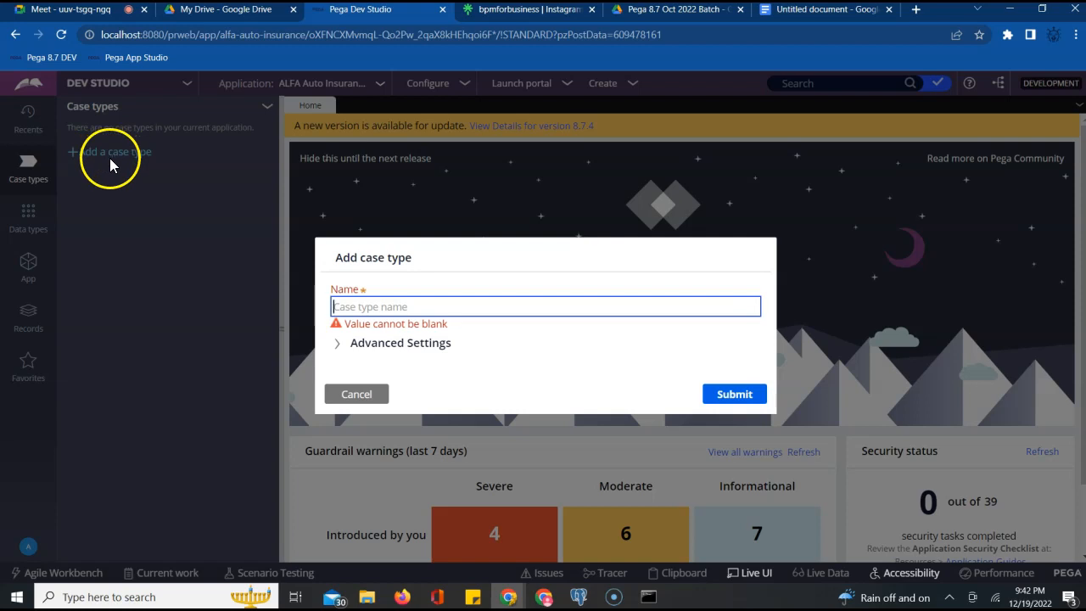
left_click(424, 308)
type("Insura")
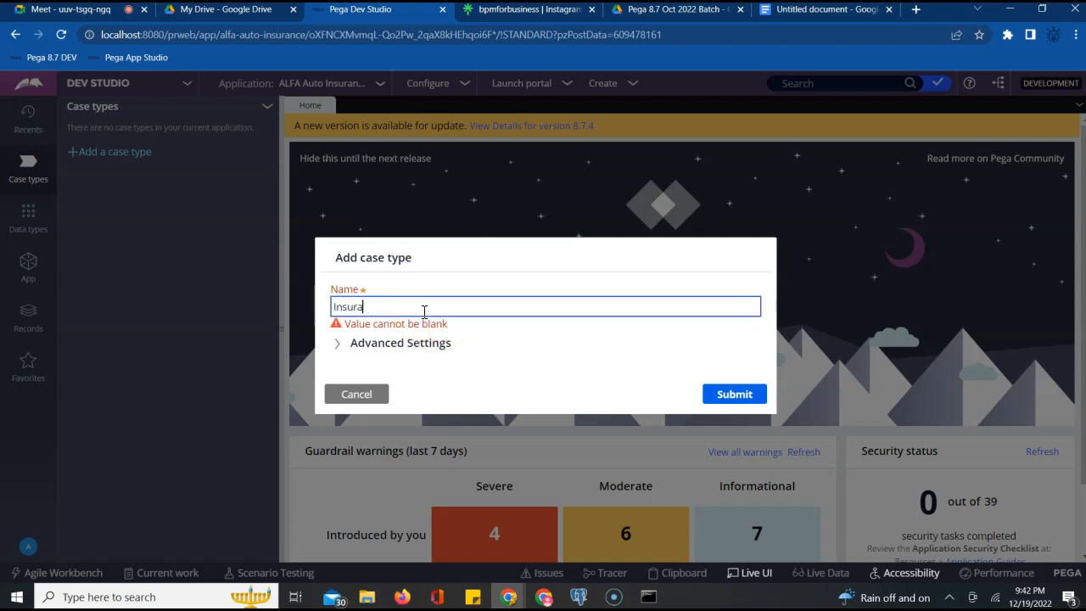
type("nce")
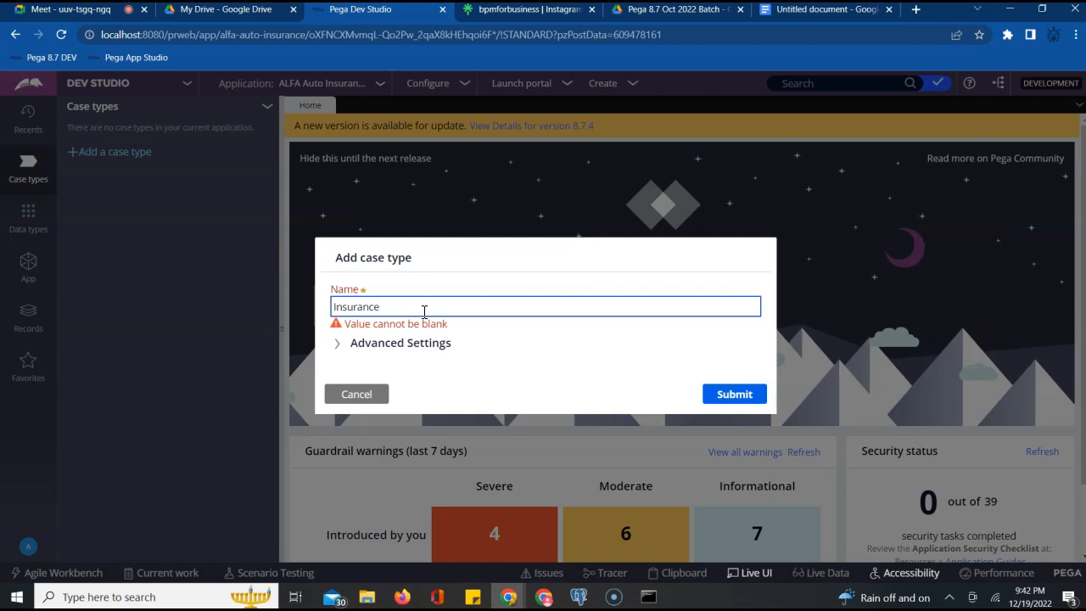
left_click(338, 351)
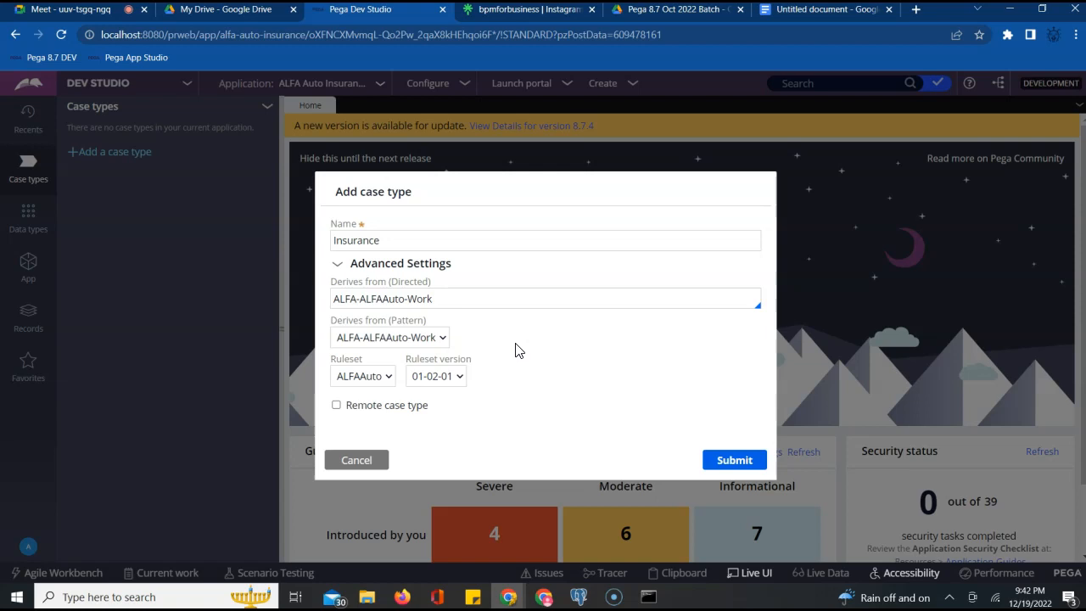
left_click(445, 294)
left_click(746, 469)
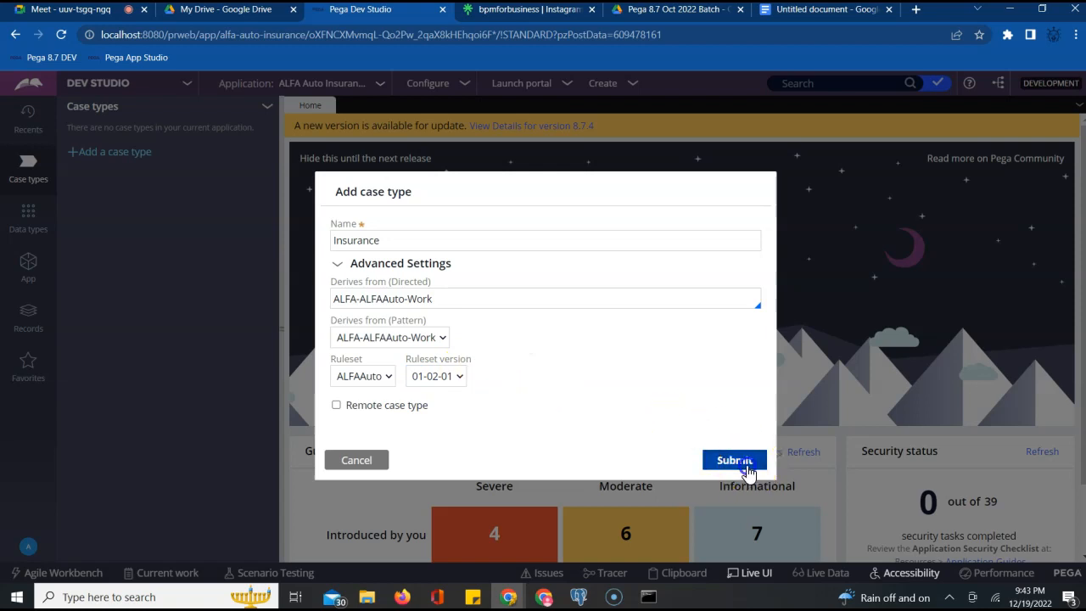
left_click(739, 470)
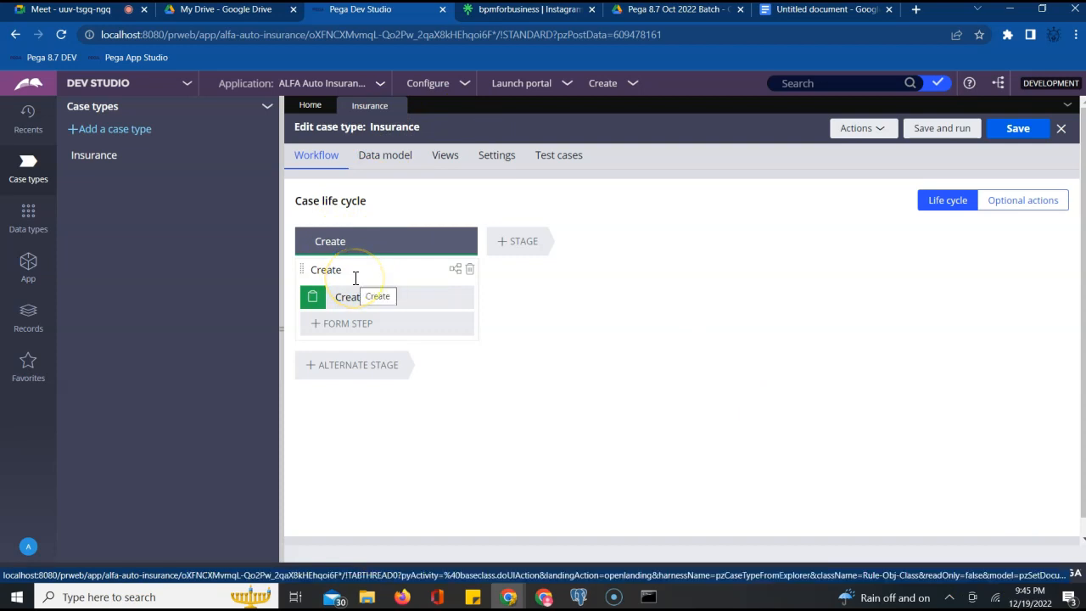
left_click(497, 309)
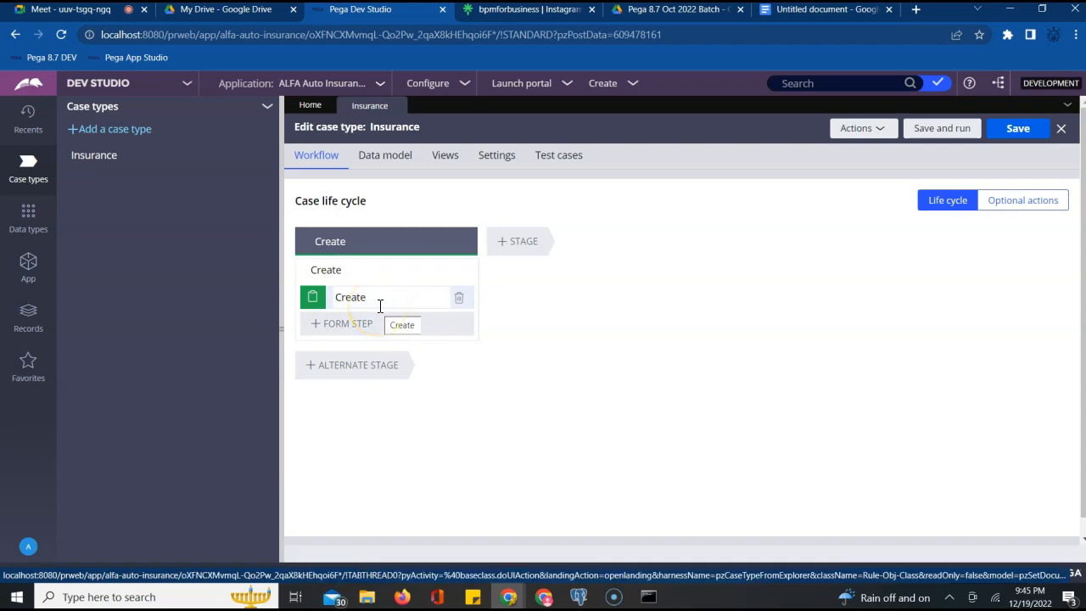
left_click(596, 328)
left_click(308, 268)
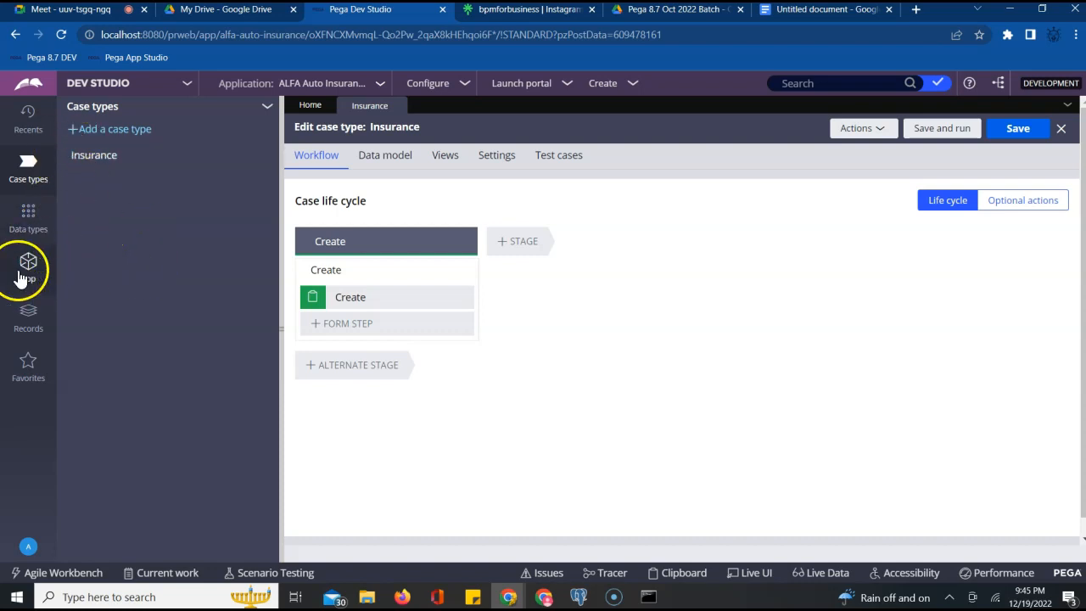
Step: Open the class rule ALFA-ALFAAuto-Work-Insurance from the application's class tree and examine its settings and history
left_click(22, 277)
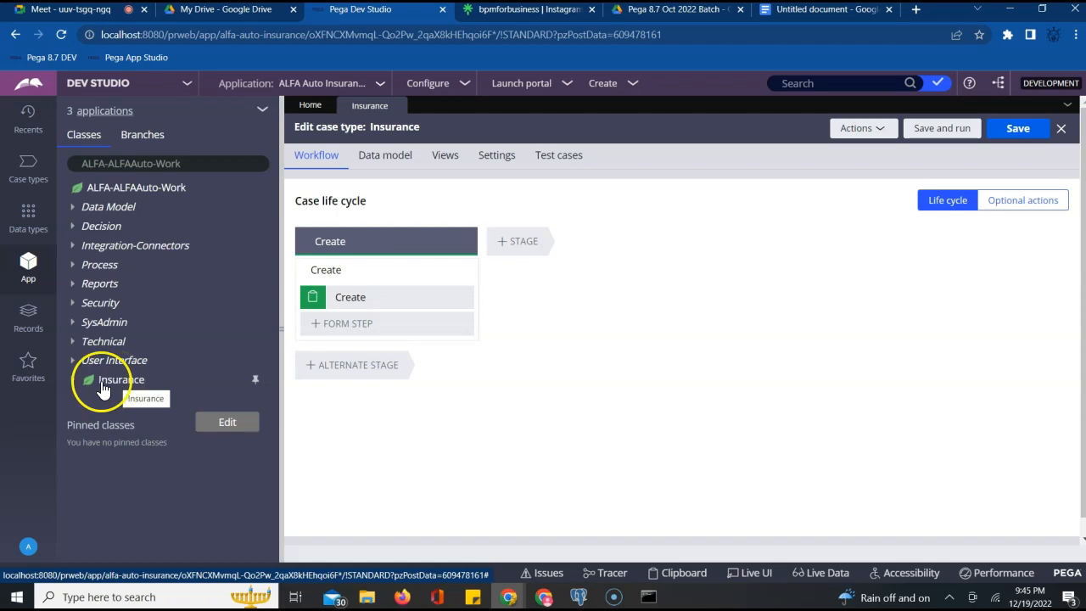
left_click(72, 382)
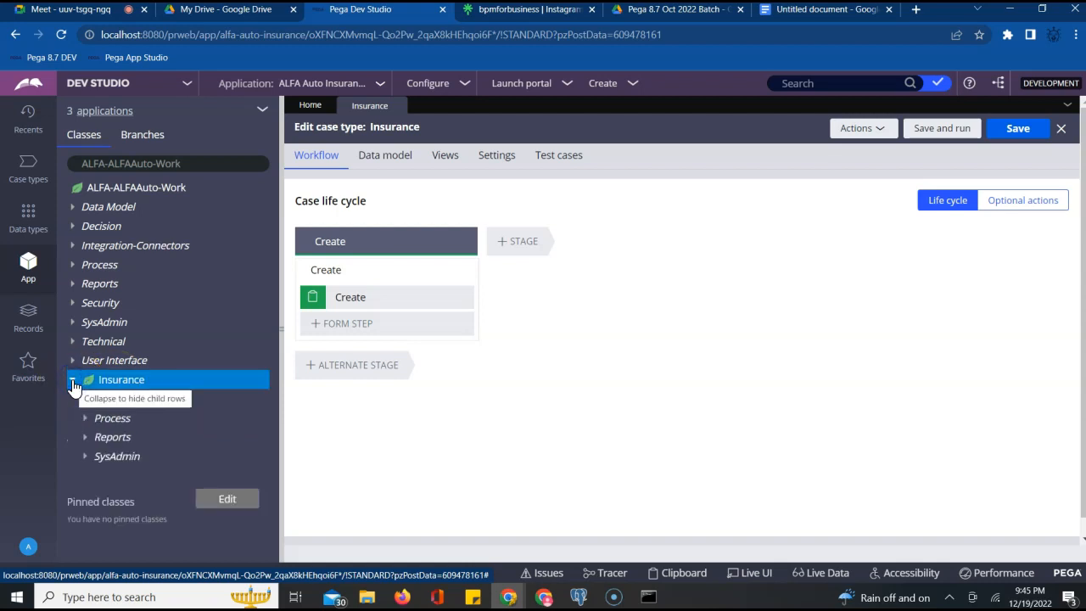
left_click(85, 458)
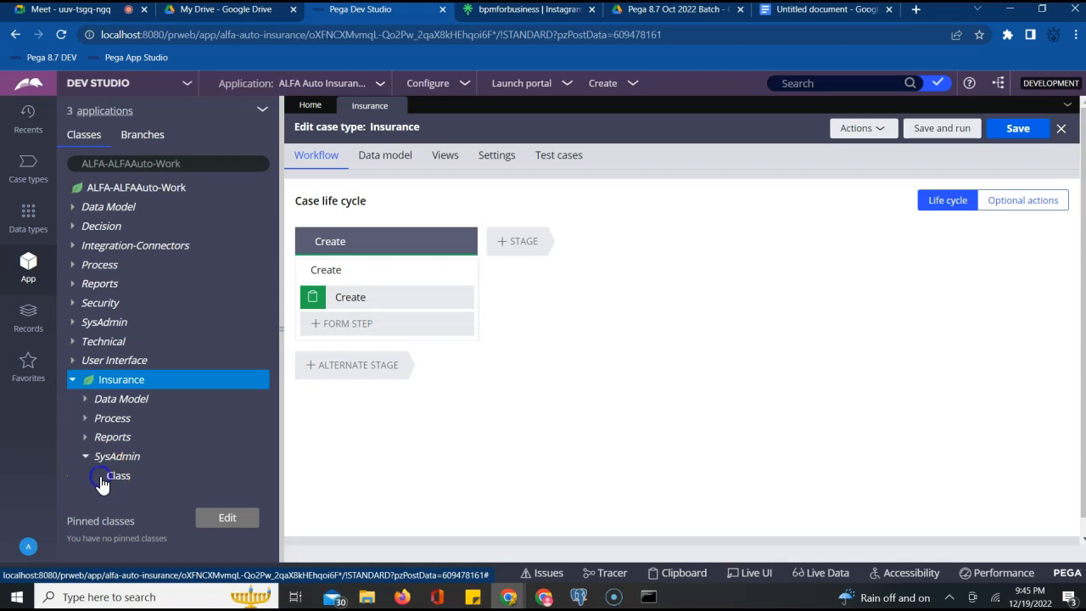
left_click(98, 477)
left_click(171, 501)
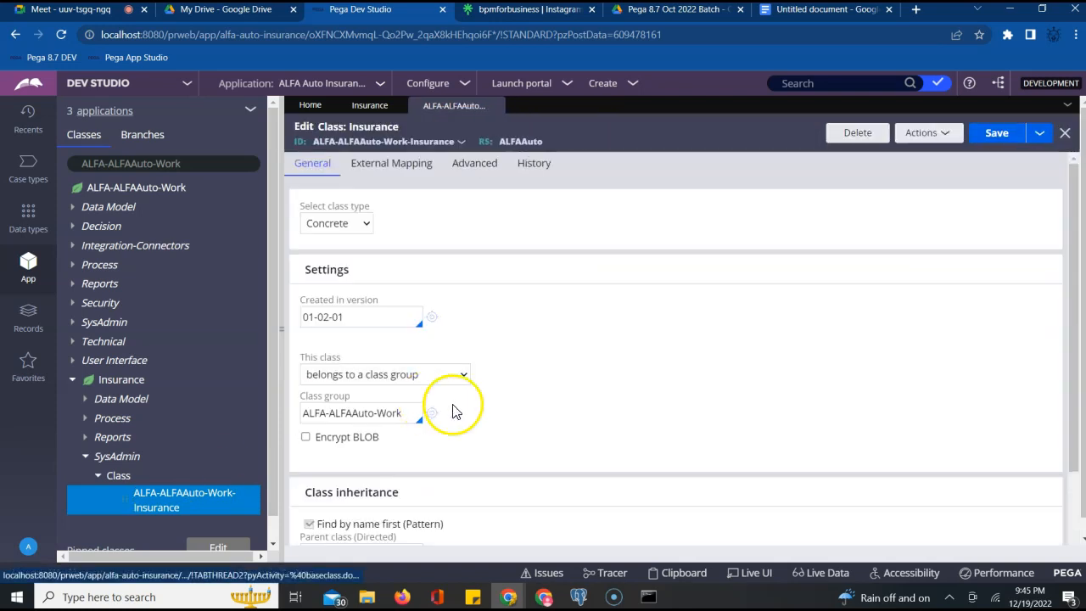
left_click(538, 167)
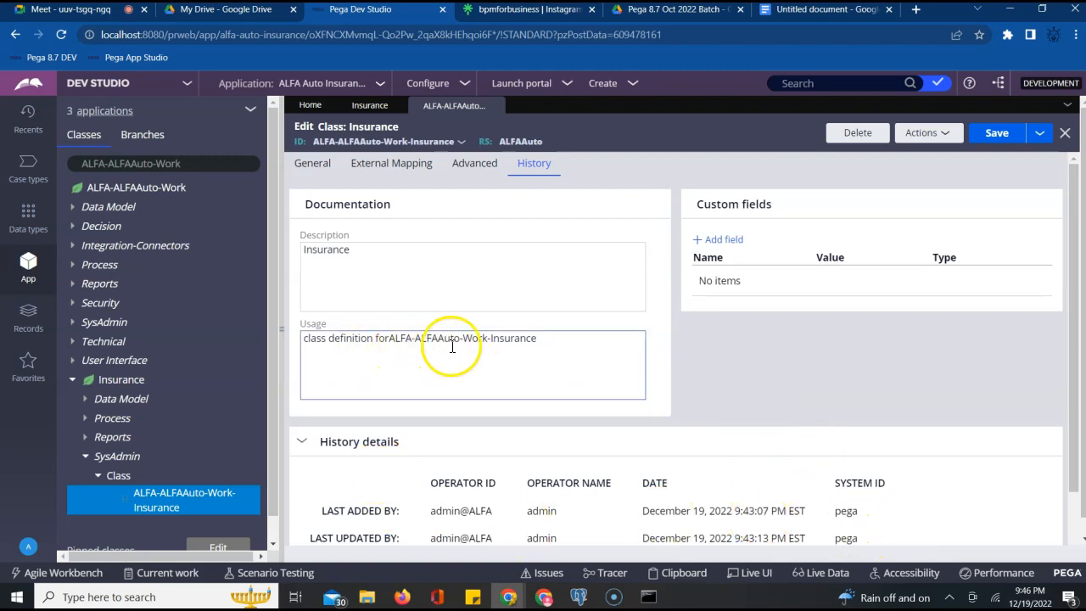
Step: Return to the class rule's general settings and expand the Insurance class's Data Model to examine its data pages
left_click(314, 164)
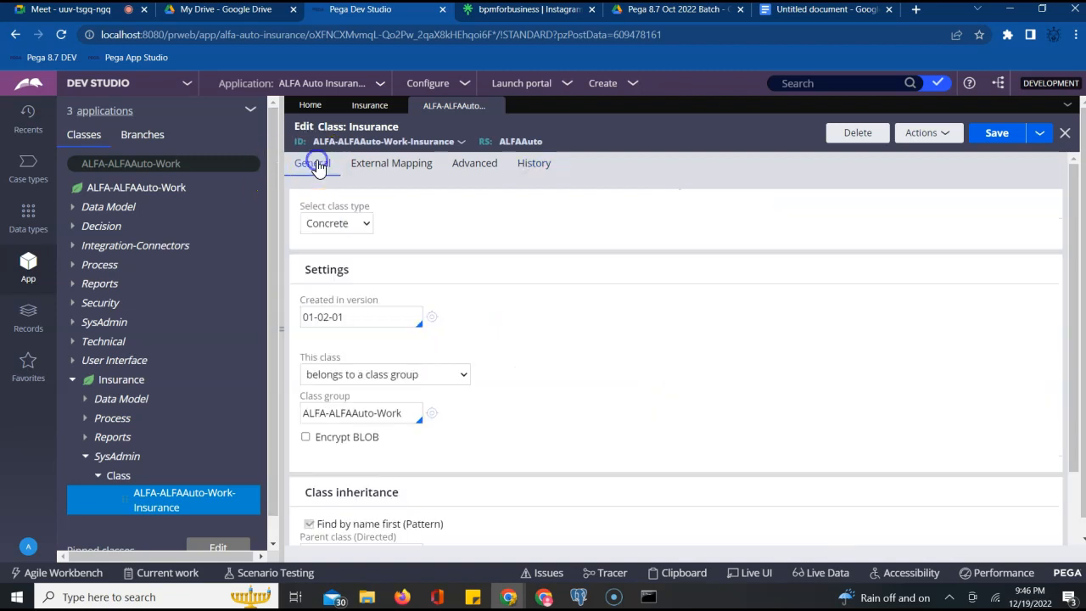
left_click(87, 399)
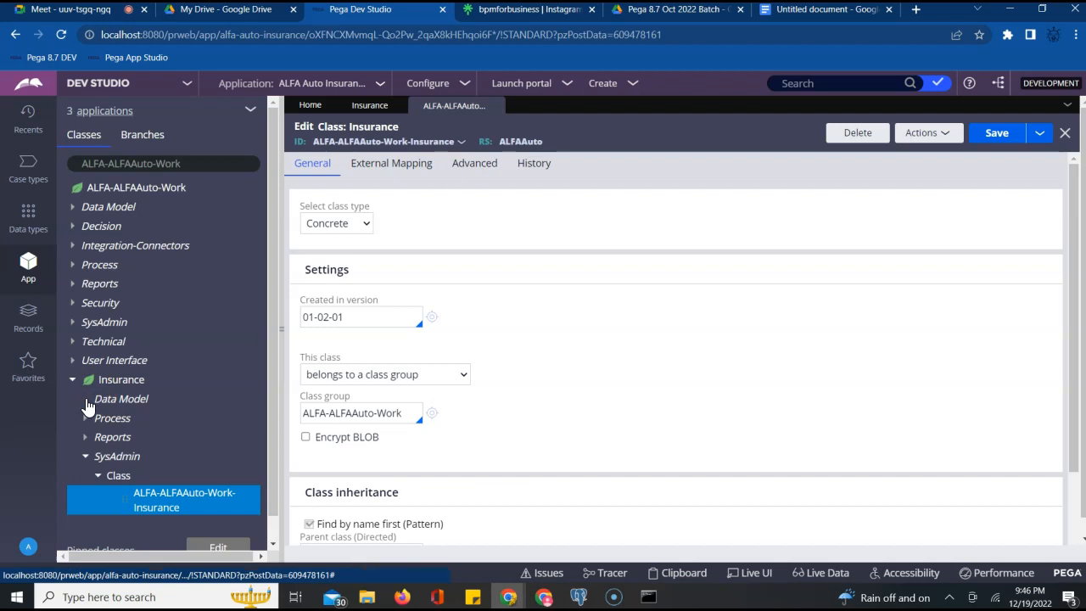
left_click(98, 419)
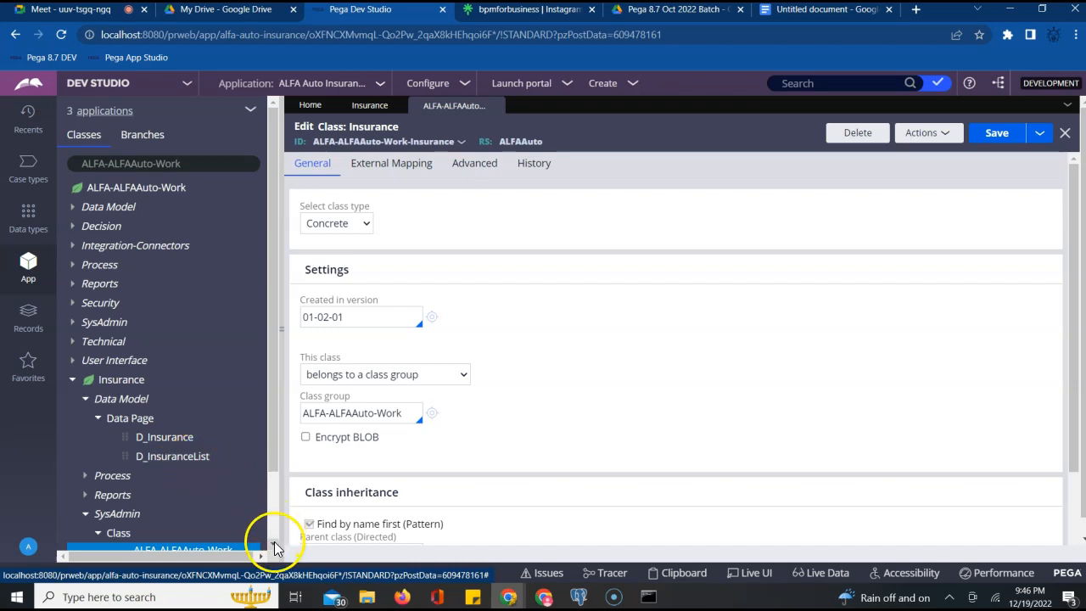
scroll(274, 548, "down", 2)
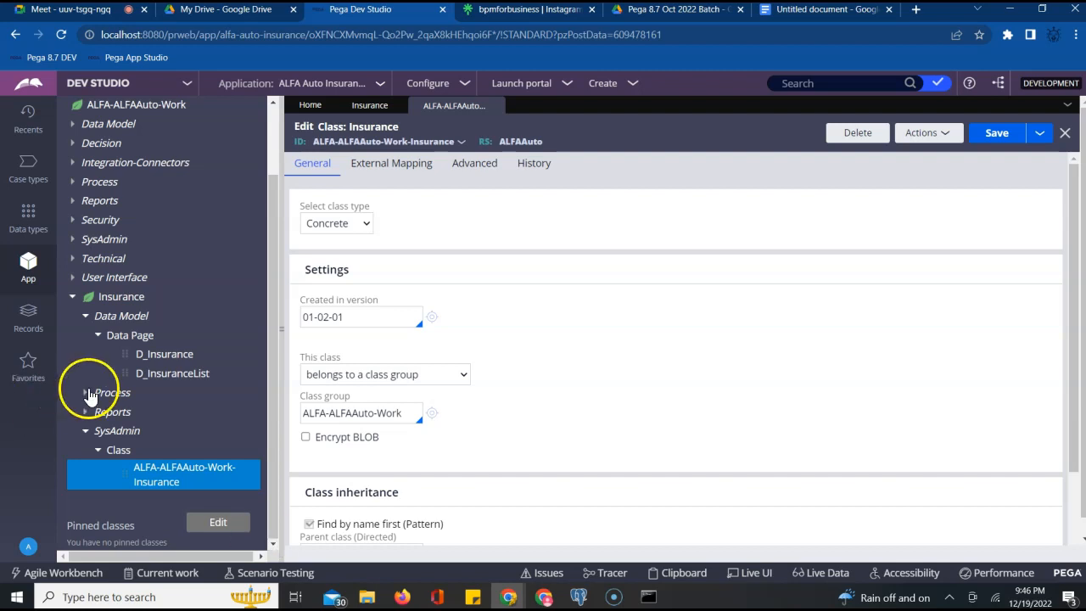
Step: Expand the Insurance class's Process category to examine its case type, flow and work parties rules
left_click(86, 392)
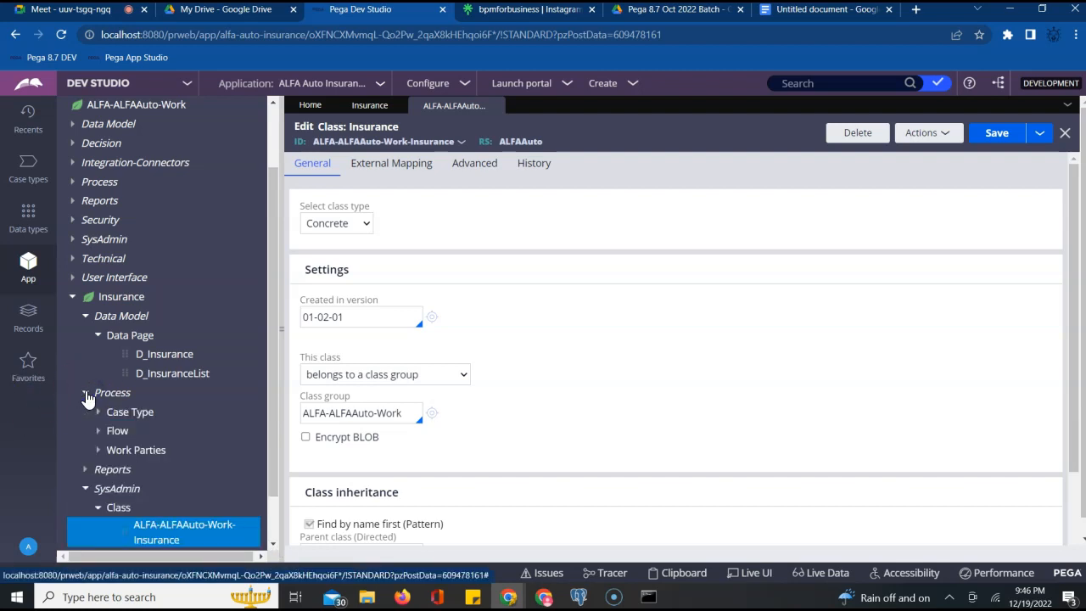
left_click(98, 413)
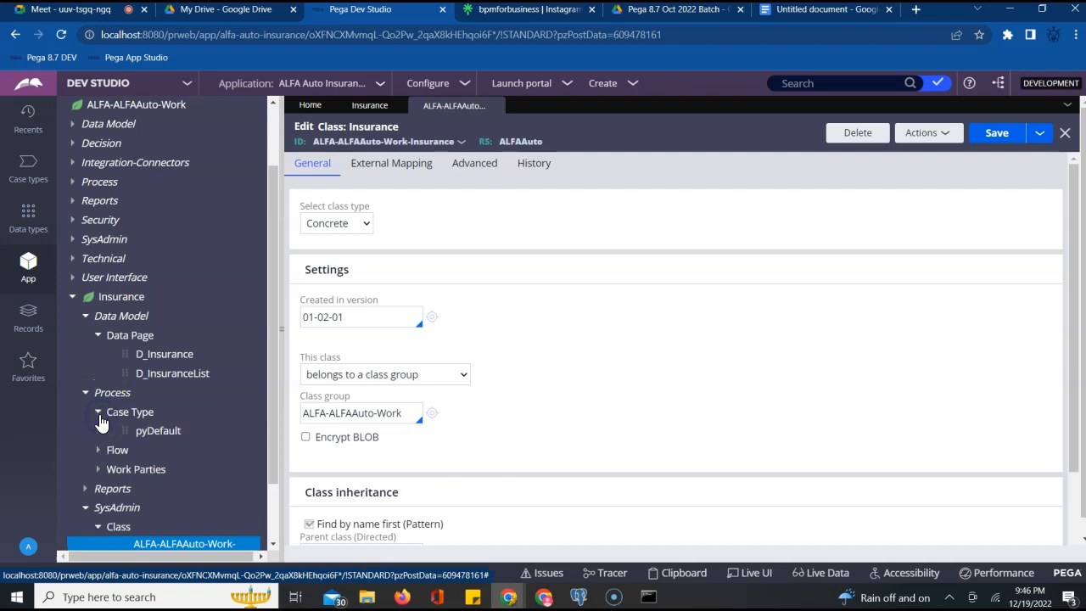
left_click(98, 450)
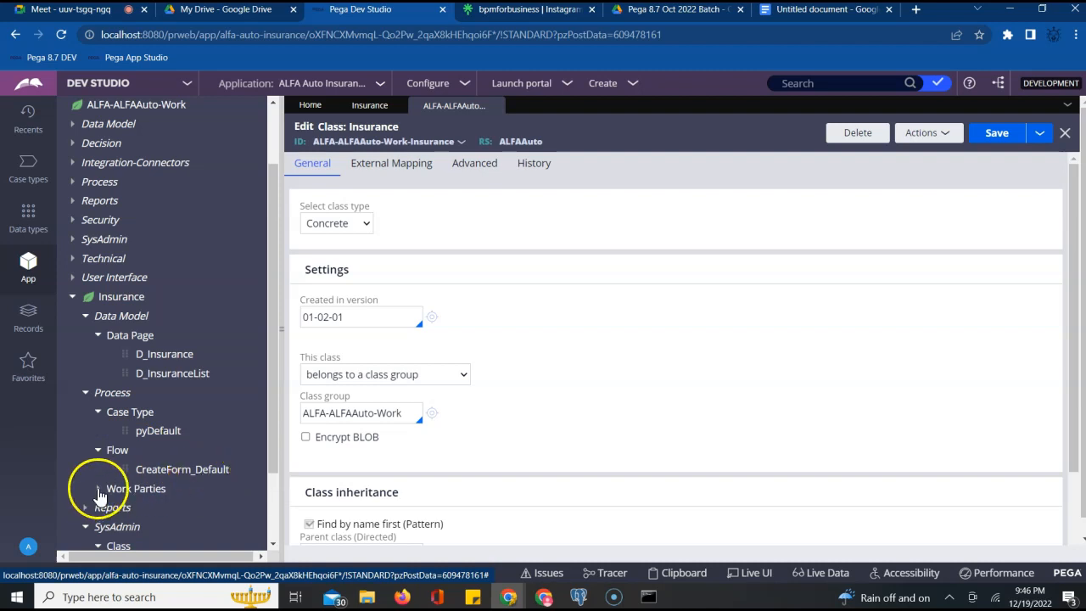
left_click(99, 489)
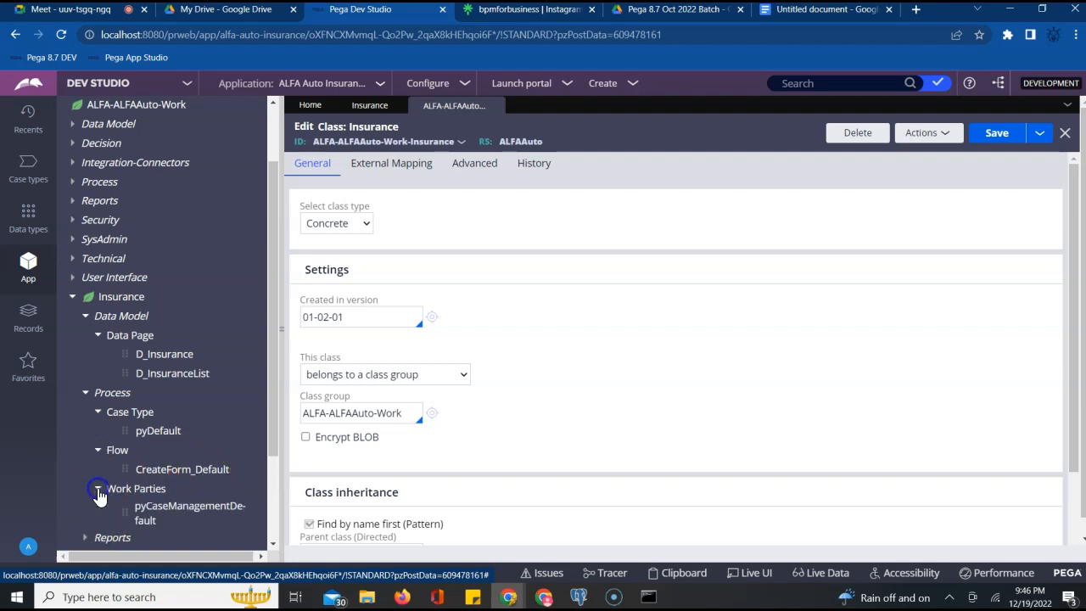
Step: Expand the Insurance class's Reports category and examine its report definitions and the rest of the class tree
left_click(275, 544)
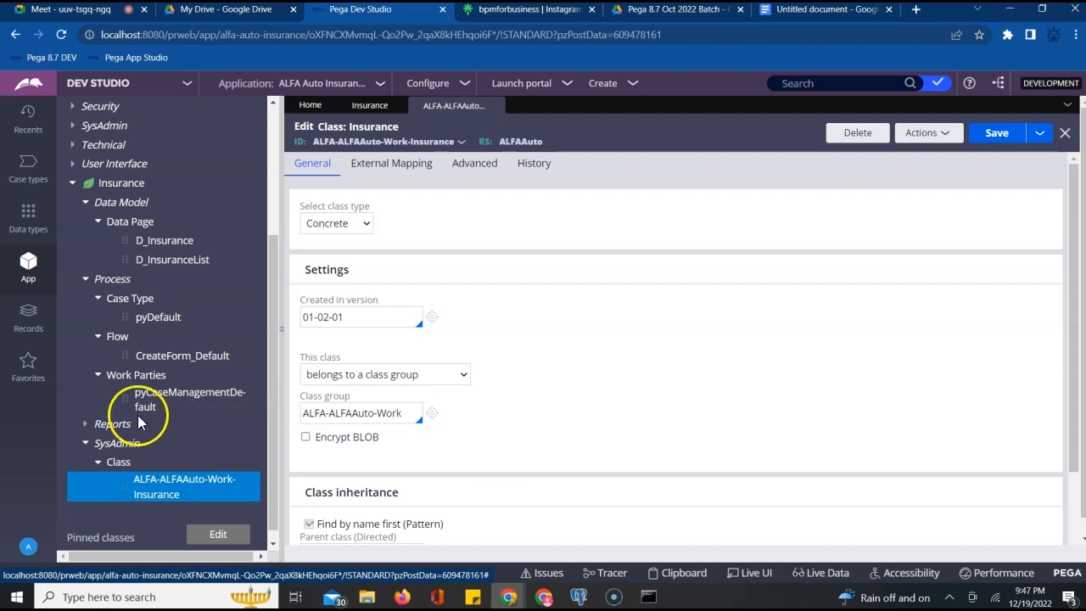
left_click(85, 426)
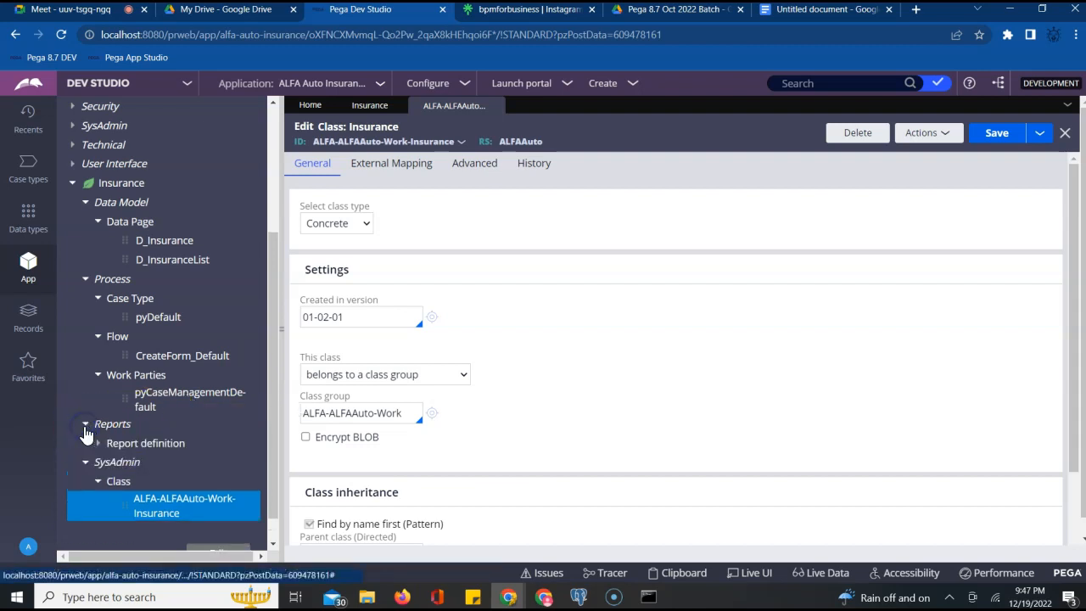
left_click(100, 445)
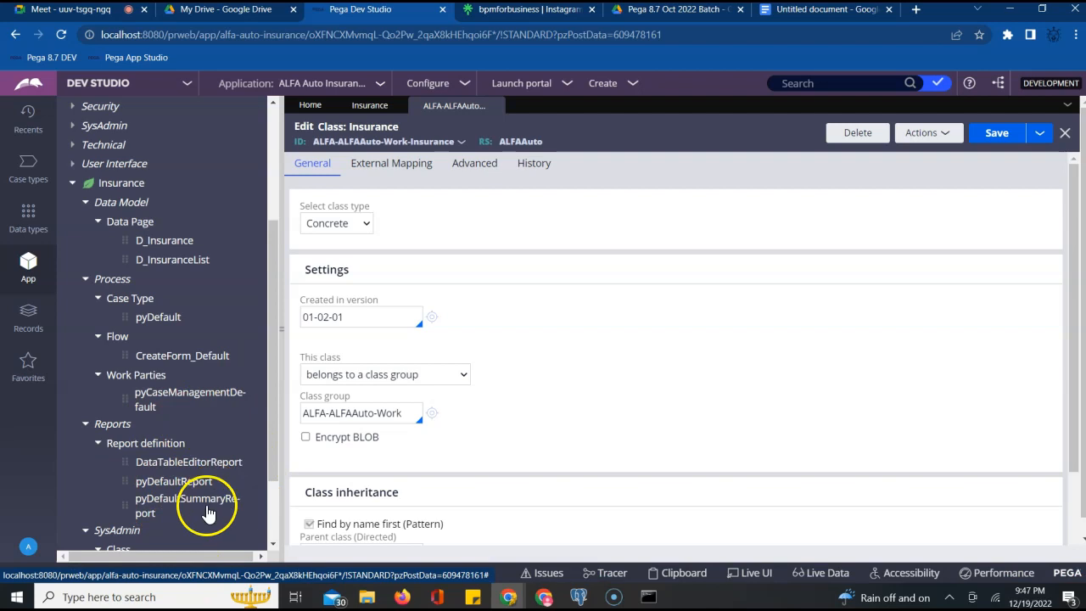
left_click(274, 544)
left_click_drag(274, 544, 274, 544)
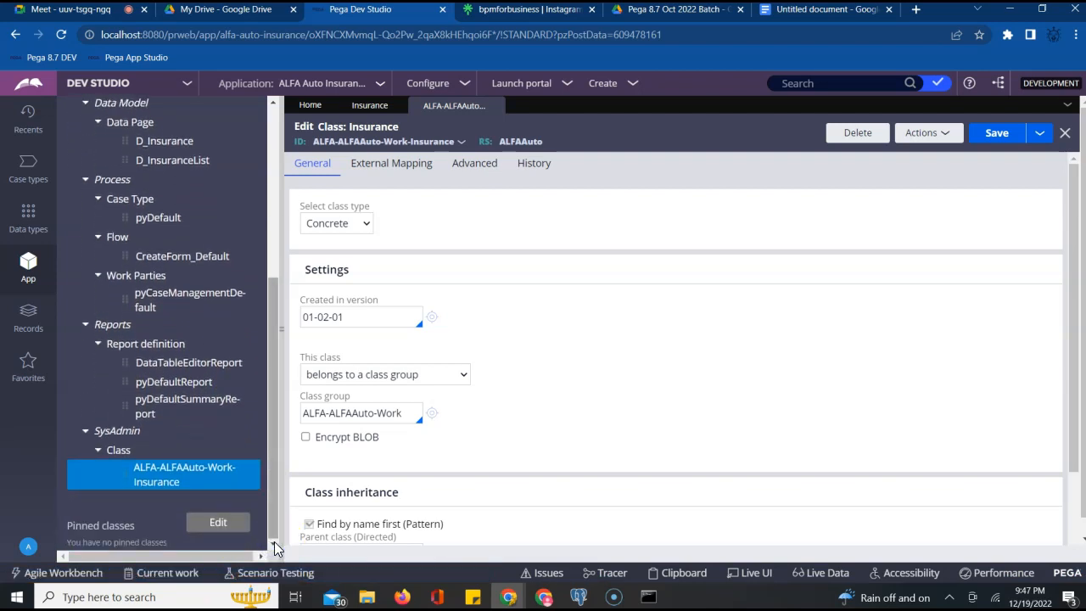
scroll(271, 266, "up", 4)
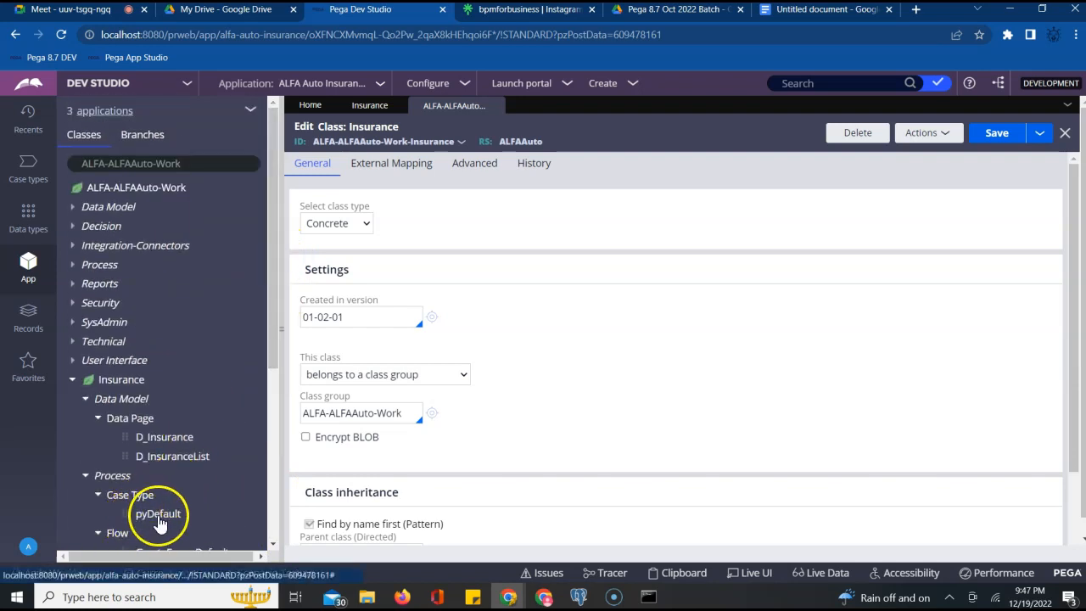
Step: Open the pyDefault case type rule, examine its processes, calculations, stages, attachment categories and advanced settings, and close it
left_click(157, 515)
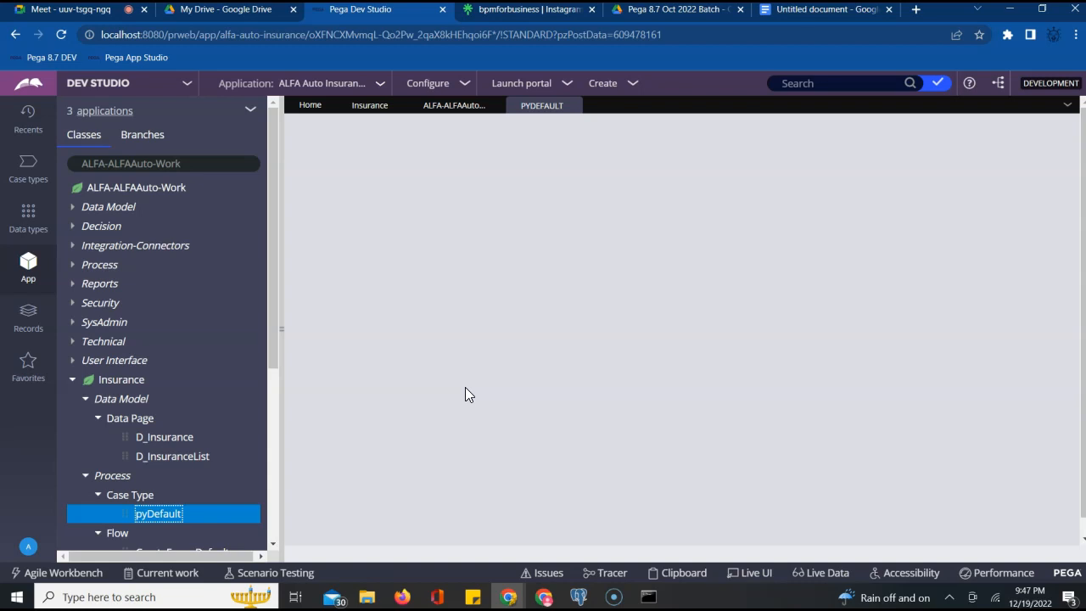
left_click(555, 244)
left_click(424, 120)
left_click(374, 111)
left_click(413, 190)
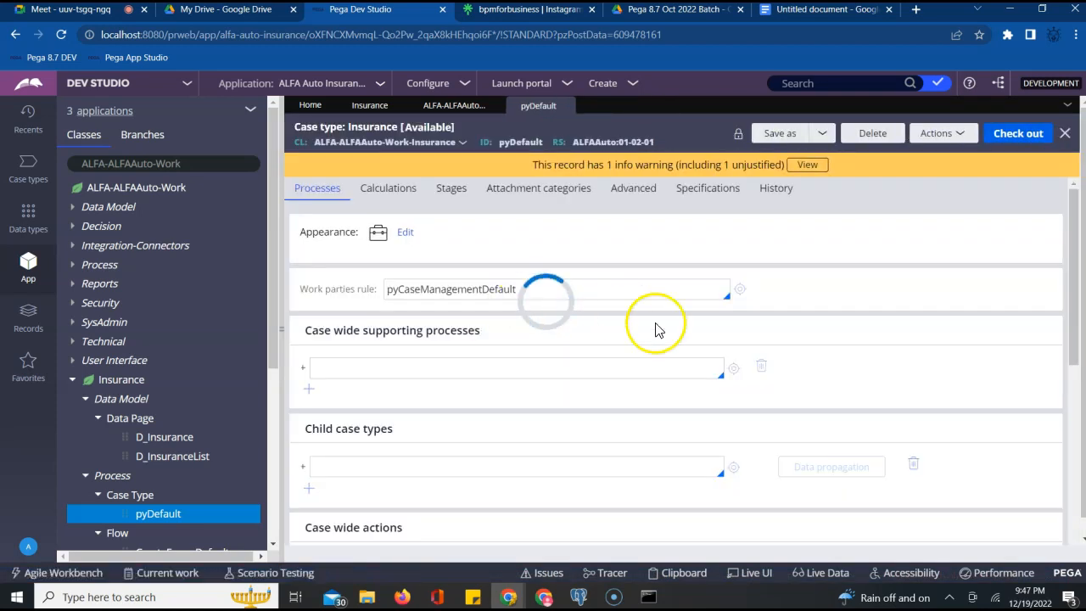
left_click(387, 194)
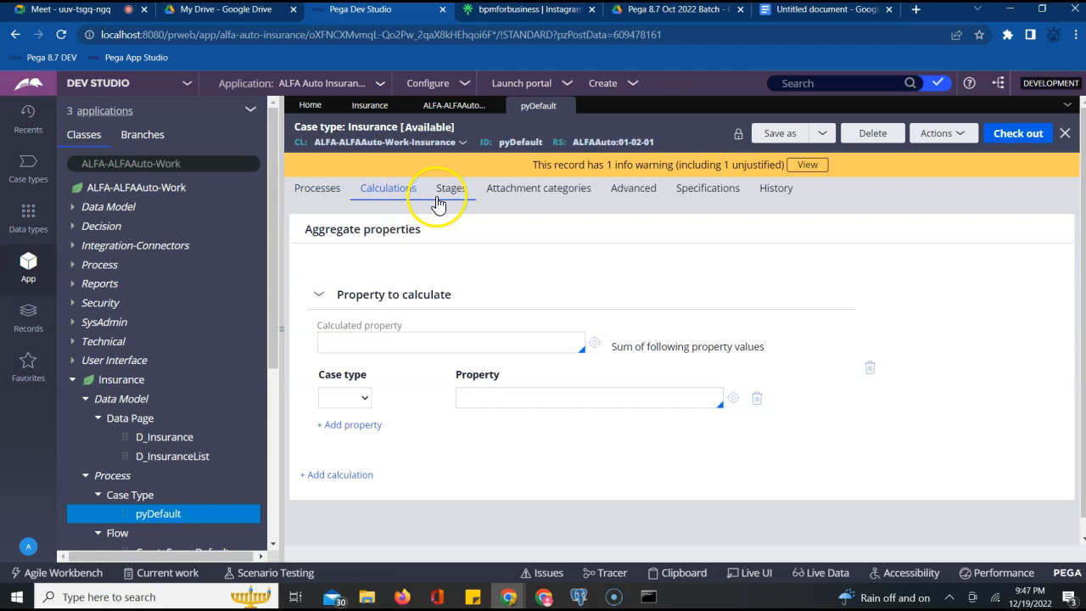
left_click(441, 190)
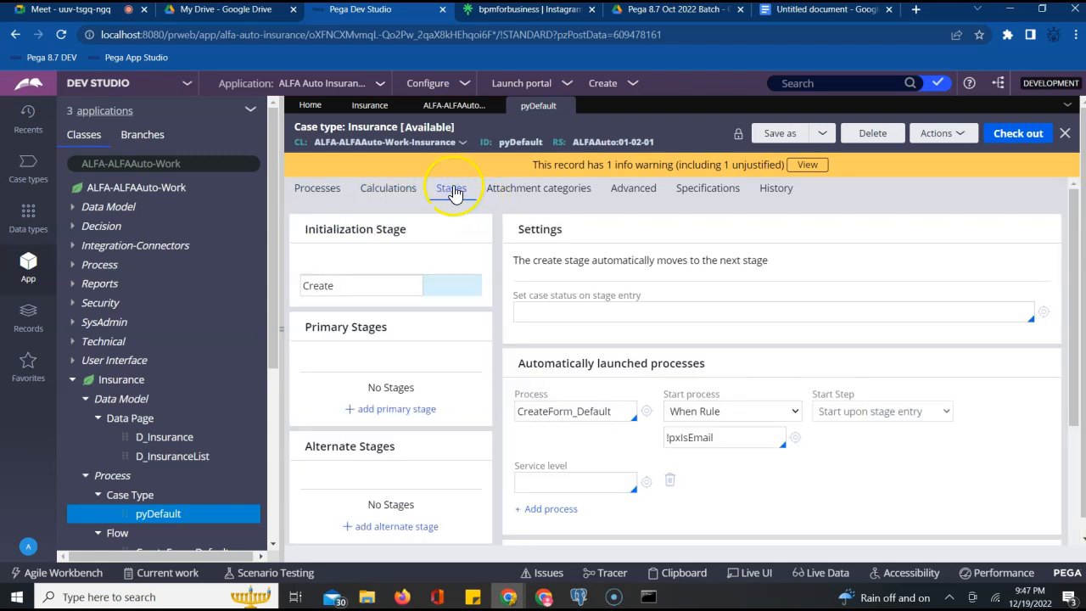
left_click(514, 190)
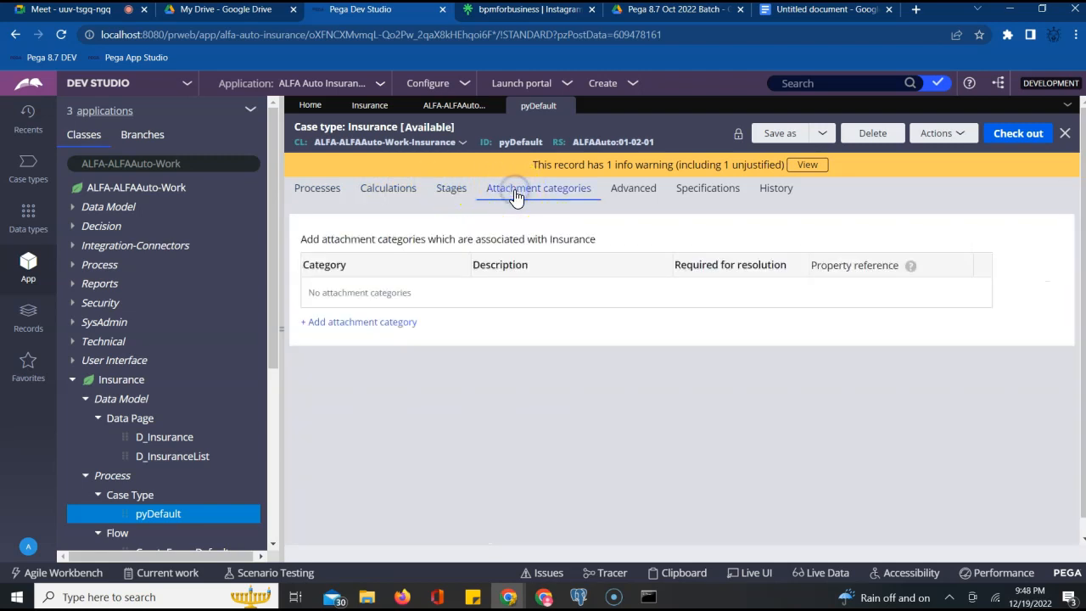
left_click(627, 190)
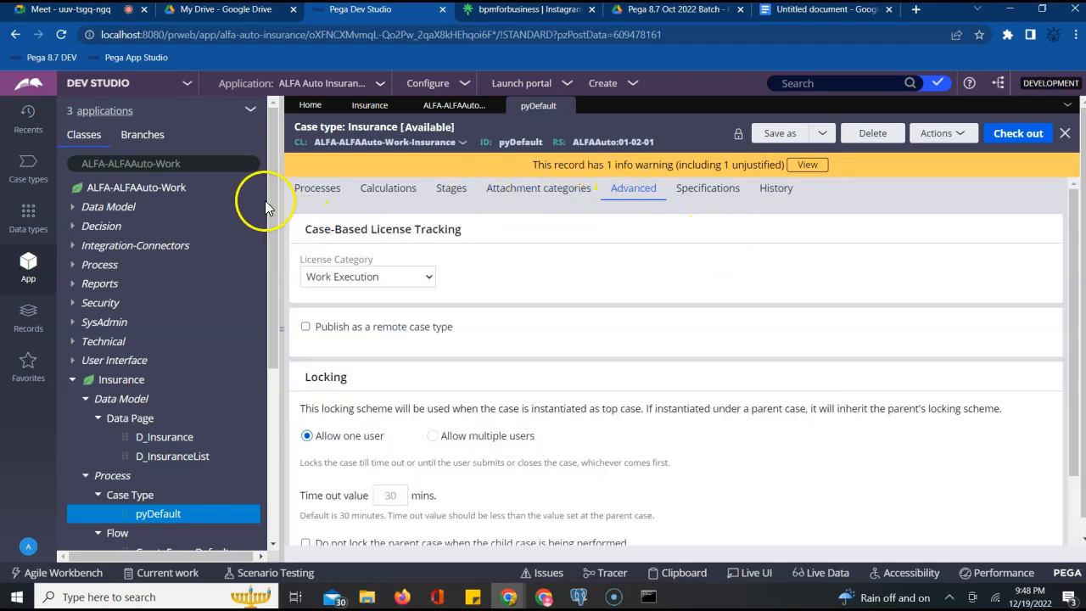
left_click(307, 196)
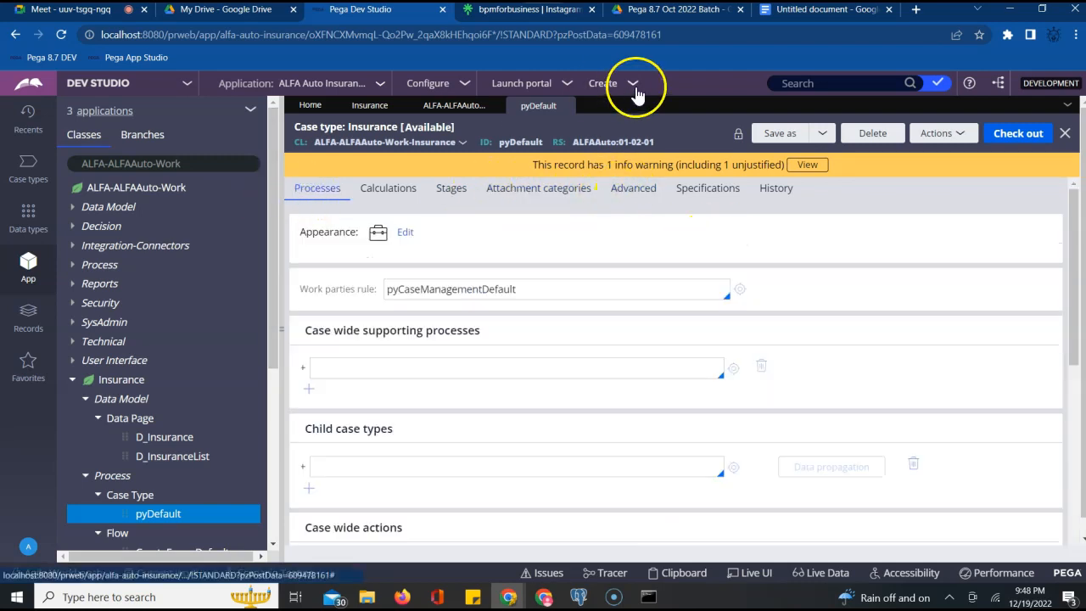
left_click(566, 106)
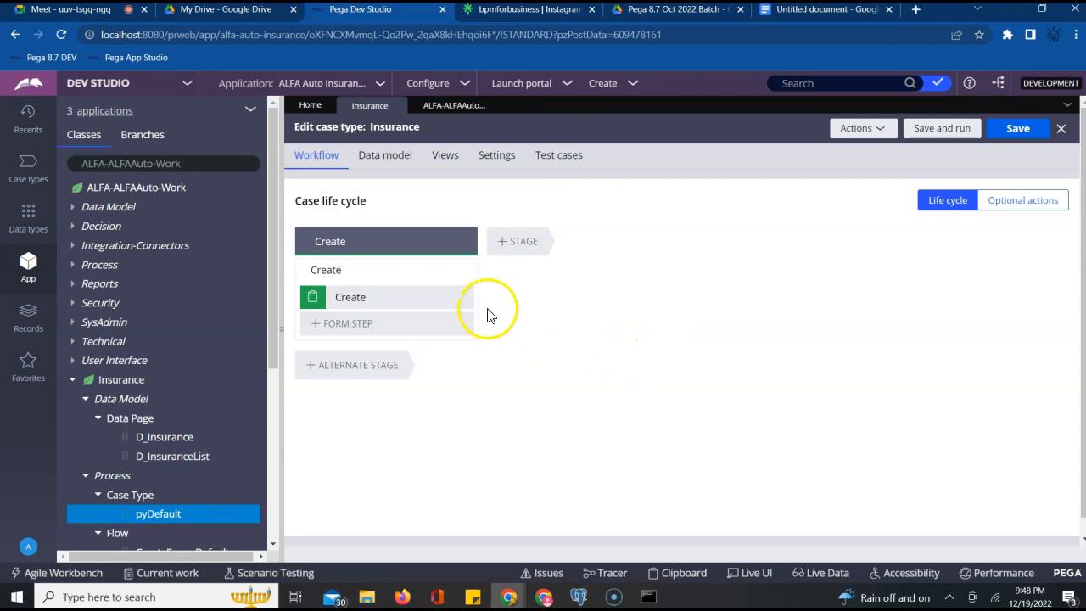
Step: Rename the Create stage of the Insurance case life cycle as Basic Info
left_click(426, 241)
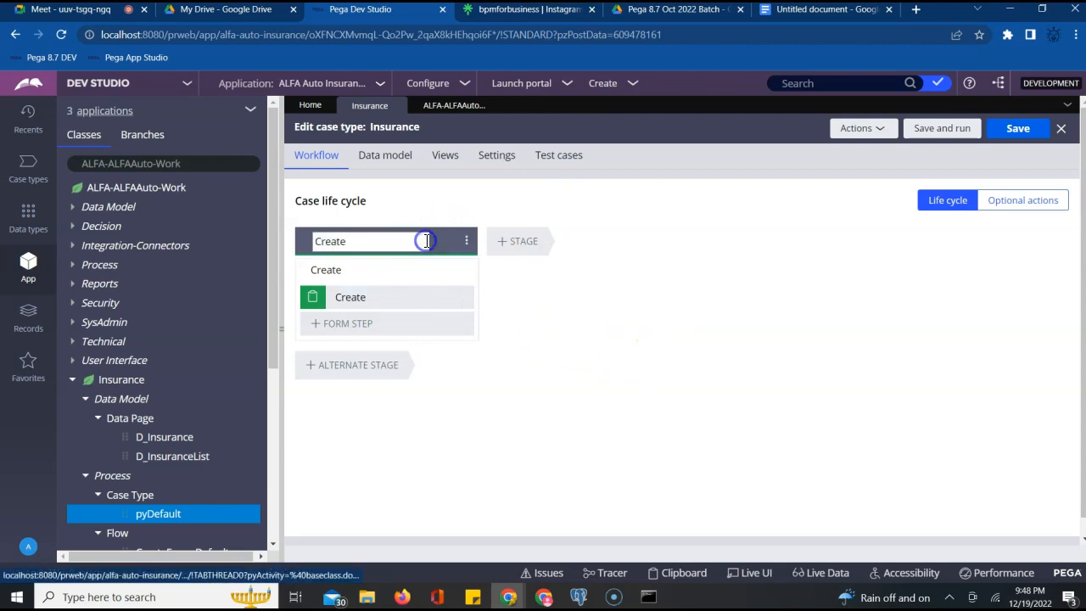
double_click(394, 241)
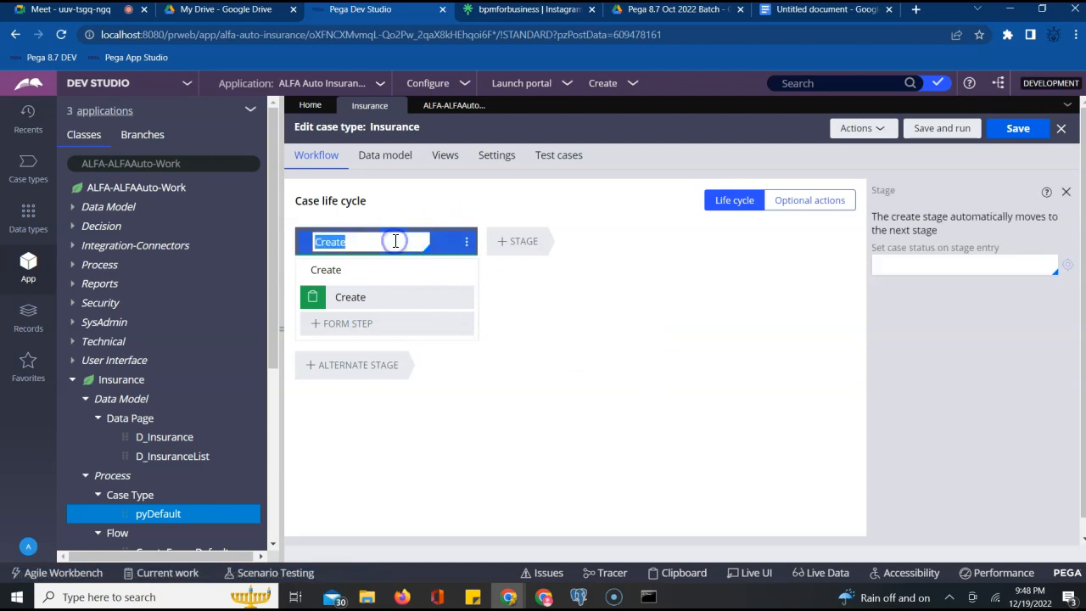
left_click(566, 336)
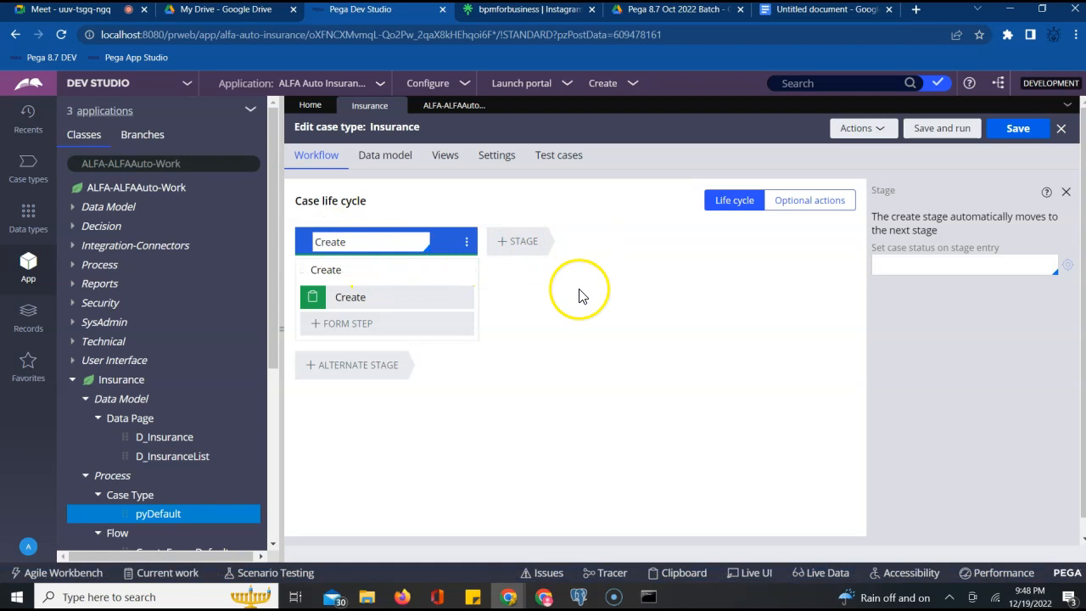
double_click(331, 241)
double_click(346, 245)
type("Basic Info")
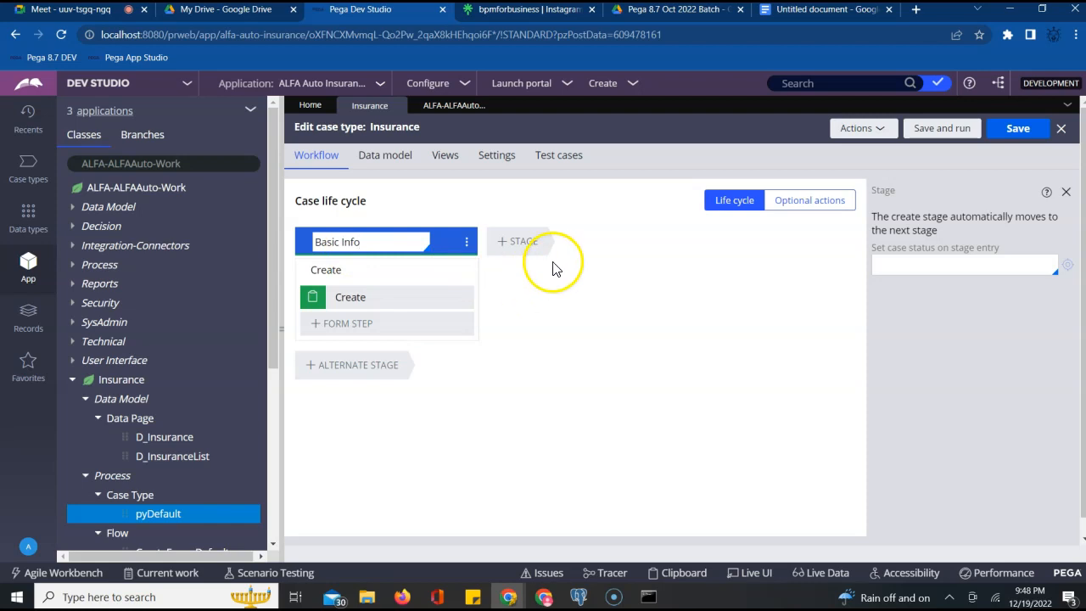
Step: Add three unnamed primary stages after Basic Info in the case life cycle
left_click(504, 247)
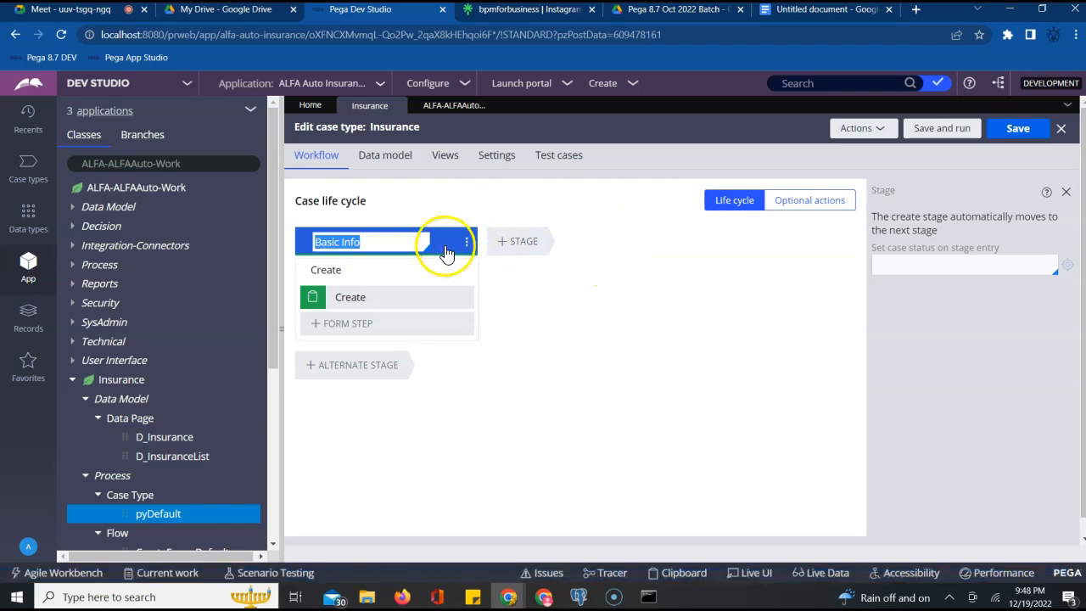
left_click(503, 249)
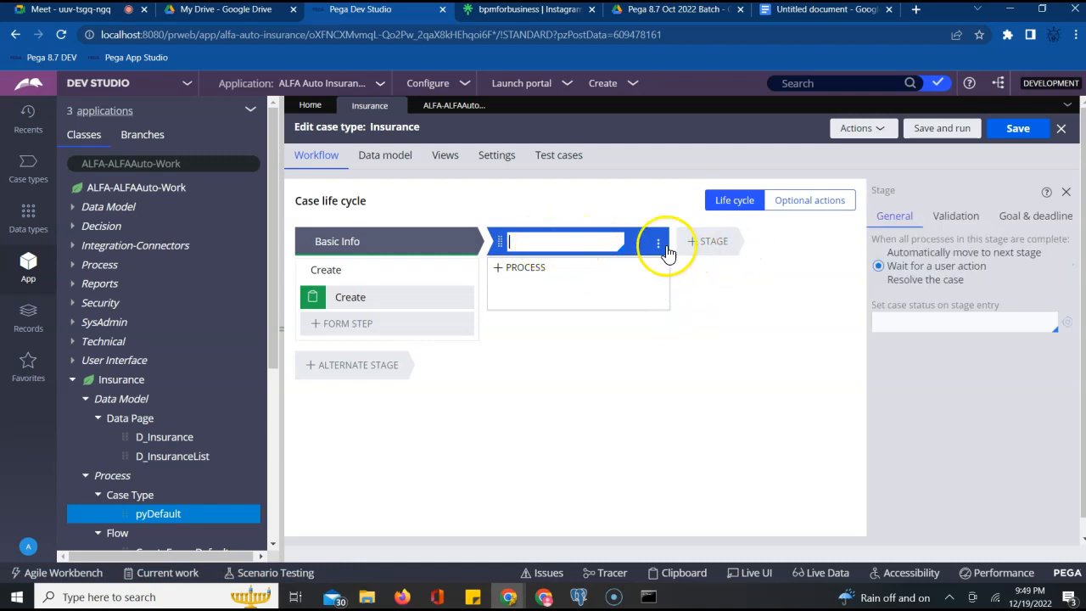
left_click(696, 248)
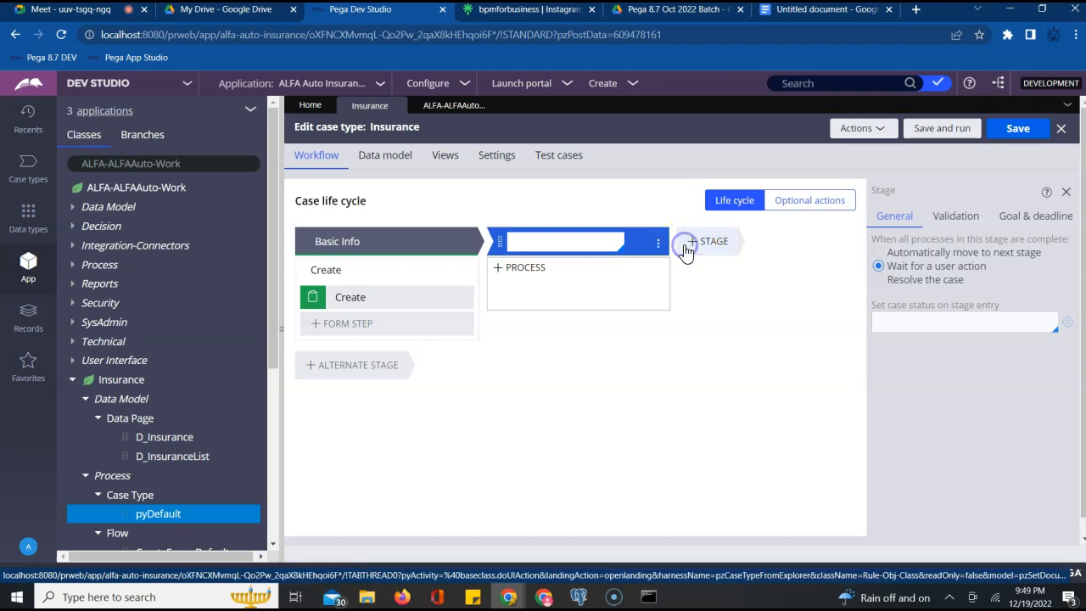
left_click(697, 248)
left_click(673, 553)
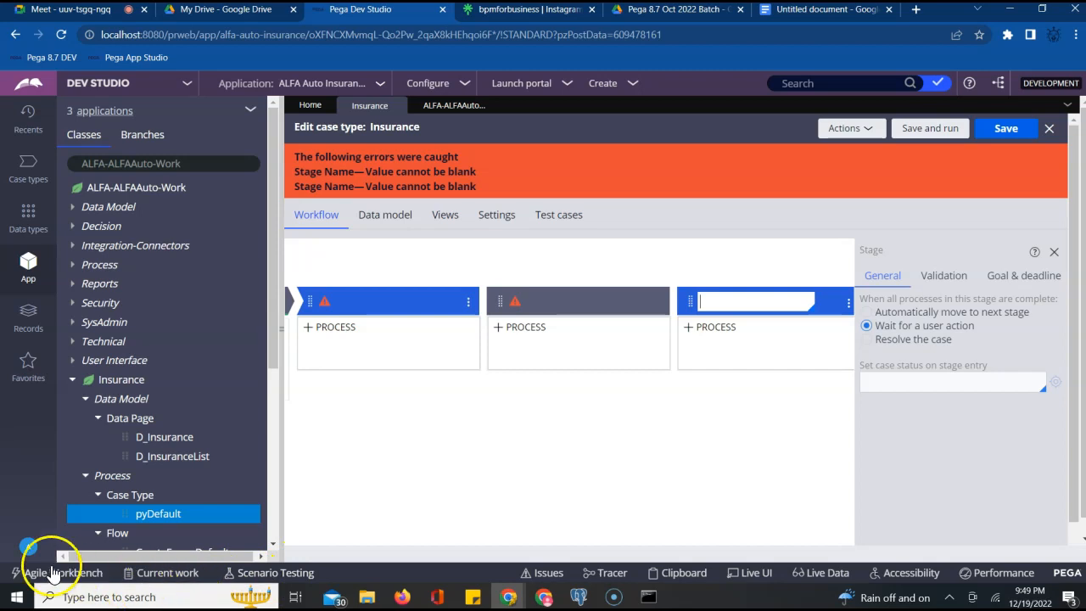
left_click(377, 448)
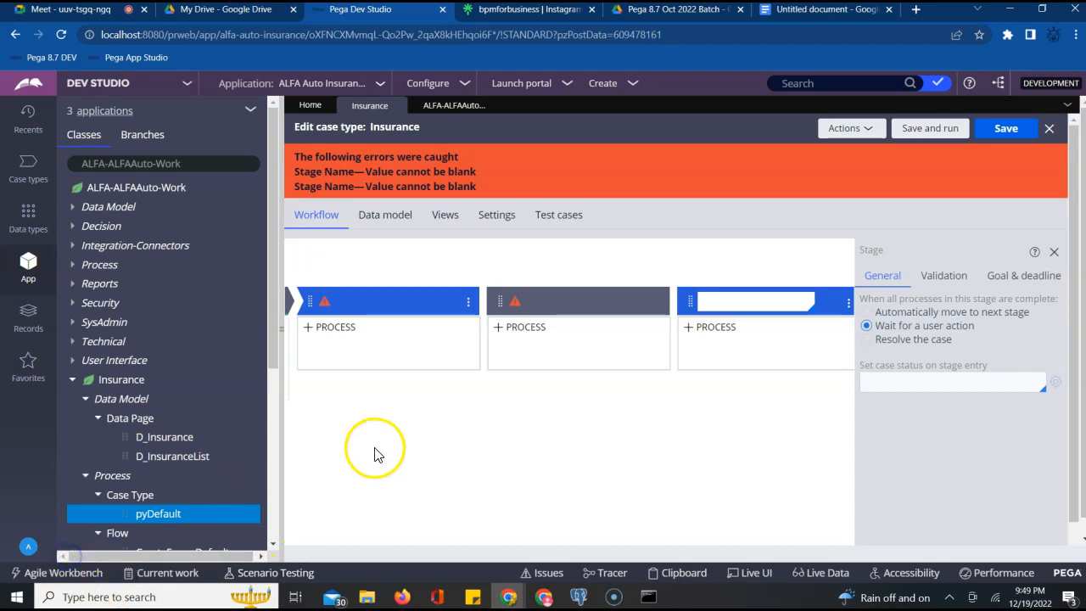
left_click(351, 298)
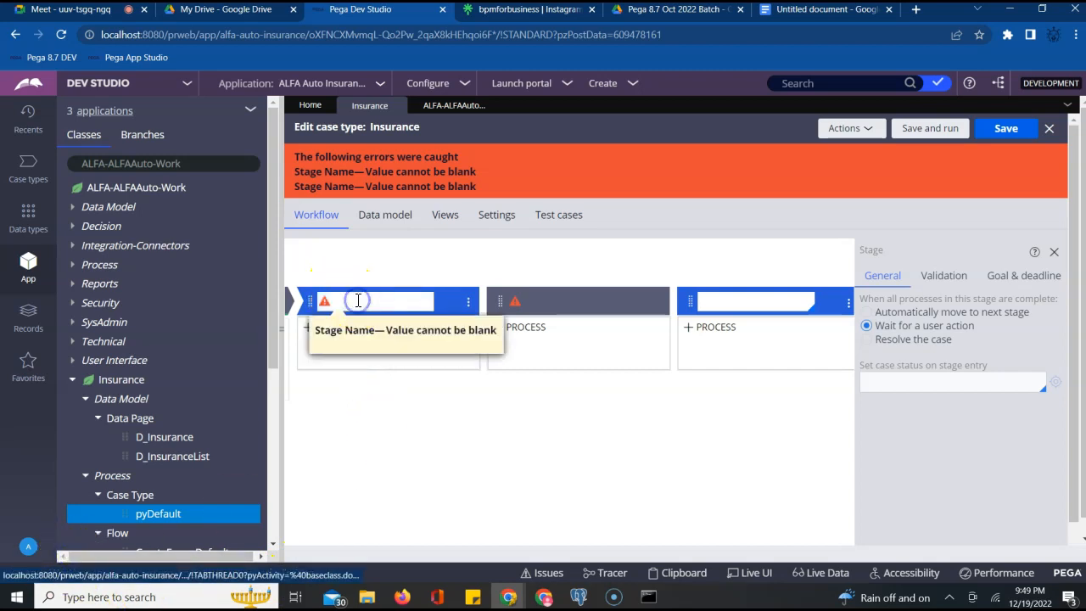
left_click(759, 315)
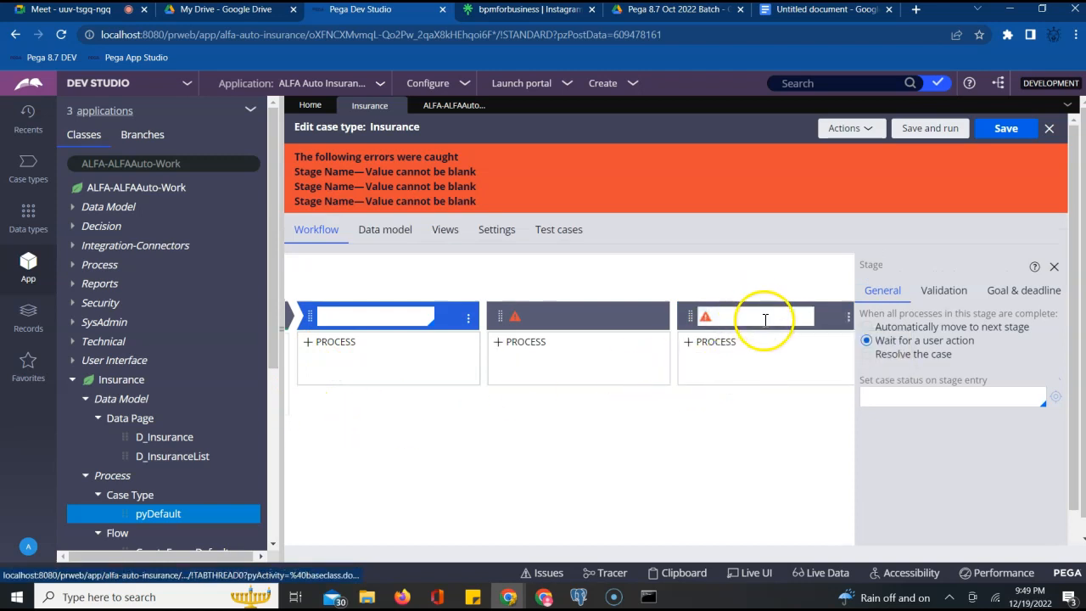
Step: Delete the last of the three unnamed stages from the case life cycle
left_click(850, 317)
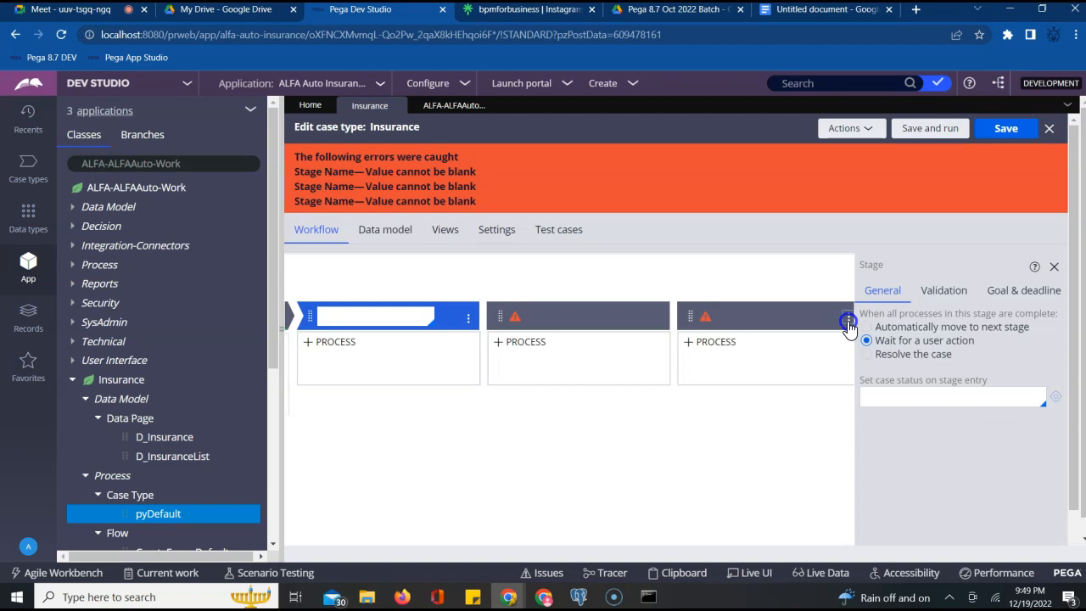
left_click(848, 321)
left_click(766, 370)
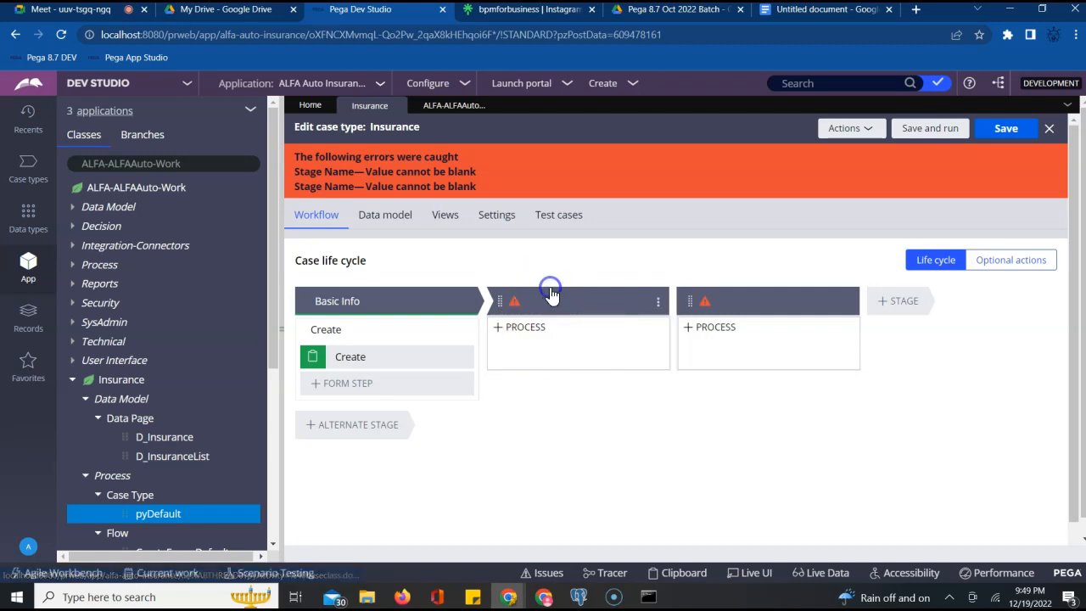
Step: Name the two blank stages after Basic Info VehicleInfo and LossInfo
left_click(551, 301)
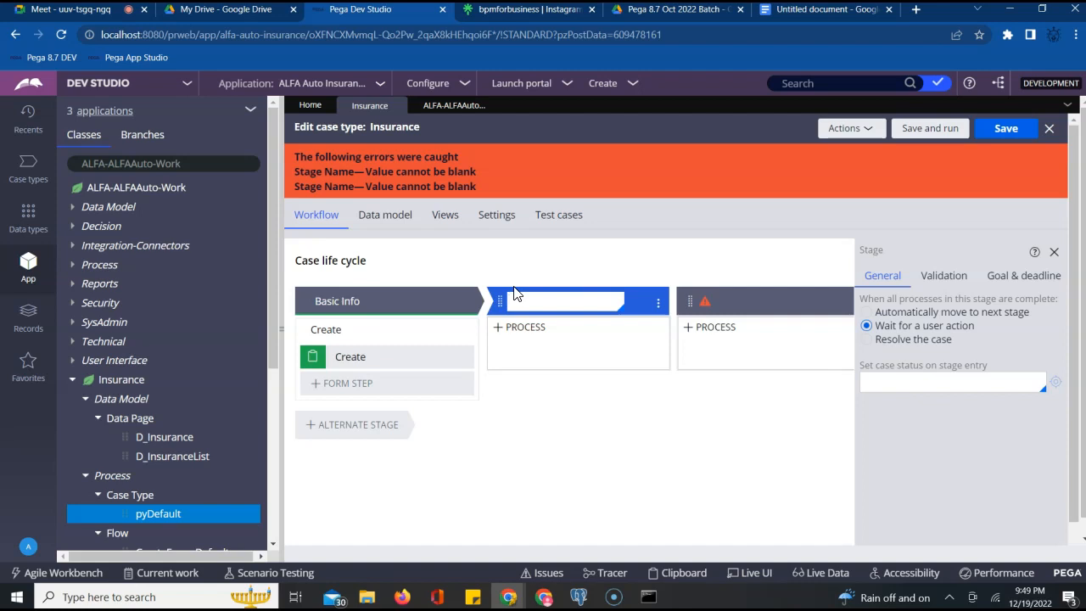
left_click(512, 293)
left_click(748, 298)
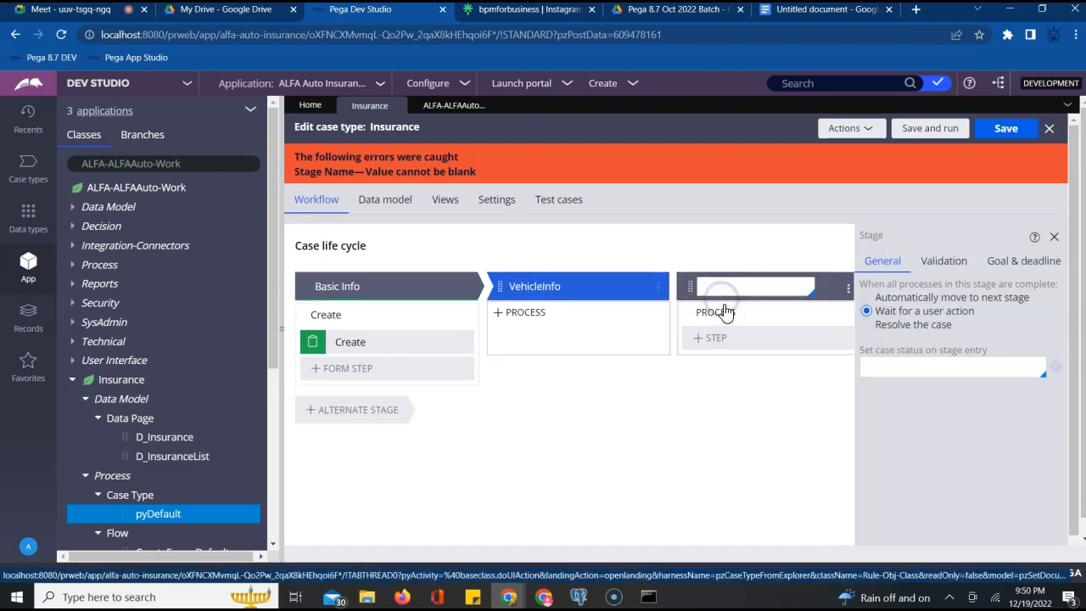
left_click(752, 292)
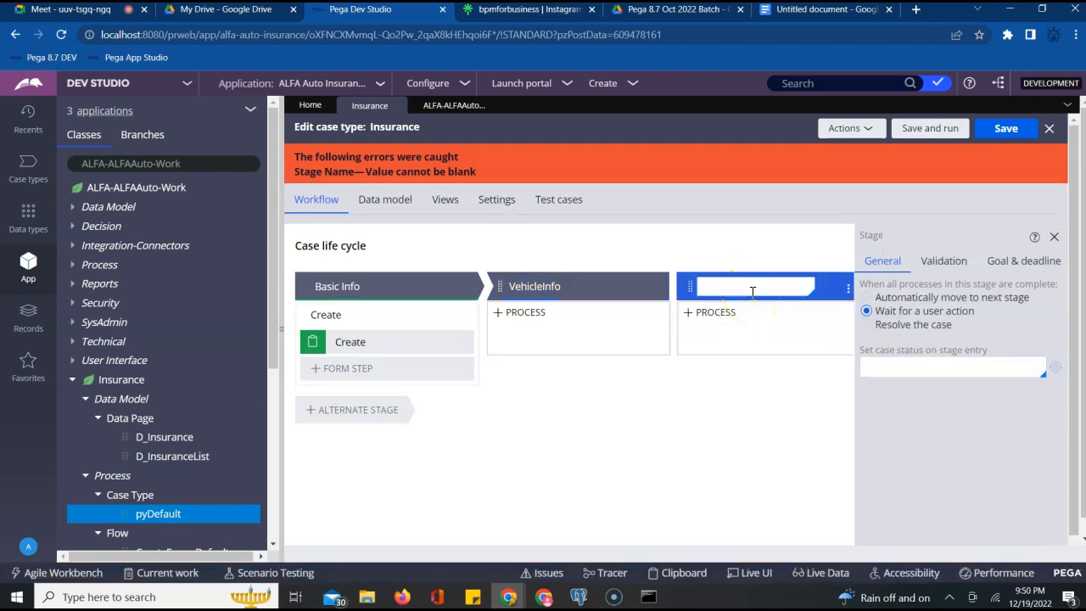
type("LossInfo")
left_click(735, 494)
left_click(1054, 238)
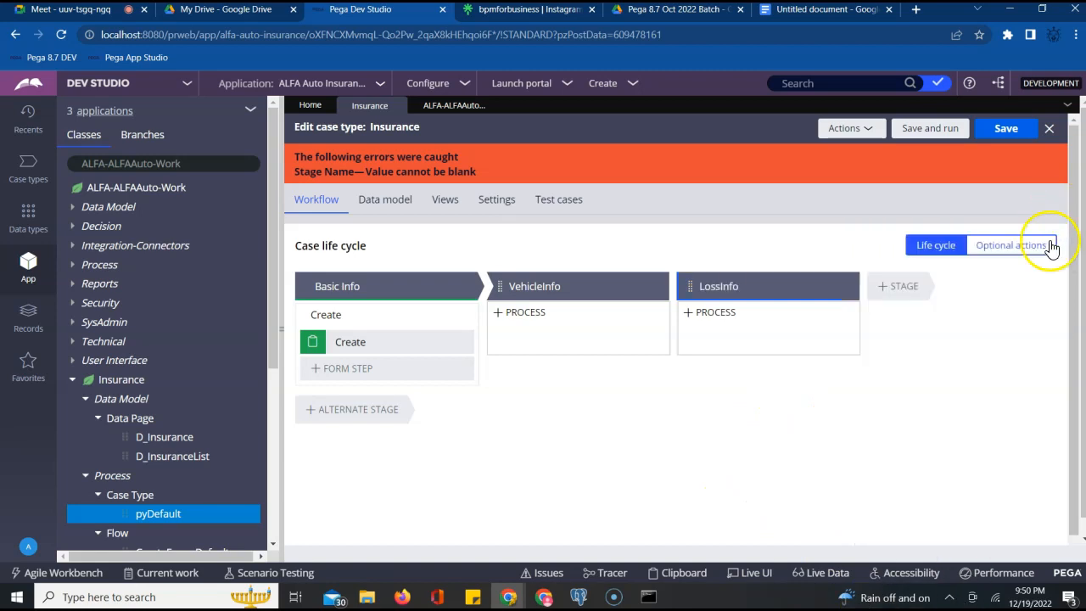
Step: Add a primary stage named ApprovalInfo after LossInfo in the case life cycle
left_click(882, 288)
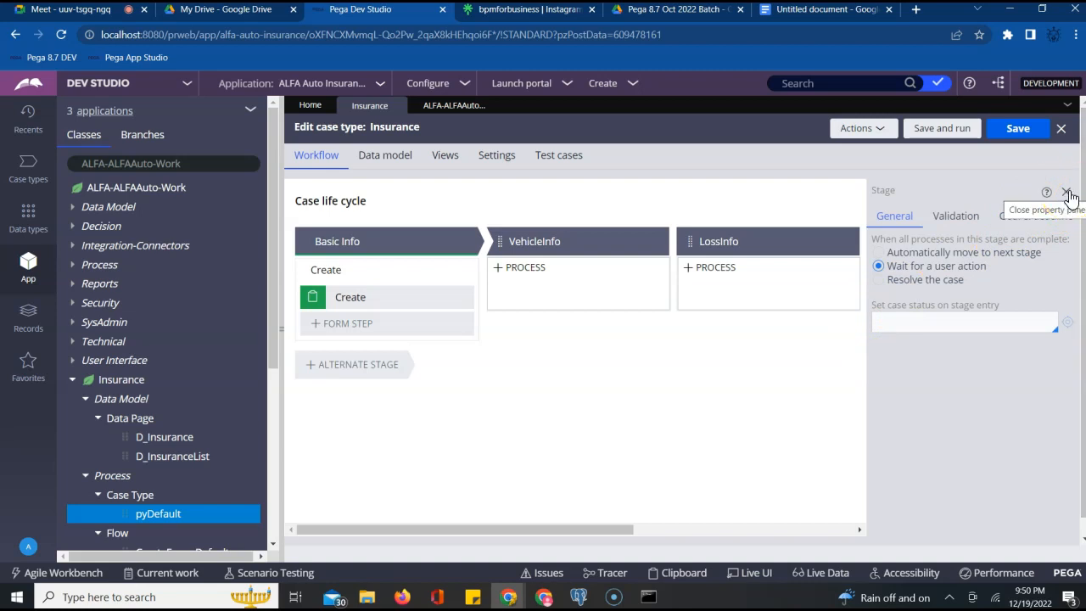
left_click(1066, 193)
left_click(928, 264)
left_click(909, 241)
left_click(611, 247)
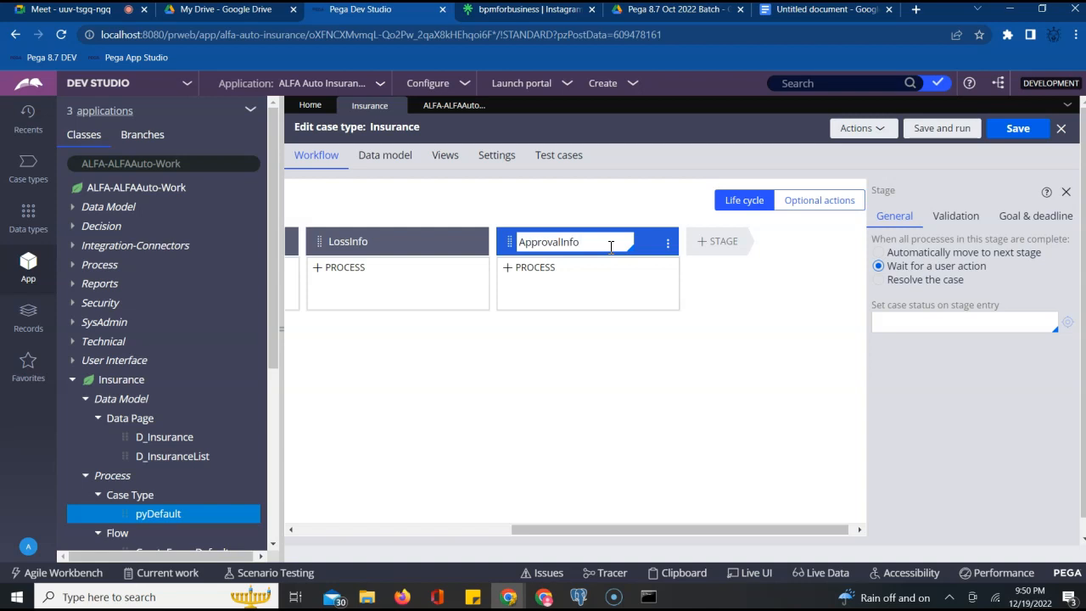
Step: Add a primary stage named AddressInfo after ApprovalInfo in the case life cycle
left_click(700, 248)
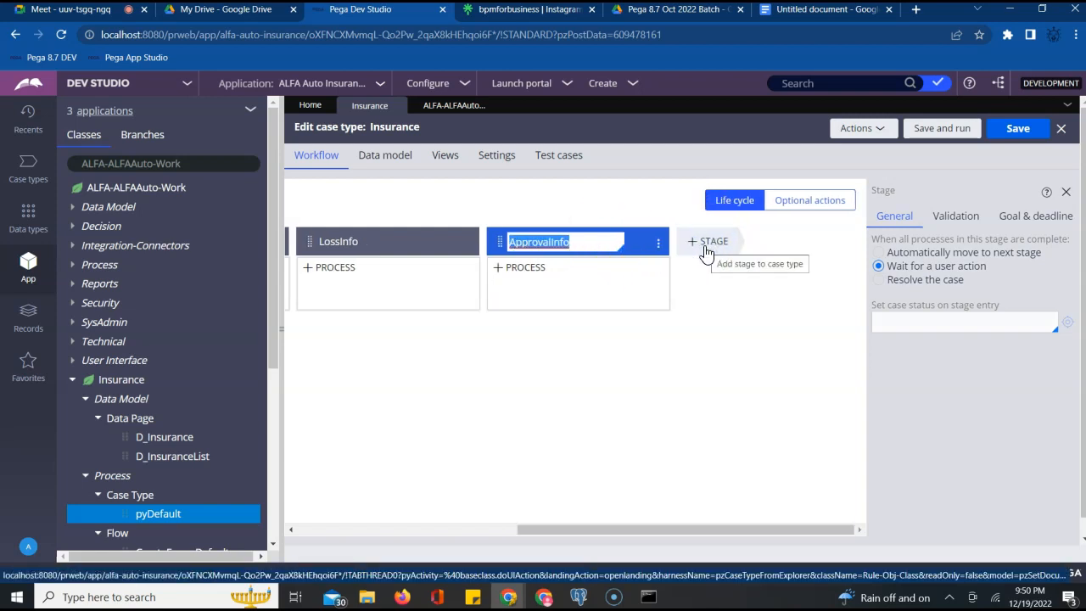
left_click(694, 246)
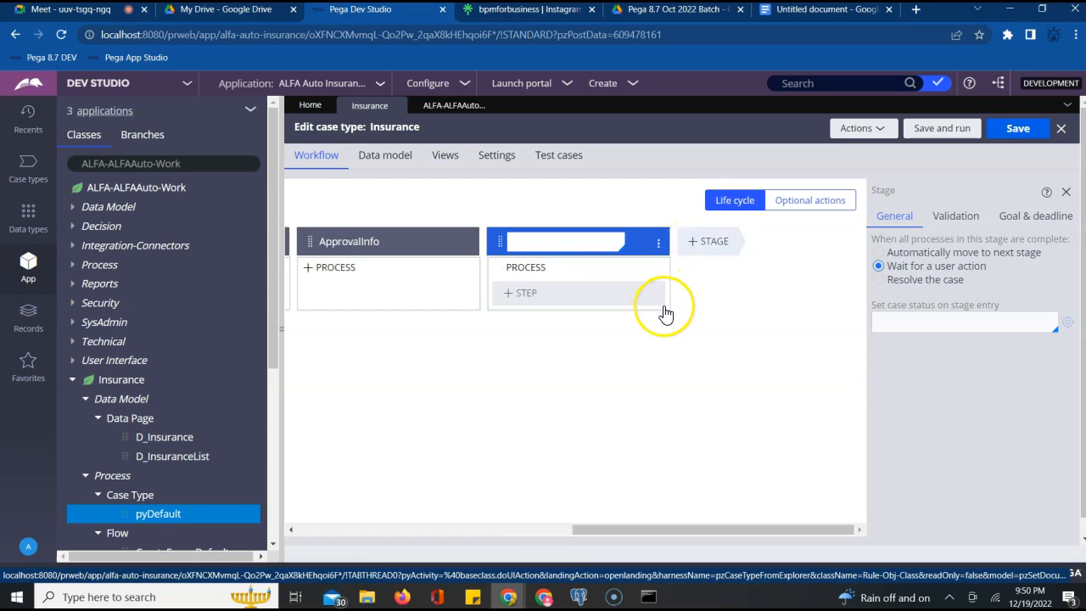
left_click(548, 237)
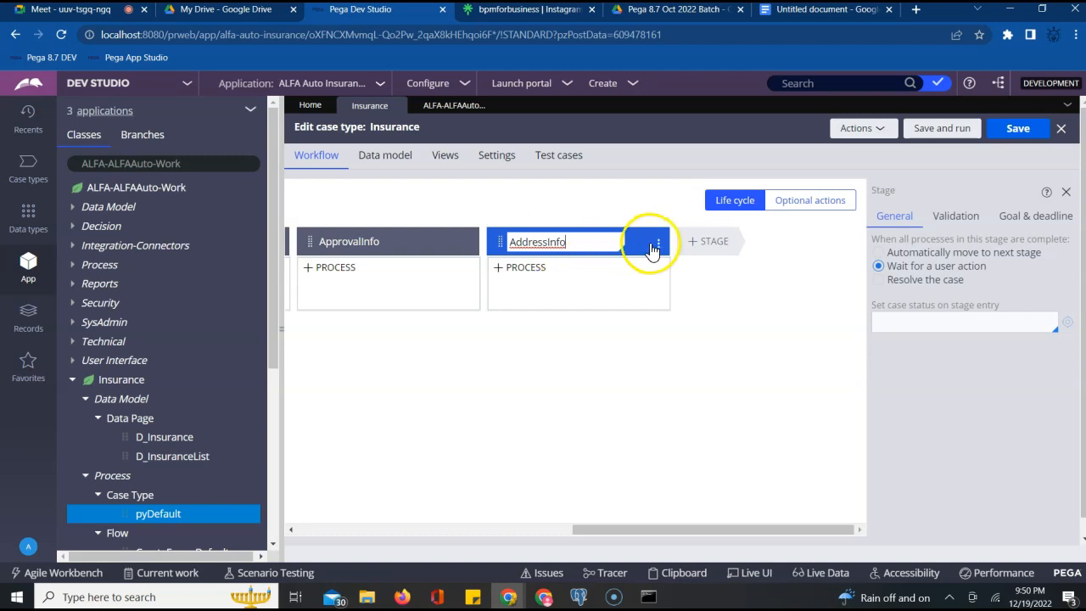
Step: Add a final primary stage named CaseClosure after AddressInfo and close the stage properties
left_click(697, 244)
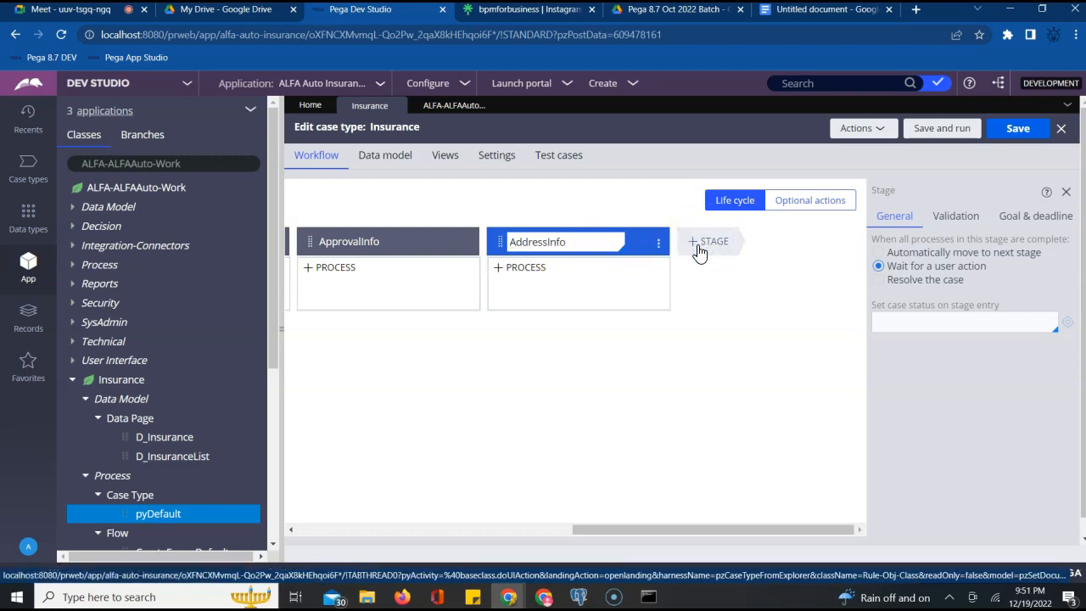
left_click(698, 246)
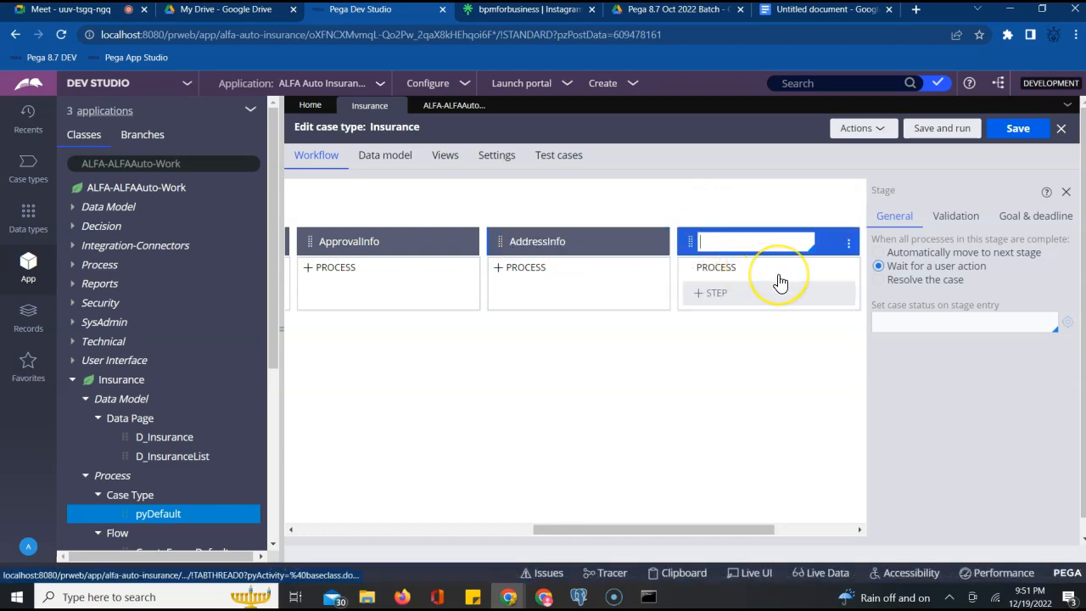
type("CAse")
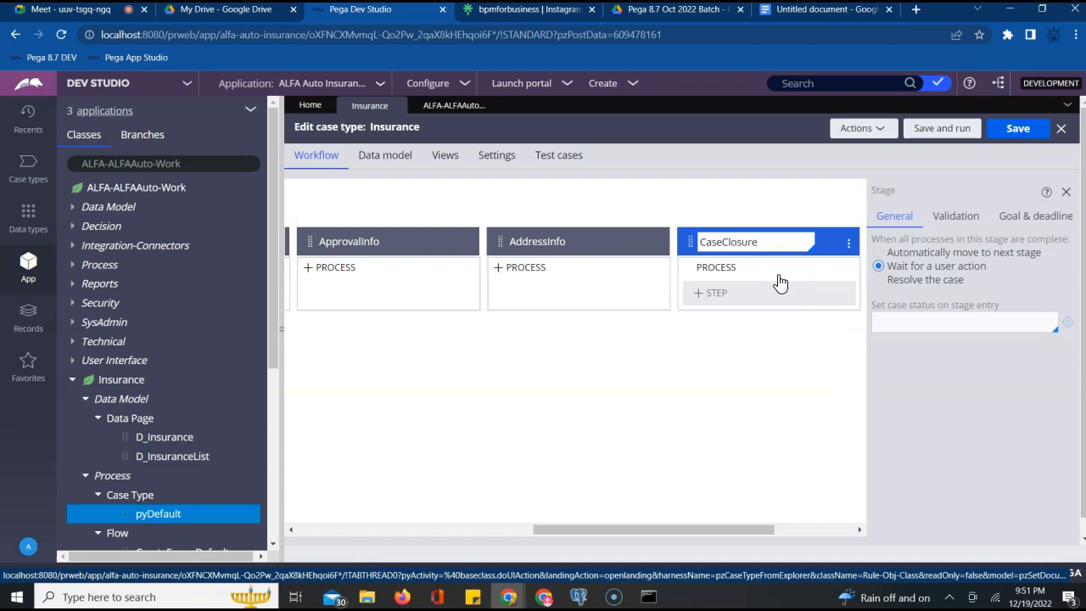
left_click(422, 530)
left_click_drag(364, 529, 289, 550)
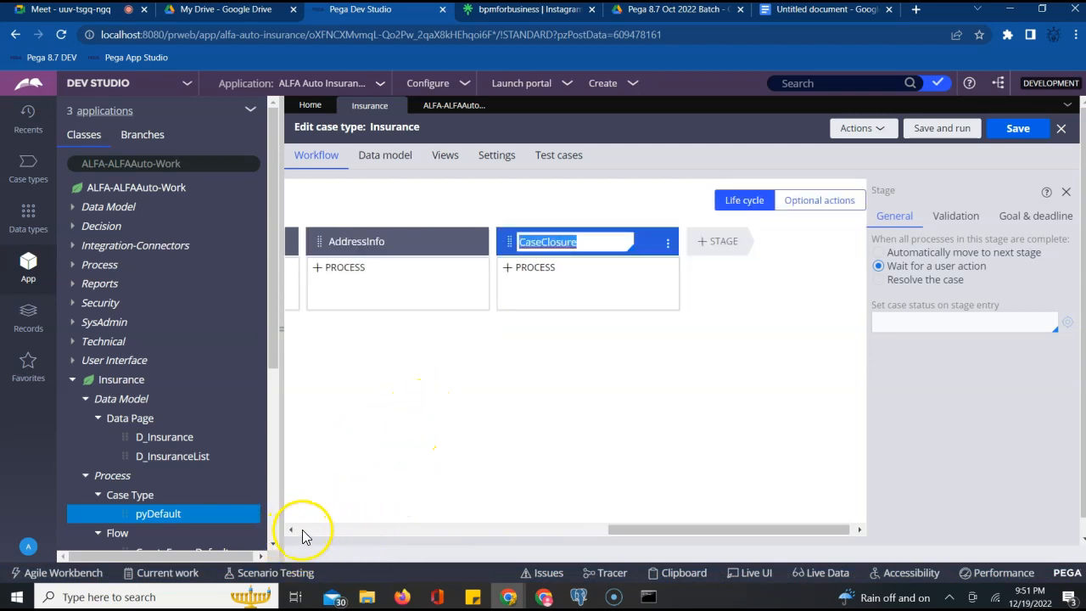
left_click(303, 530)
left_click(303, 530)
left_click(303, 530)
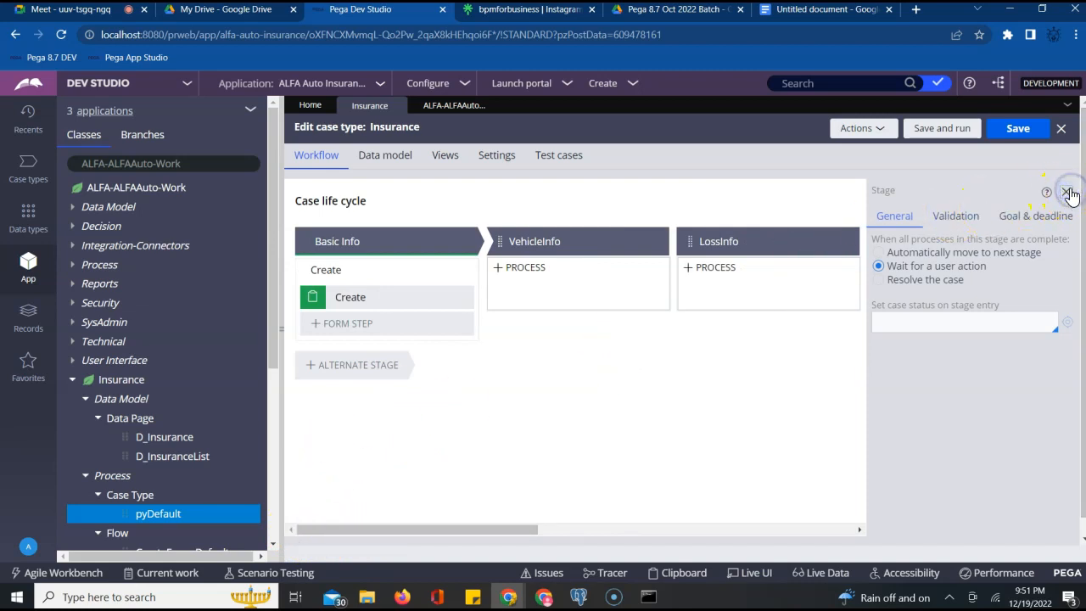
left_click(1068, 194)
mouse_move(943, 276)
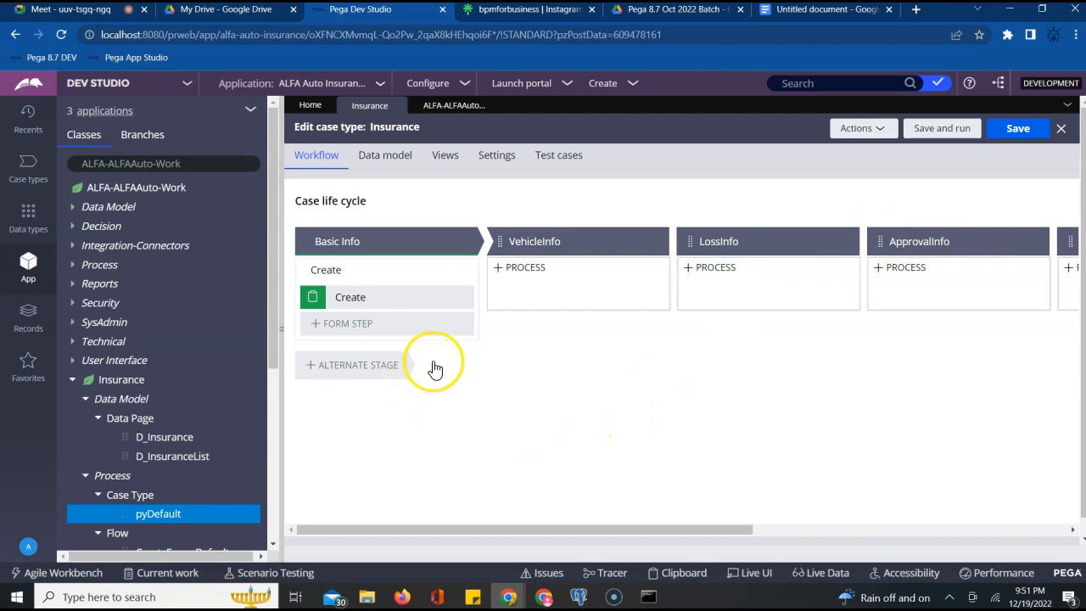
Step: Rename the first stage, Basic Info, as BasicInfo without the space
left_click(372, 276)
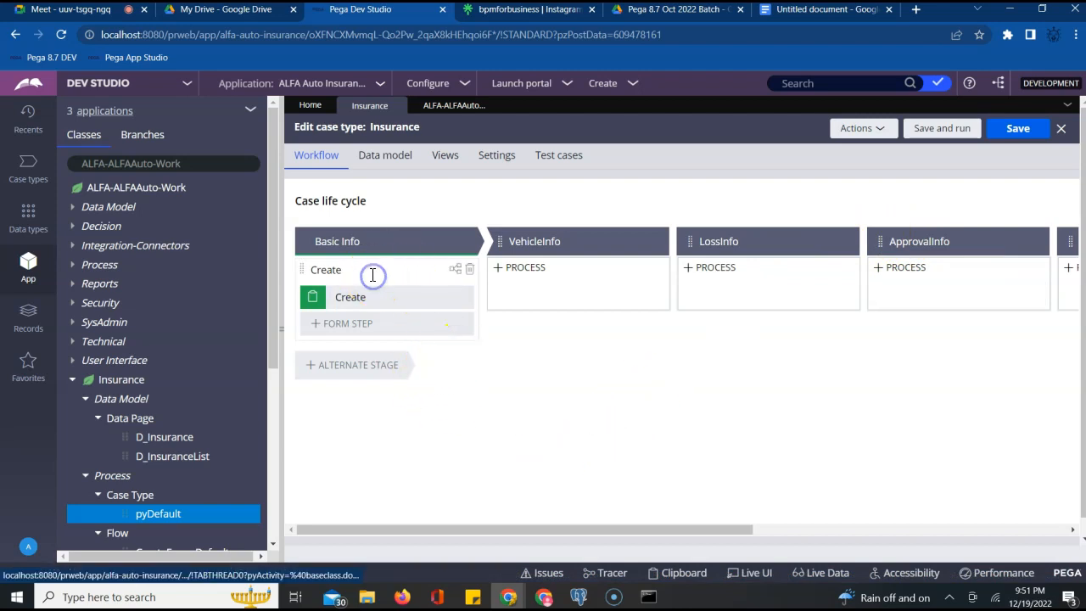
left_click(455, 269)
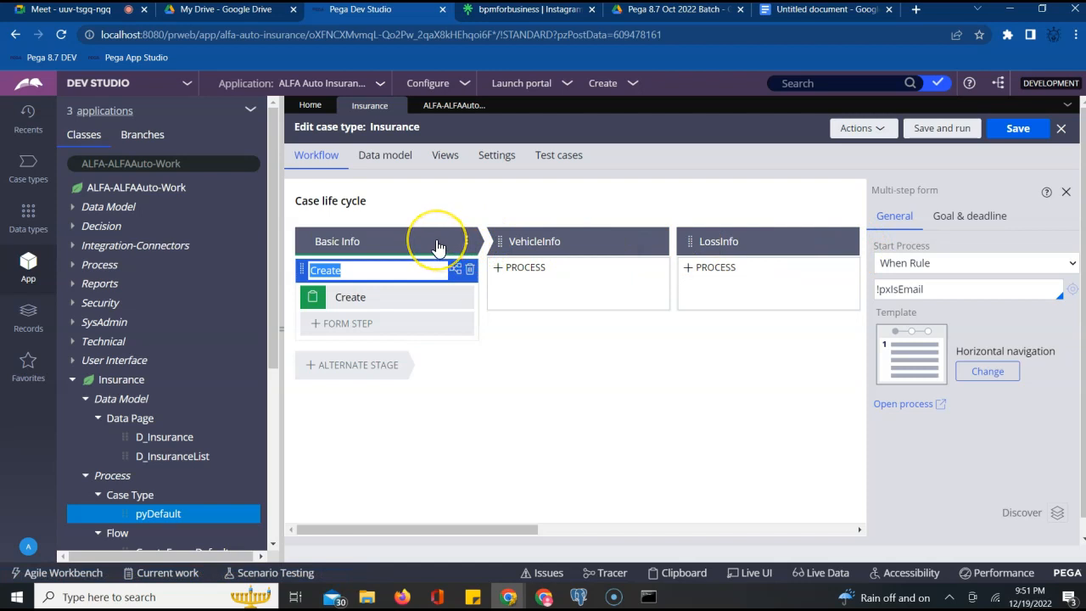
left_click(385, 237)
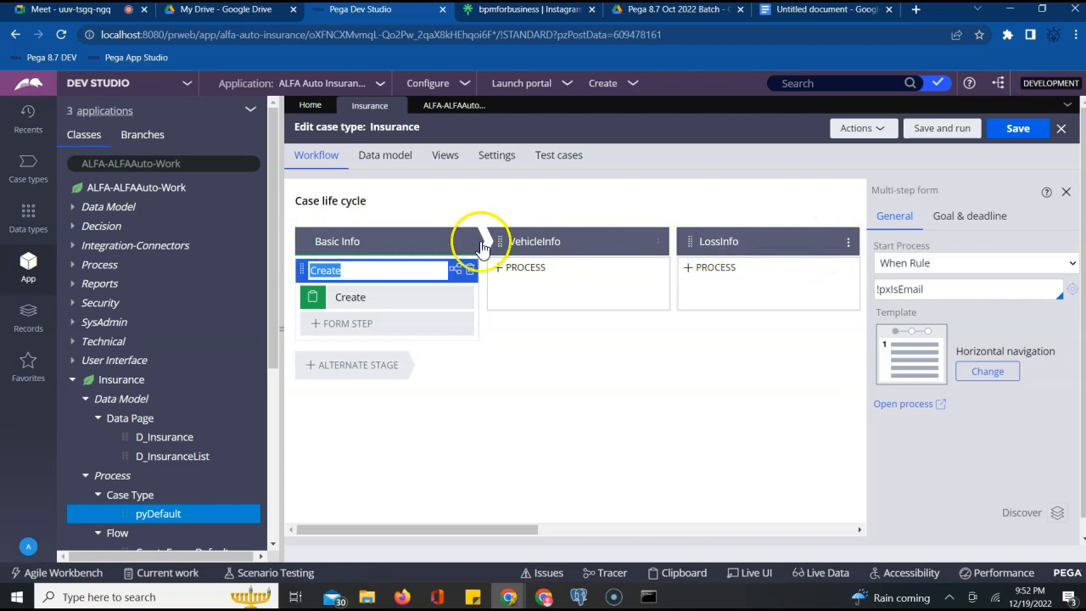
left_click(340, 237)
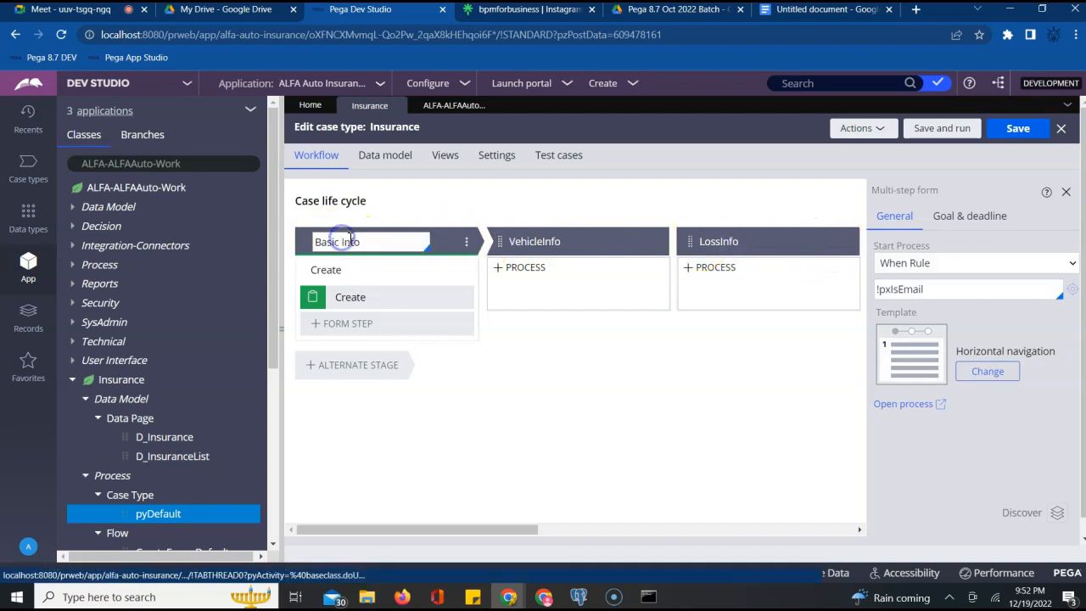
left_click(340, 241)
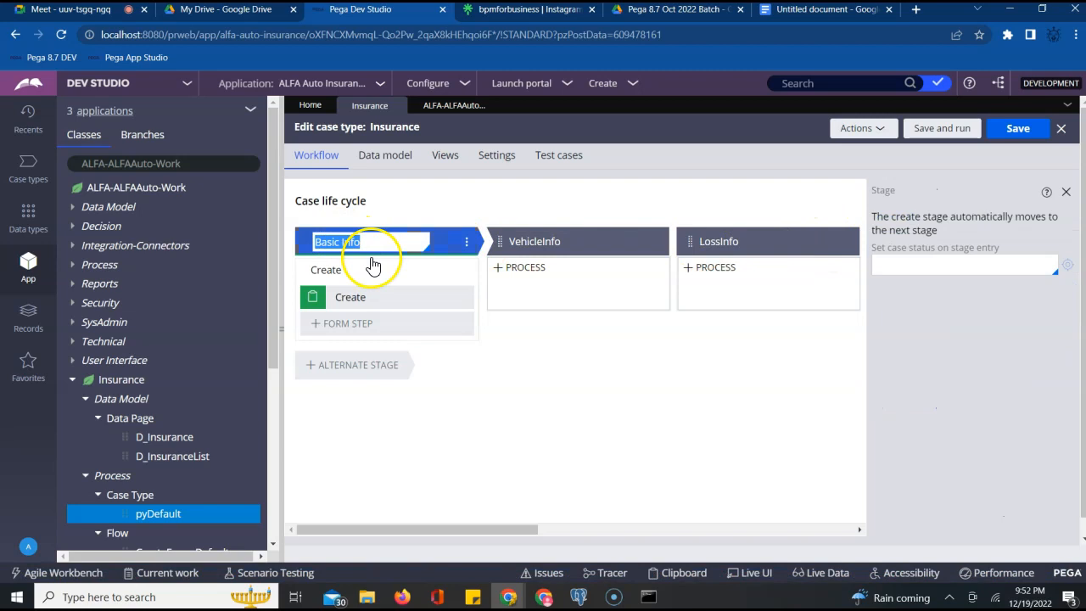
key("Right")
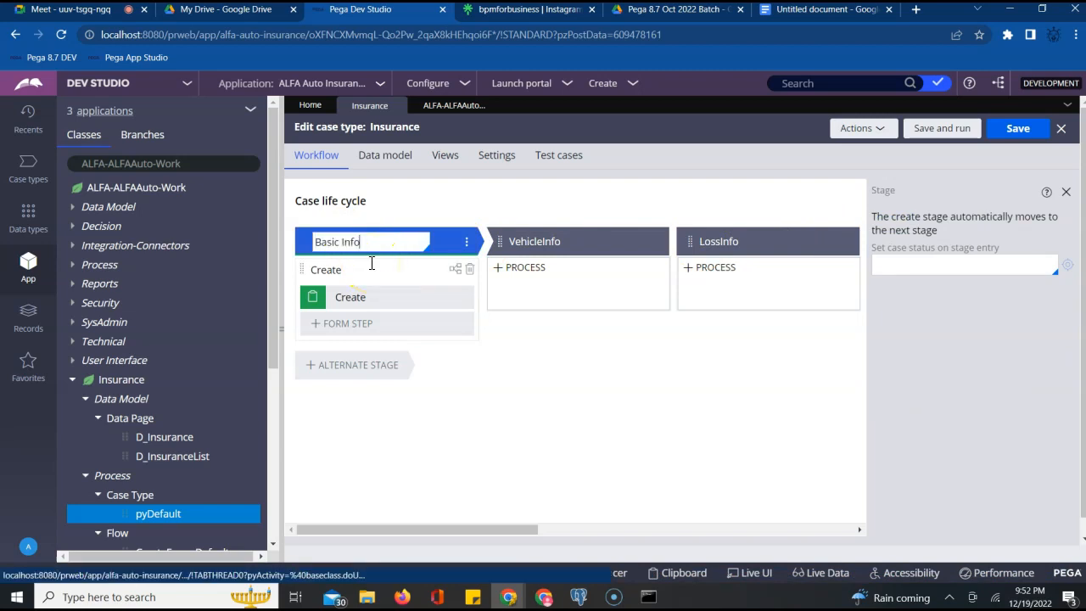
key("Left")
key("Left")
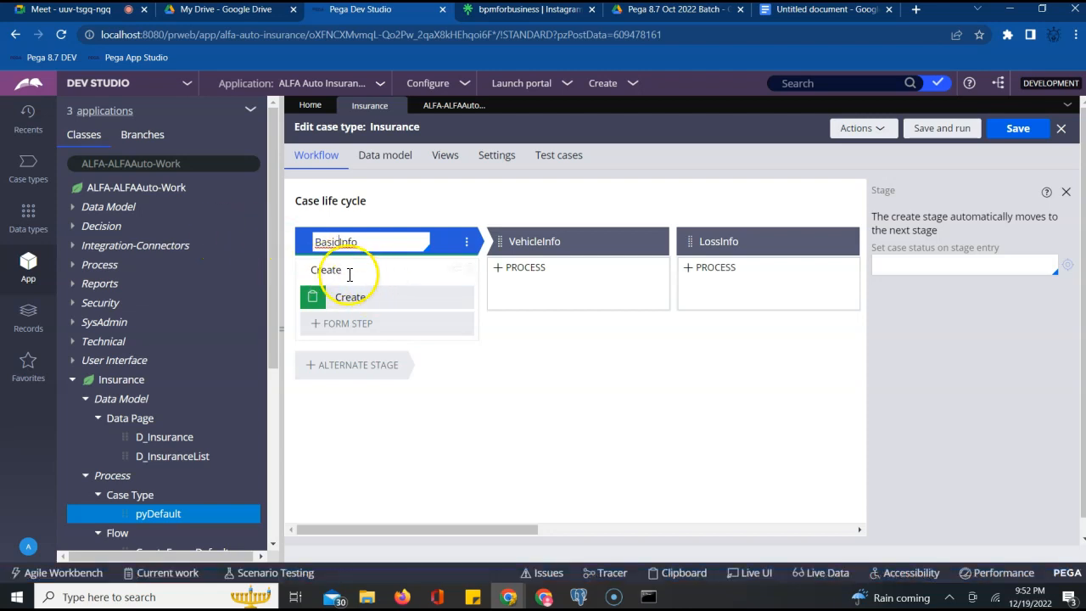
Step: Rename the Create process in the BasicInfo stage as BasicInfo
left_click(334, 269)
left_click(323, 268)
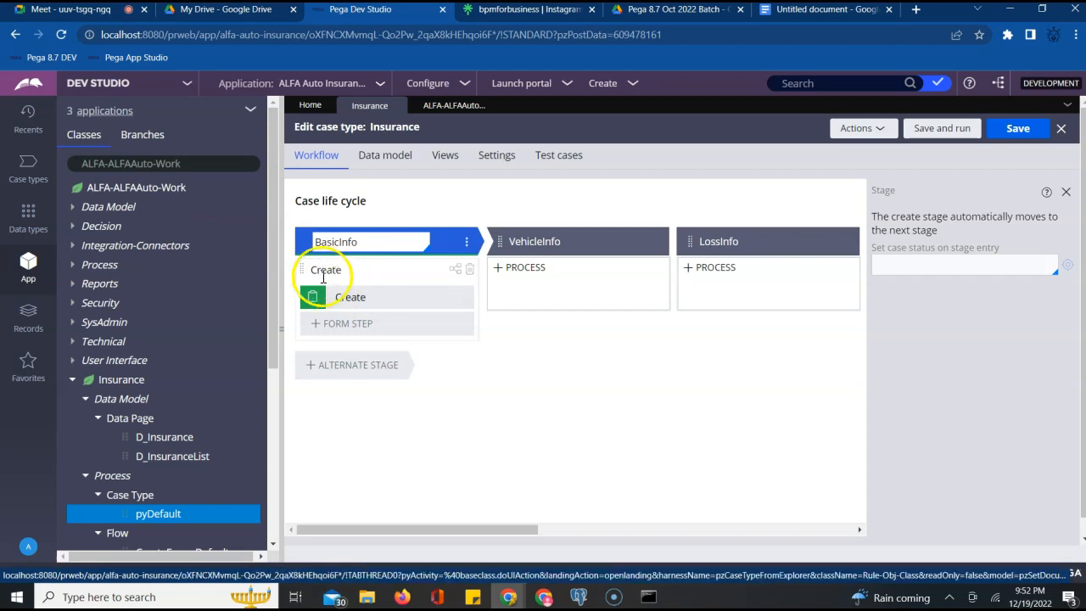
double_click(322, 269)
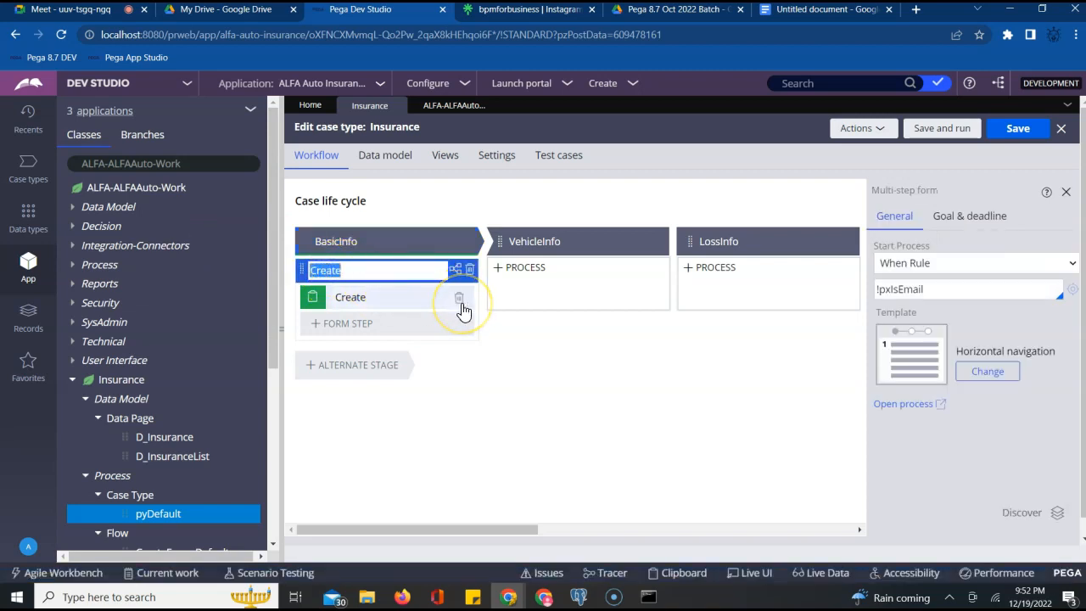
type("BasicInfo")
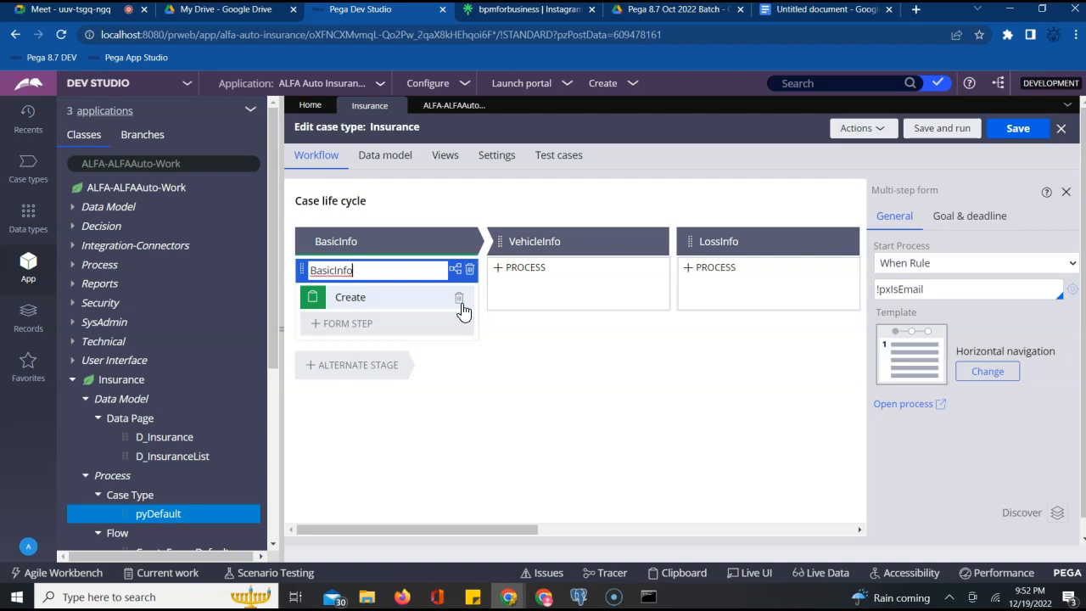
left_click(515, 380)
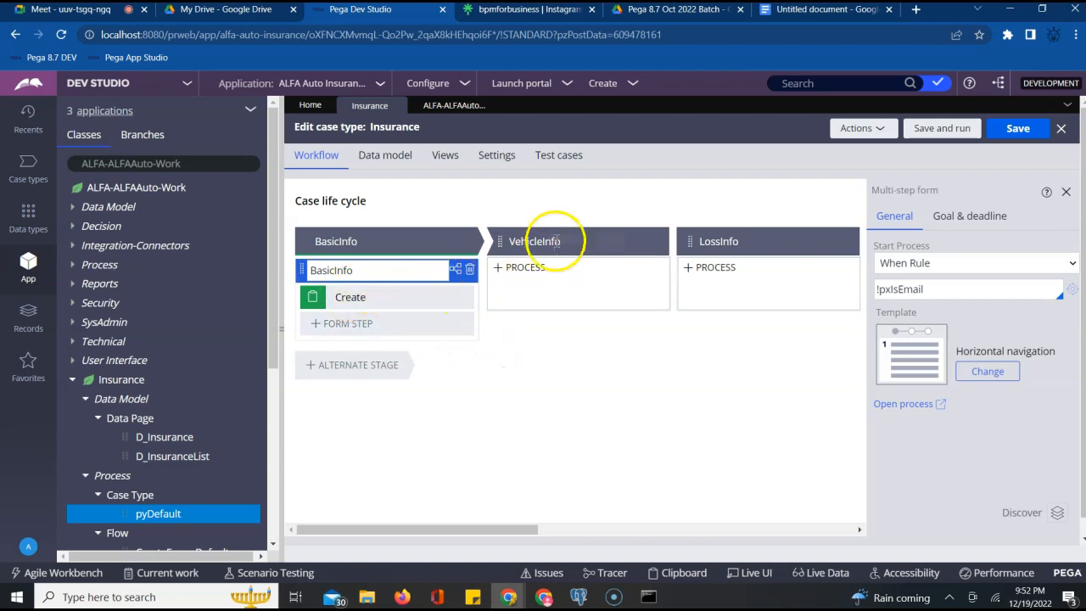
left_click(515, 267)
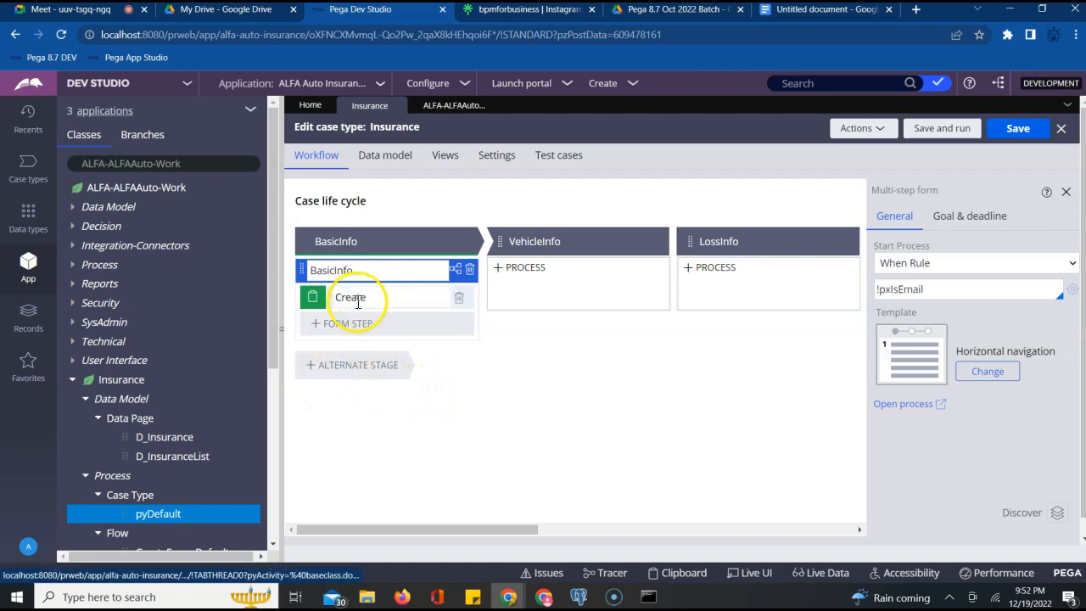
Step: Rename the Create step of the BasicInfo process as "1. CustomerDetails"
left_click(383, 297)
double_click(390, 297)
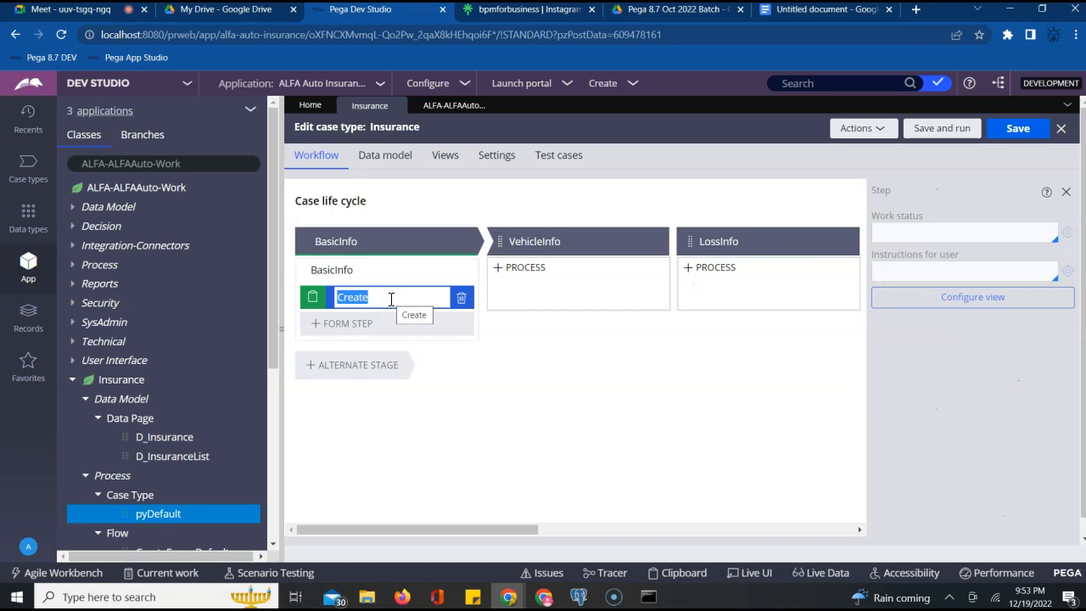
type("1. Custom")
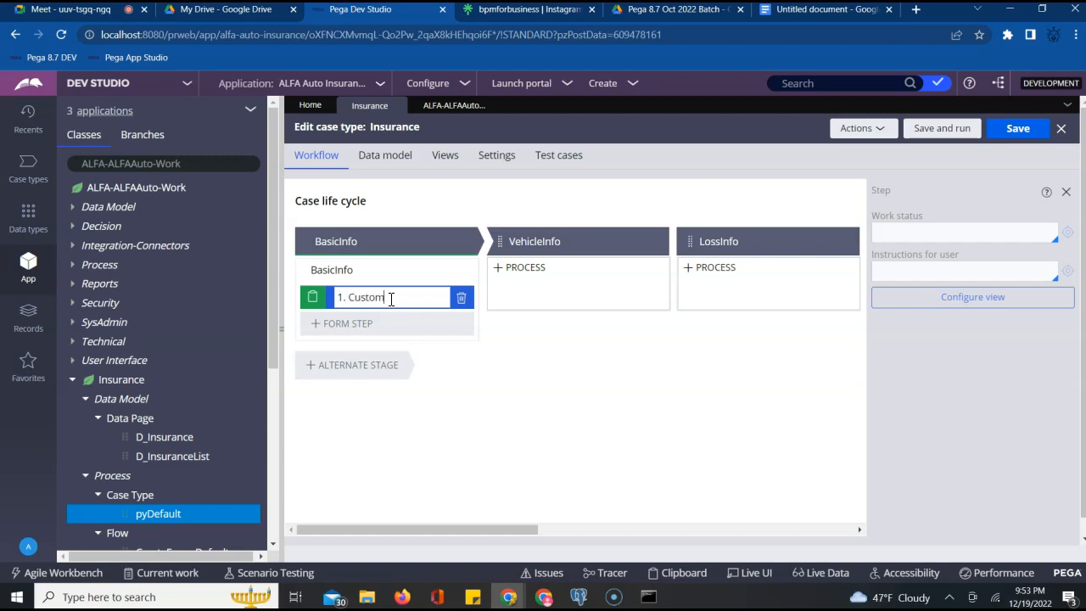
type("er Detai")
key("Left")
key("Left")
key("BackSpace")
Step: Add a form step named "2. TransactionDetails" below the customer details step in the BasicInfo process
left_click(320, 324)
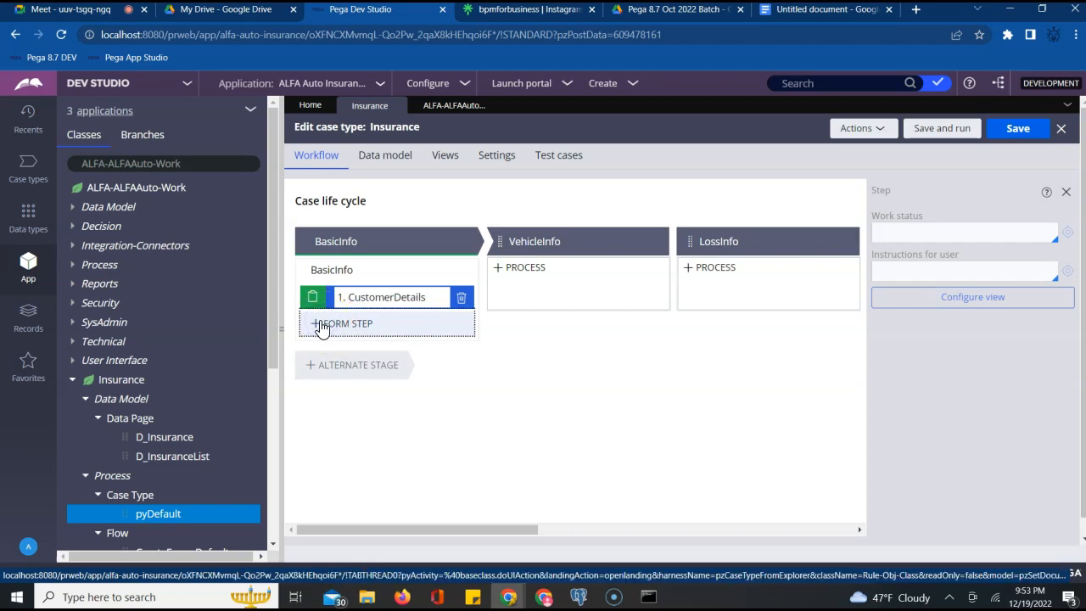
left_click(348, 327)
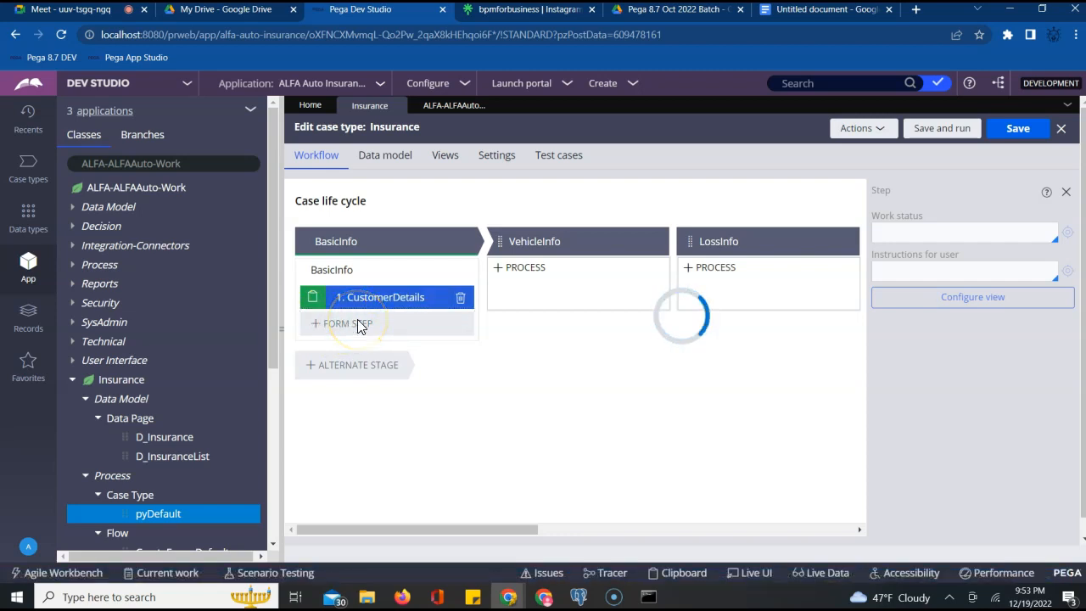
left_click(331, 355)
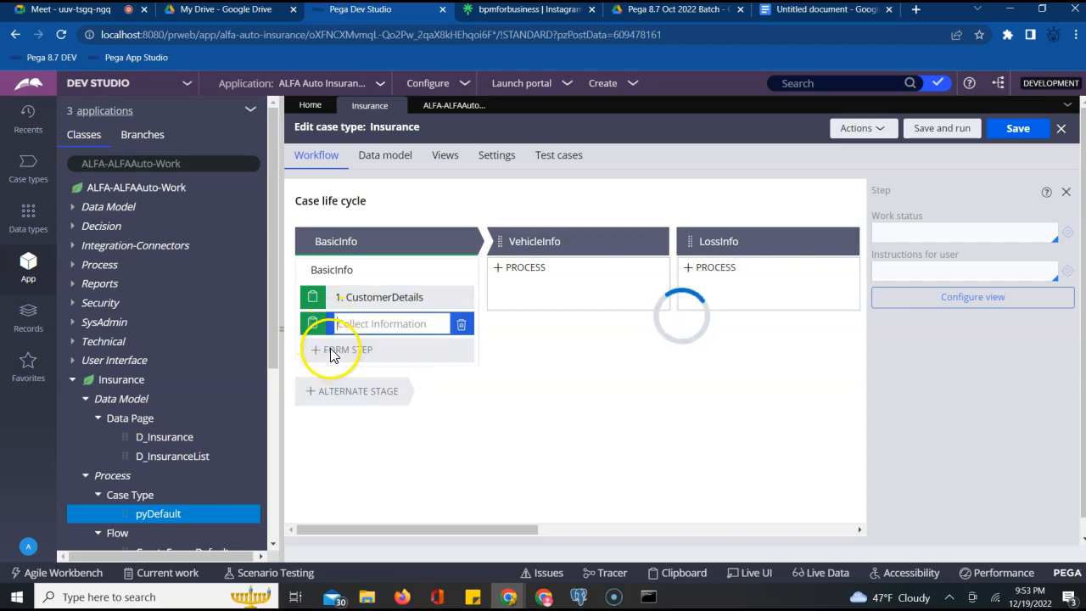
type("2. Tra")
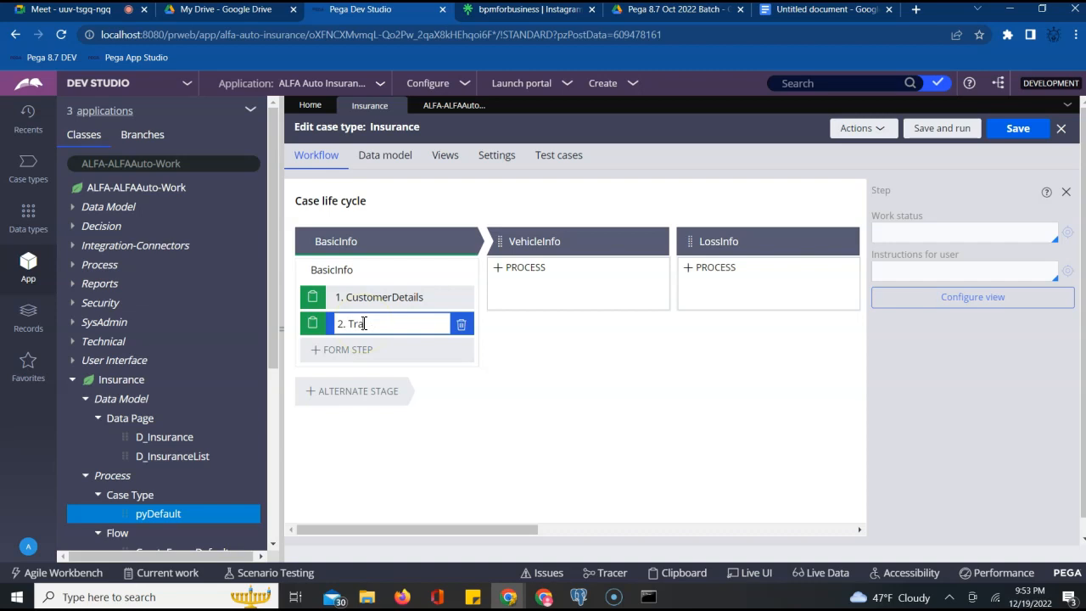
type("nsactionDetails")
left_click(508, 386)
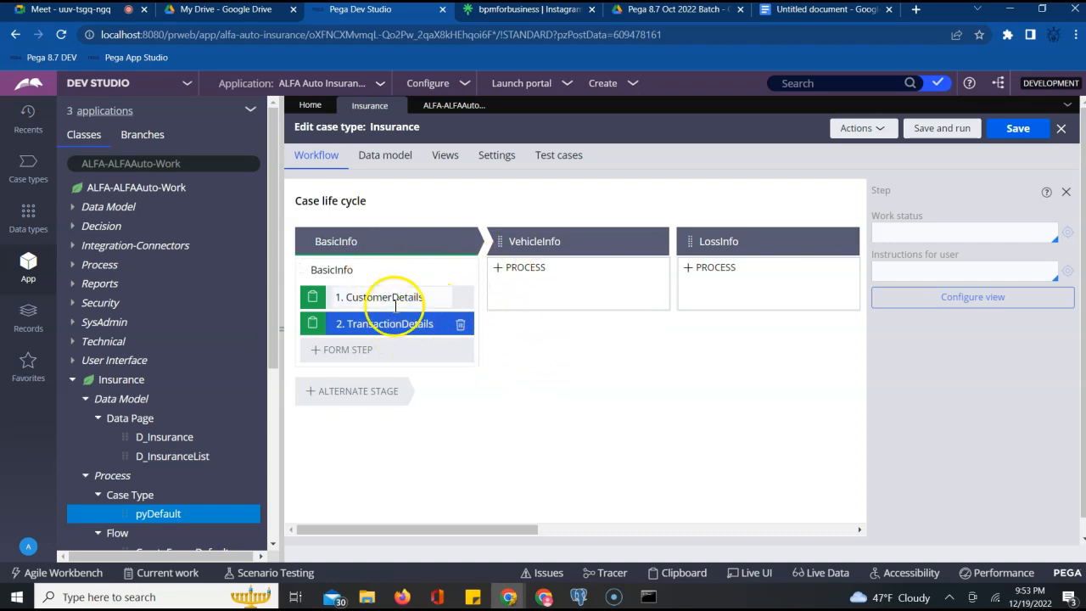
mouse_move(499, 309)
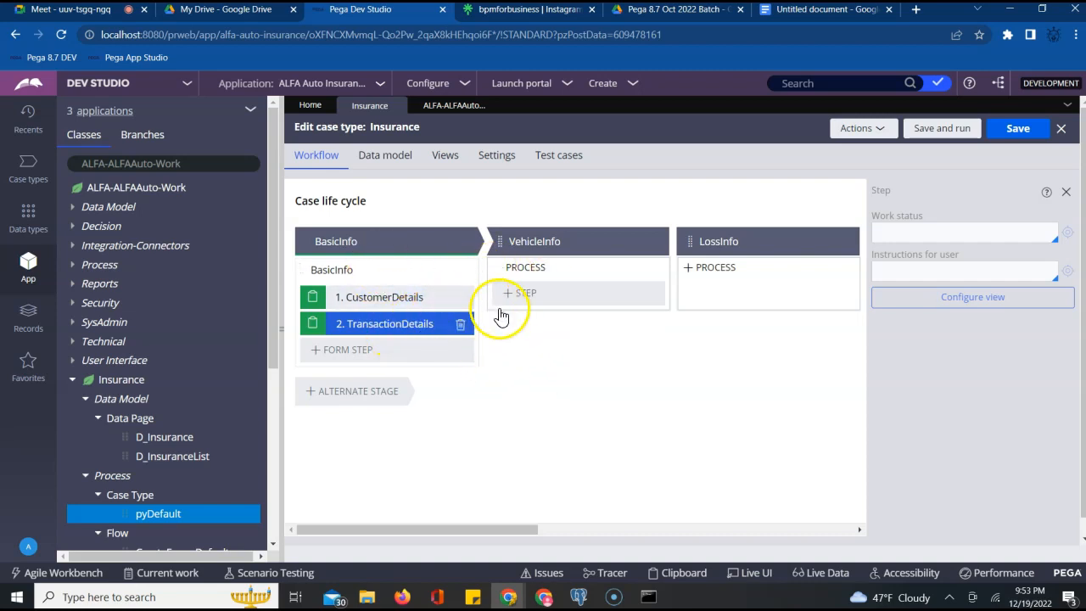
left_click(526, 270)
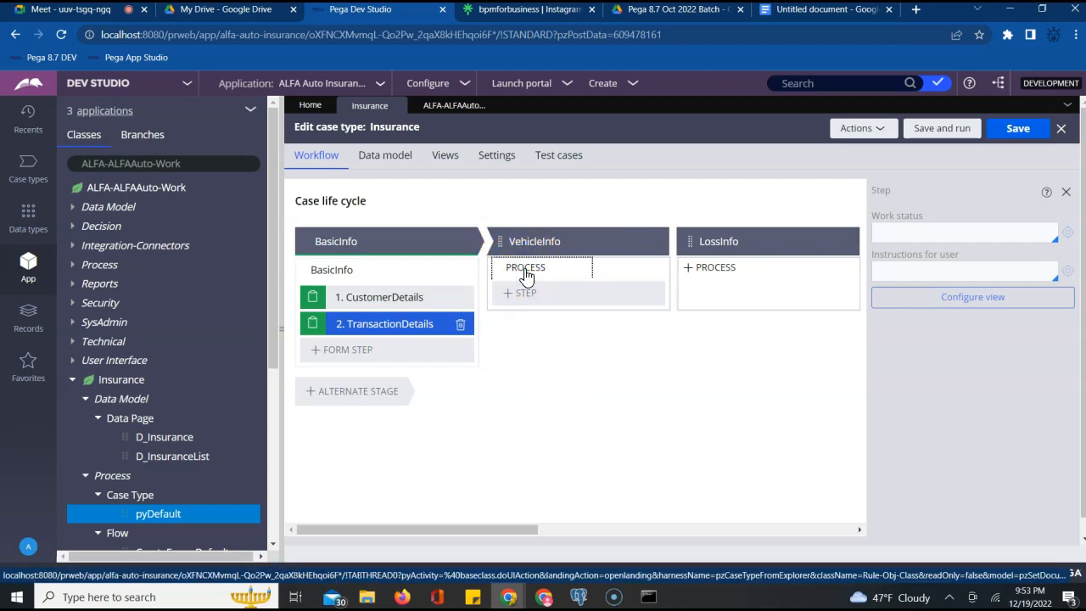
left_click(499, 270)
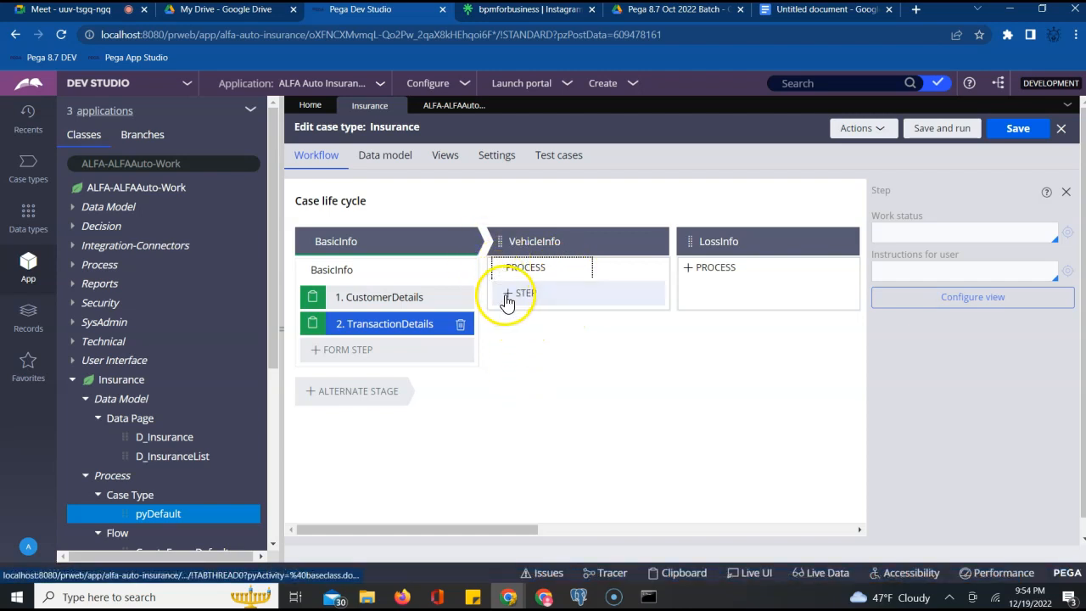
left_click(534, 267)
left_click(507, 293)
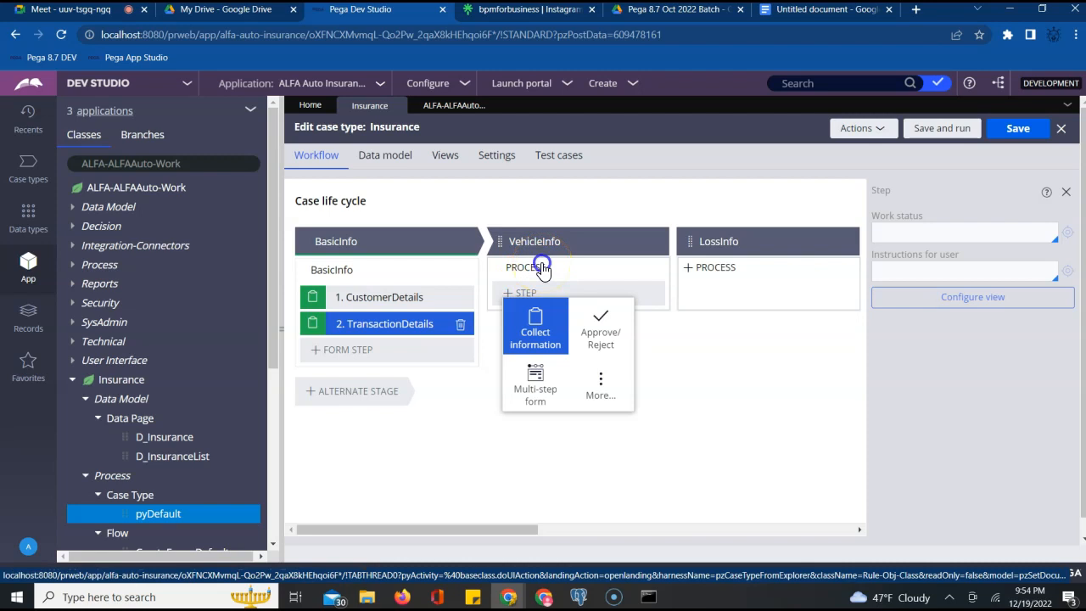
left_click(543, 268)
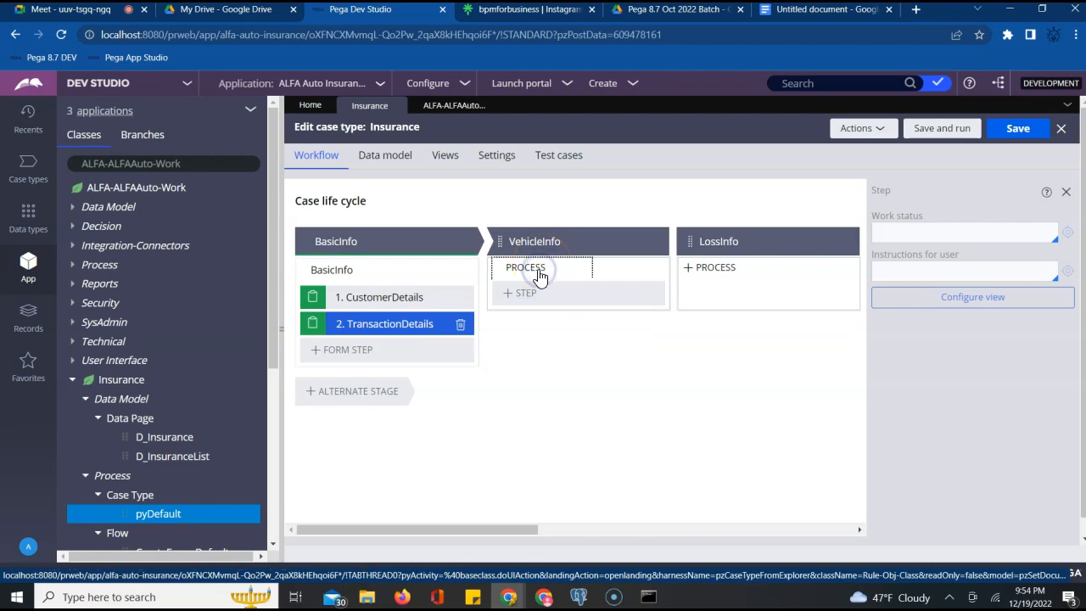
right_click(542, 270)
left_click(540, 270)
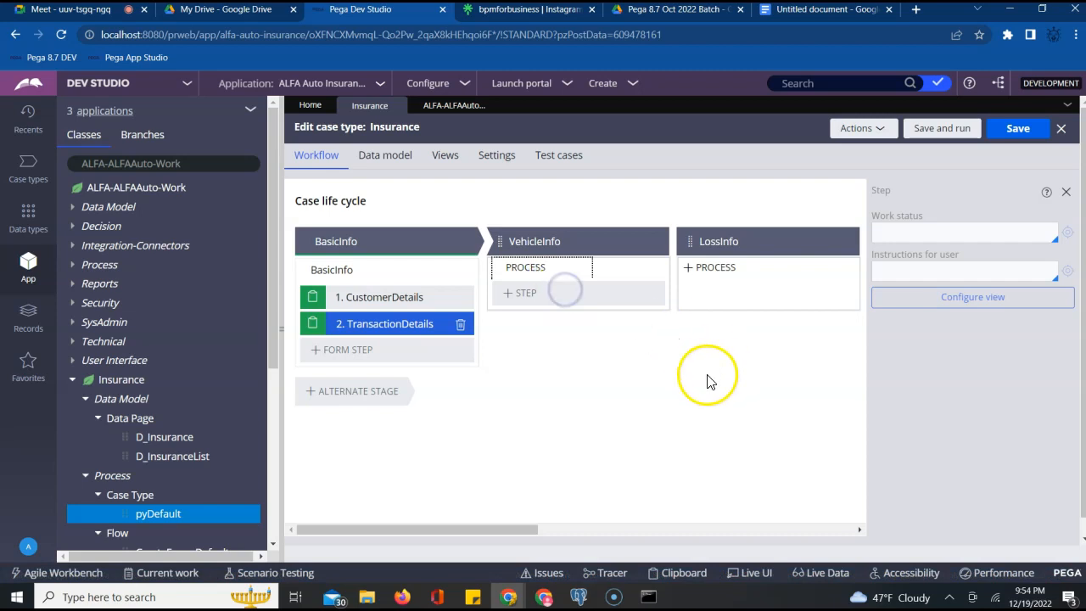
left_click(540, 270)
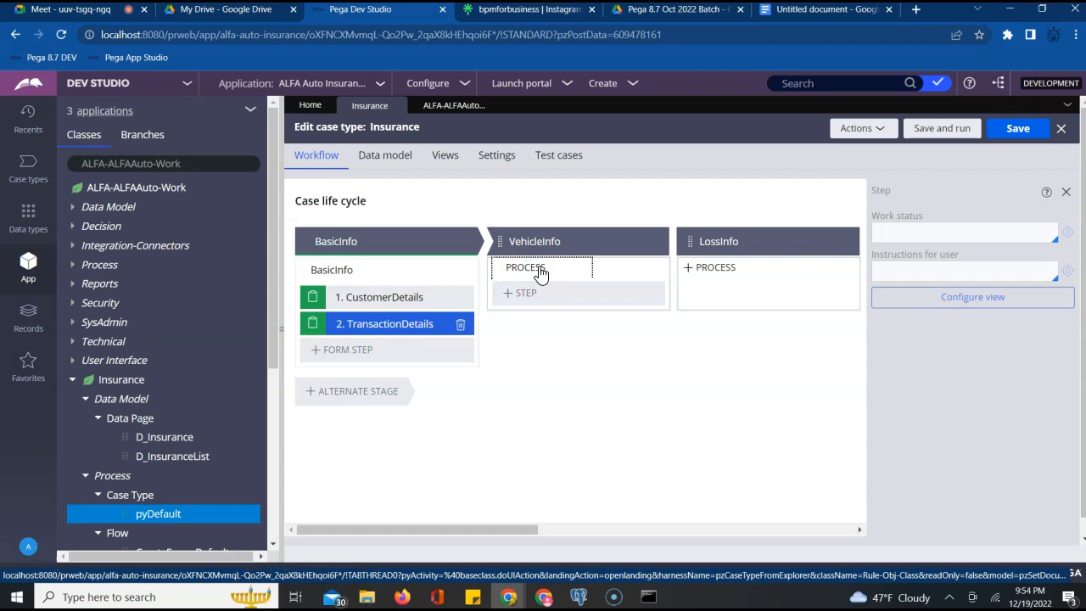
Step: Add a Collect information step named AutoVehicleDetails to the VehicleInfo stage
left_click(524, 295)
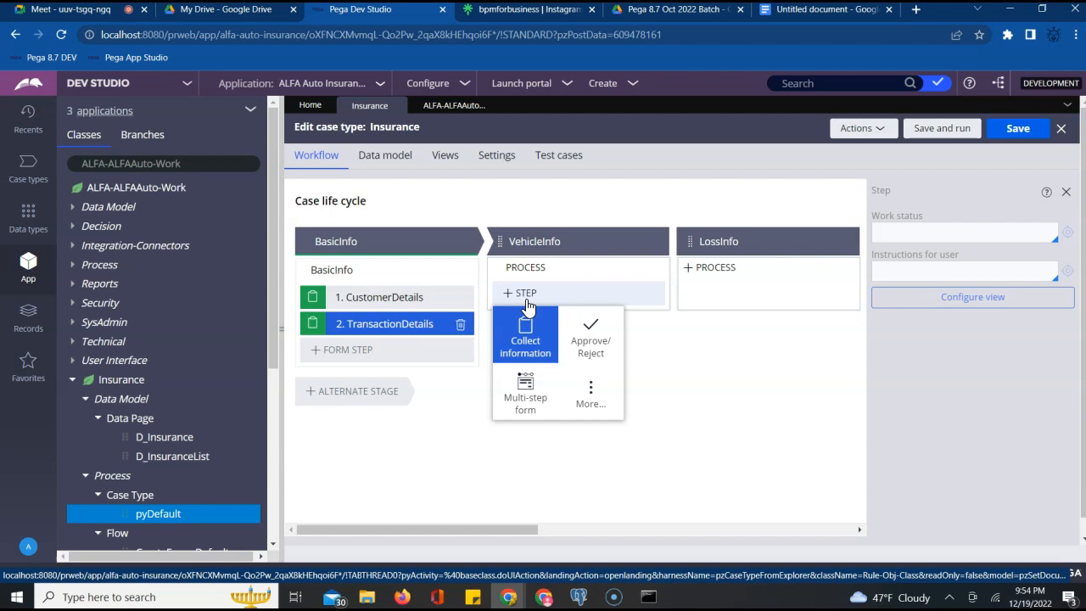
left_click(529, 328)
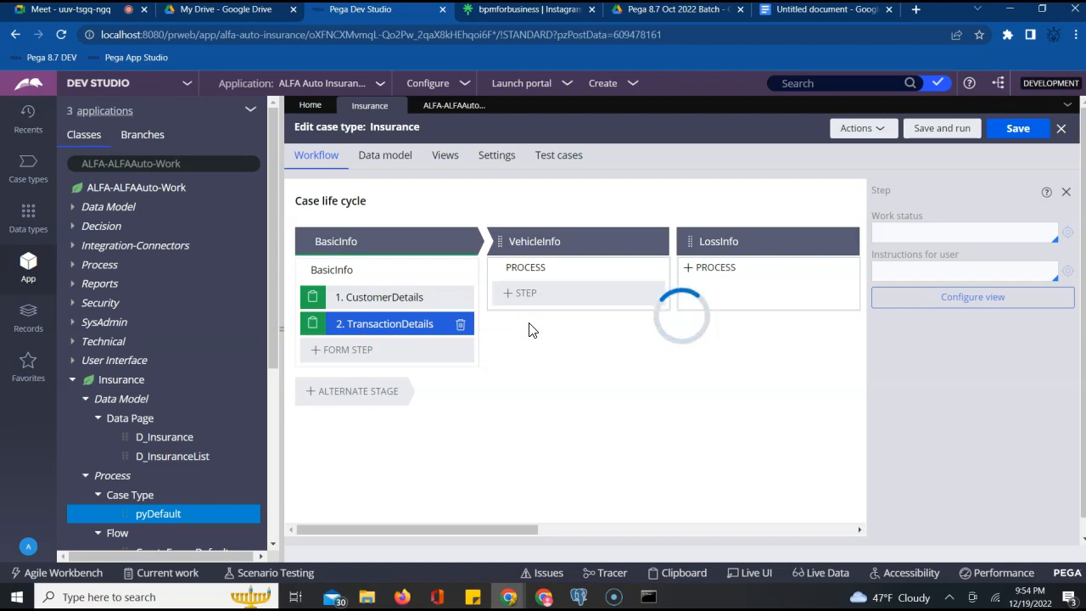
left_click(535, 313)
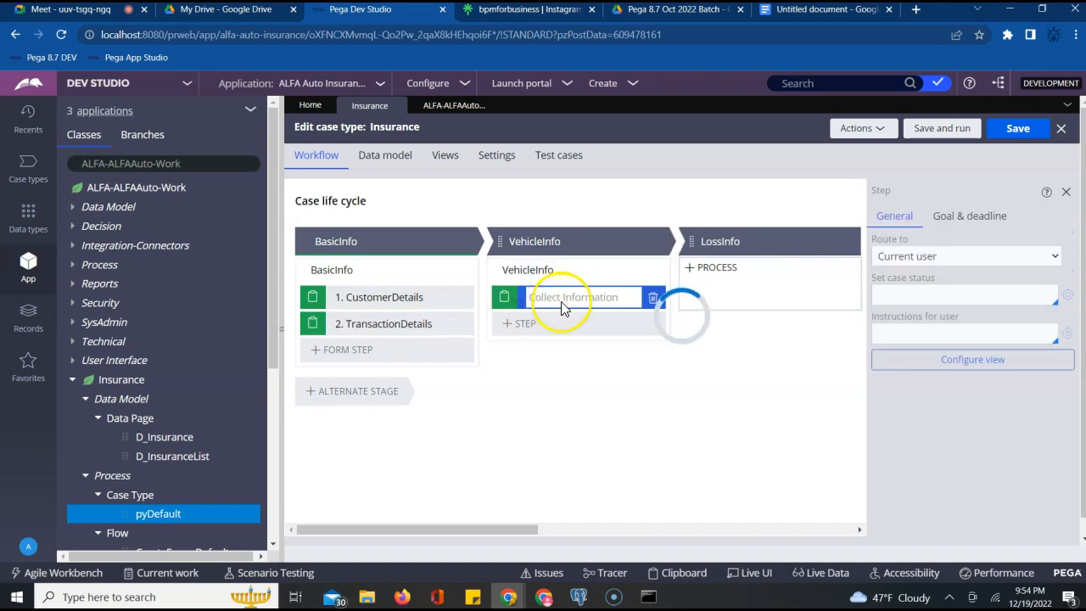
type("AutoV")
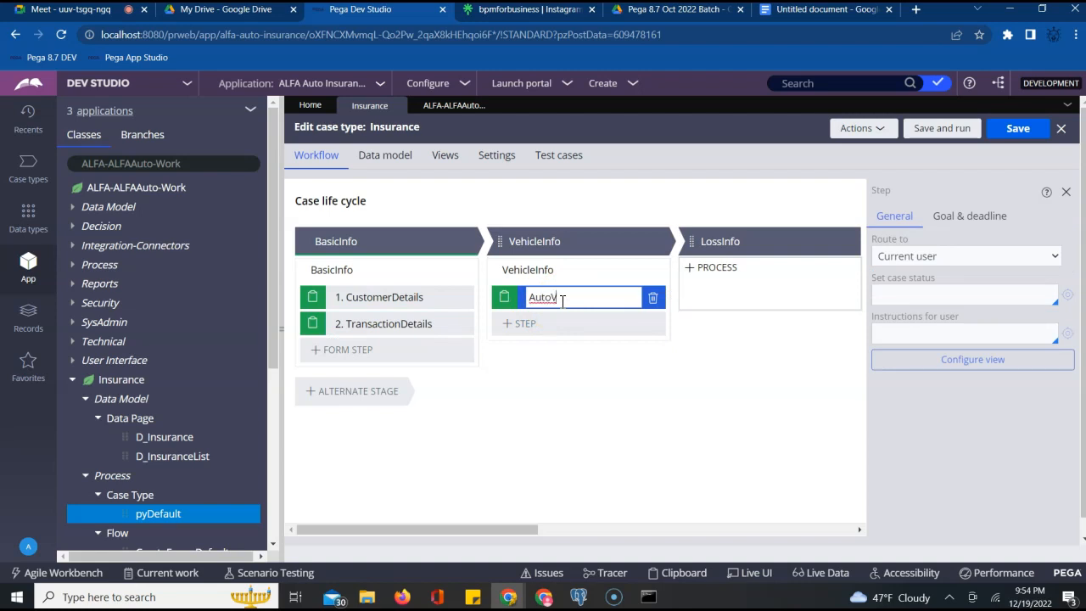
type("ehicleDetails")
right_click(562, 302)
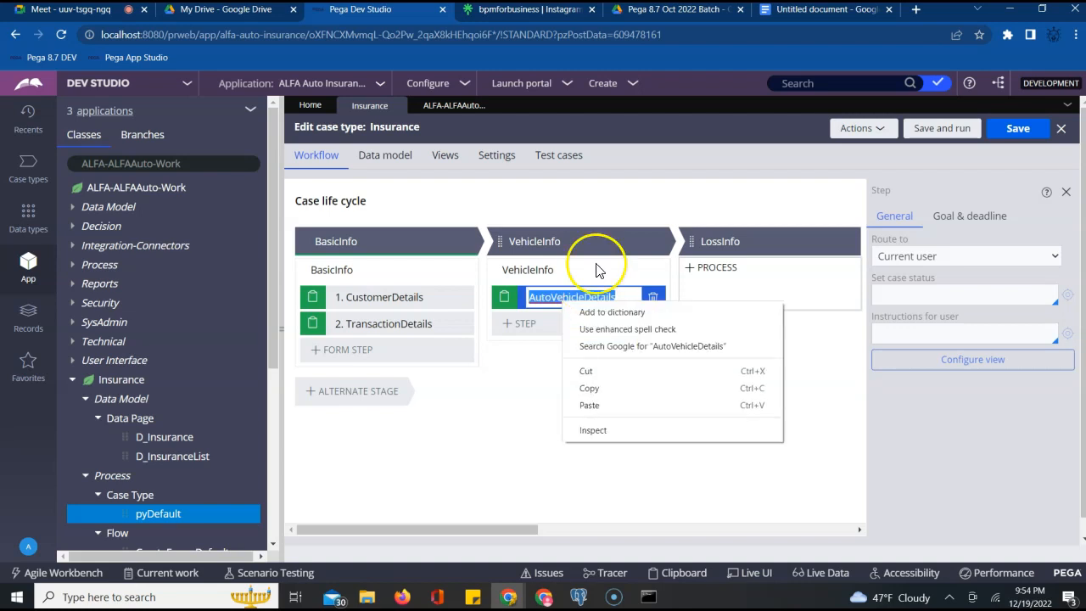
left_click(510, 443)
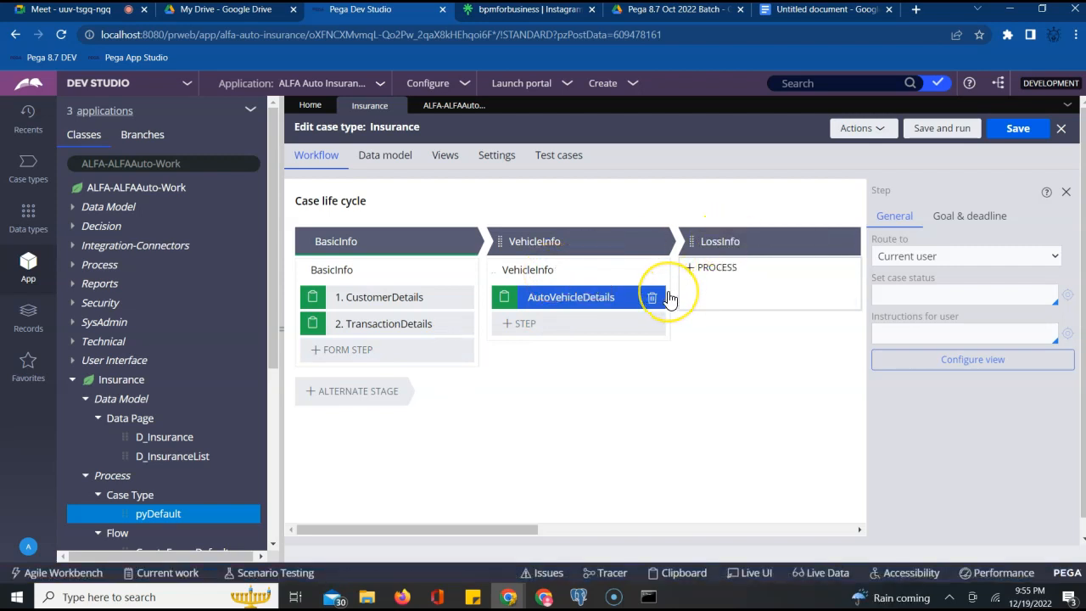
Step: Add a Collect information step named "1. LossDetails" to the LossInfo stage
left_click(714, 267)
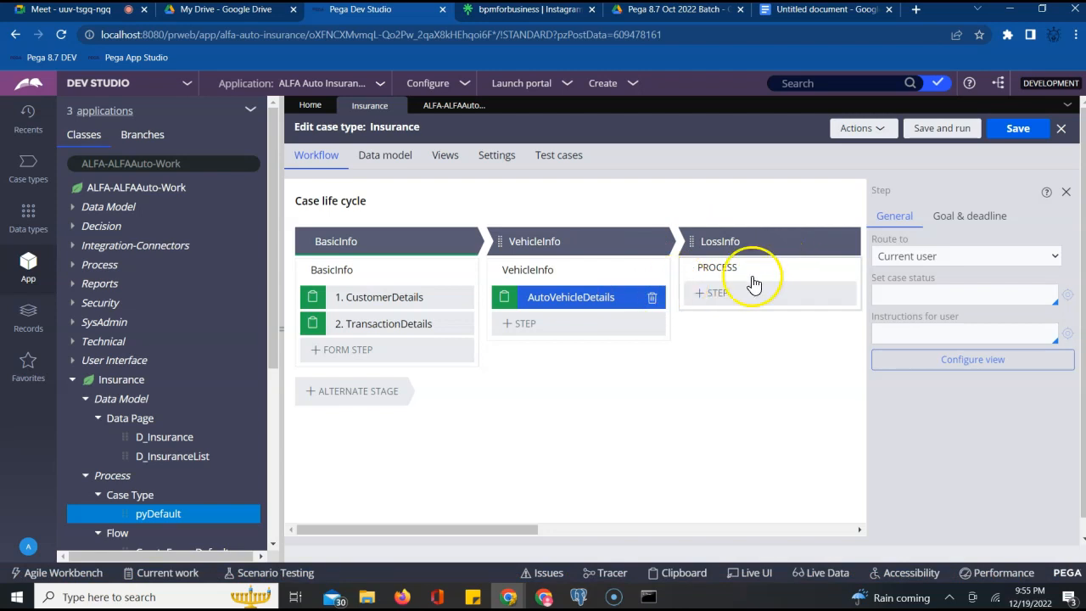
left_click(703, 302)
left_click(737, 339)
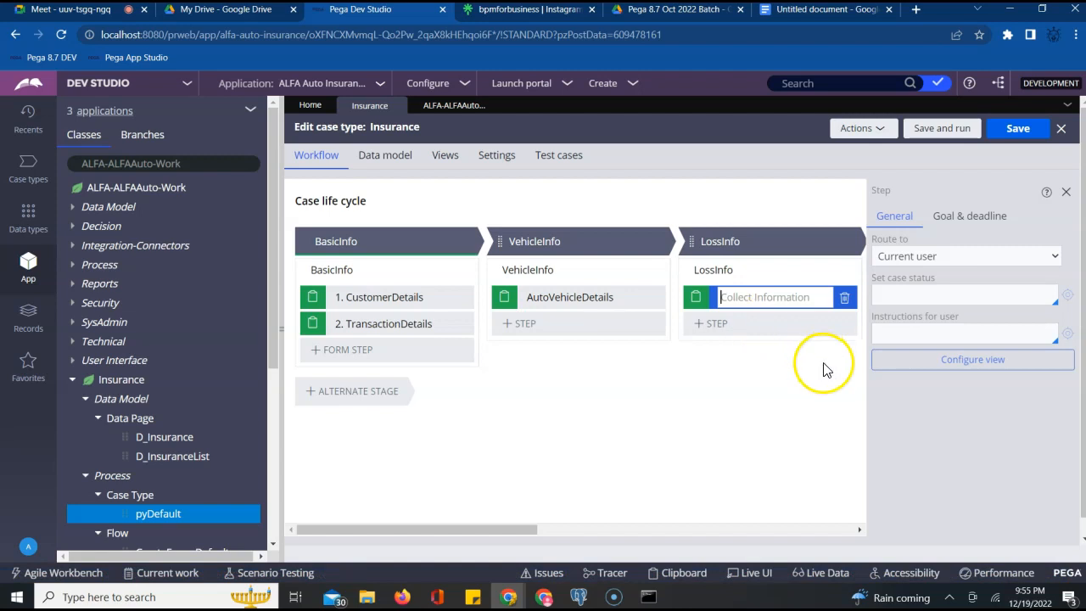
type("1")
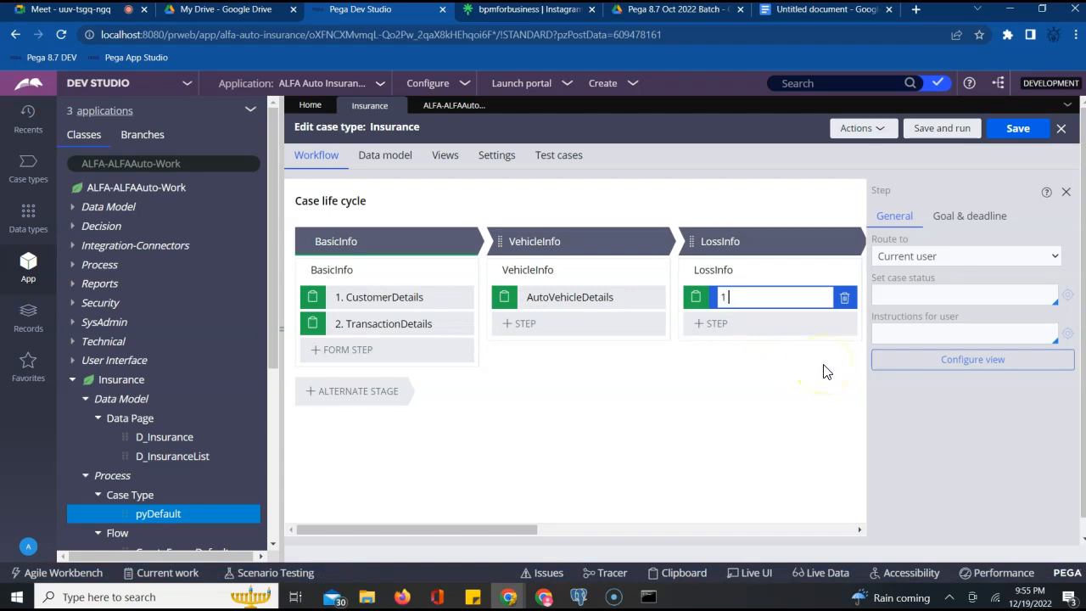
type(". LossDetails")
Step: Add a Collect information step named "1. ApprovalDetails" to the ApprovalInfo stage
left_click(797, 537)
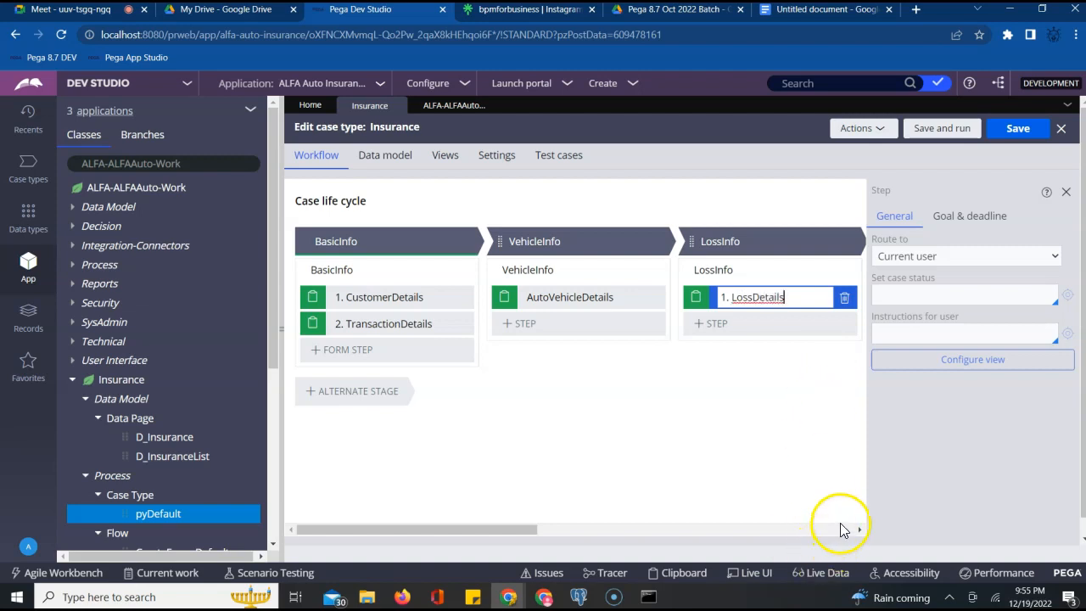
left_click(861, 530)
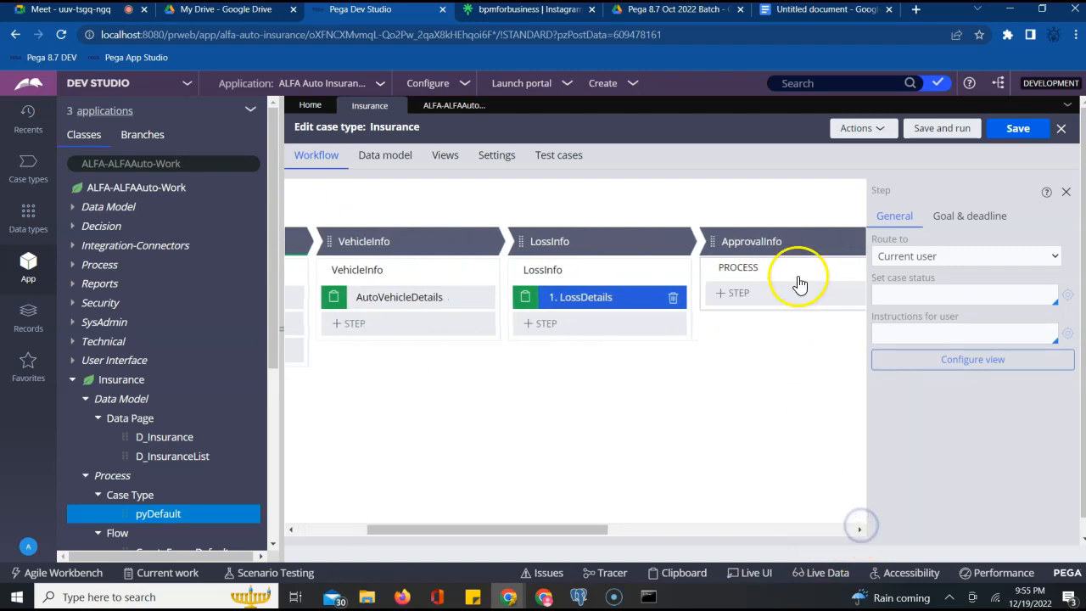
left_click(730, 294)
left_click(740, 322)
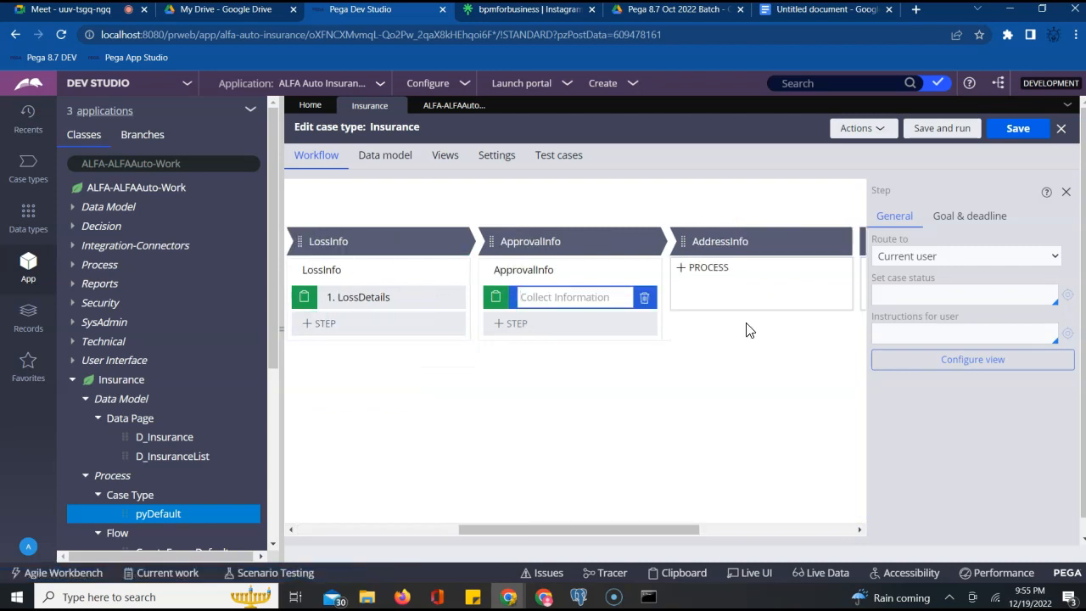
type("1. ApprovalDetails")
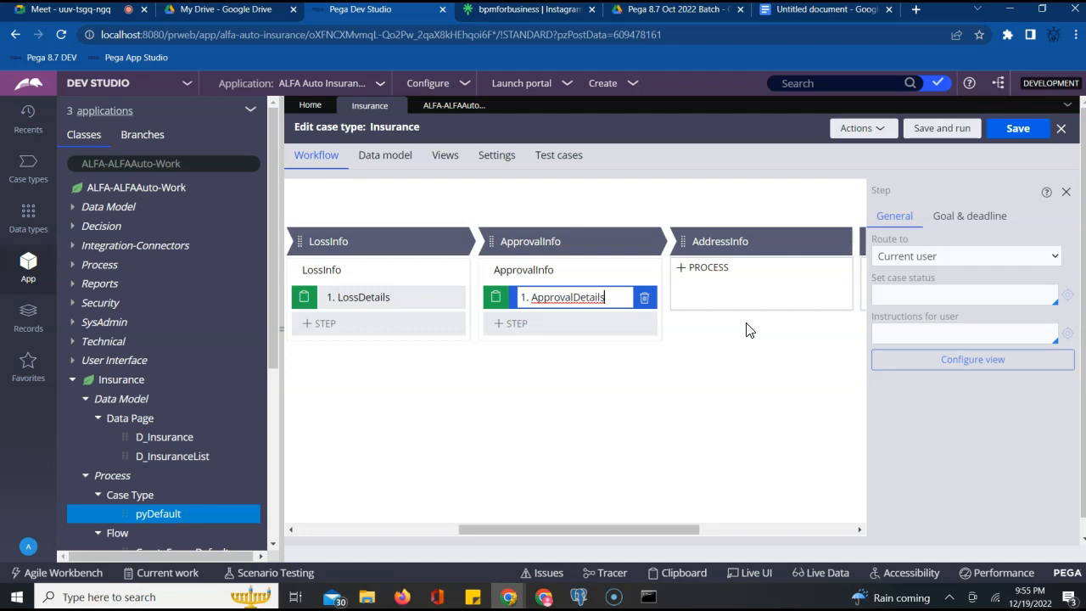
Step: Add a Collect information step named AddressDetails to the AddressInfo stage and save the case type
mouse_move(778, 303)
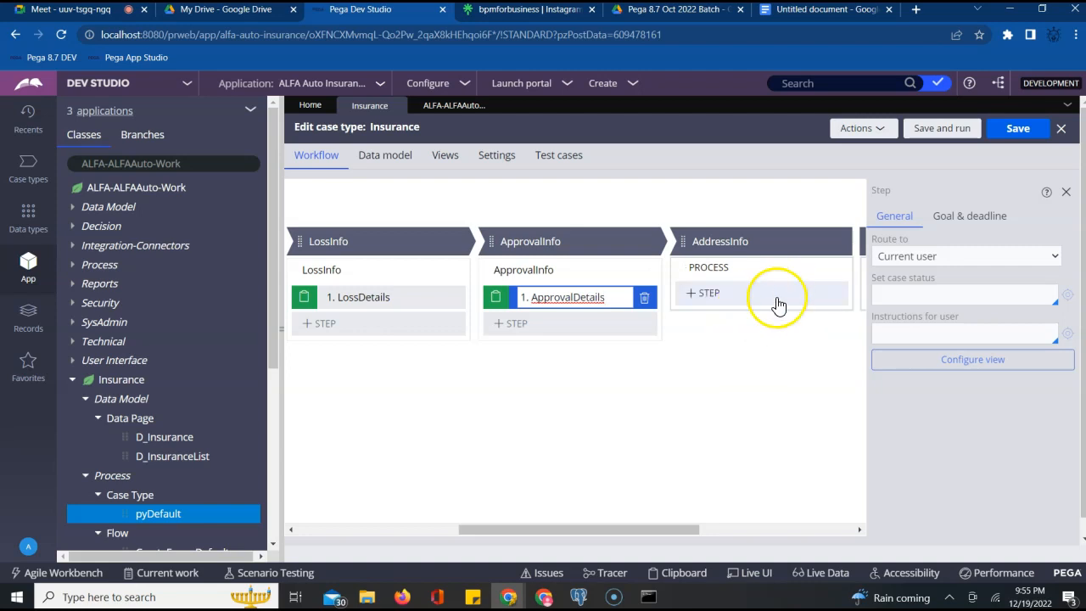
left_click(688, 297)
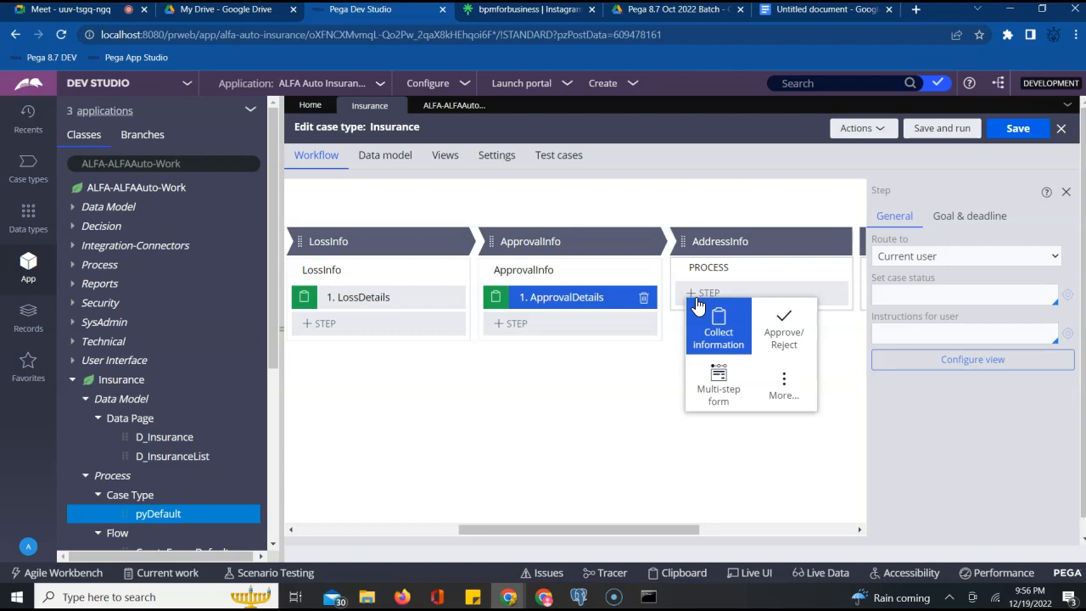
left_click(717, 329)
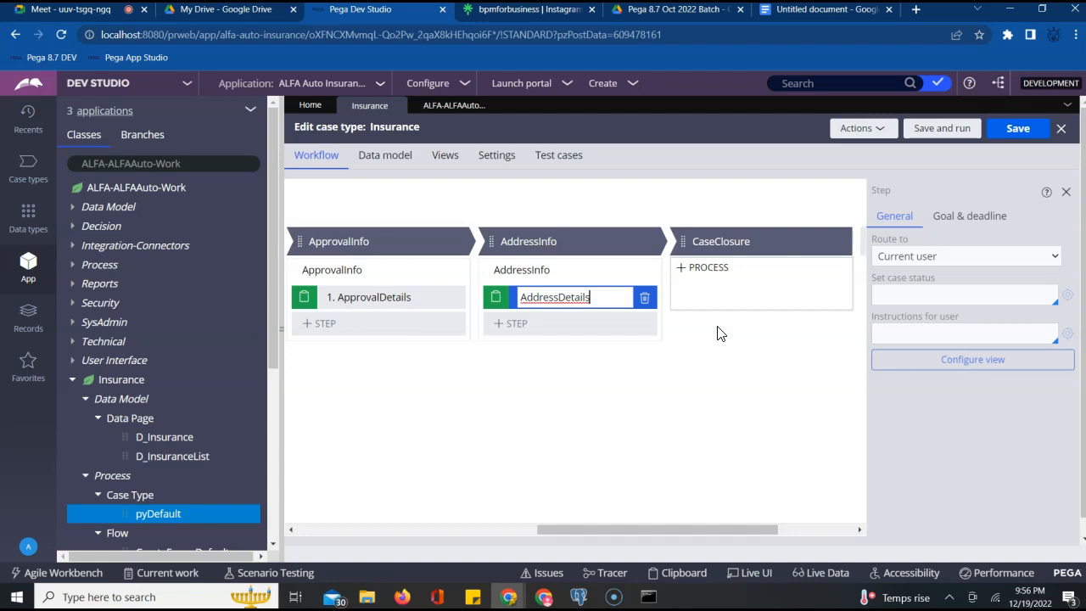
left_click(1009, 138)
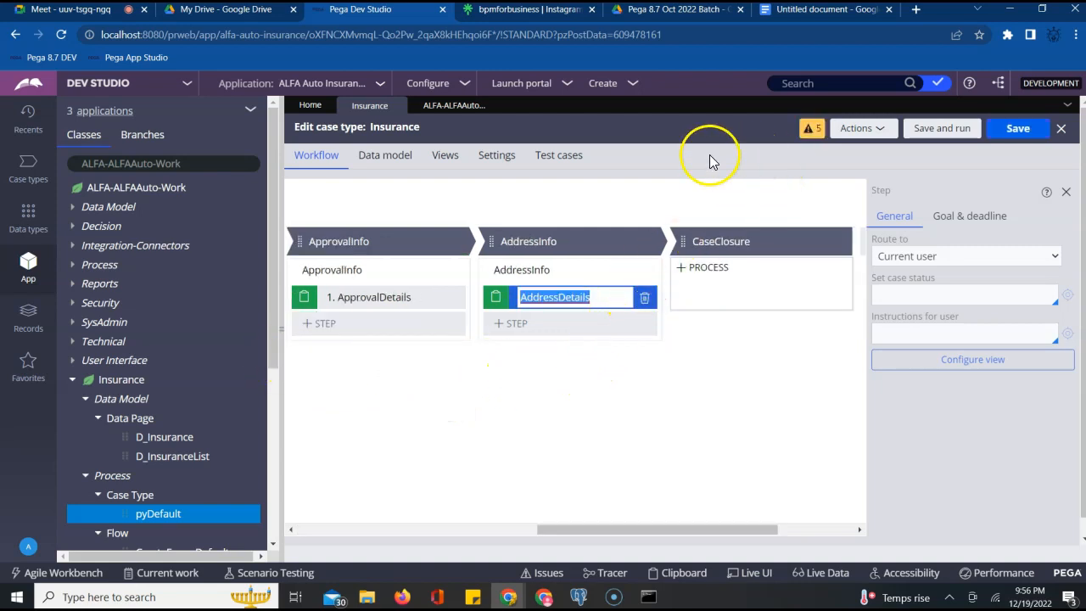
Step: Refresh the Insurance class in the application explorer and close its list of instances
left_click(460, 531)
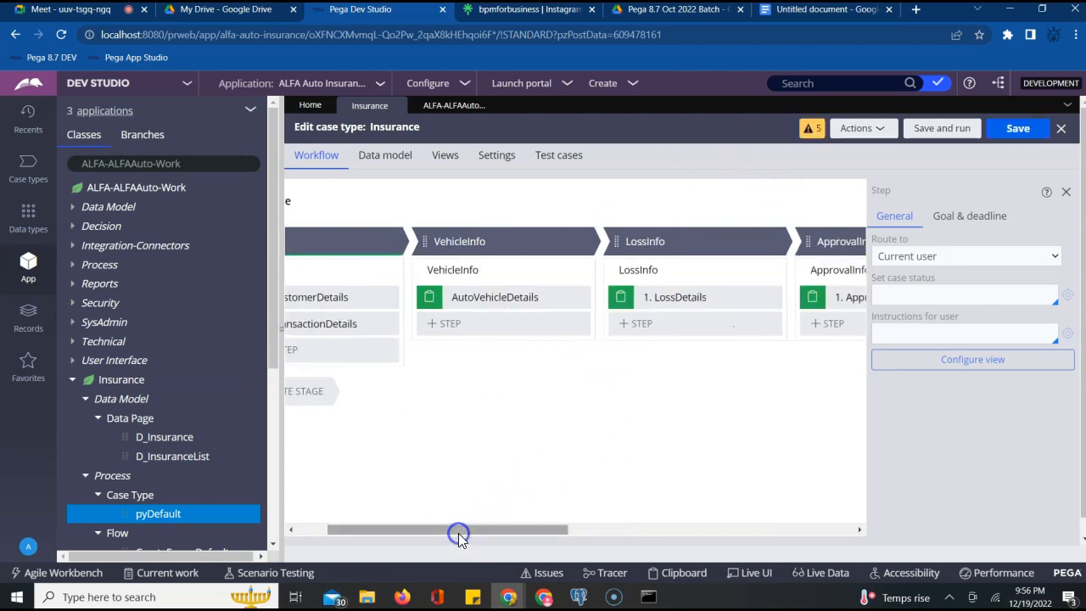
left_click(302, 529)
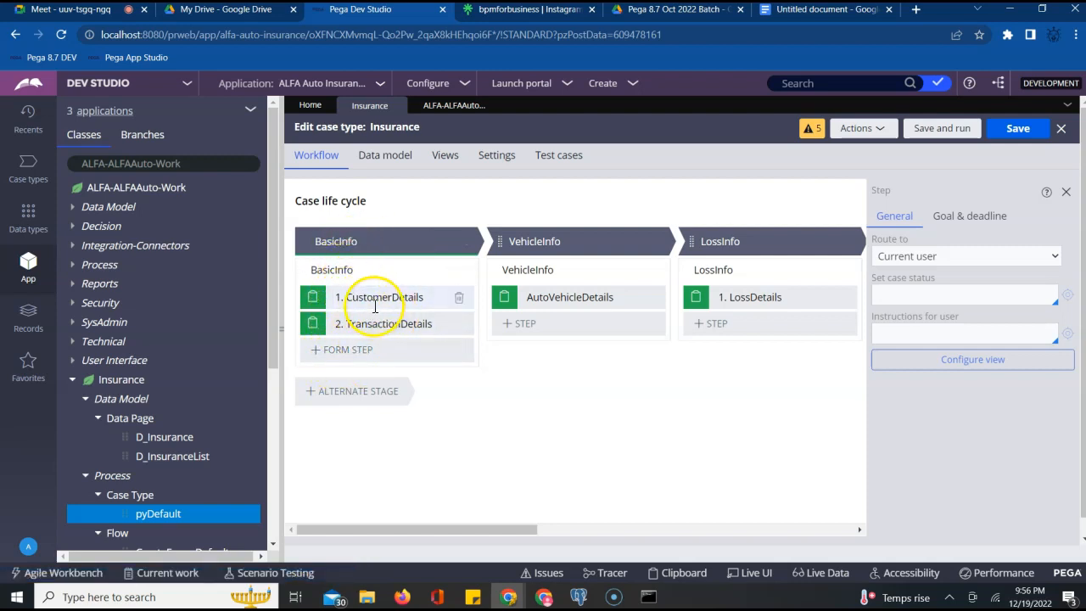
scroll(188, 373, "down", 2)
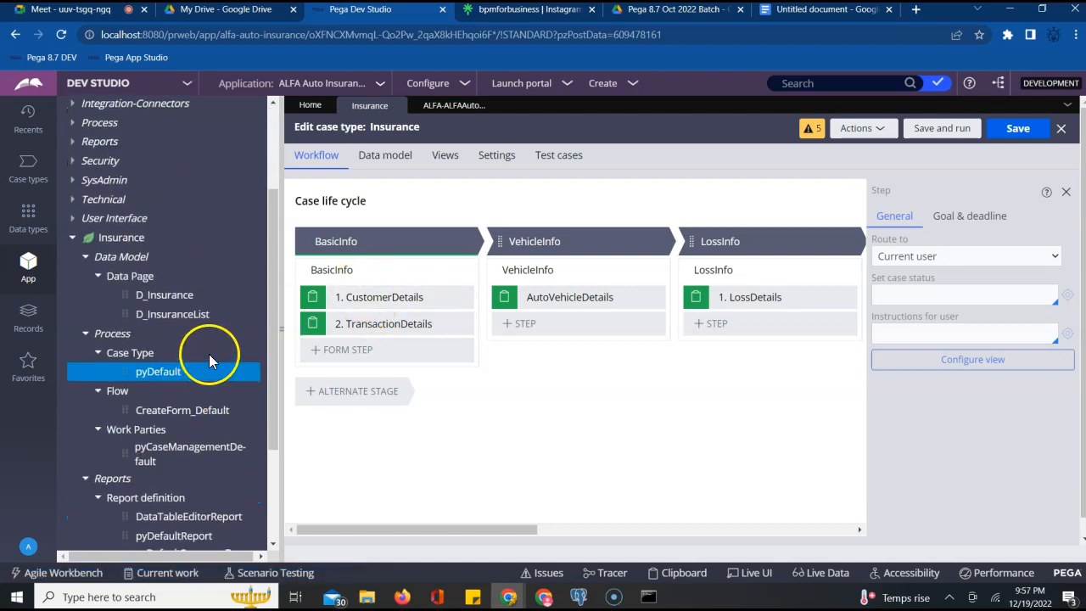
scroll(208, 353, "down", 1)
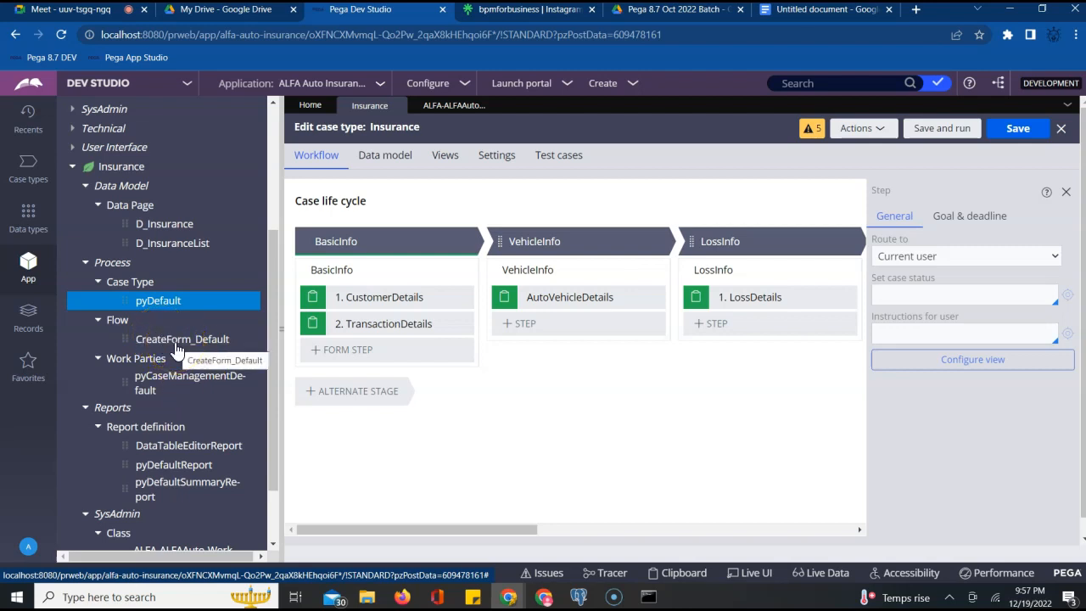
left_click(113, 168)
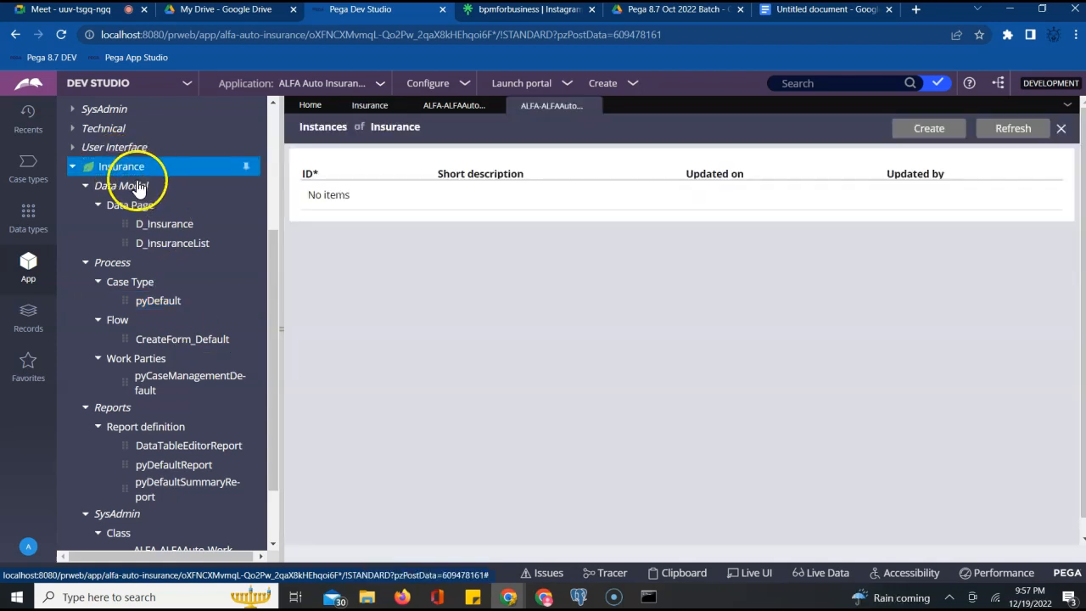
right_click(135, 170)
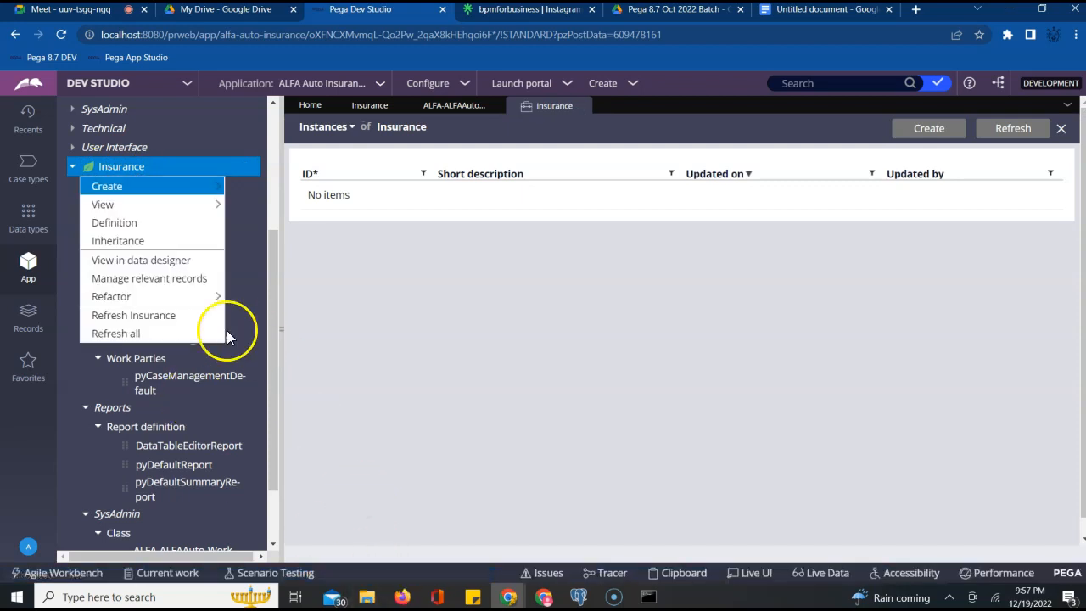
left_click(127, 316)
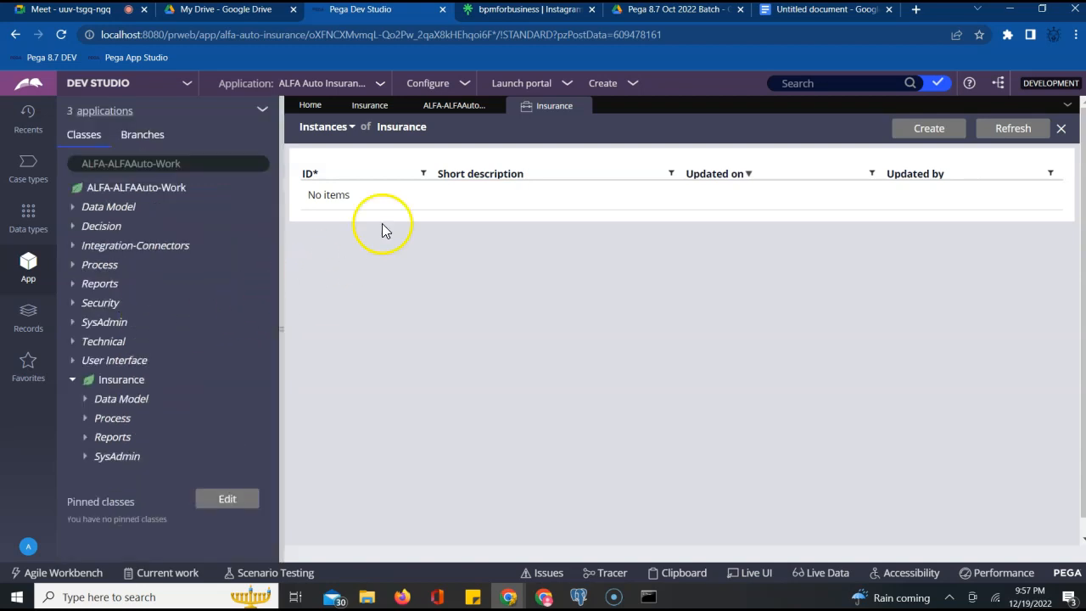
left_click(584, 107)
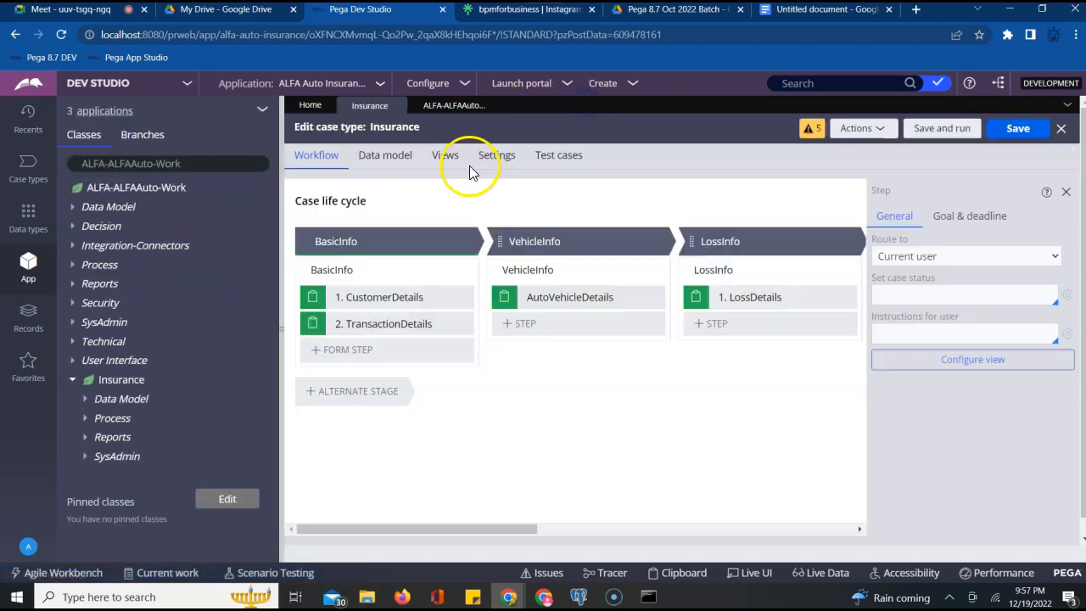
Step: Expand the Process category of the Insurance class to list its flow rules
left_click(92, 419)
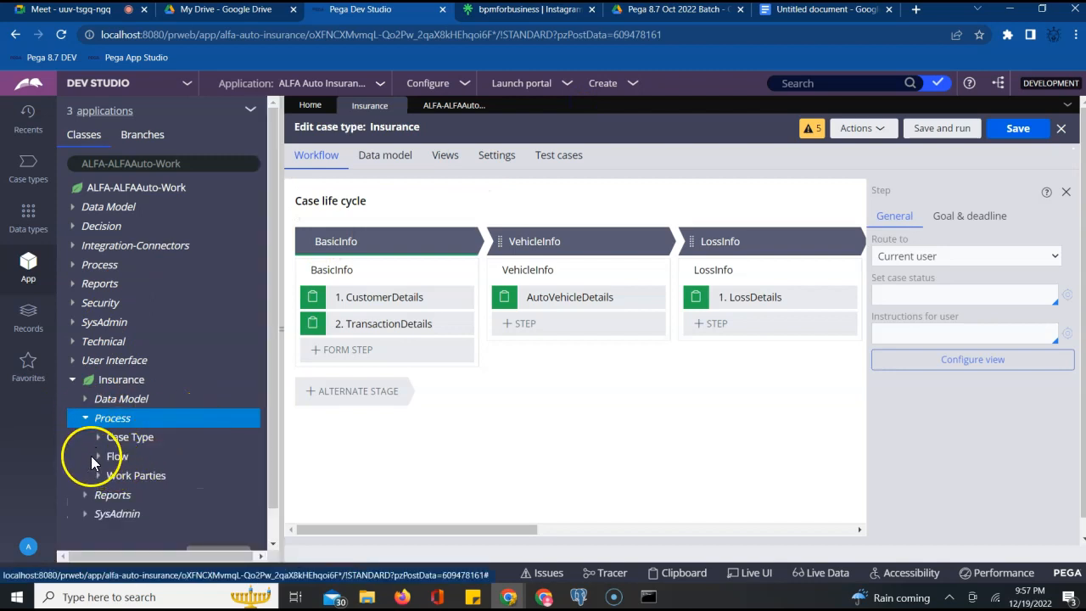
left_click(97, 455)
scroll(254, 433, "down", 3)
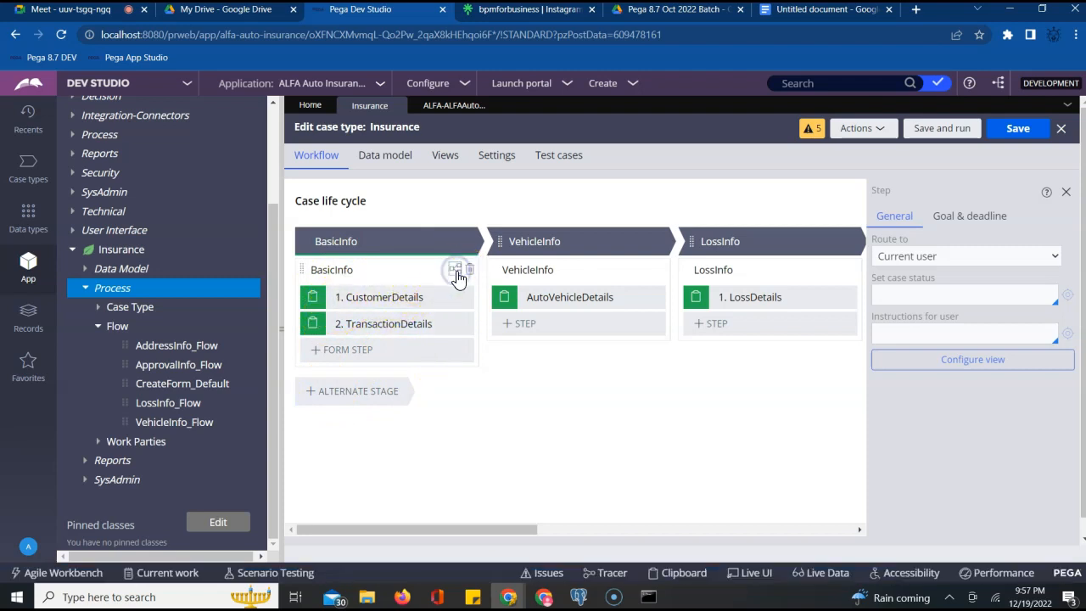
Step: Open the flow diagram of the BasicInfo process and select its customer details shape
left_click(454, 273)
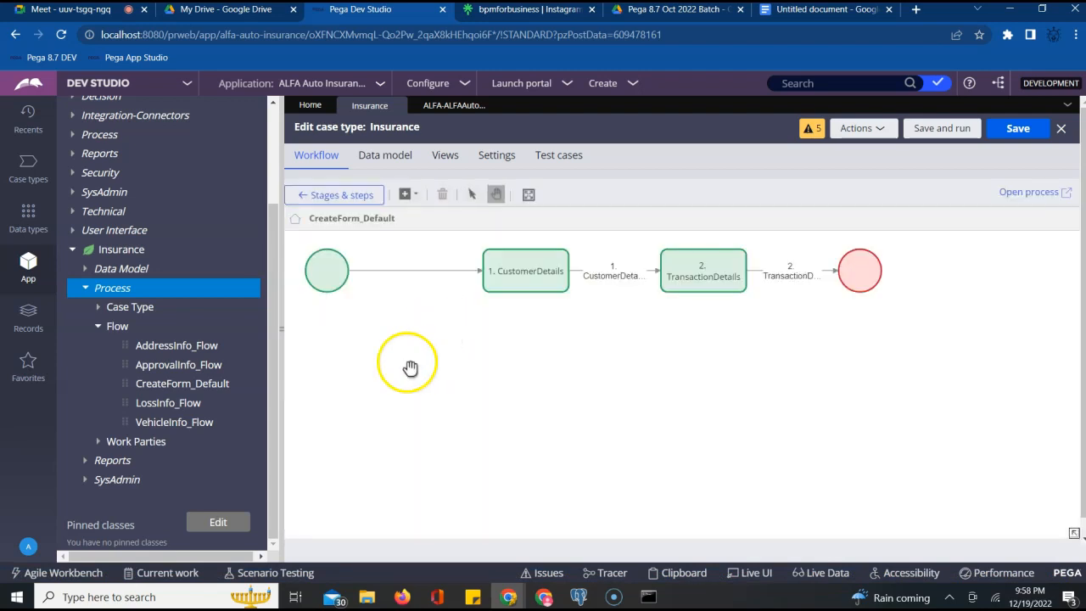
left_click(523, 280)
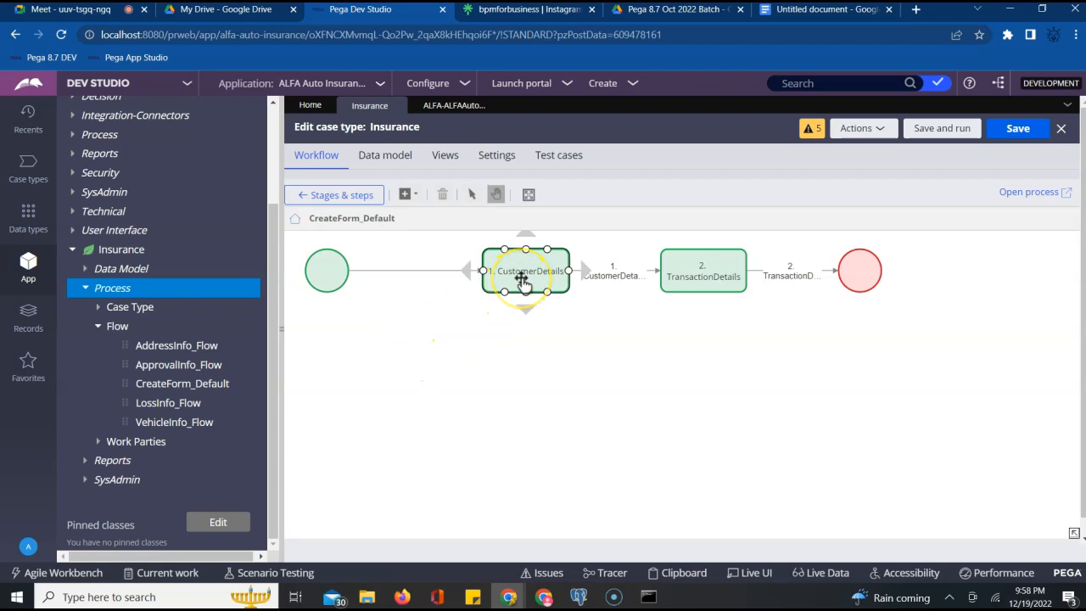
Step: Inspect the TransactionDetails shape and the start shape in the BasicInfo flow diagram
left_click(667, 278)
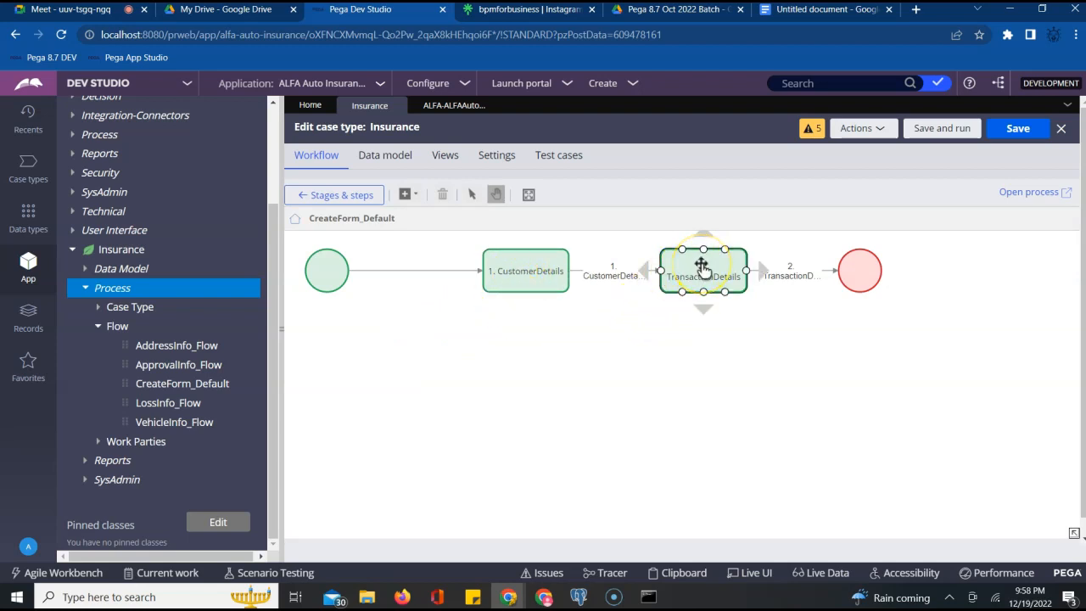
left_click(639, 371)
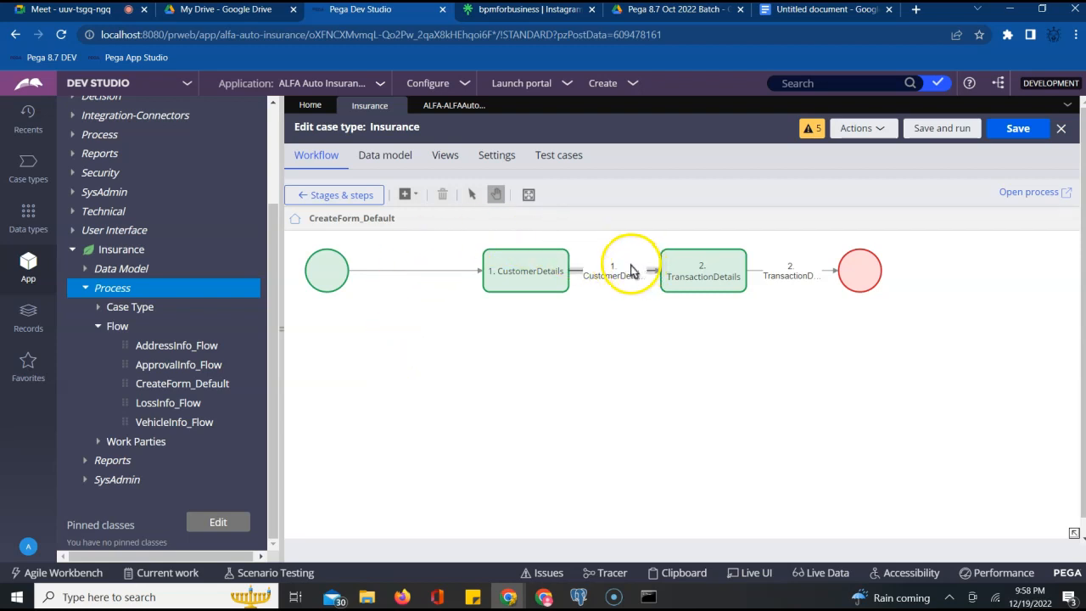
left_click(324, 258)
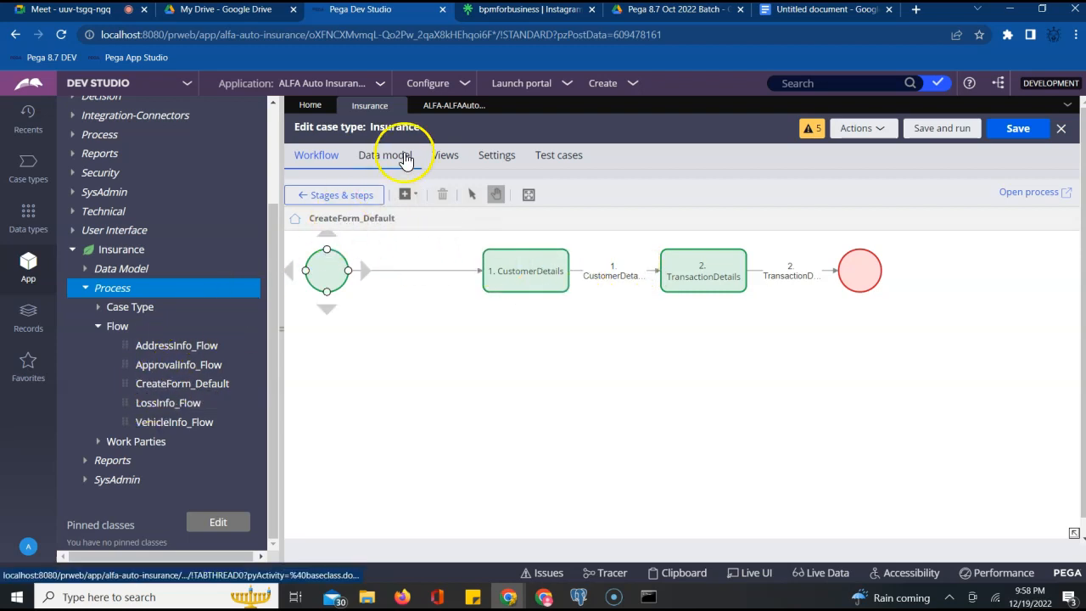
Step: Return to the case life cycle and open the VehicleInfo process flow to inspect its AutoVehicleDetails shape
left_click(310, 200)
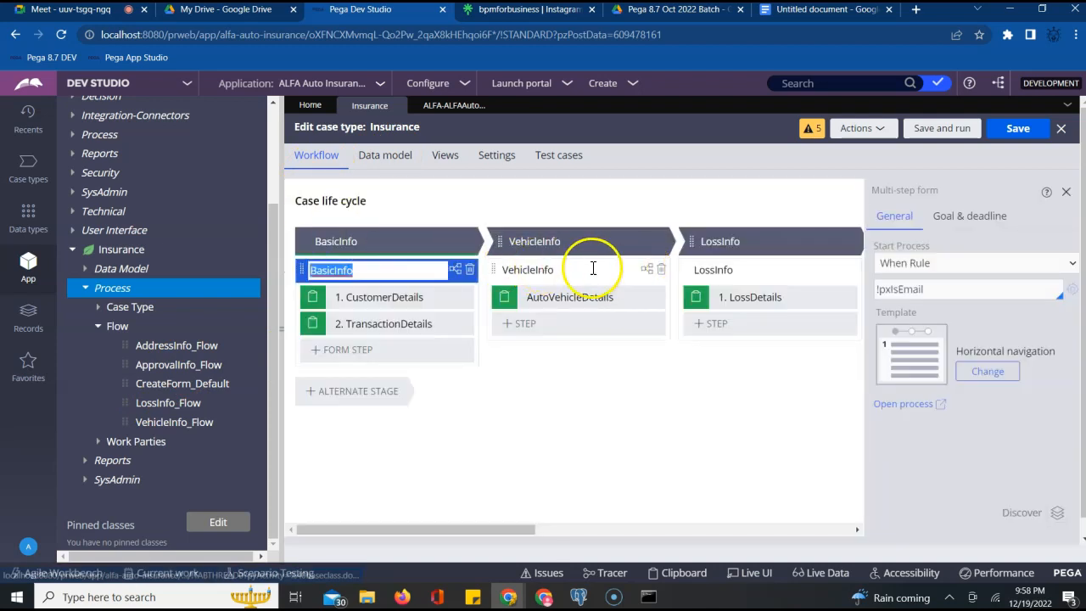
left_click(648, 273)
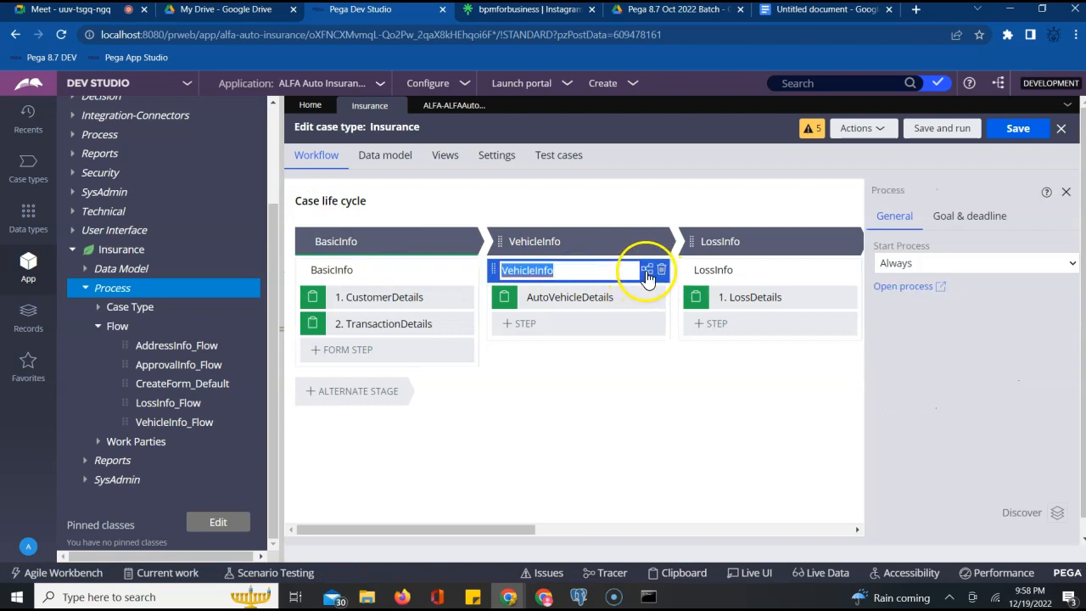
left_click(647, 270)
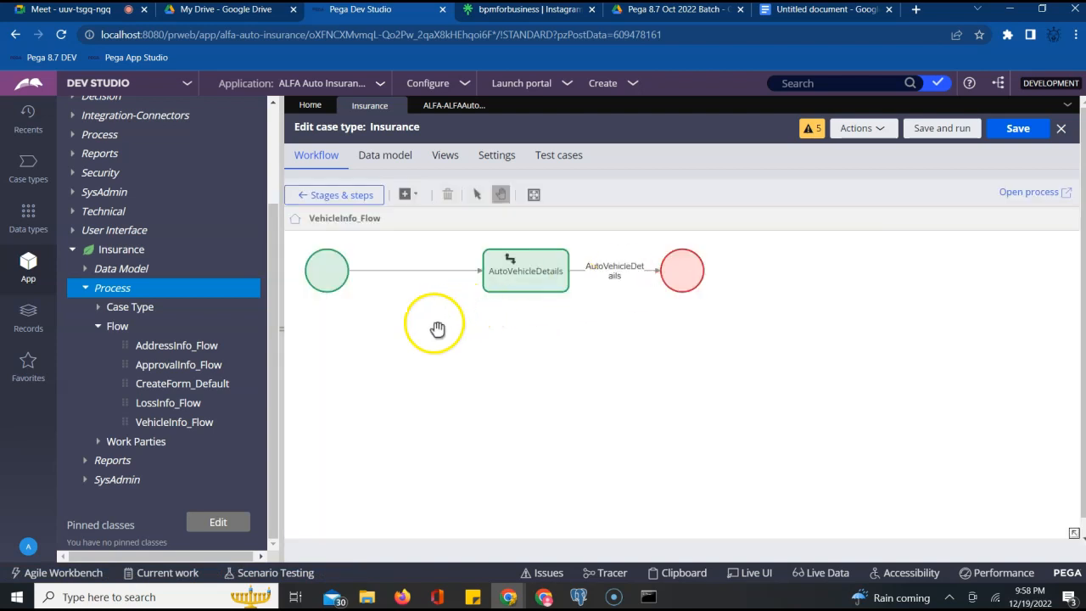
left_click(520, 284)
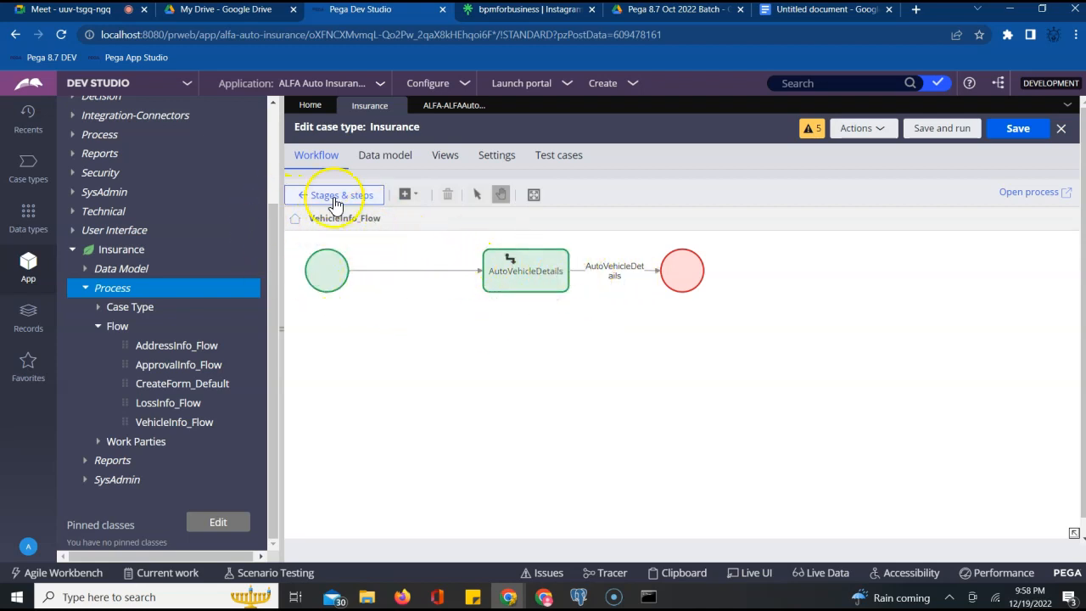
Step: Go back to the case life cycle and open the LossInfo process flow to inspect its LossDetails shape
left_click(310, 199)
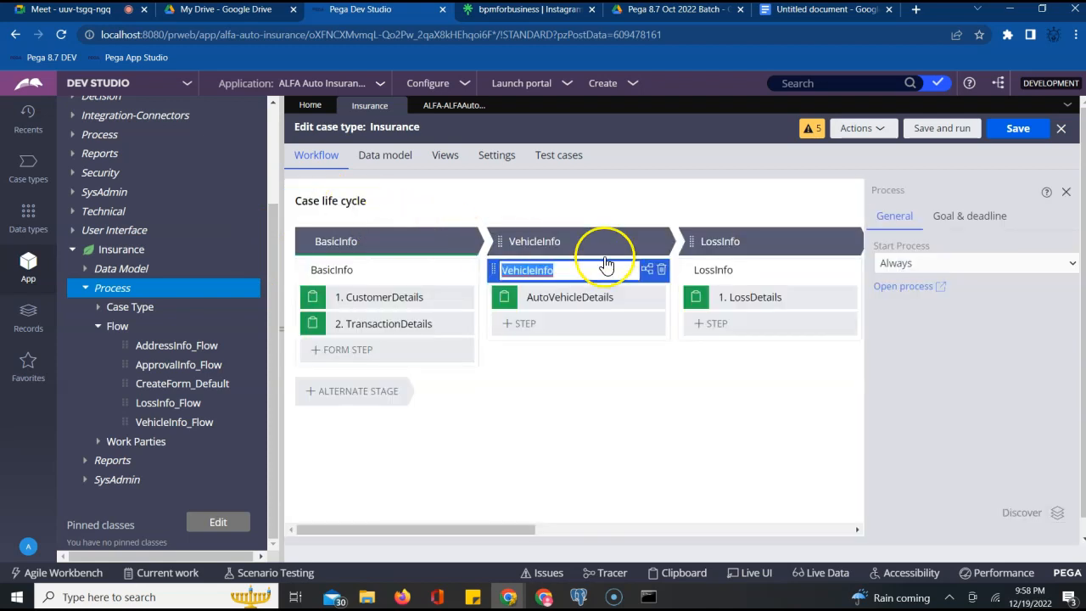
left_click(752, 274)
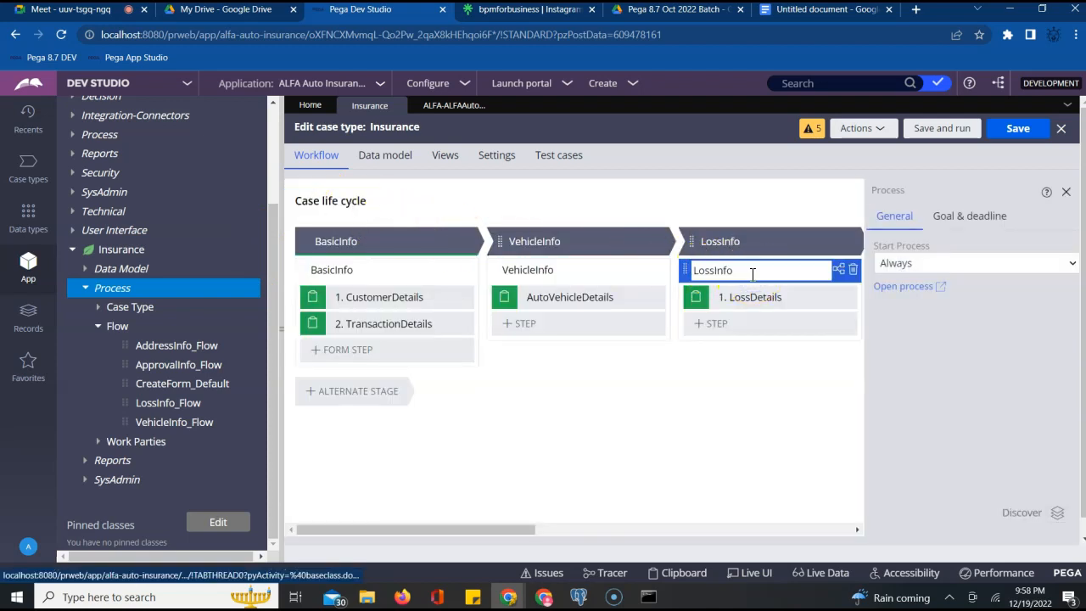
double_click(752, 271)
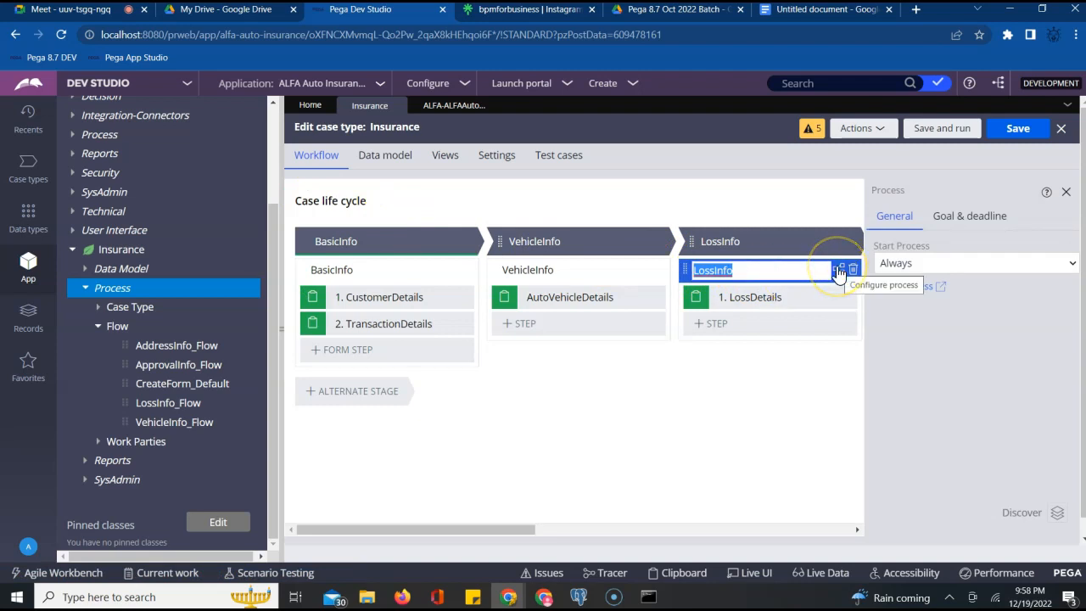
left_click(838, 270)
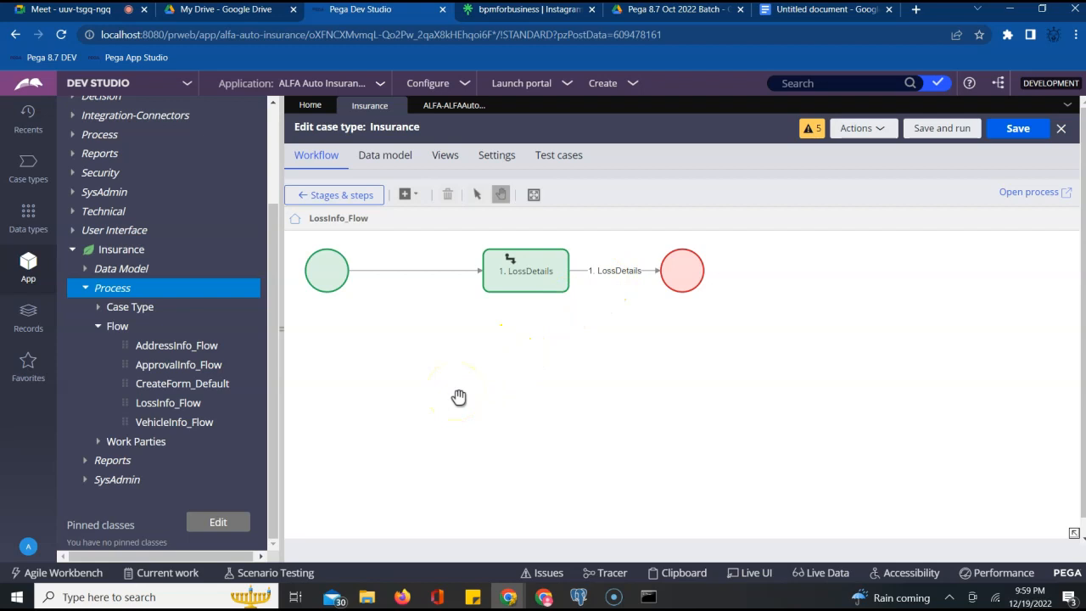
left_click(491, 252)
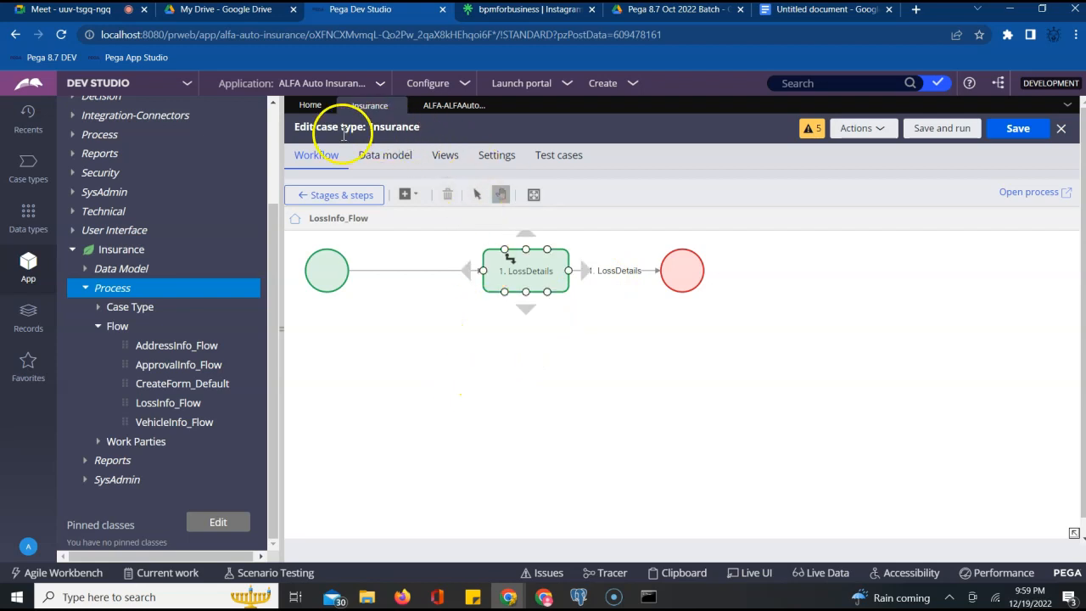
Step: Save and run the Insurance case type from its life cycle and examine the new case's ID and name
left_click(314, 200)
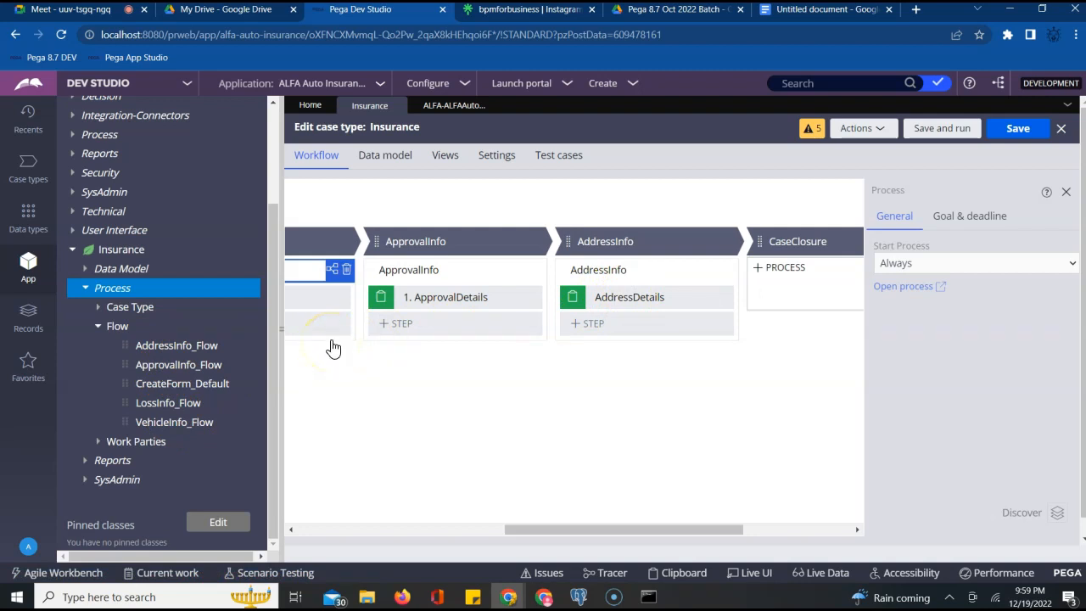
left_click(926, 134)
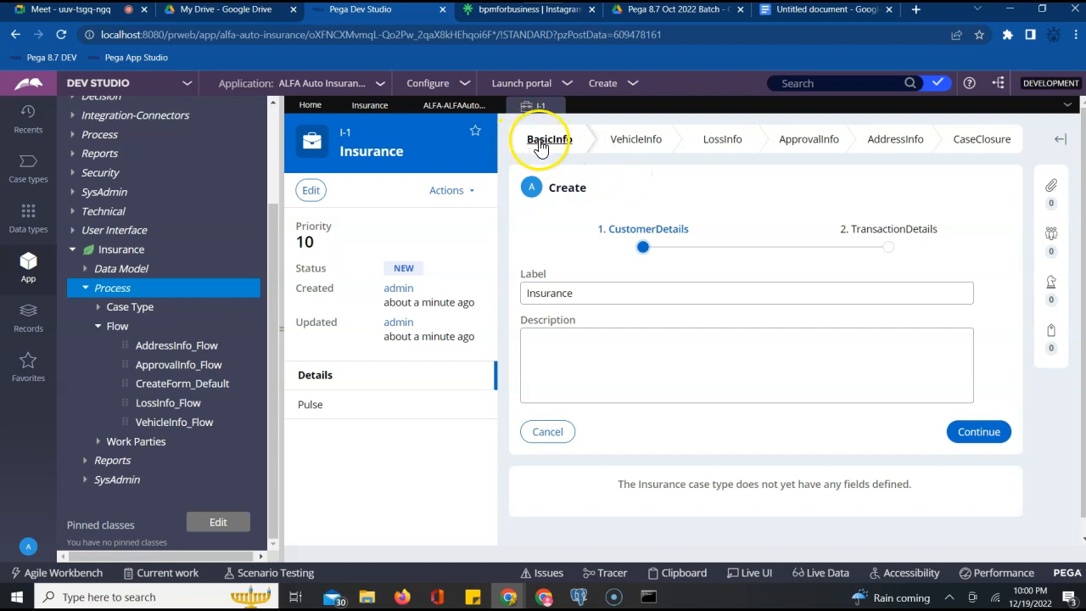
left_click(344, 130)
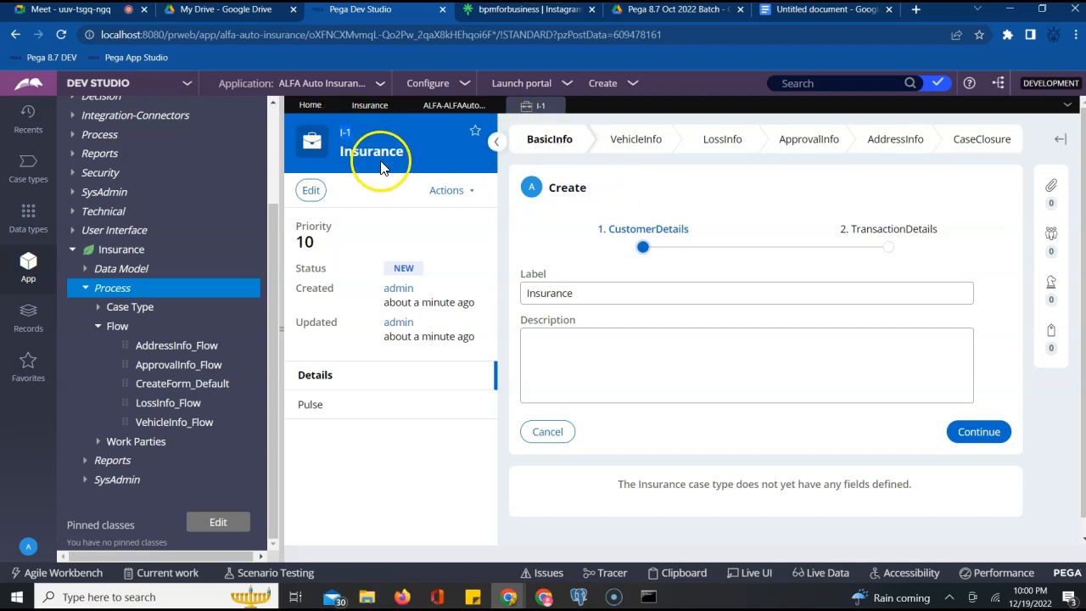
left_click(373, 150)
double_click(379, 148)
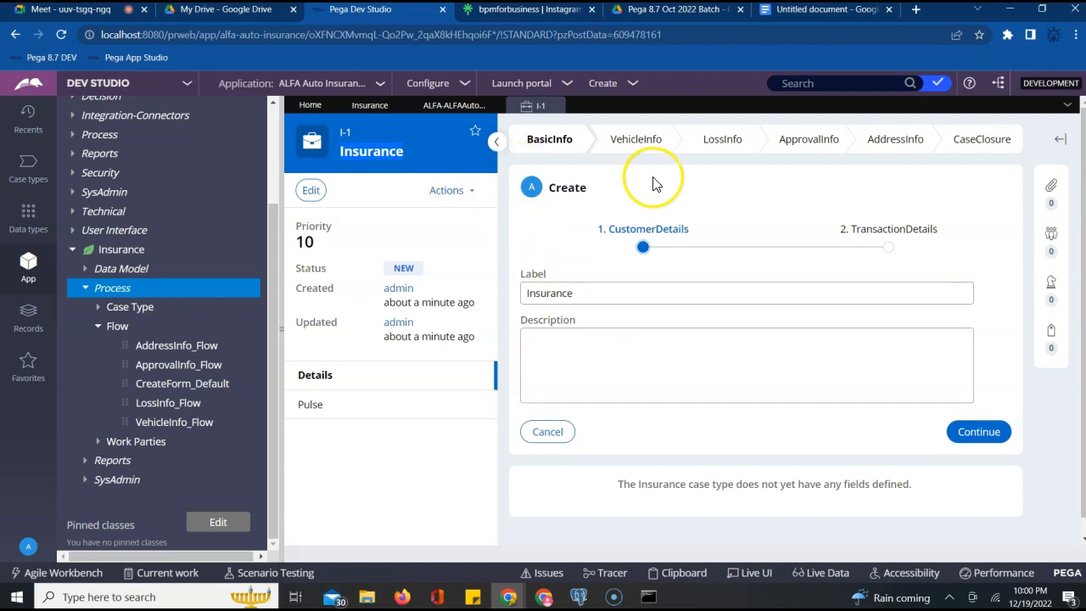
Step: Complete the CustomerDetails and TransactionDetails steps of the running case, comparing them with the BasicInfo stage in the life cycle
left_click(982, 431)
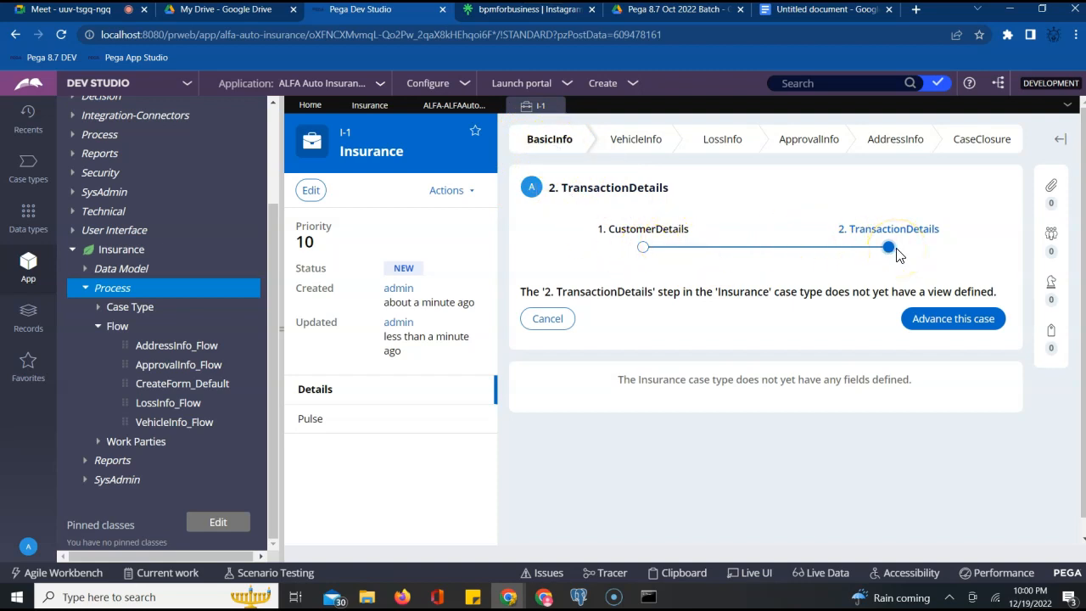
left_click(365, 106)
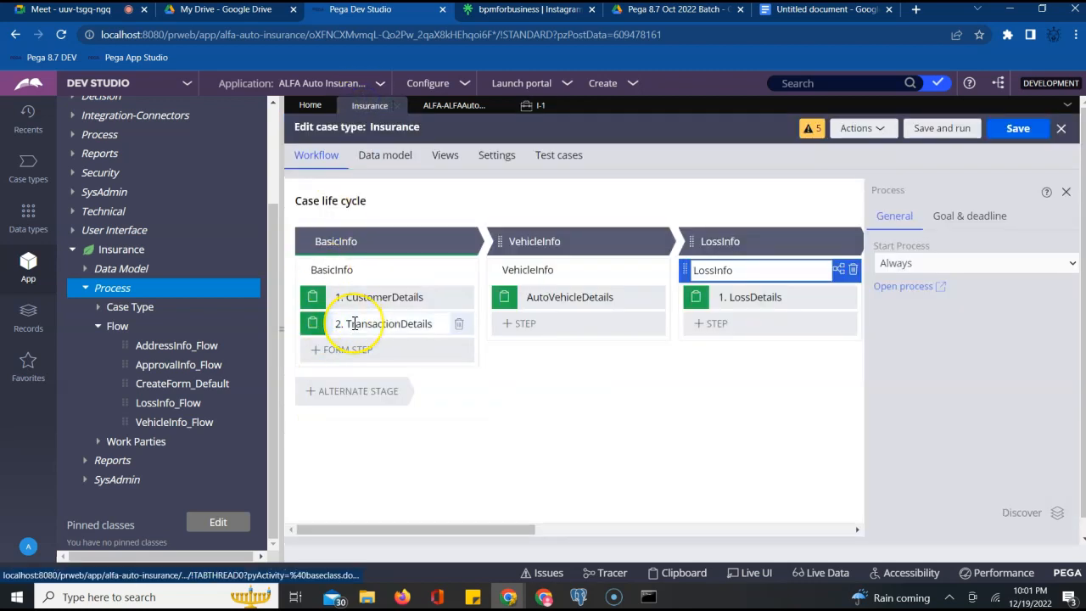
left_click(529, 107)
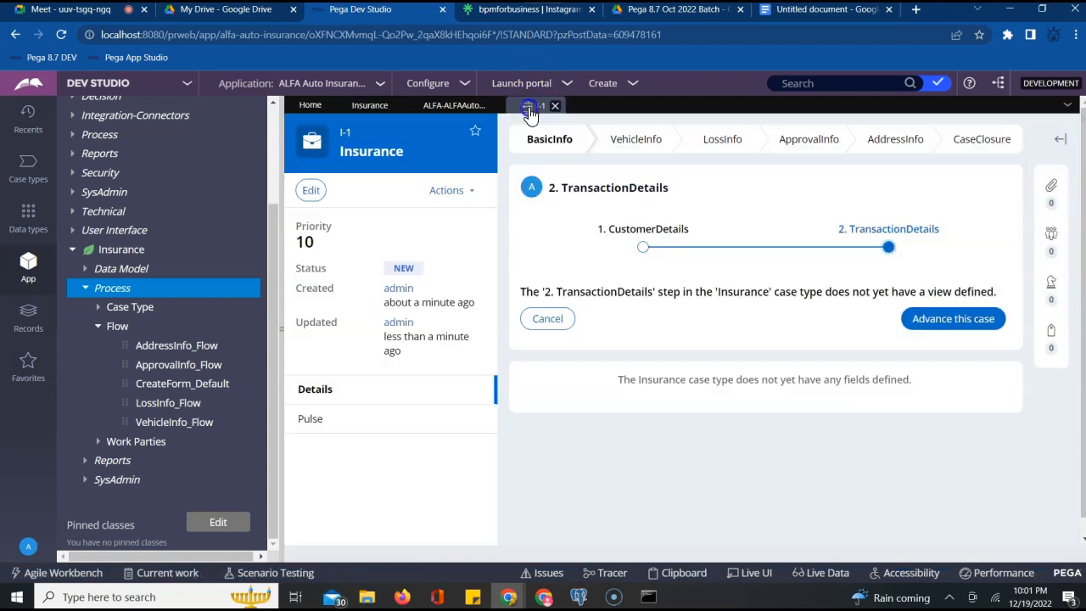
left_click(956, 322)
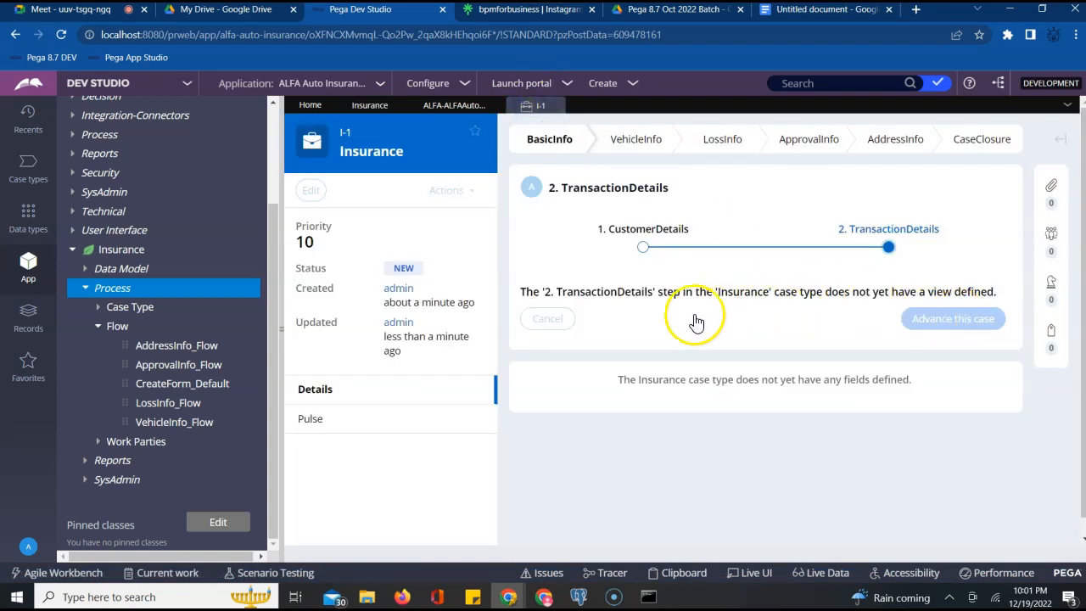
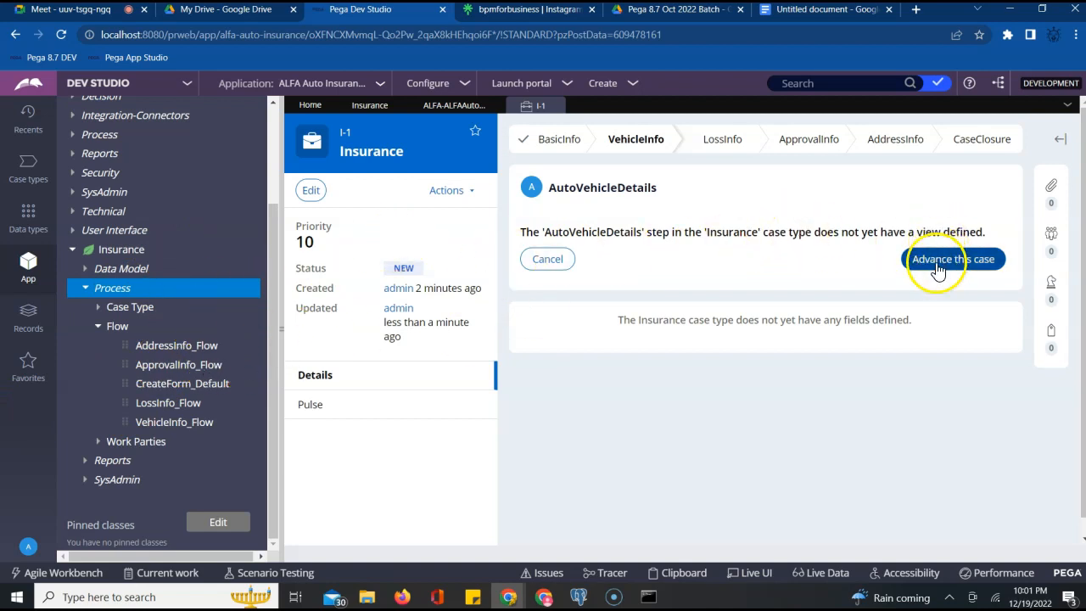
Step: Advance the case through the AutoVehicleDetails, LossDetails, ApprovalDetails and AddressDetails steps
left_click(937, 263)
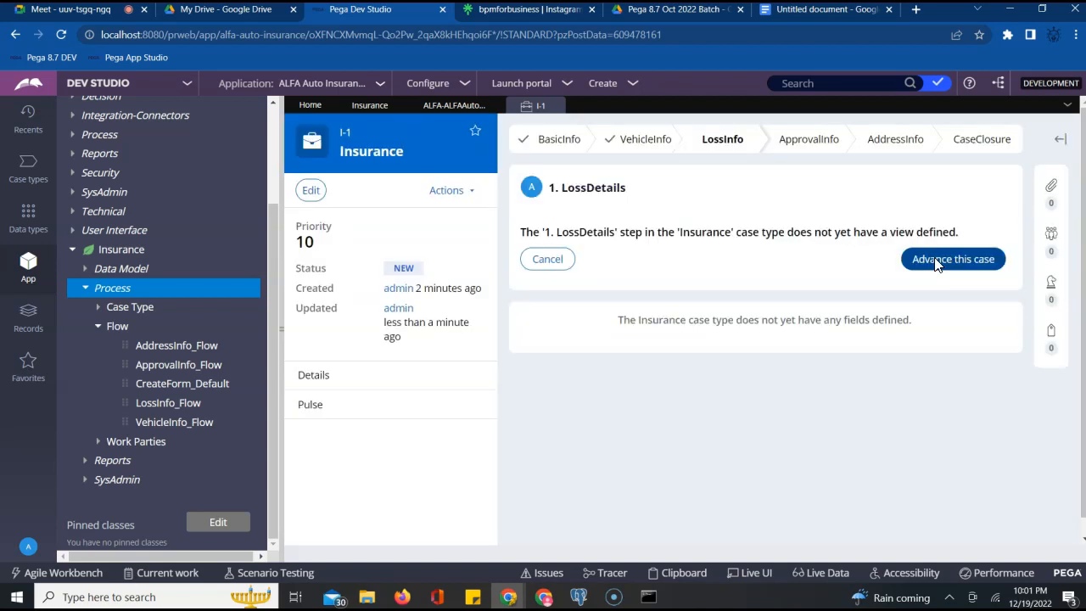
left_click(937, 262)
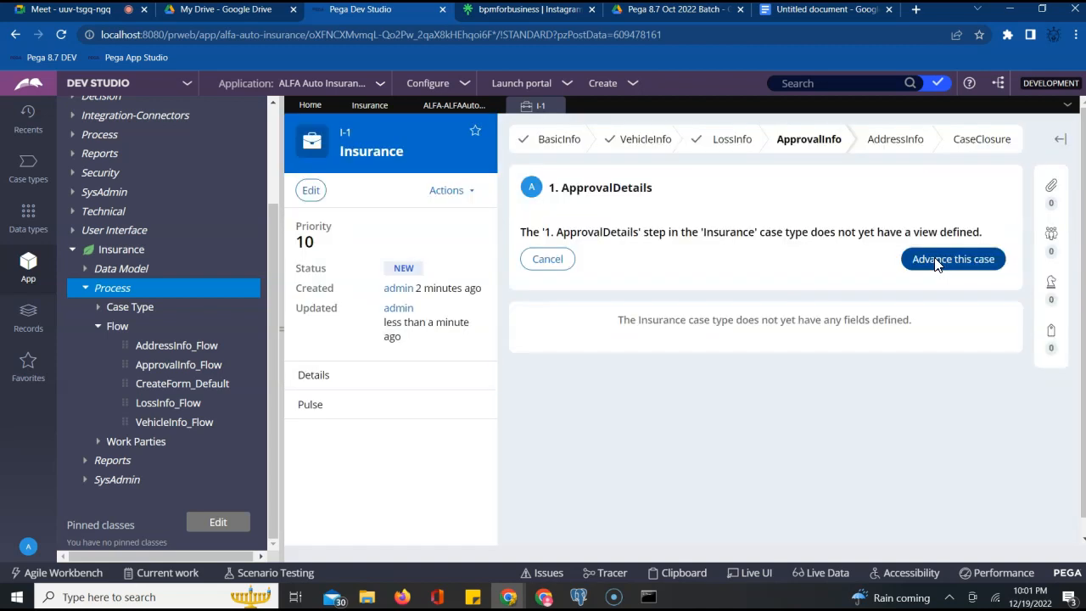
left_click(937, 262)
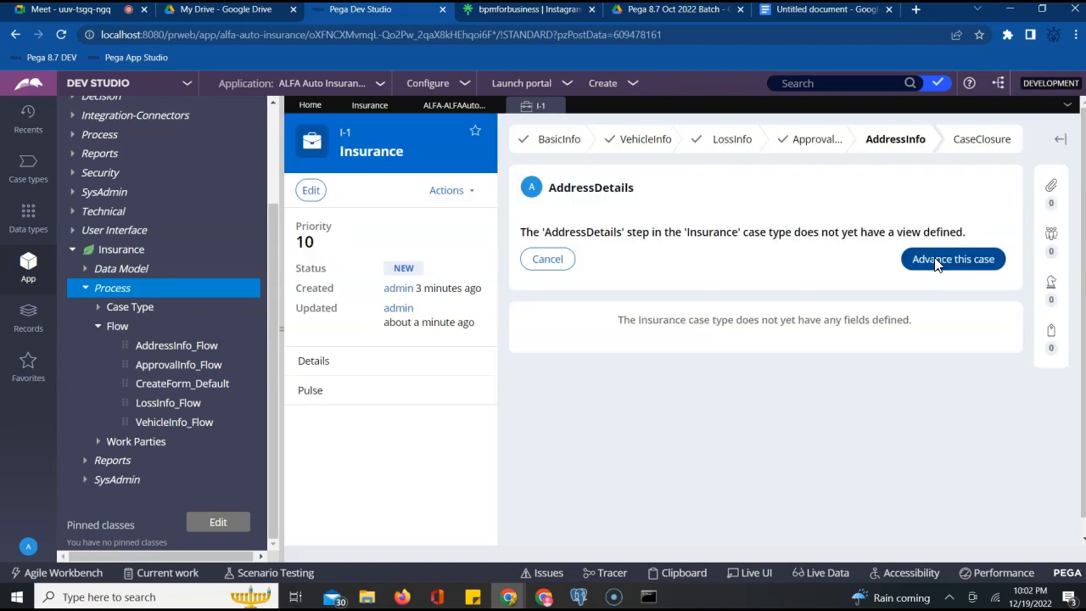
left_click(936, 264)
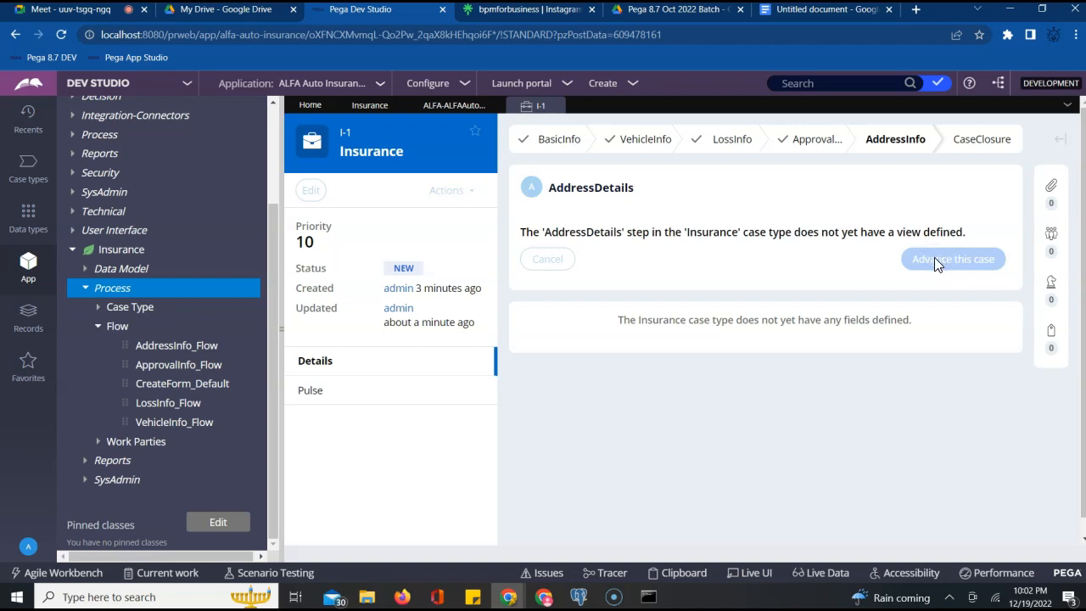
left_click(909, 251)
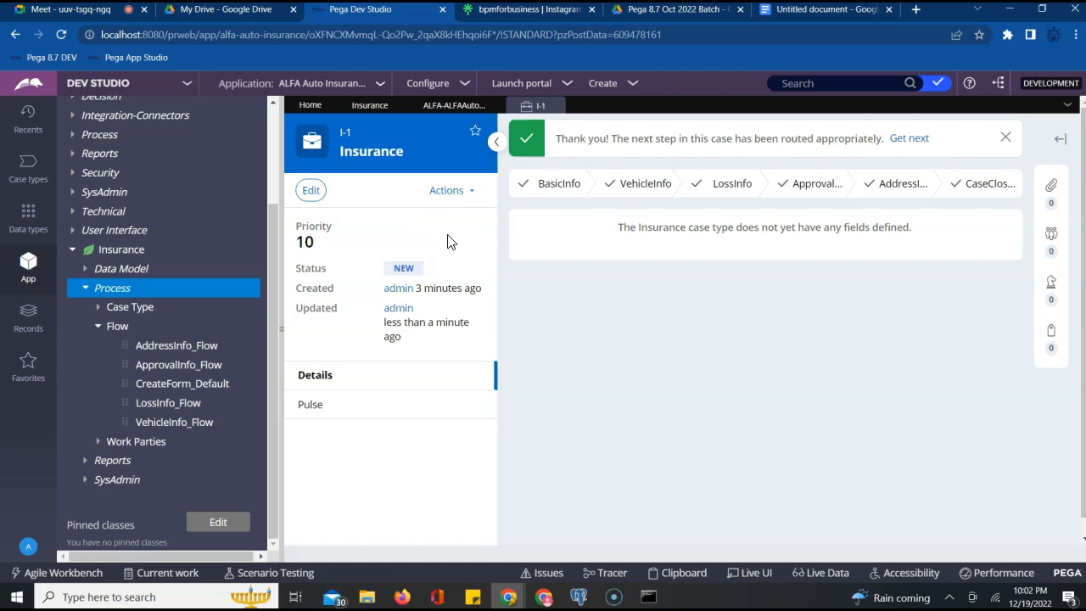
Step: Close the running case and inspect the properties of the BasicInfo process, its stage and the CustomerDetails step
left_click(555, 106)
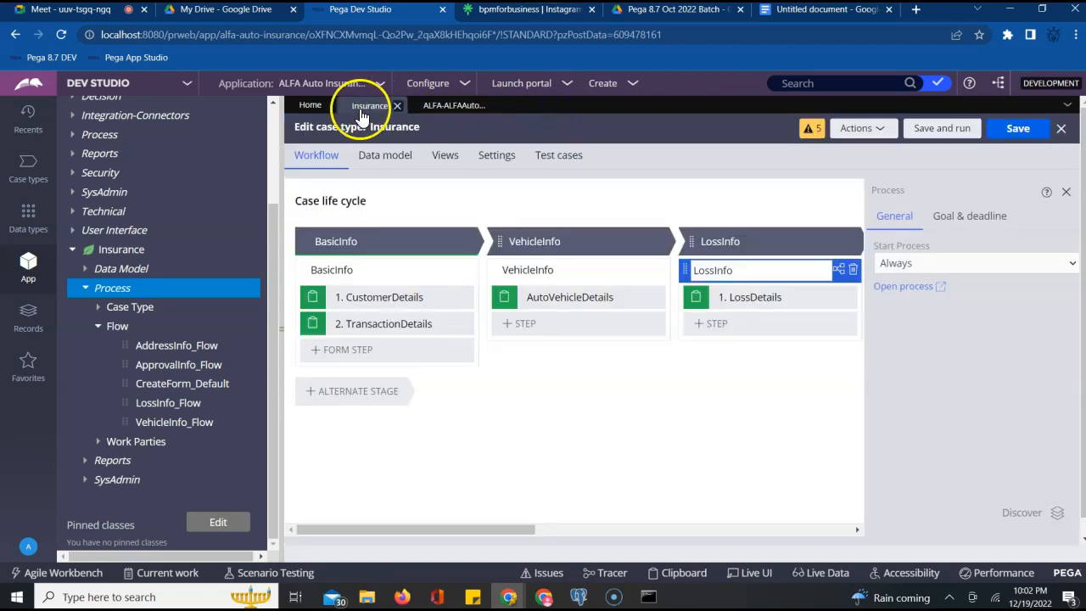
left_click(437, 181)
left_click(370, 271)
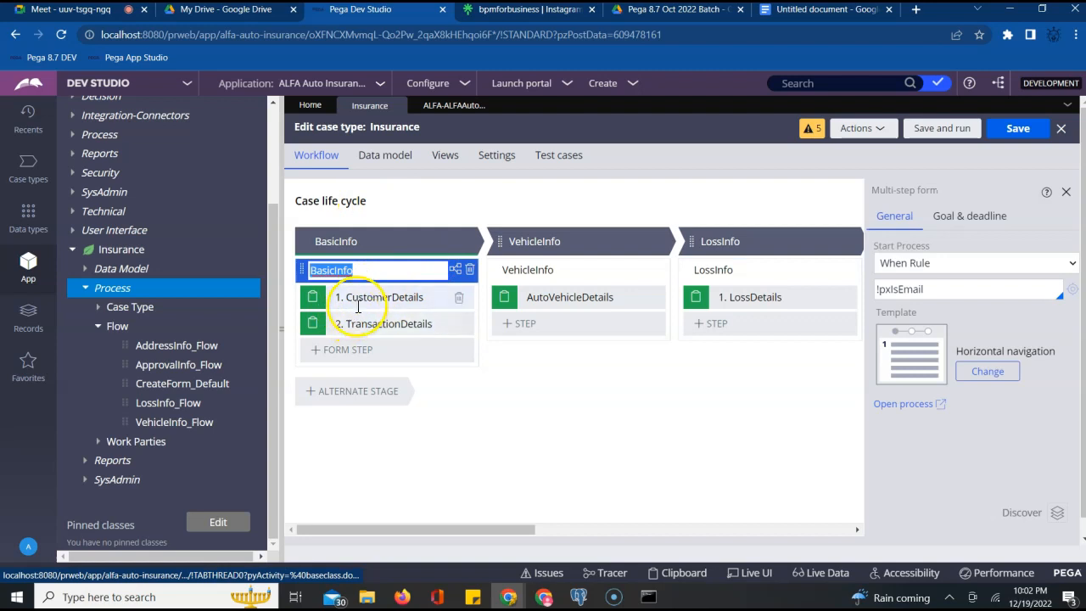
left_click(363, 300)
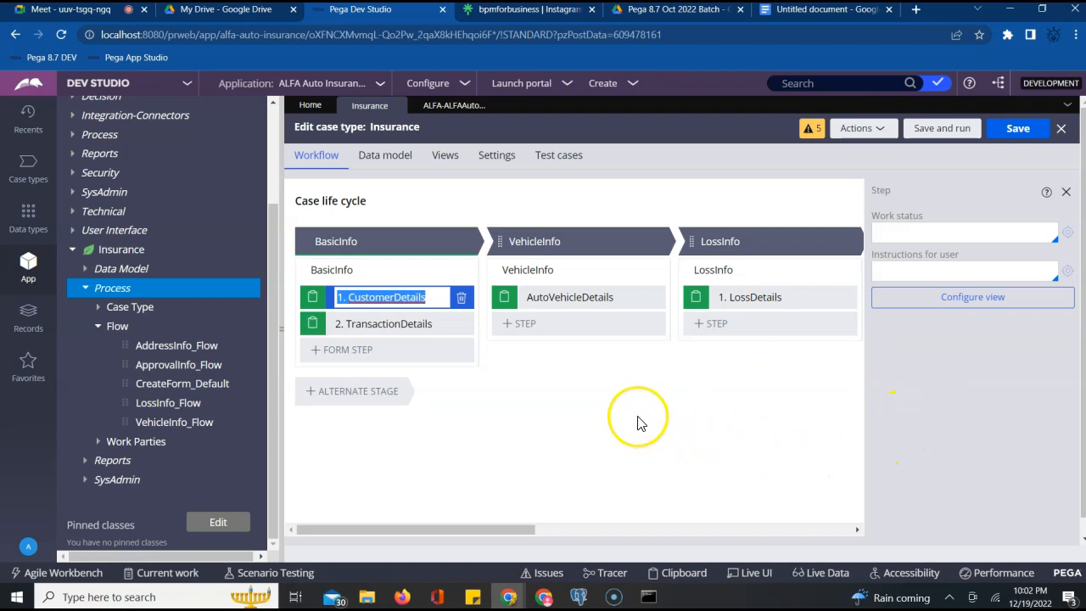
left_click(616, 418)
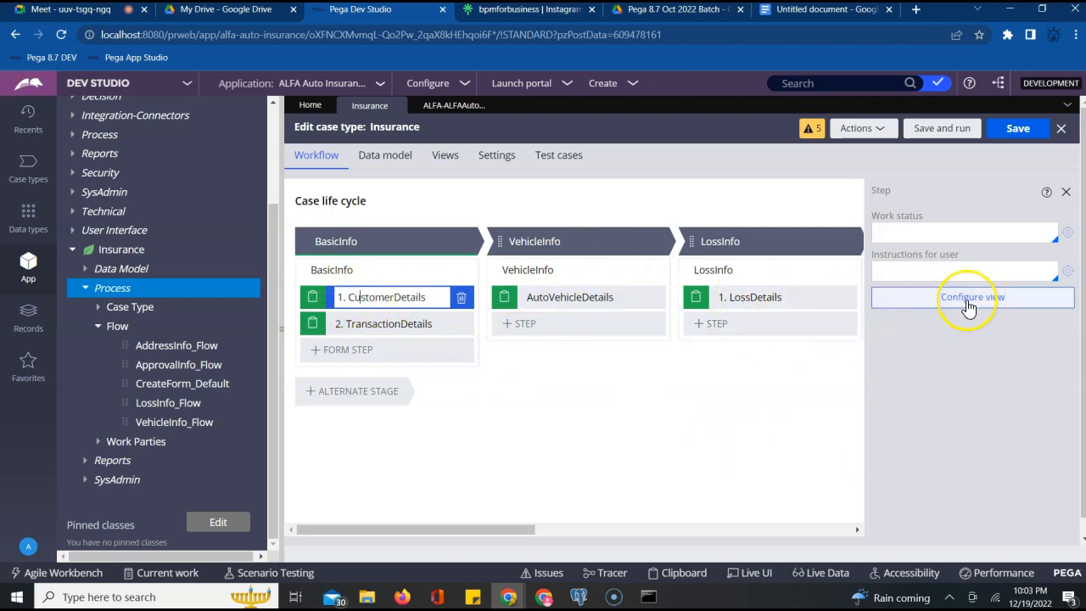
left_click(414, 241)
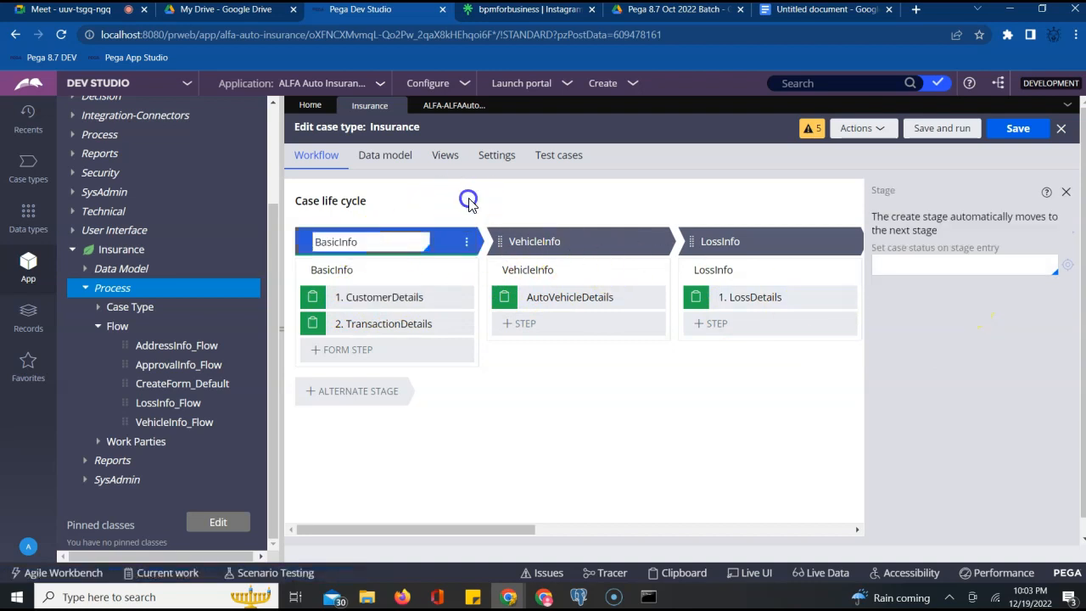
left_click(358, 297)
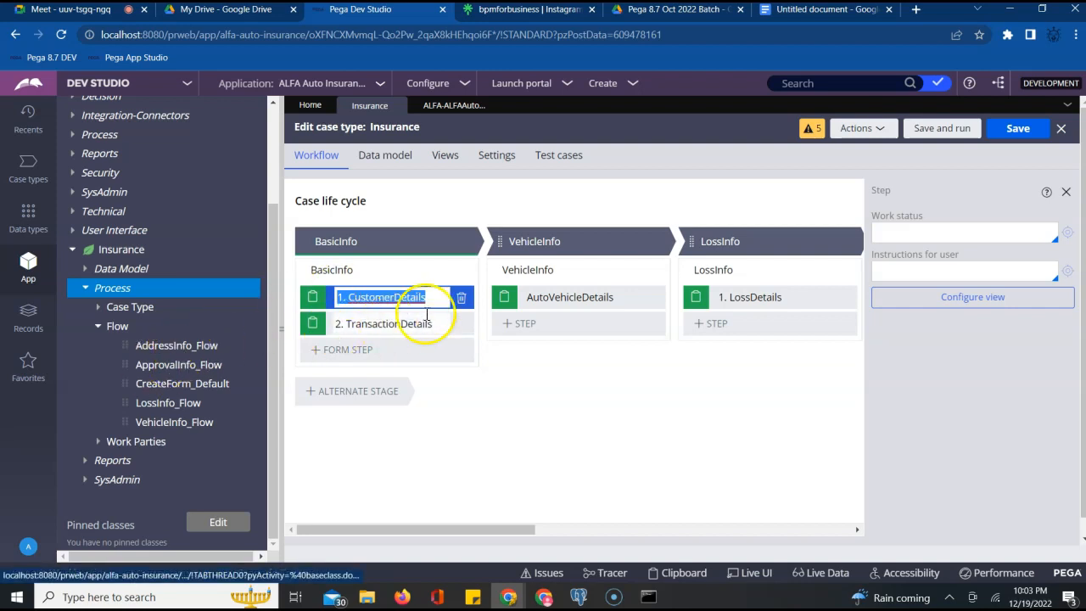
Step: Open the BasicInfo process flow again and select its CustomerDetails shape
left_click(455, 269)
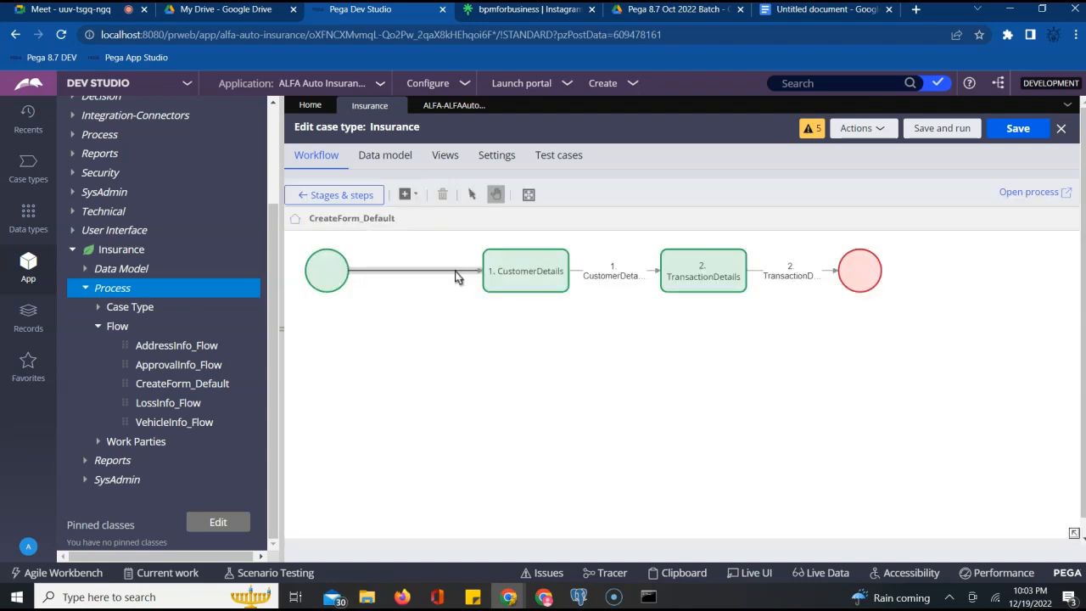
left_click(516, 280)
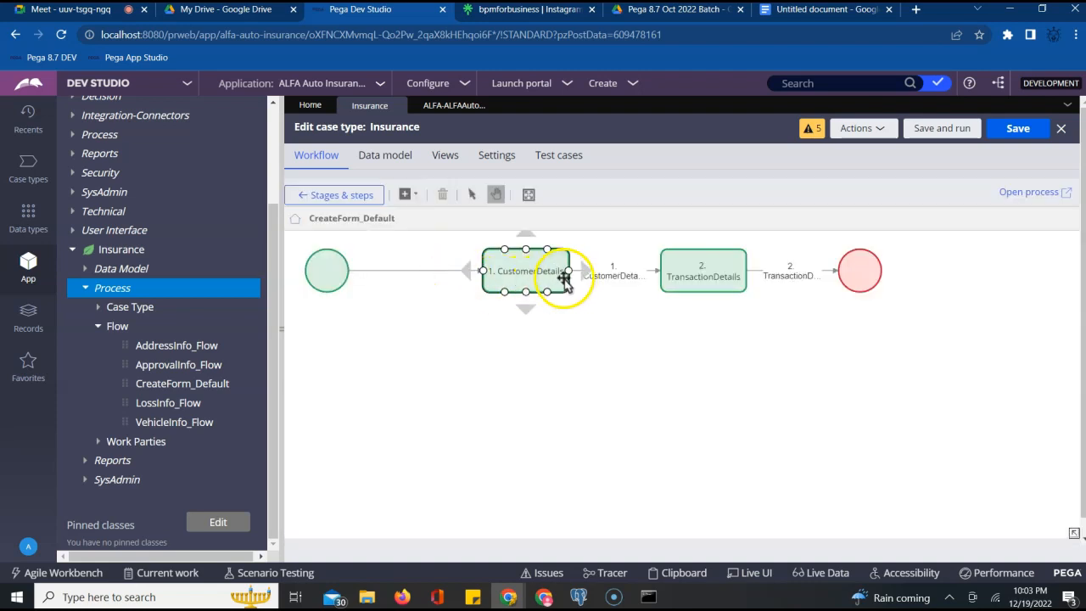
left_click(521, 280)
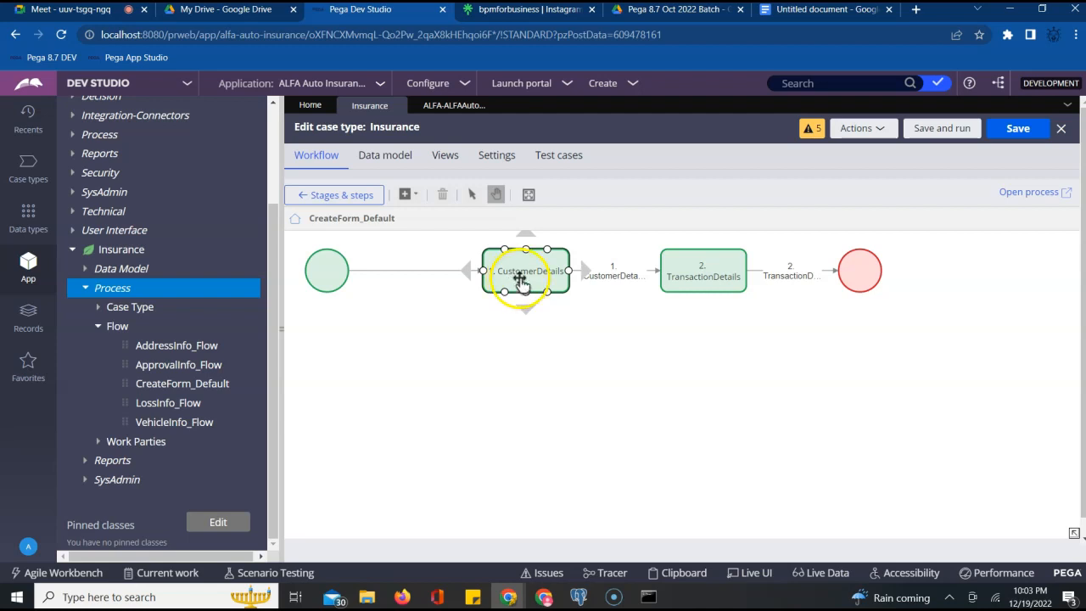
Step: Inspect the TransactionDetails and CustomerDetails shapes in the CreateForm_Default flow, and return to the case life cycle
left_click(674, 284)
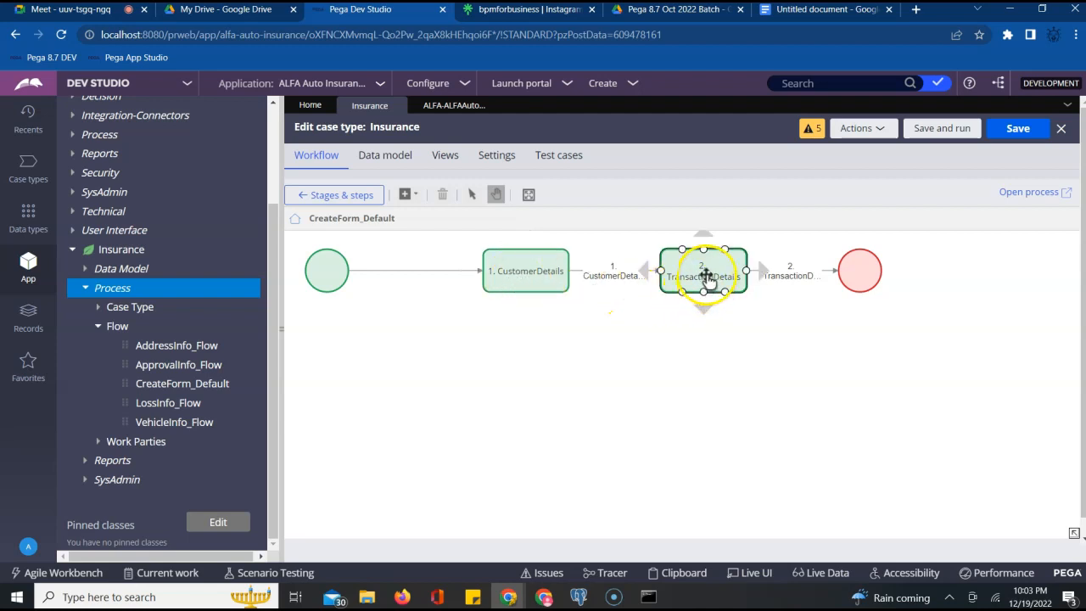
left_click(441, 213)
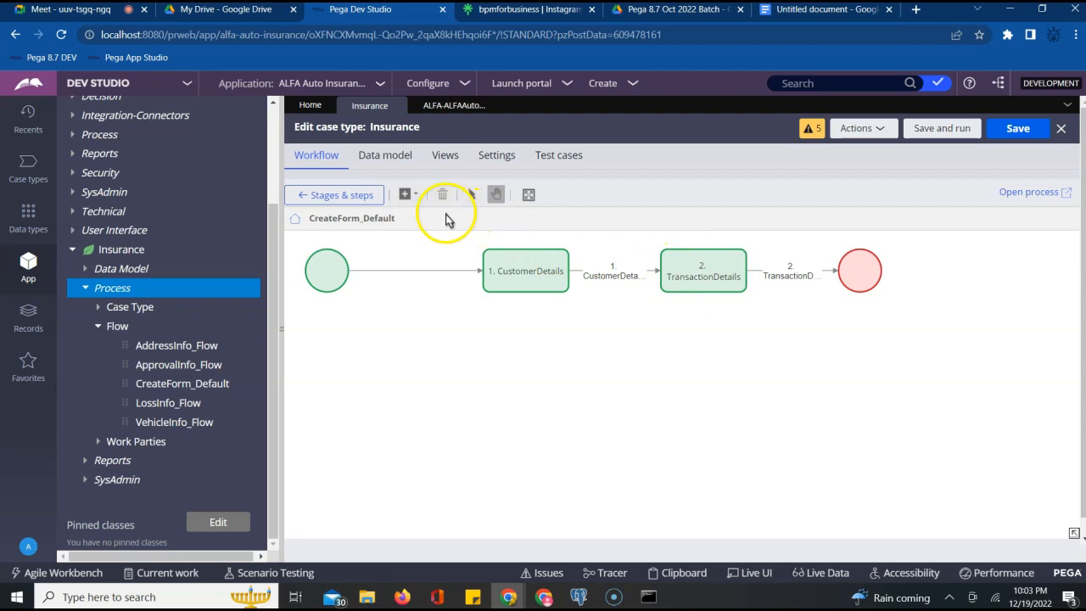
left_click(505, 276)
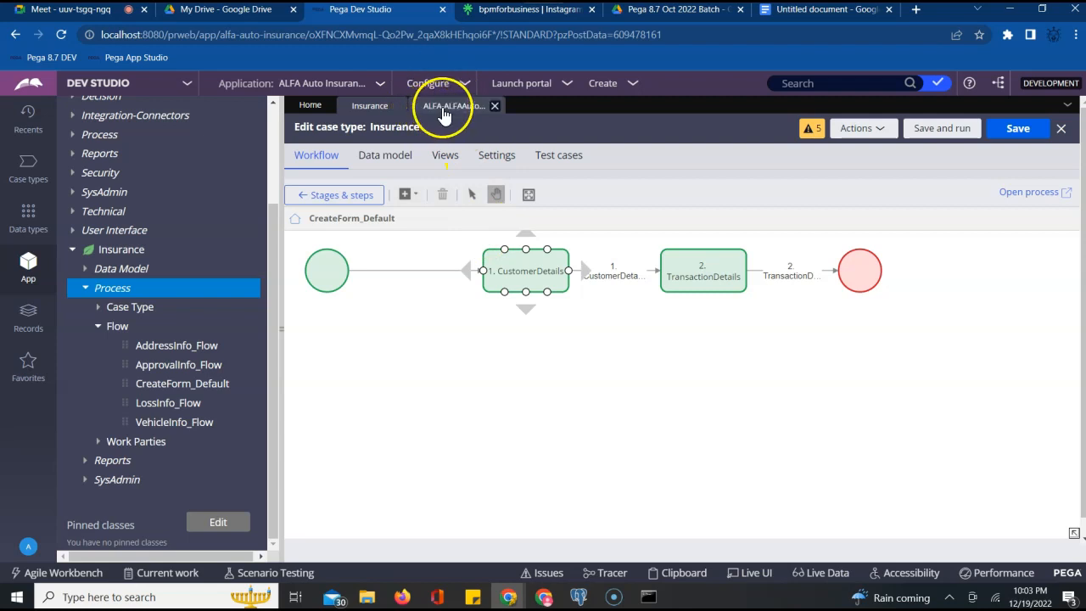
left_click(325, 196)
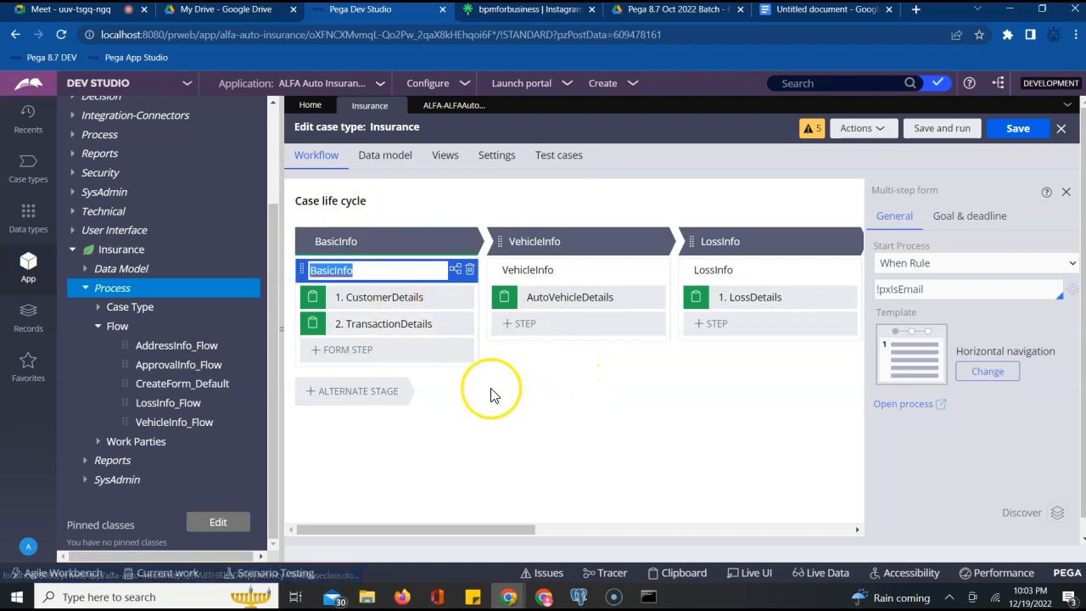
Step: Add the CustomerDetailsSection view to the CustomerDetails step's view configuration and submit it
left_click(412, 305)
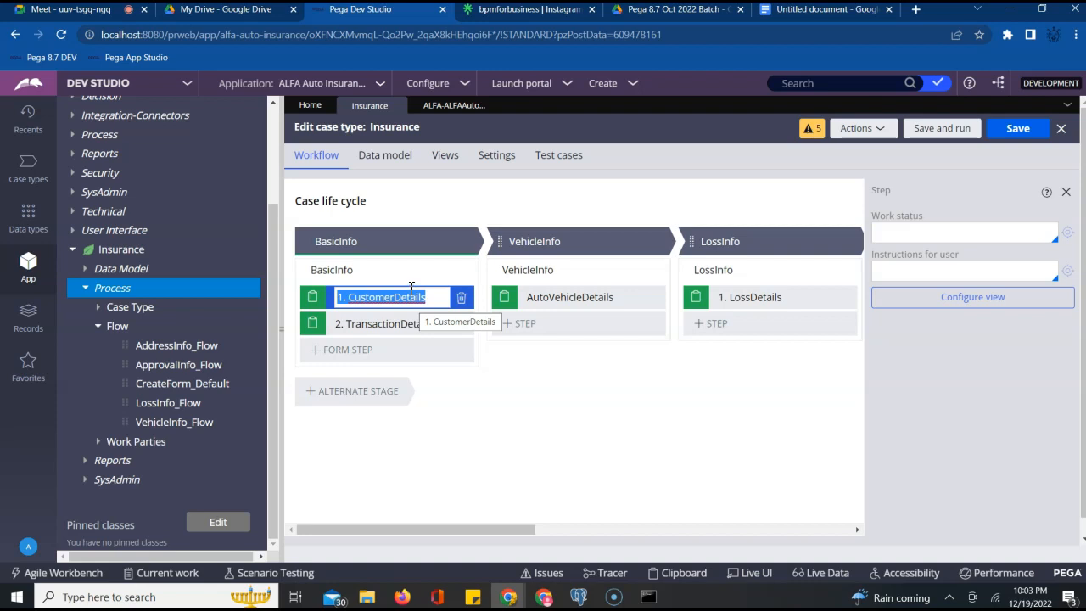
left_click(970, 298)
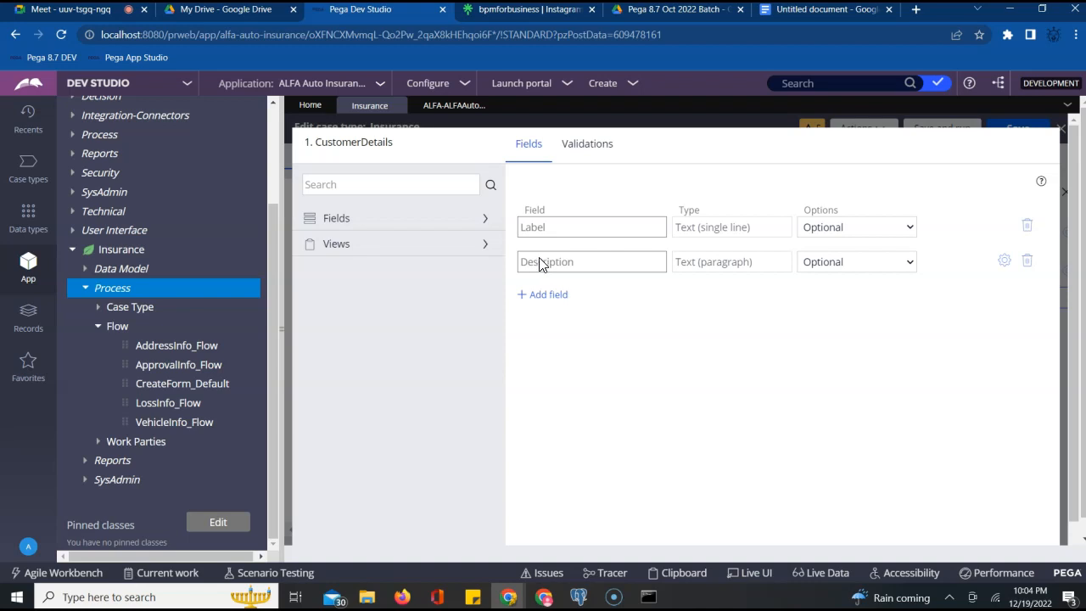
left_click(487, 247)
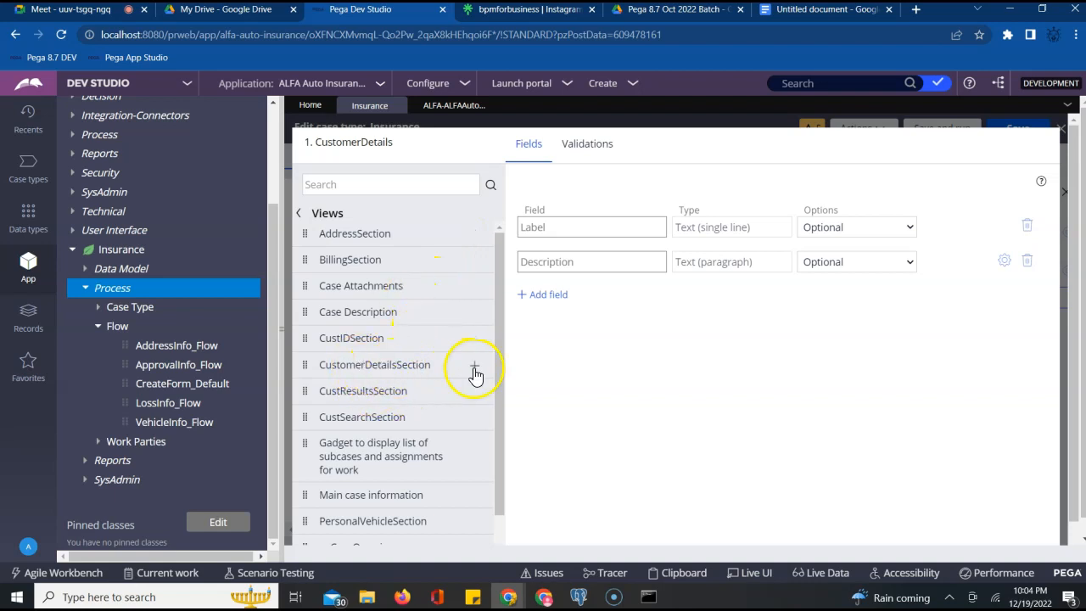
left_click(474, 370)
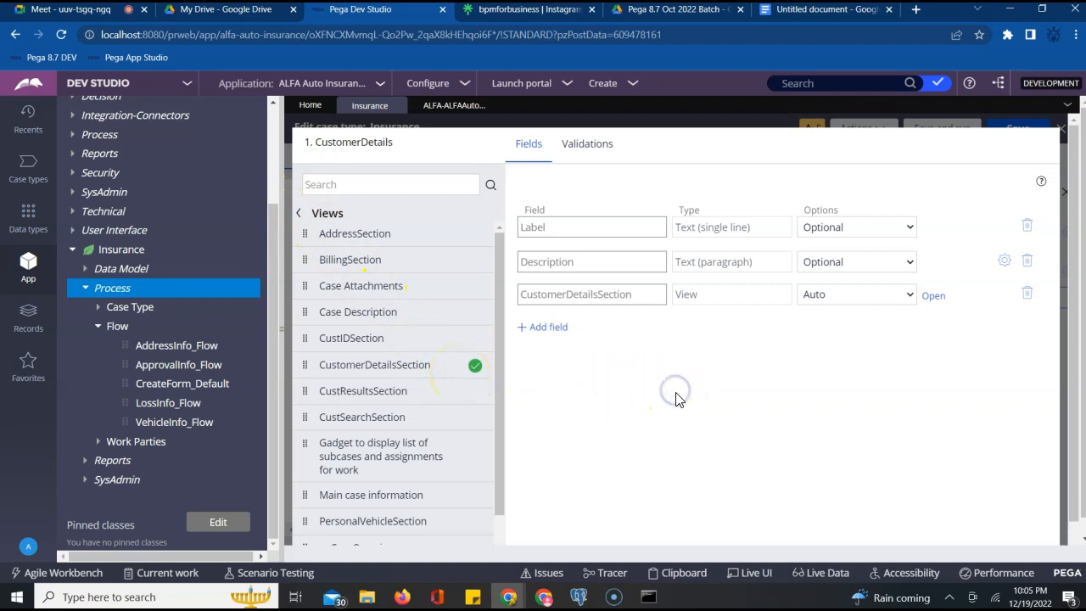
scroll(678, 404, "down", 1)
left_click(999, 539)
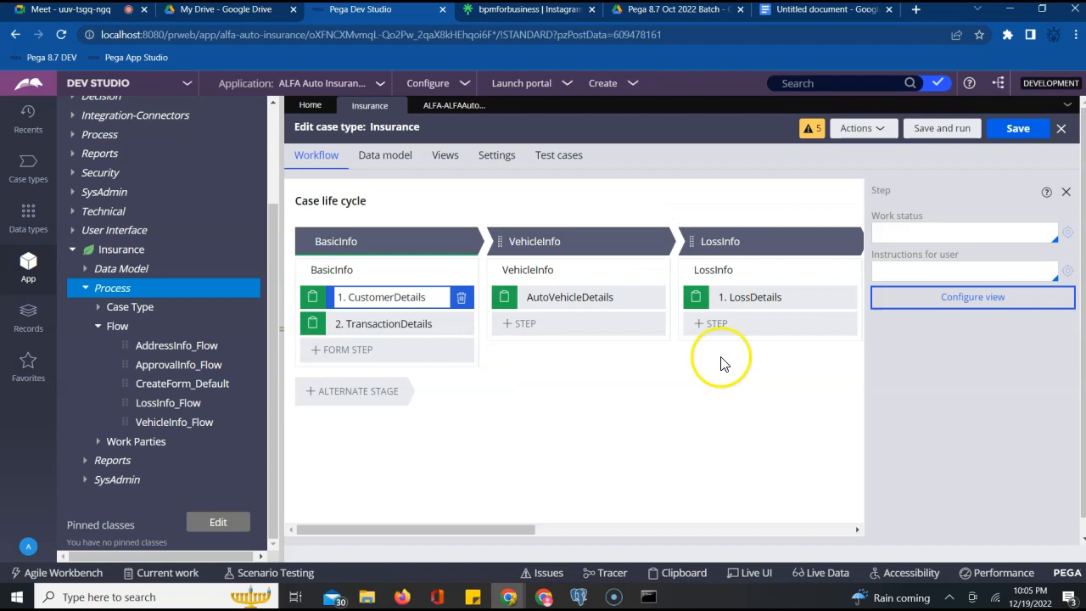
Step: Save and run the Insurance case type, and examine the customer fields on the new case's CustomerDetails form
left_click(940, 135)
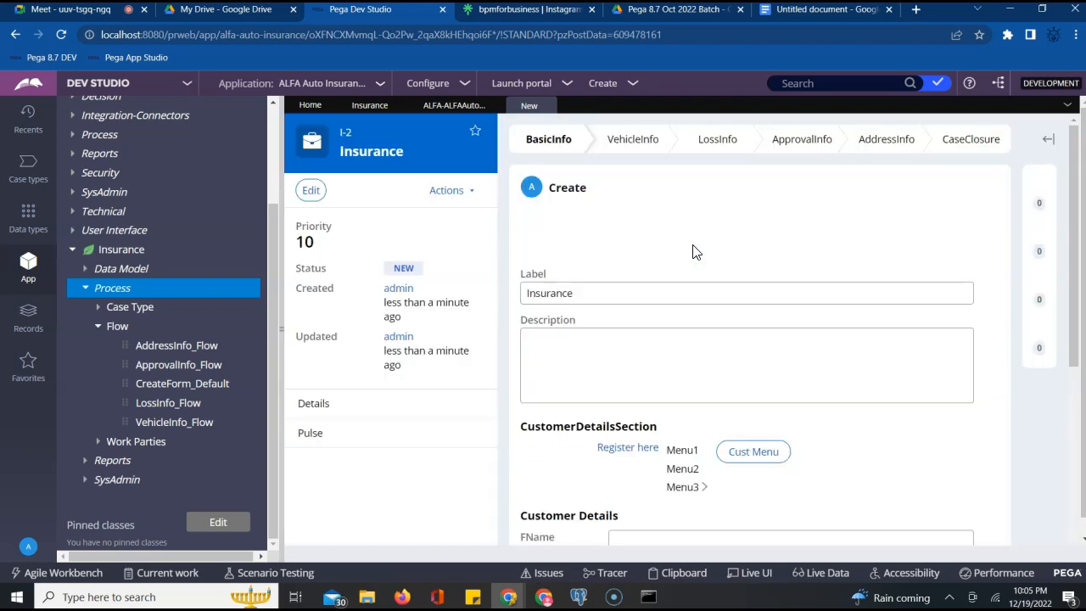
scroll(700, 332, "down", 4)
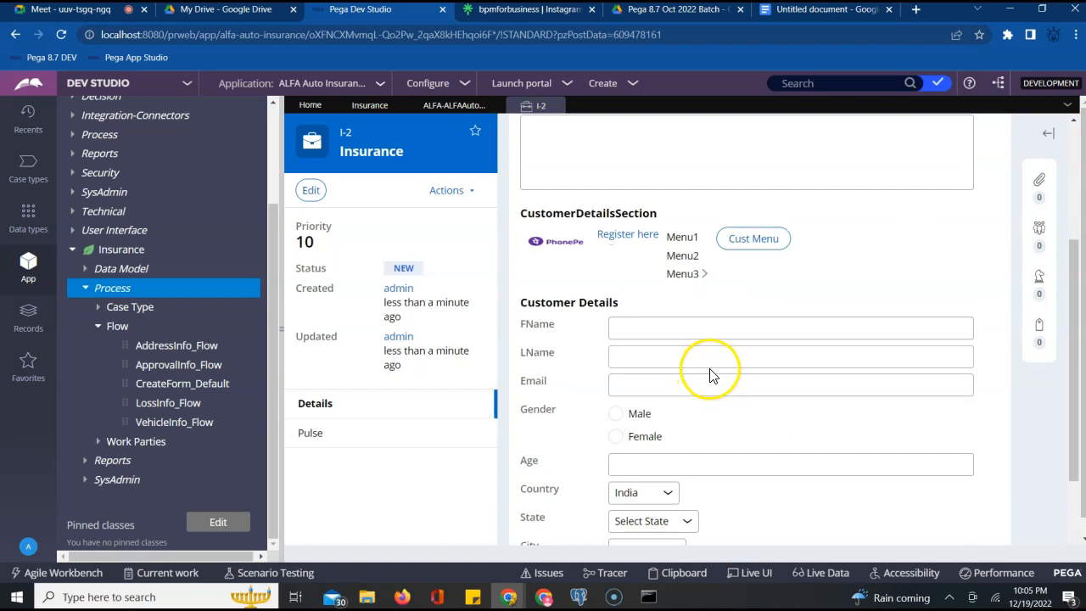
scroll(723, 344, "up", 2)
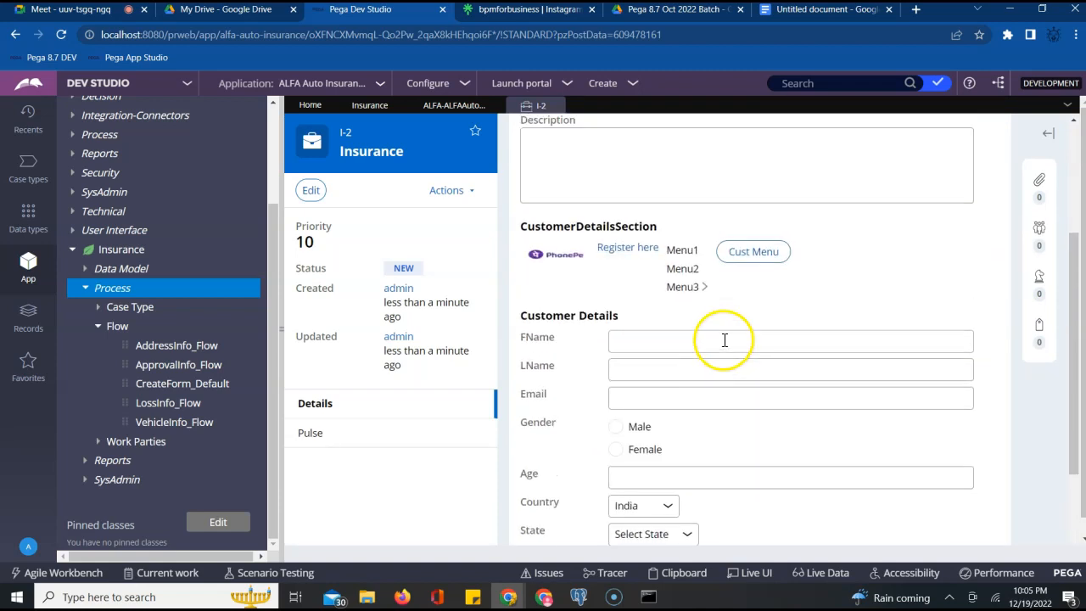
scroll(724, 340, "down", 1)
left_click(725, 337)
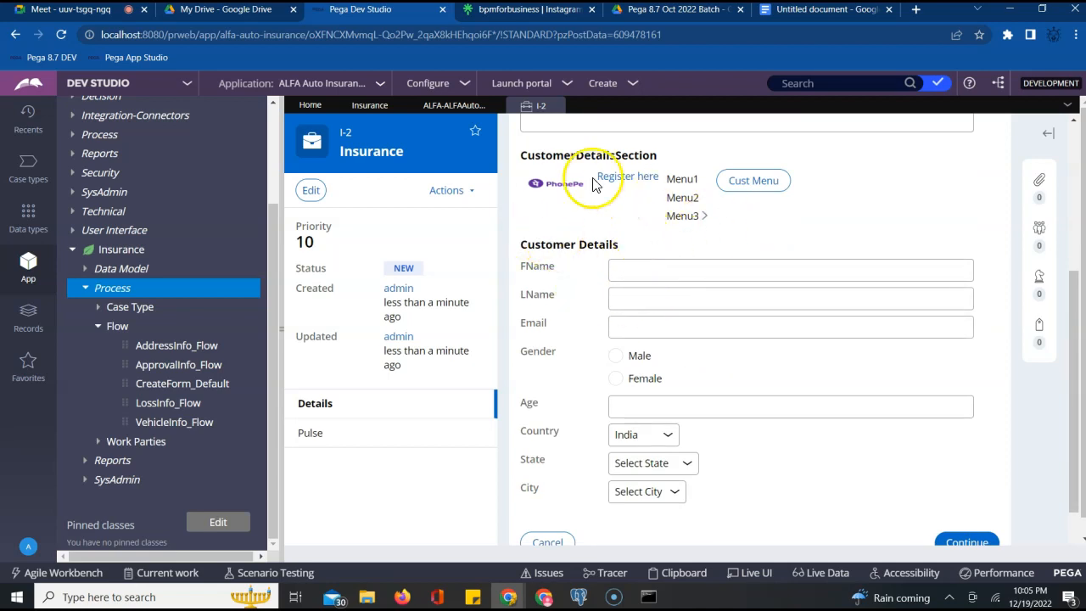
Step: Compare the BasicInfo stage in the life cycle with the Label and Description fields on the running case's form
left_click(363, 109)
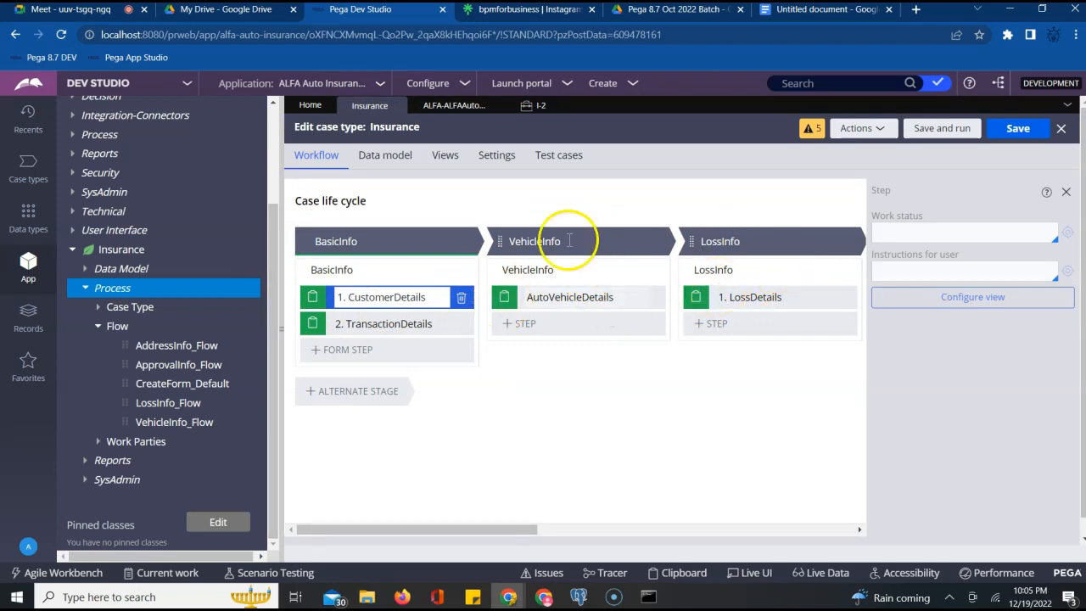
left_click(367, 242)
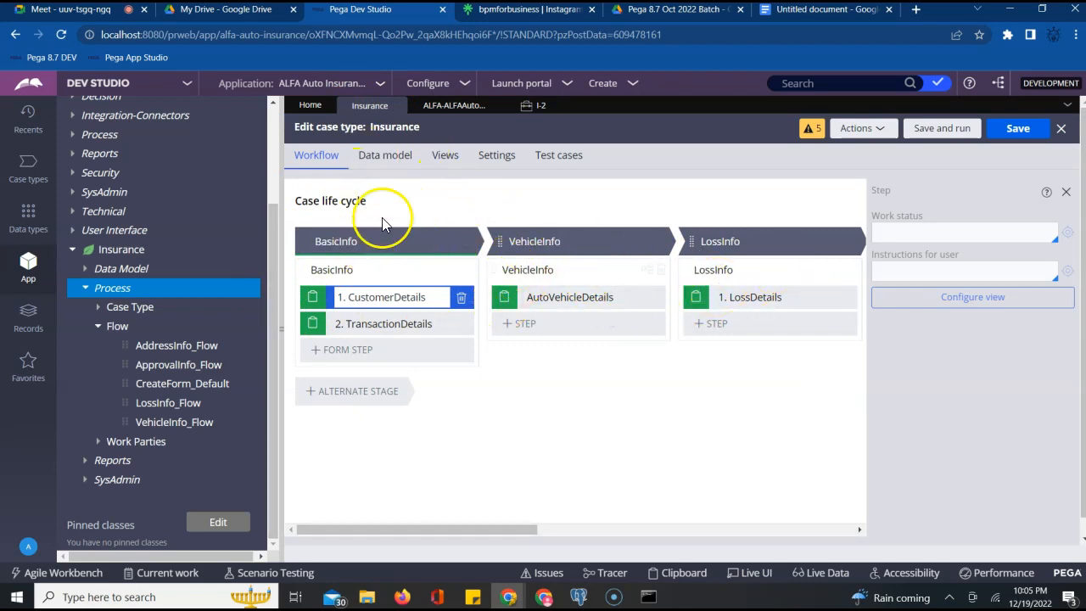
left_click(538, 110)
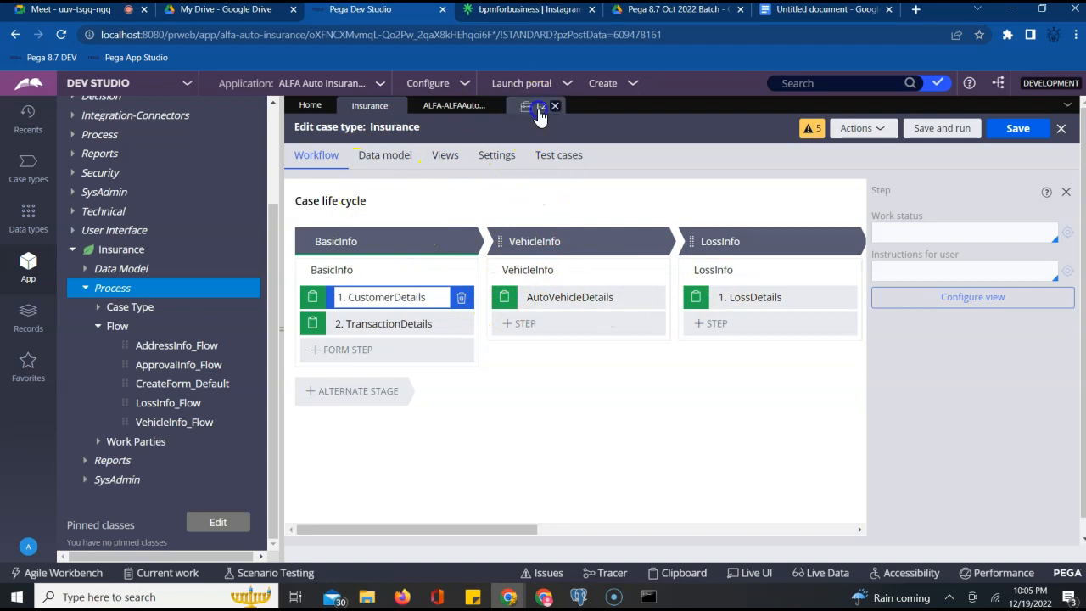
scroll(565, 251, "up", 4)
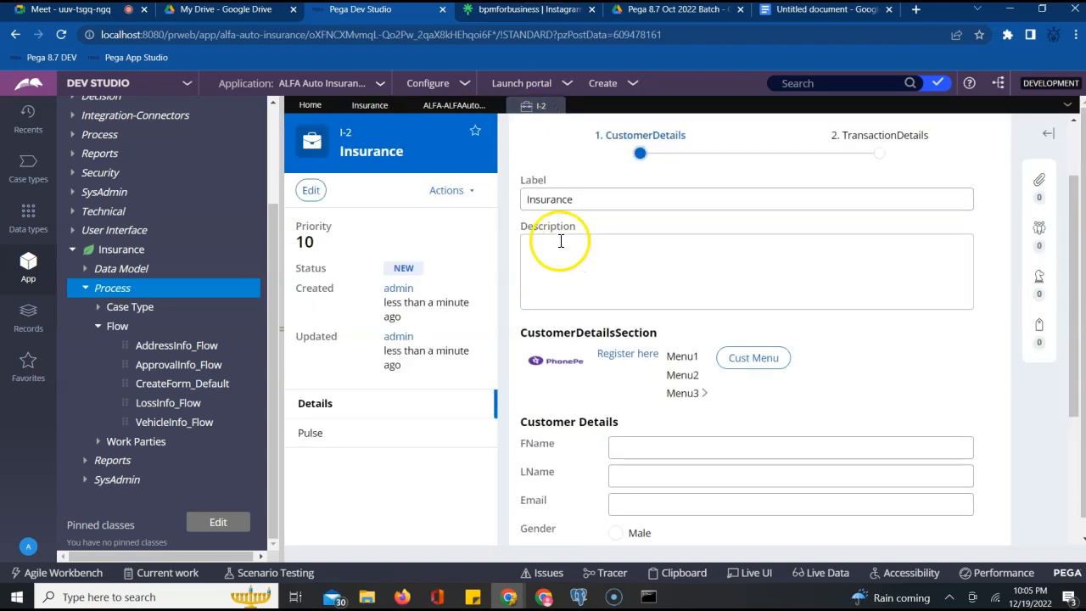
Step: Remove the Label and Description fields from the CustomerDetails step's view and submit the configuration
left_click(360, 106)
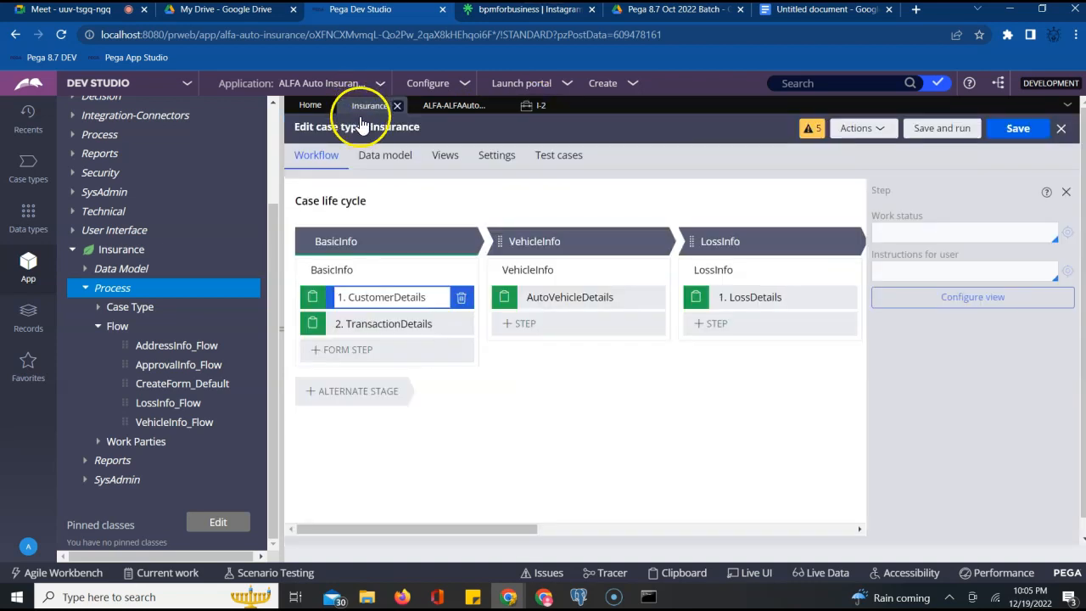
left_click(956, 288)
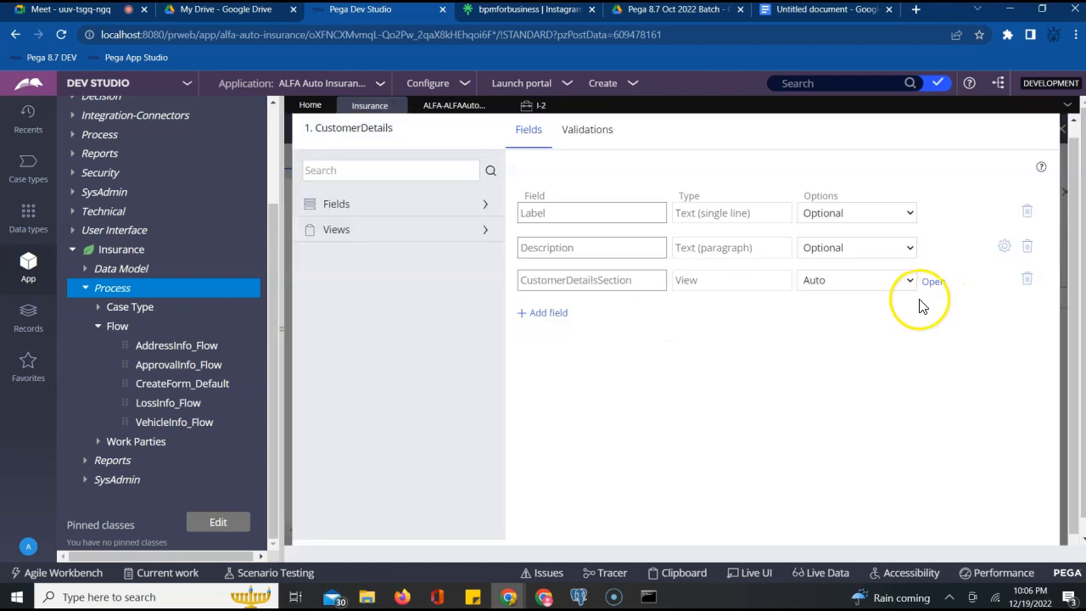
left_click(1029, 212)
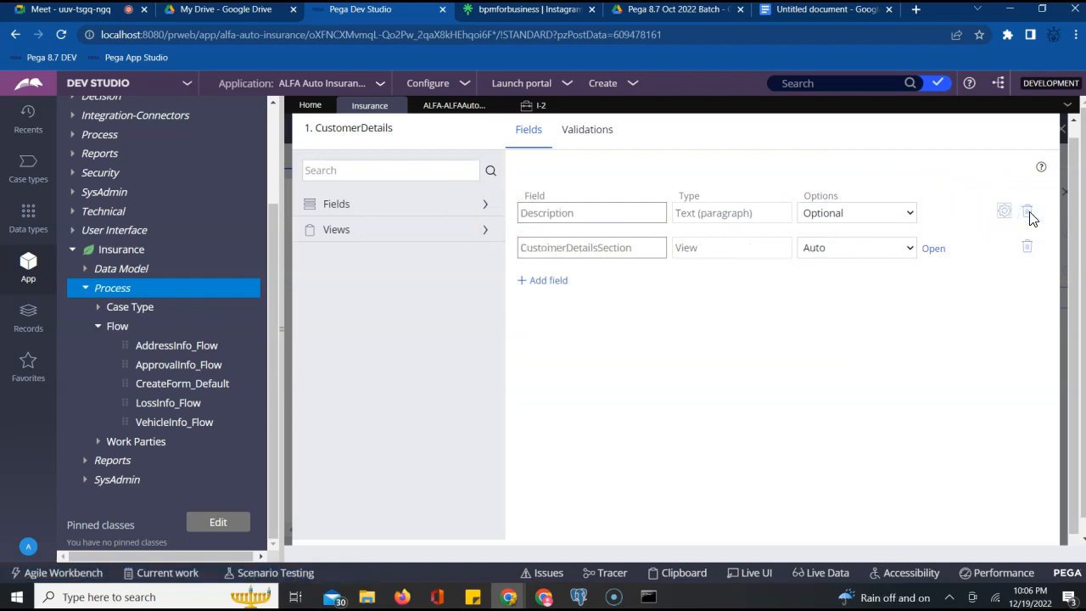
left_click(1028, 212)
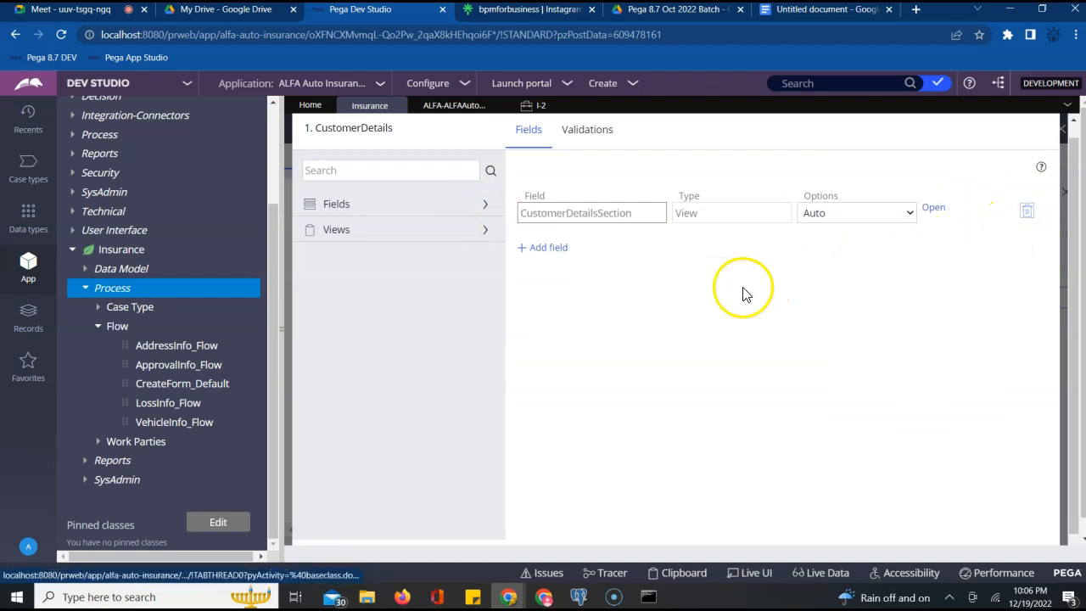
scroll(721, 437, "down", 1)
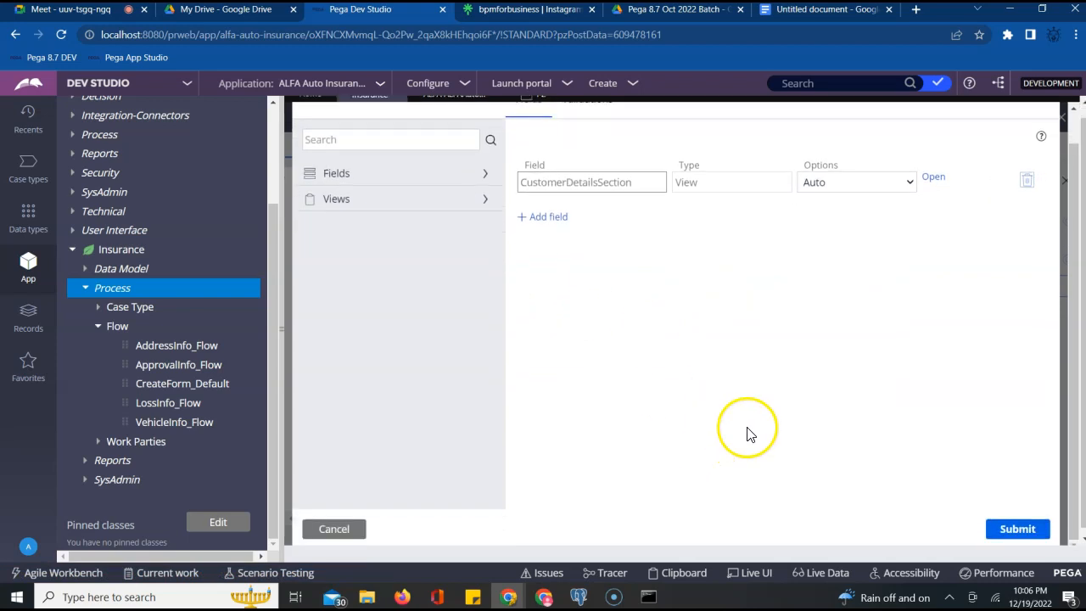
left_click(1043, 523)
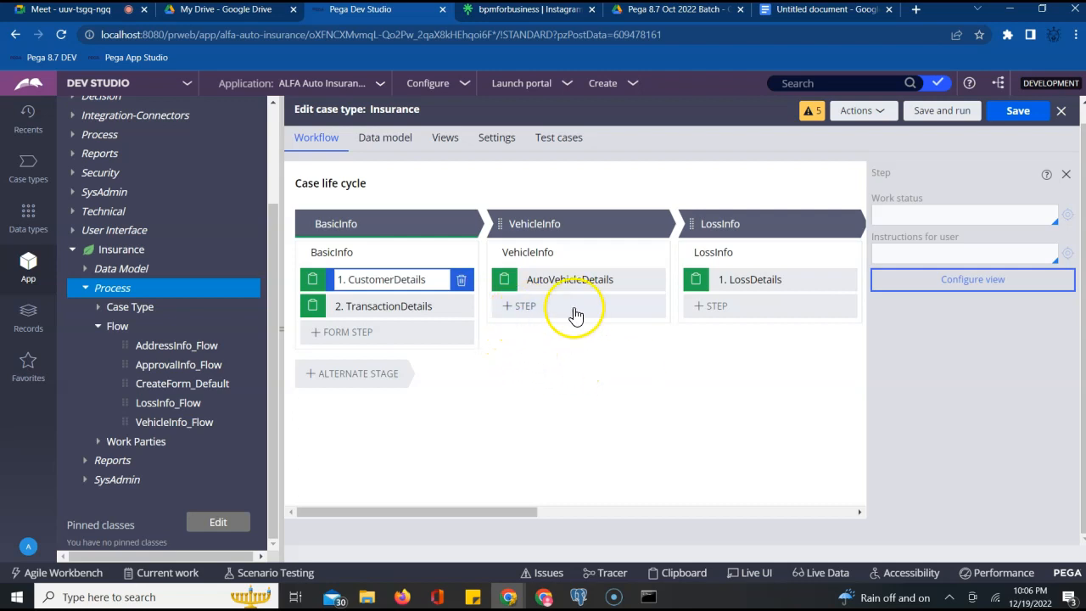
Step: Add the PersonalVehicleSection view to the AutoVehicleDetails step's view configuration and submit it
left_click(608, 283)
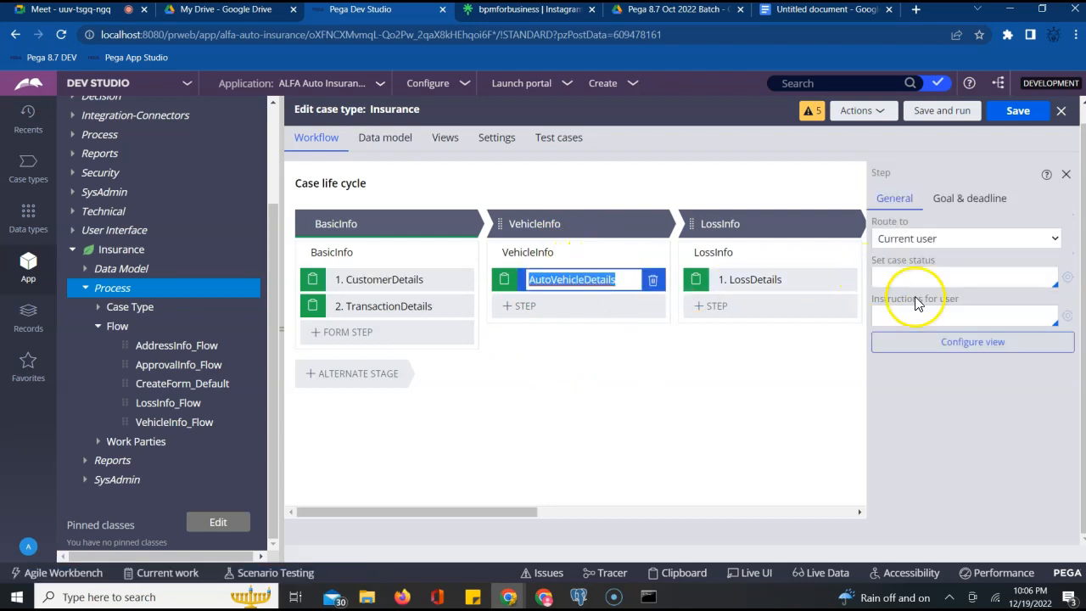
left_click(950, 343)
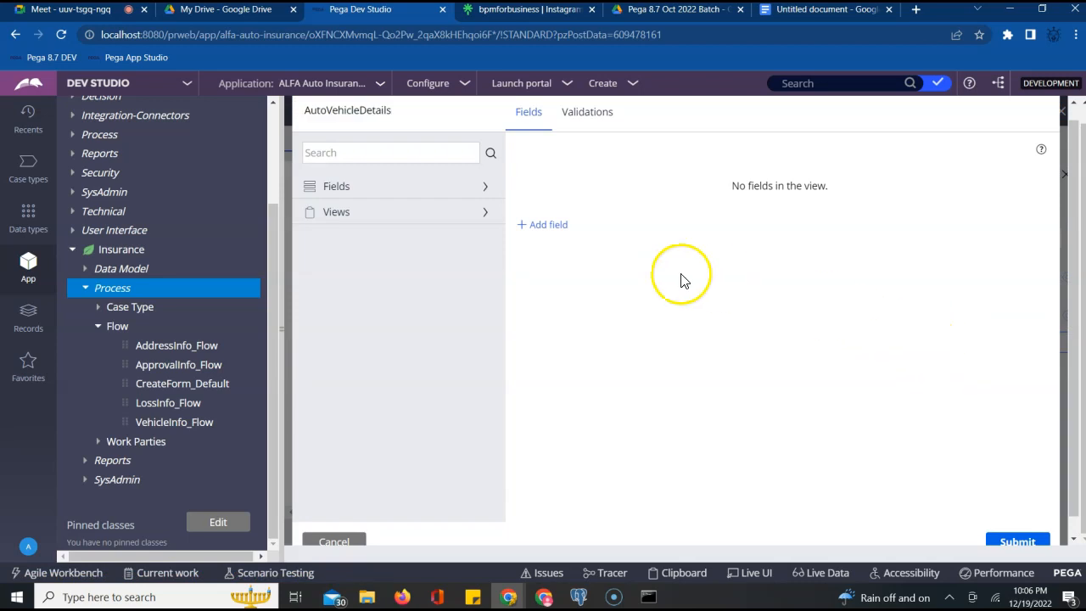
left_click(483, 214)
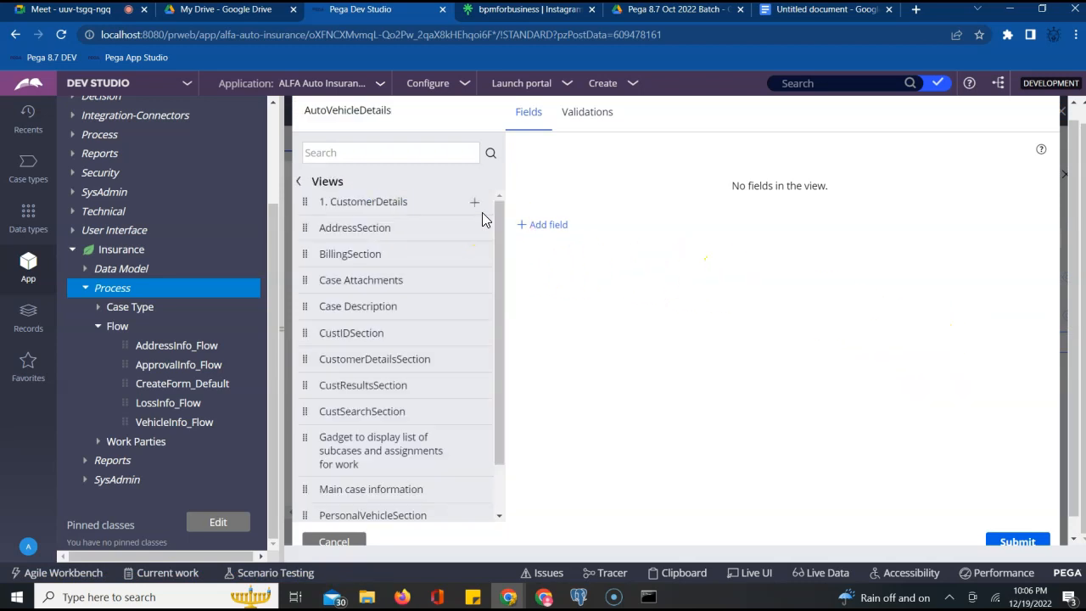
scroll(417, 314, "down", 2)
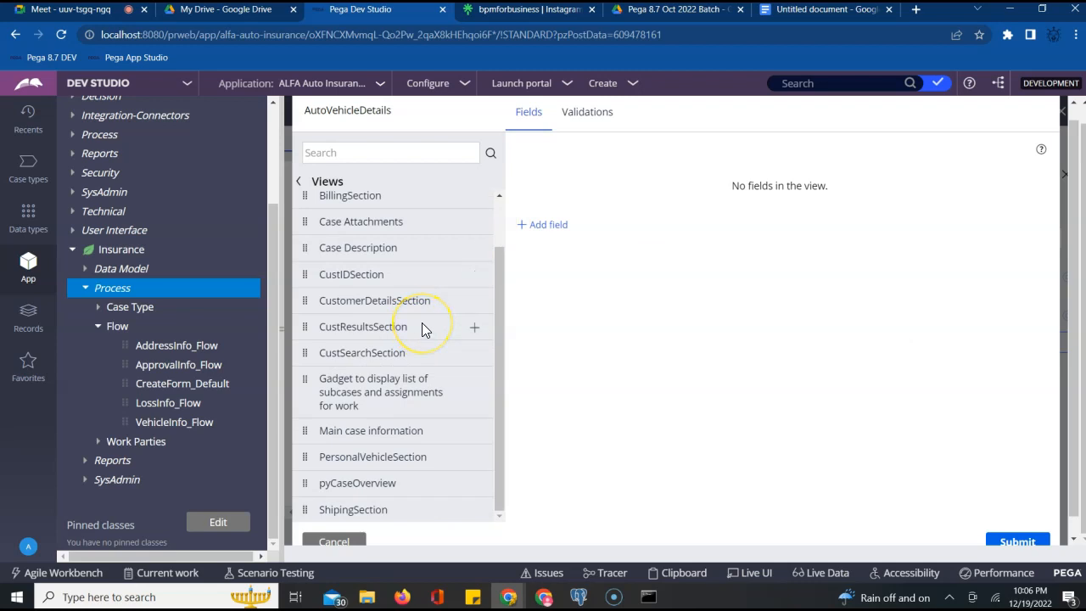
scroll(422, 326, "up", 2)
scroll(422, 320, "up", 1)
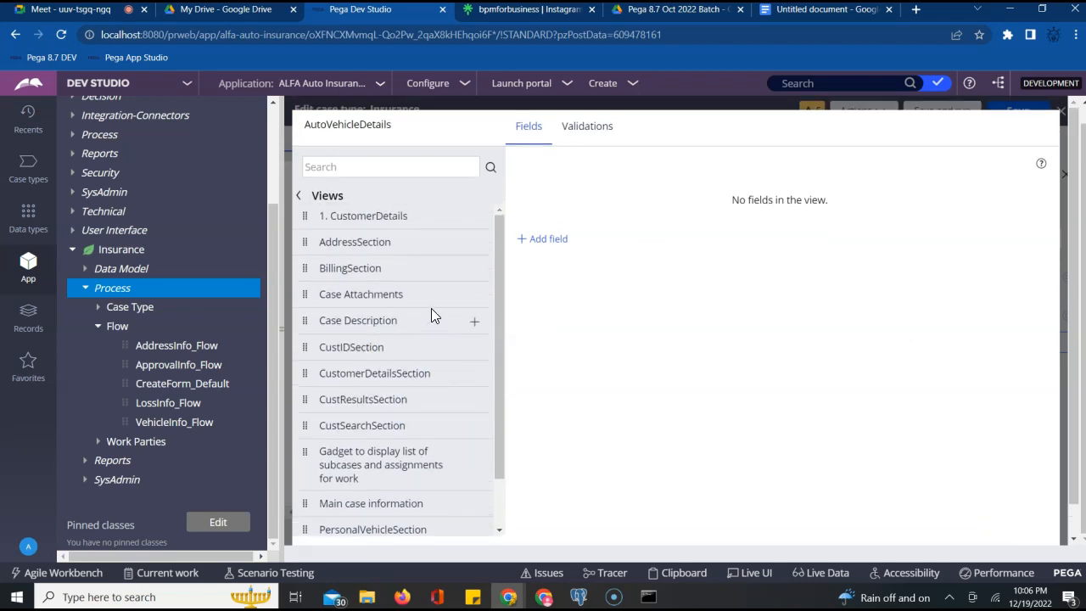
scroll(431, 314, "down", 2)
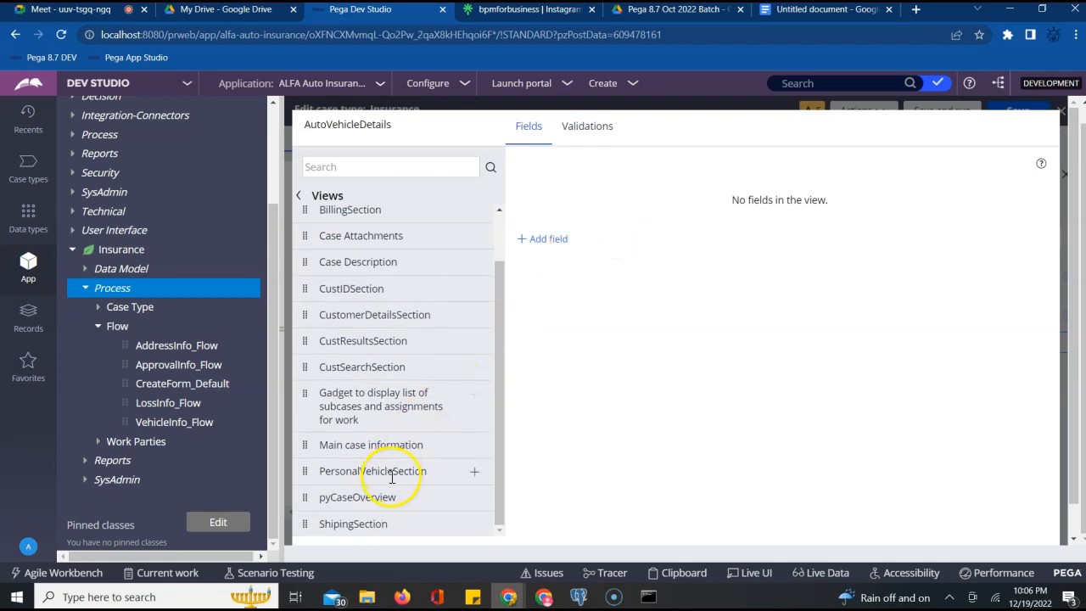
left_click(475, 478)
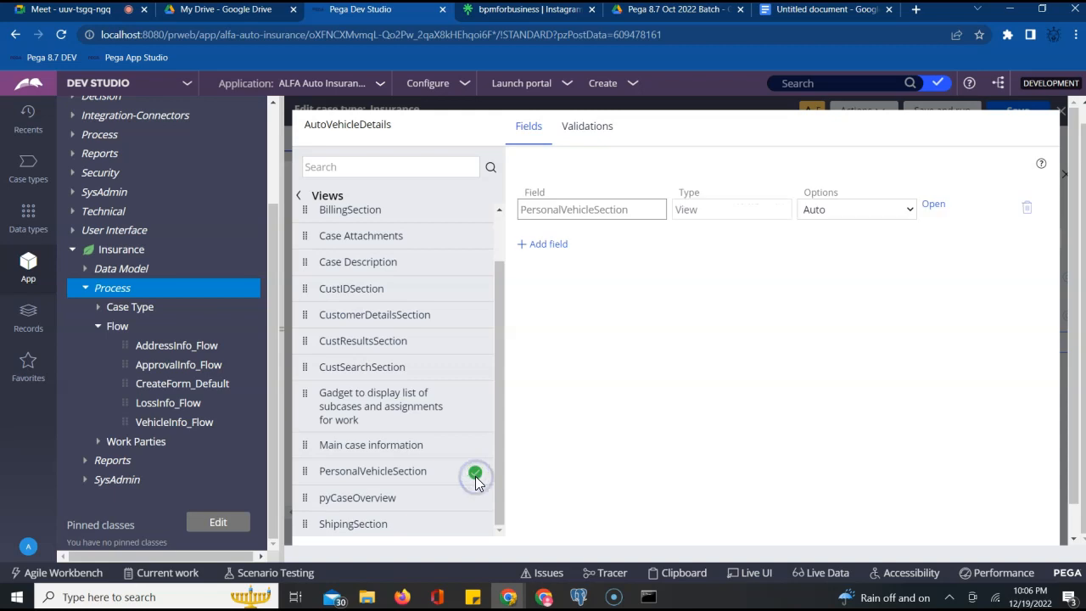
scroll(950, 445, "down", 1)
left_click(1017, 522)
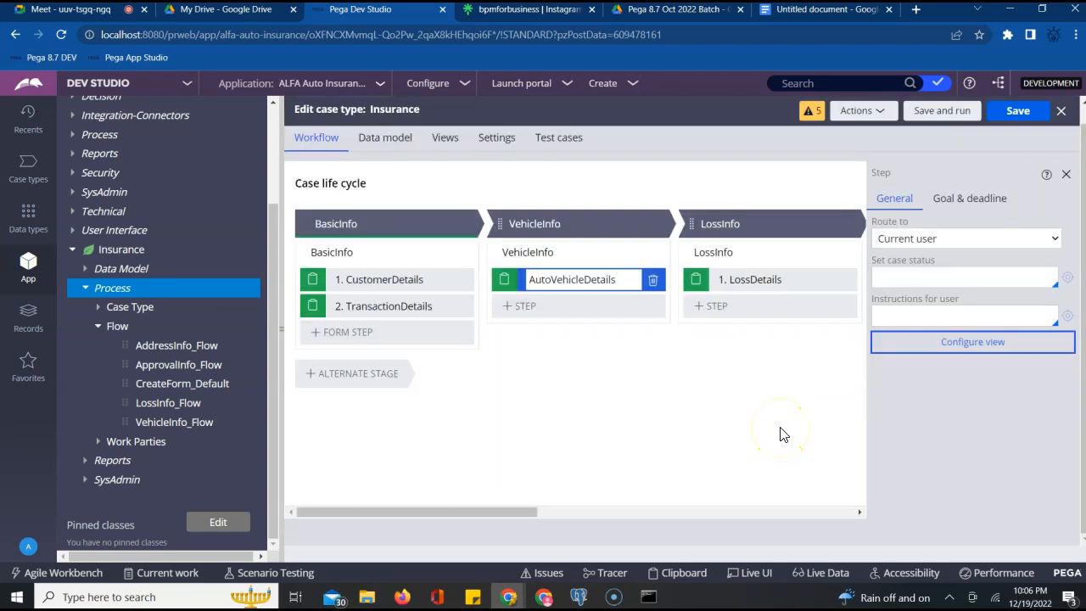
Step: Open the LossDetails step's view configuration and look through the available views for a loss section
left_click(780, 279)
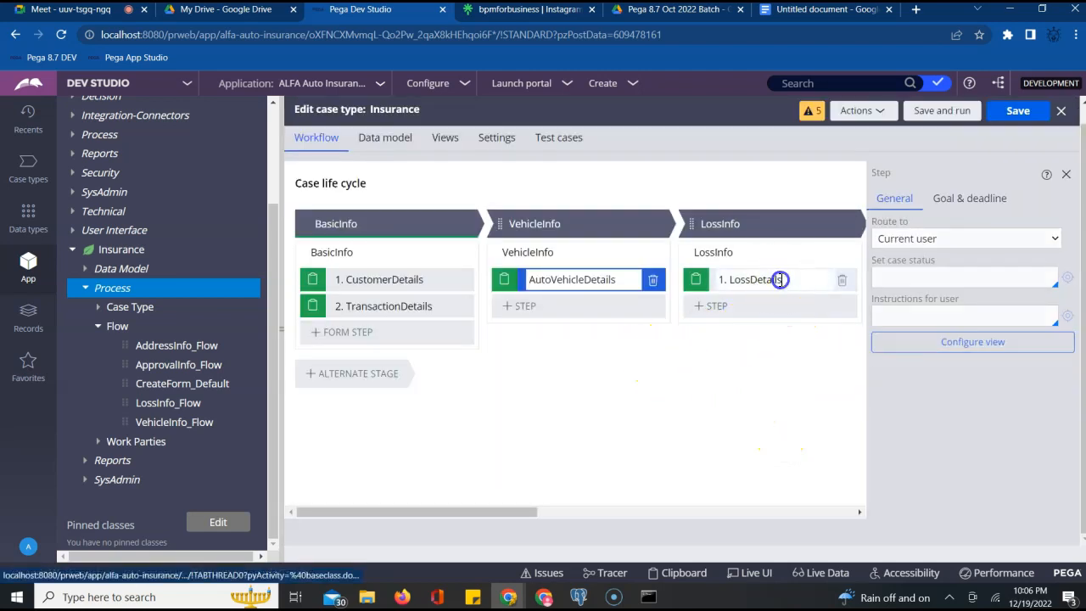
left_click(959, 348)
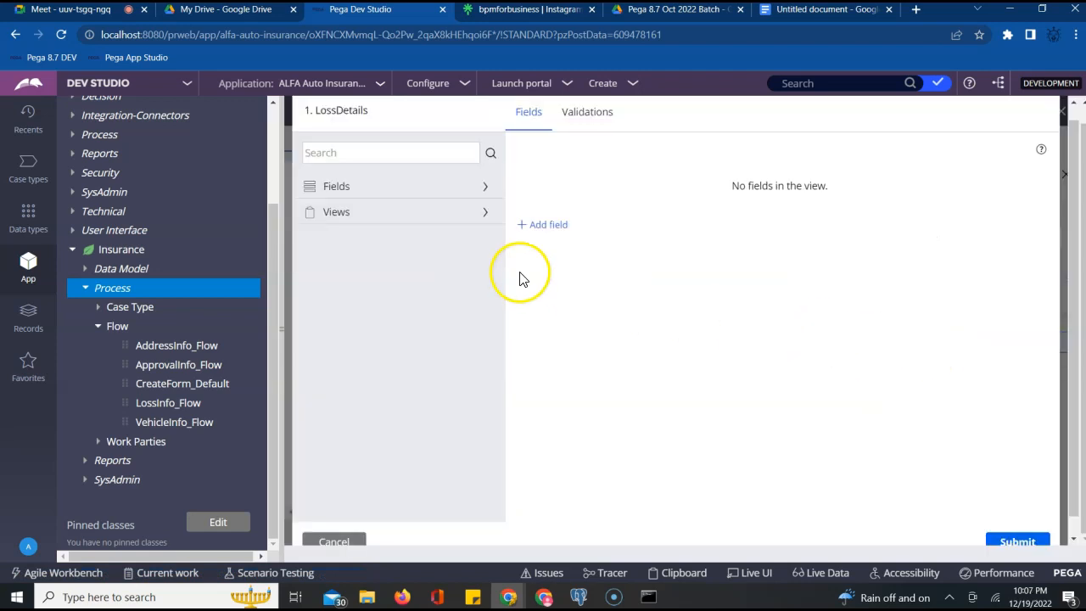
left_click(480, 216)
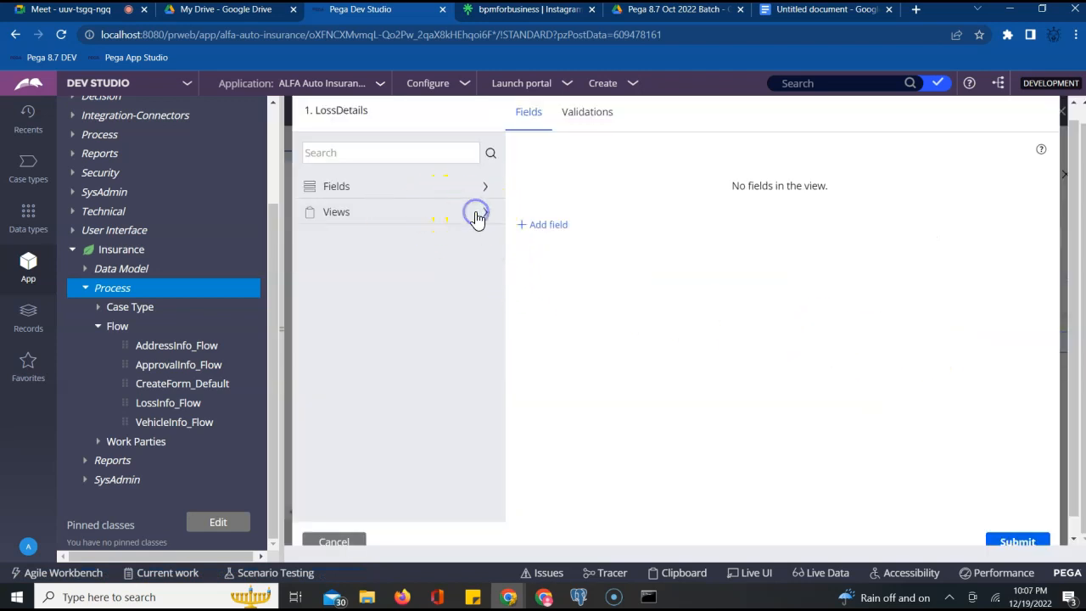
scroll(390, 407, "down", 3)
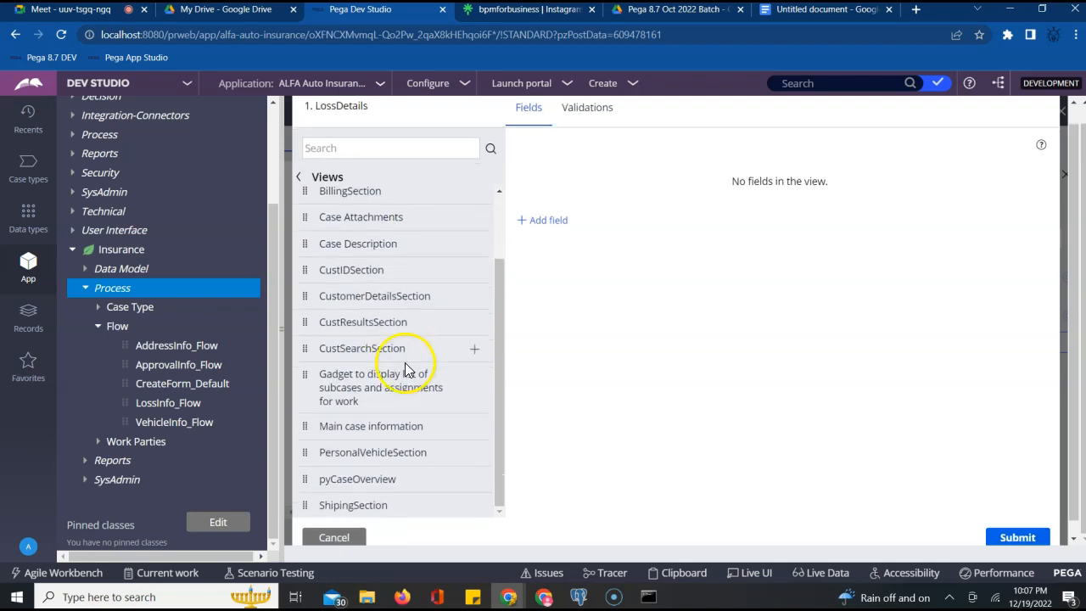
scroll(409, 363, "up", 1)
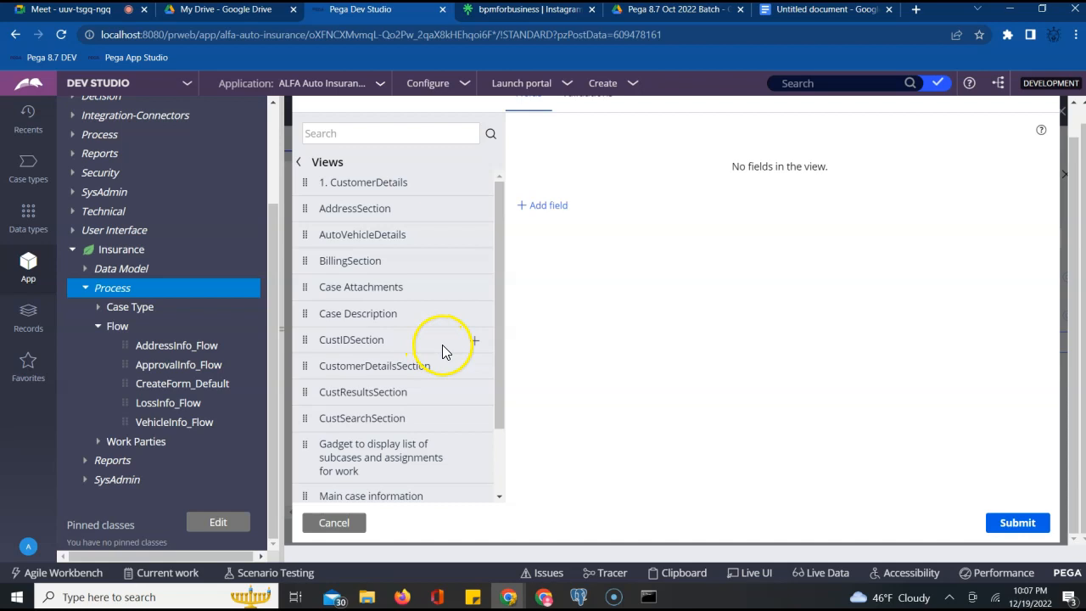
scroll(447, 345, "down", 2)
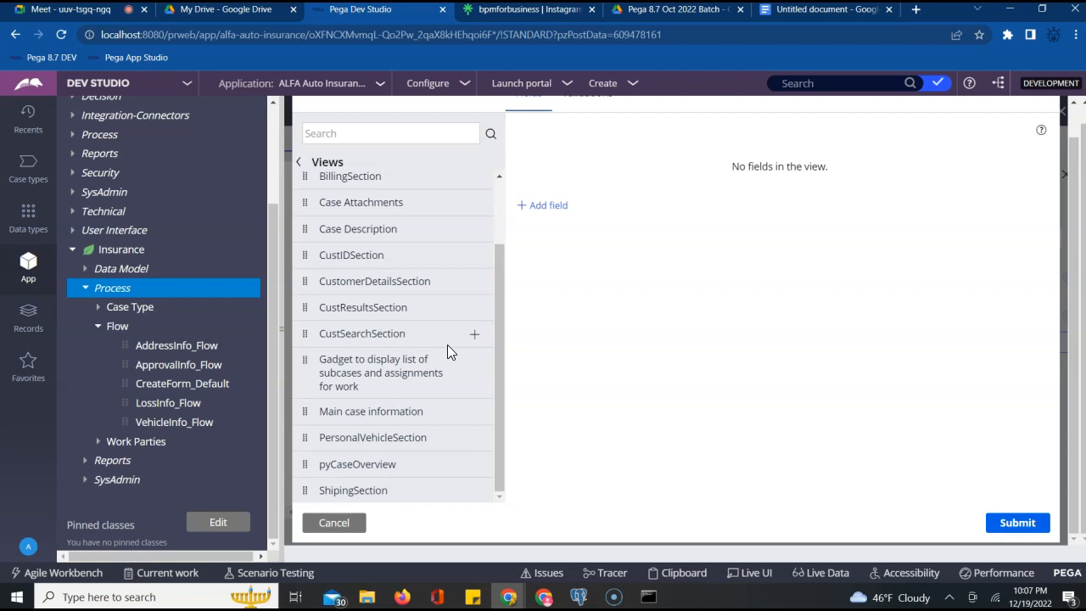
scroll(447, 343, "up", 2)
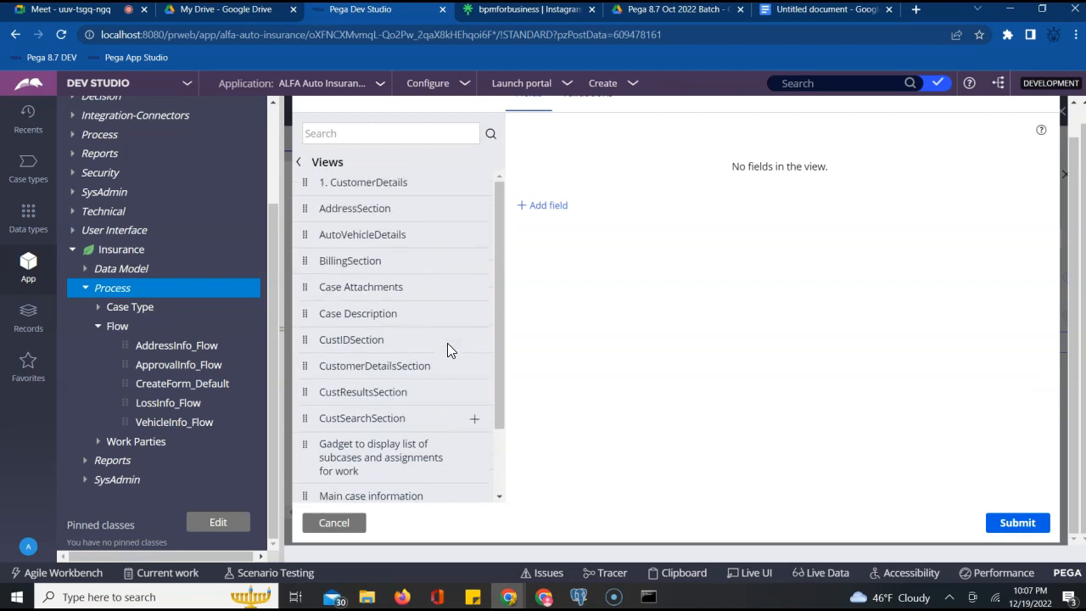
scroll(450, 339, "down", 2)
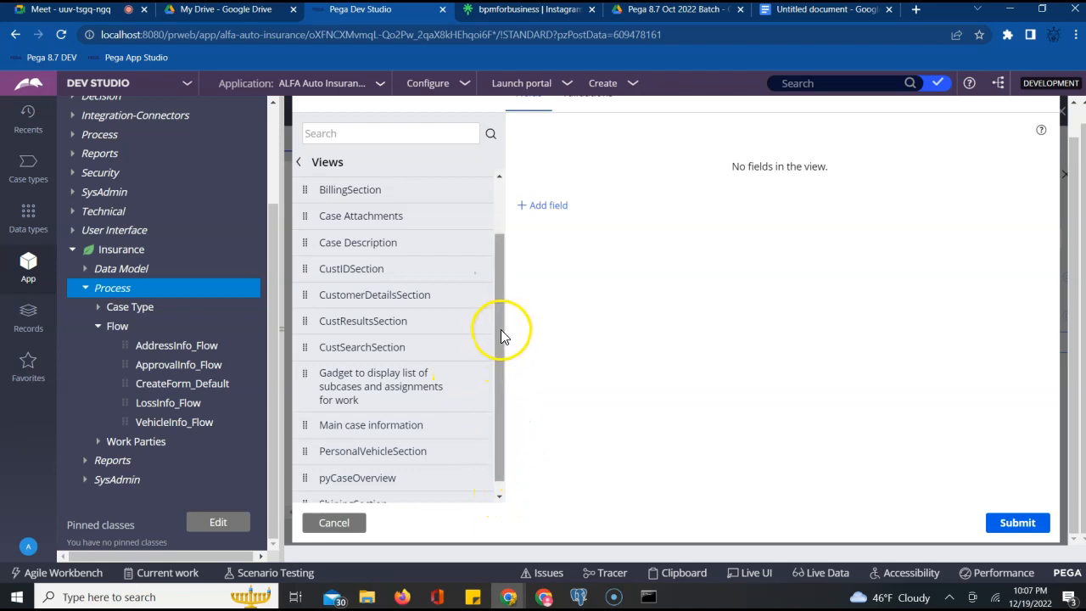
left_click_drag(499, 330, 492, 236)
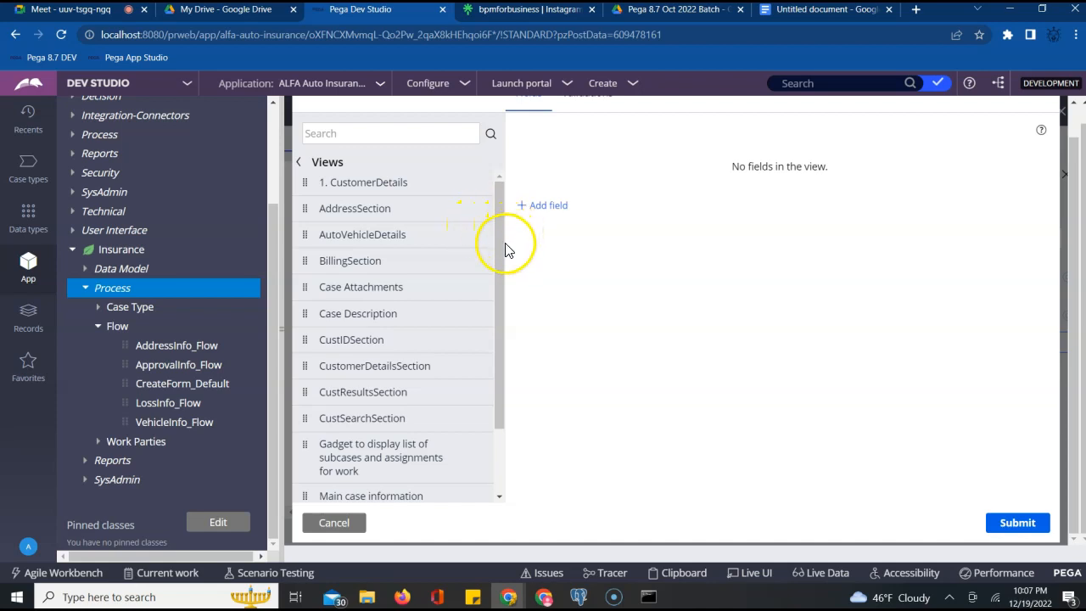
left_click_drag(499, 260, 497, 218)
Step: Search the LossDetails view configuration for "loss"
left_click(347, 133)
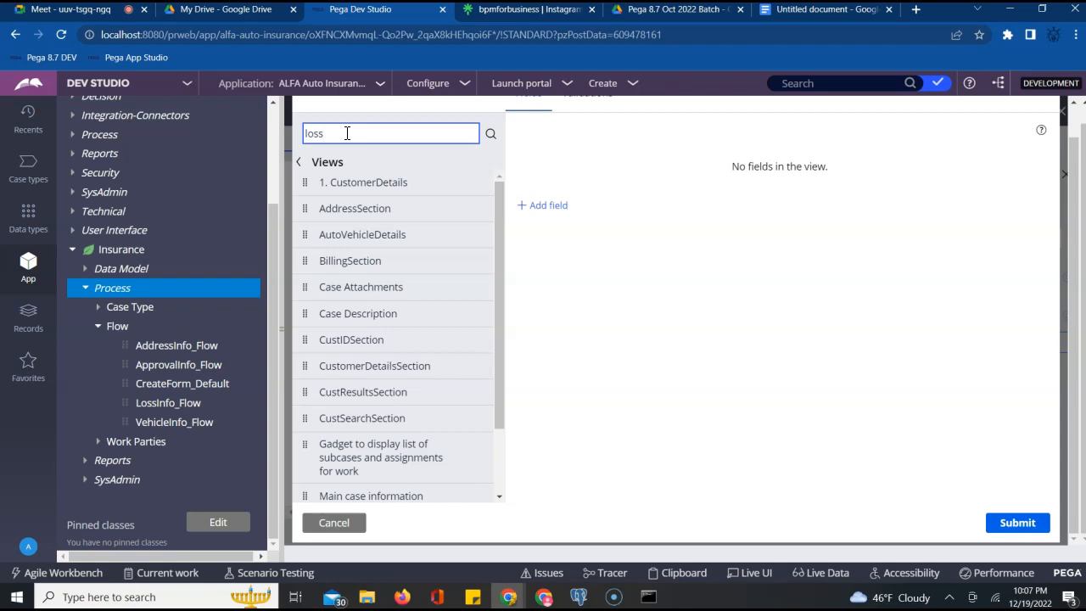
left_click(490, 133)
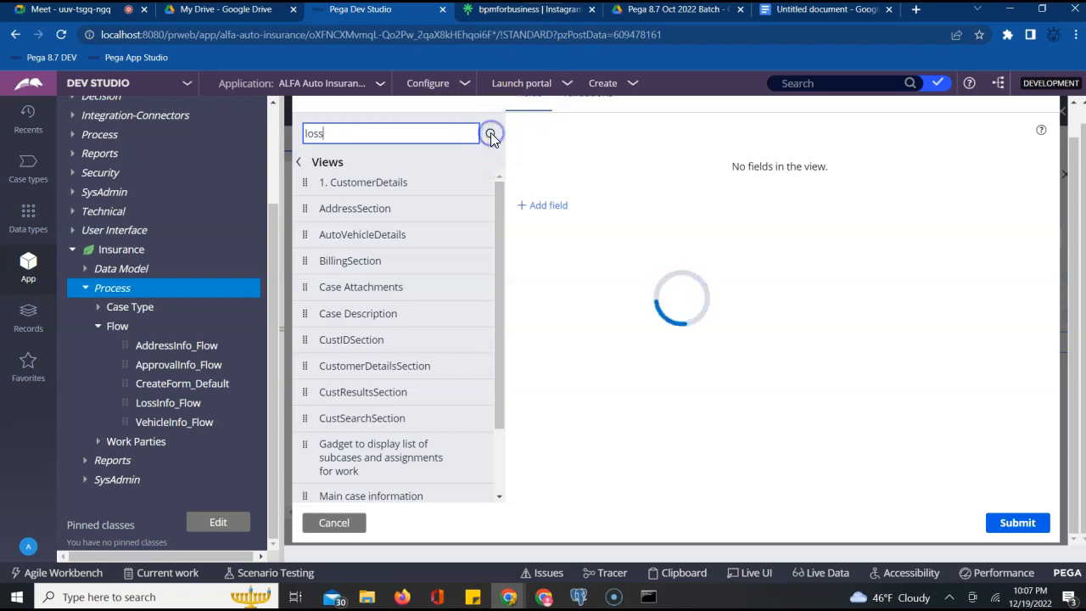
mouse_move(371, 213)
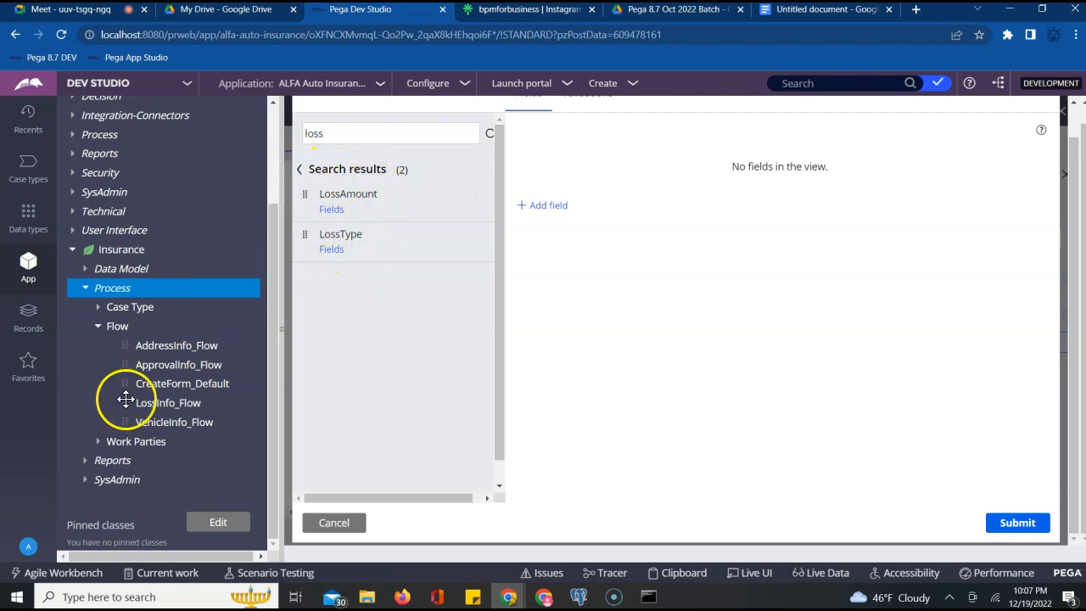
Step: Expand the User Interface sections in the App explorer and locate LossSection
left_click(79, 229)
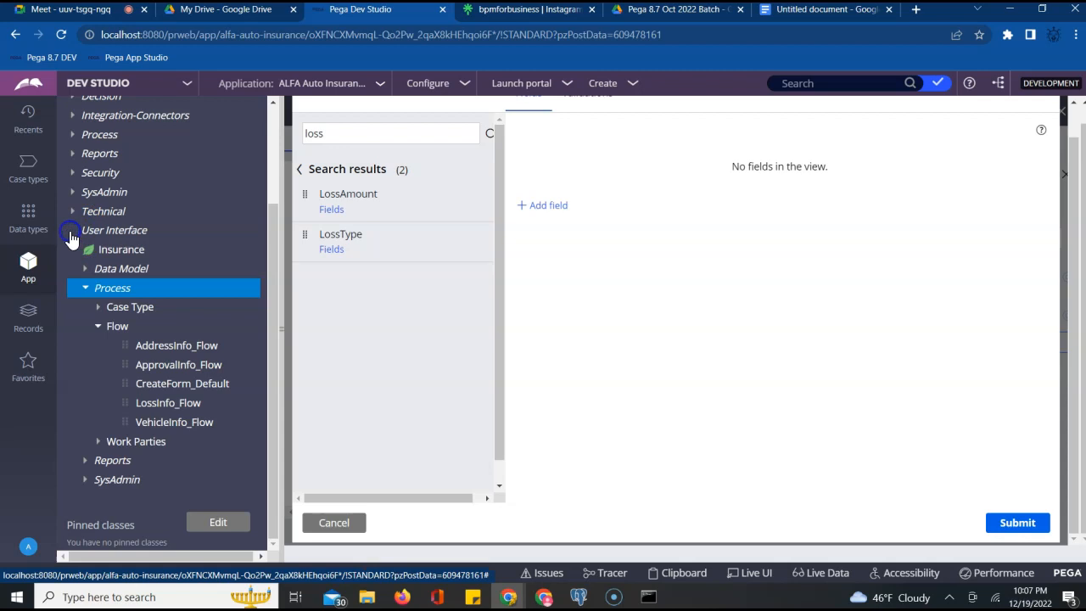
left_click(84, 292)
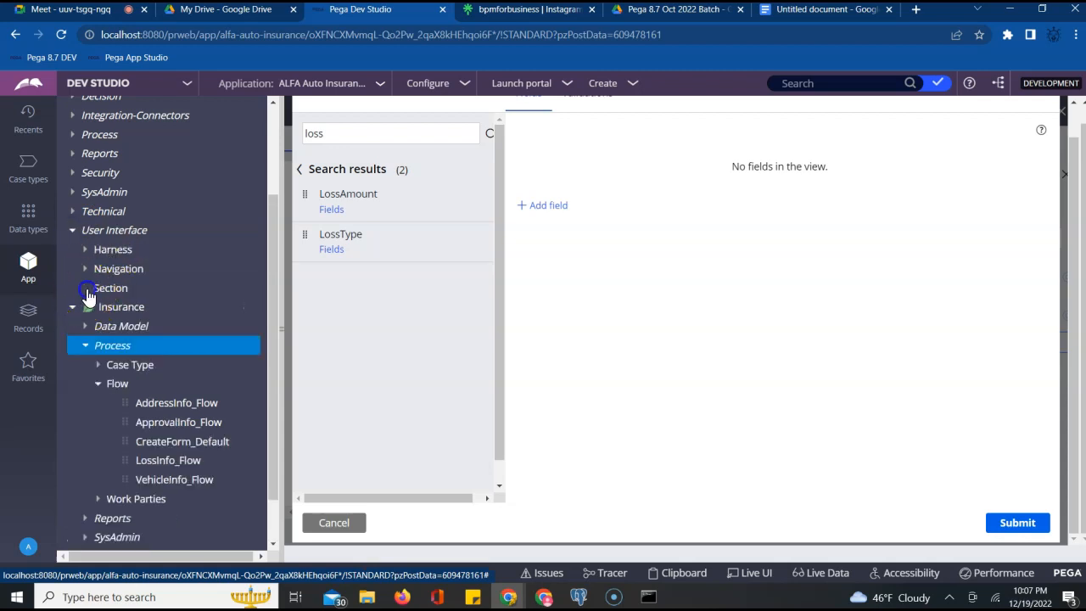
scroll(212, 386, "down", 2)
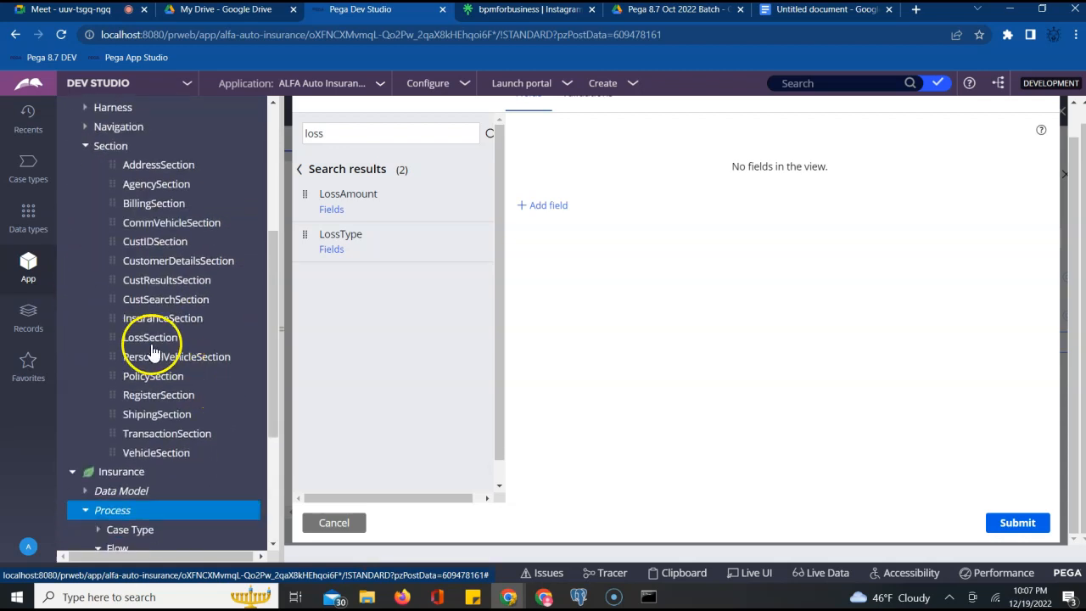
left_click_drag(140, 343, 209, 303)
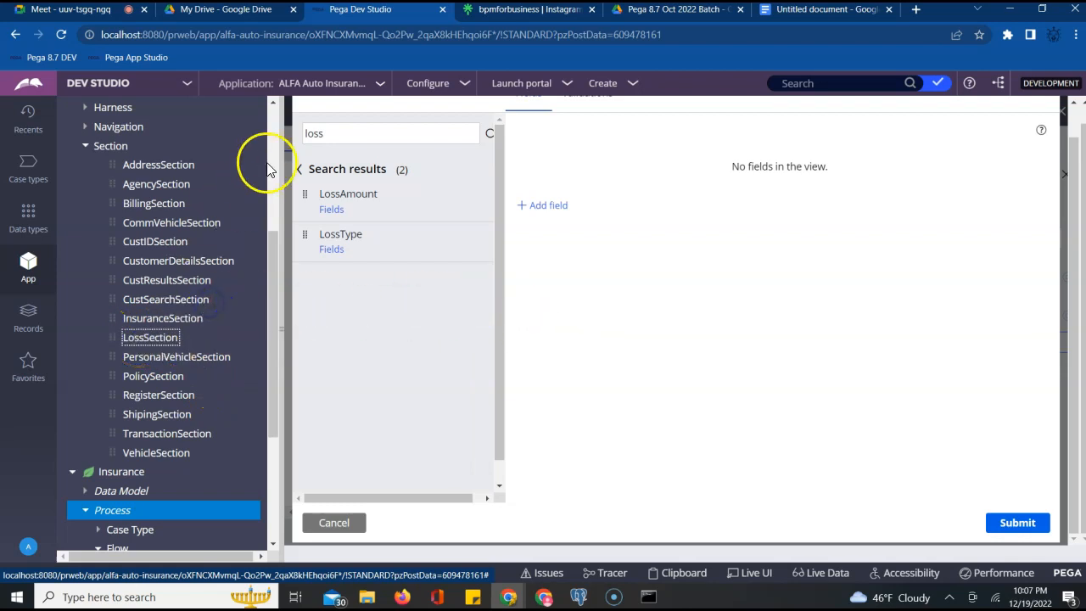
Step: Return from the search results to the full view list, check it for LossSection, and cancel the LossDetails configuration
left_click(302, 174)
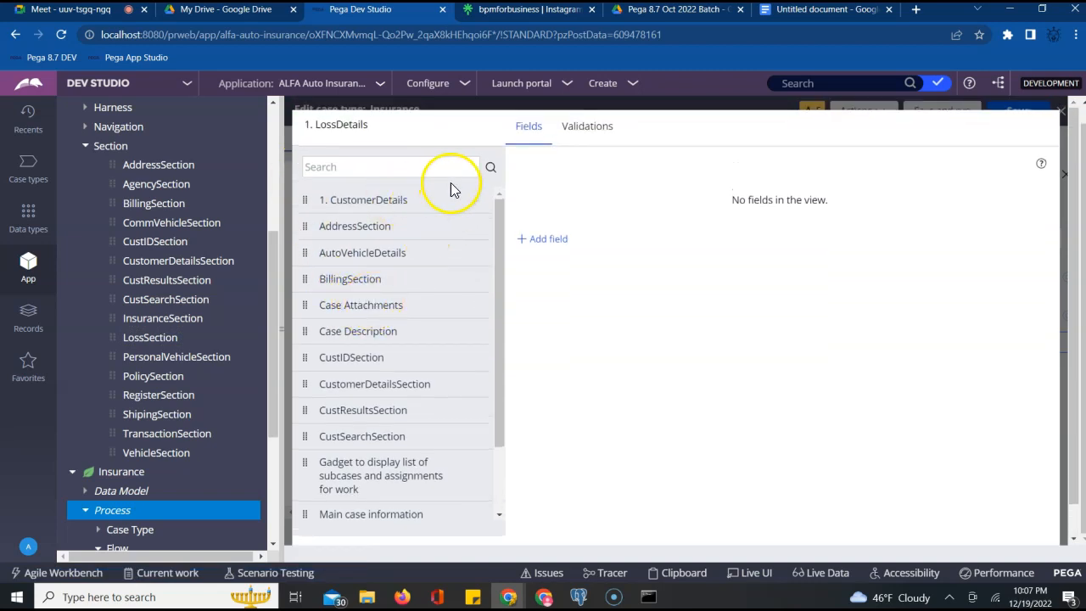
scroll(502, 283, "down", 4)
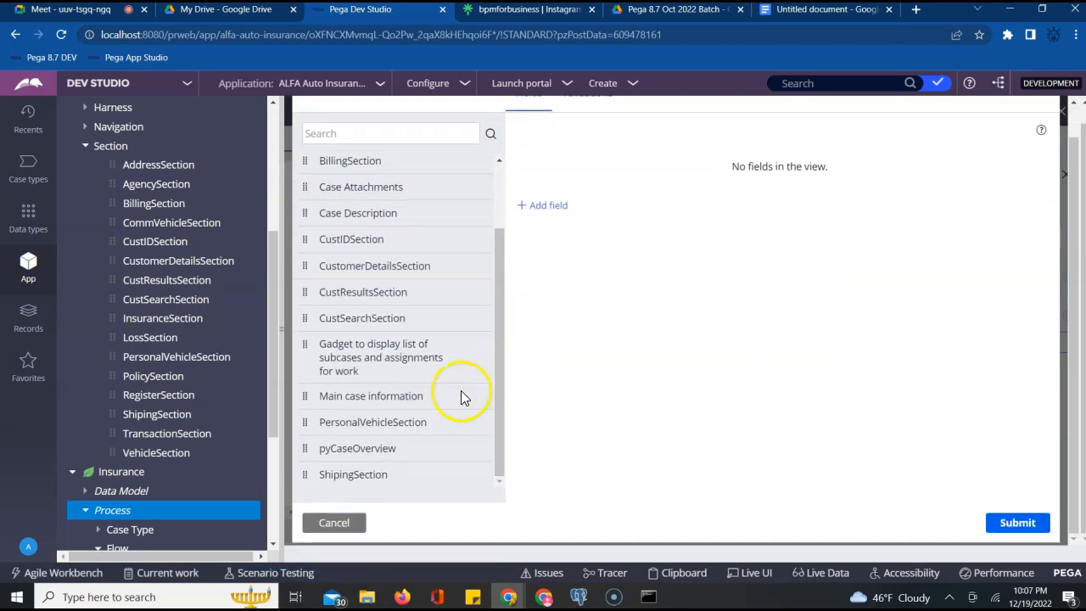
left_click(336, 524)
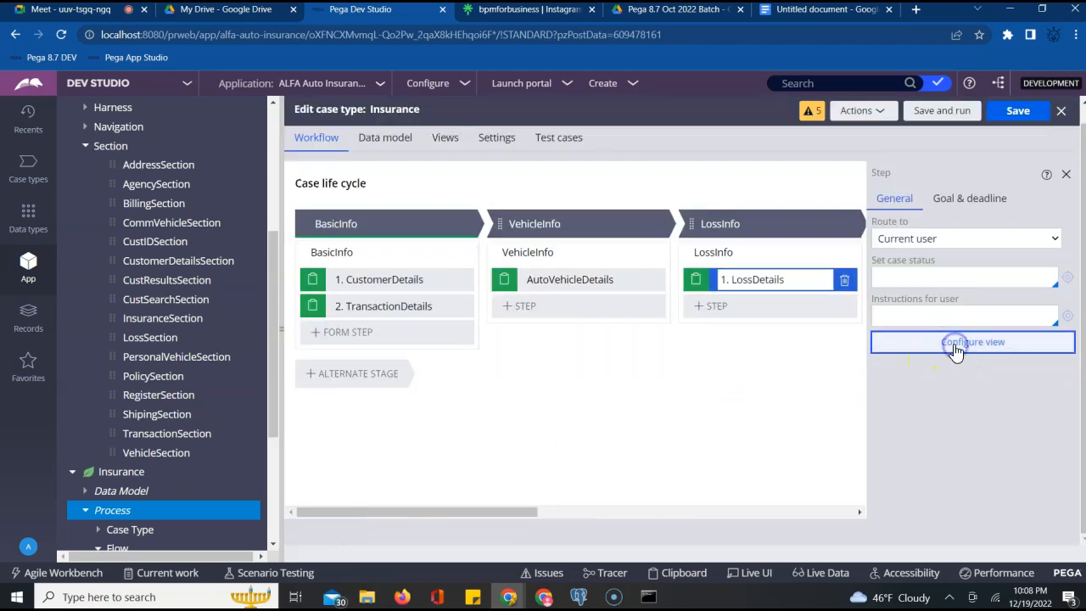
Step: Reopen the LossDetails step's view configuration, browse its available views again, and enter "loss" as the search text
left_click(955, 348)
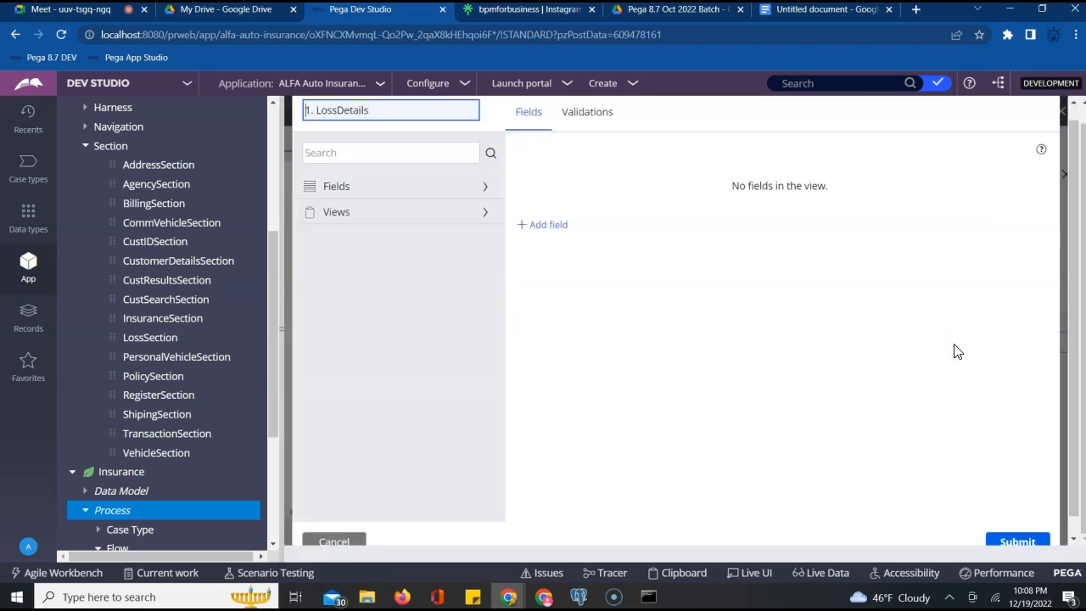
left_click(483, 213)
scroll(430, 376, "down", 1)
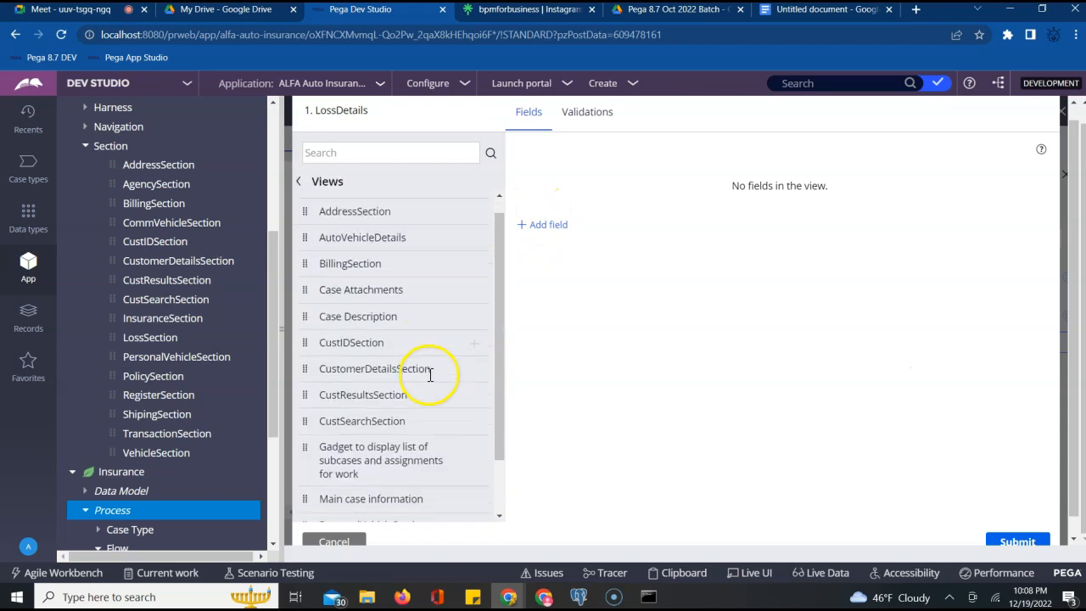
scroll(430, 379, "down", 1)
scroll(426, 374, "up", 2)
left_click(363, 152)
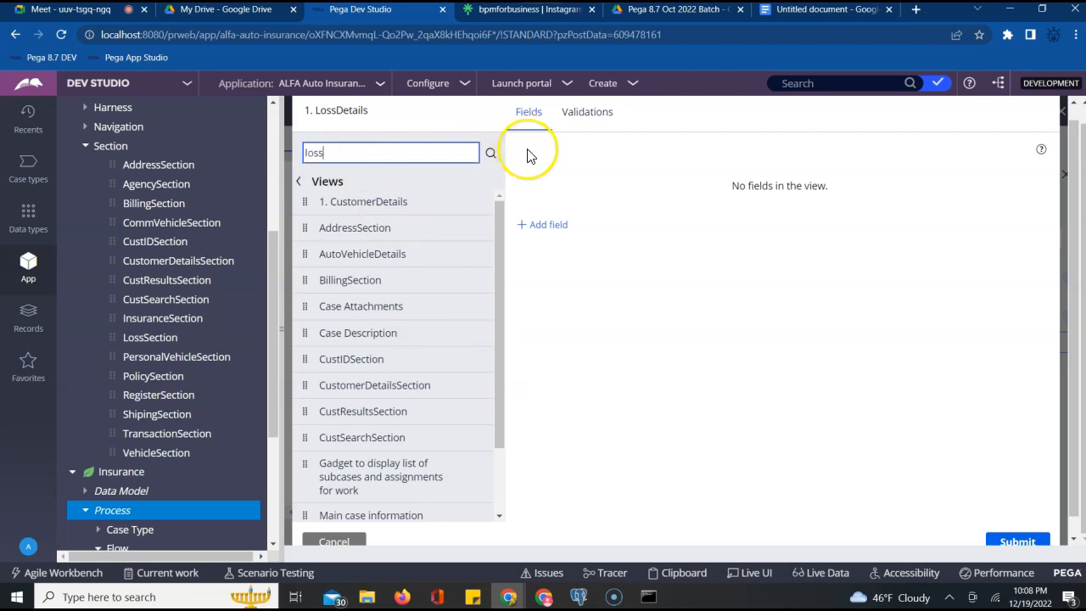
left_click(545, 229)
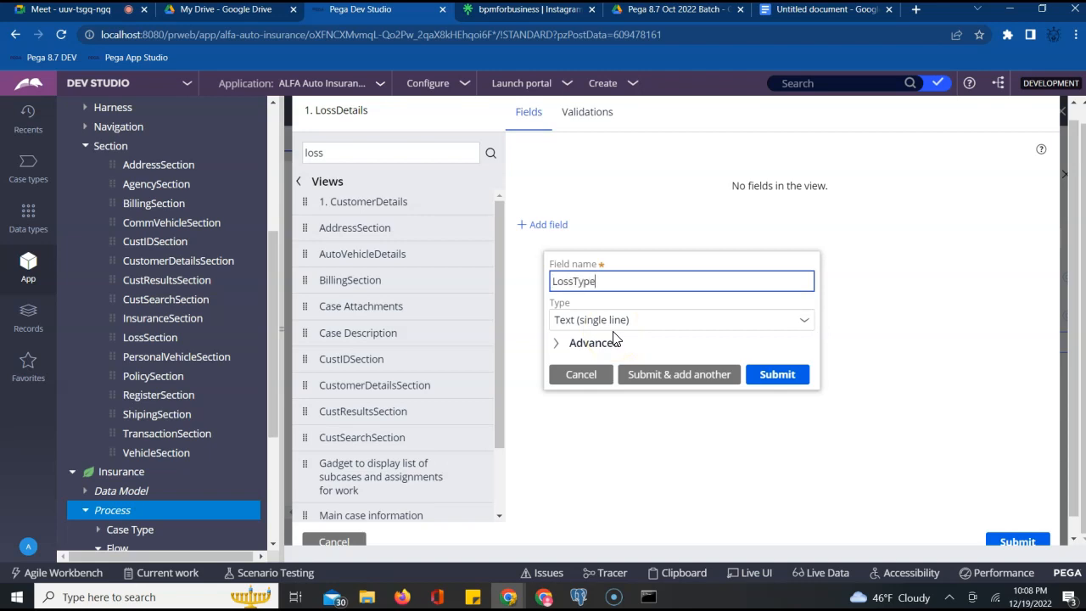
left_click(767, 323)
left_click(804, 320)
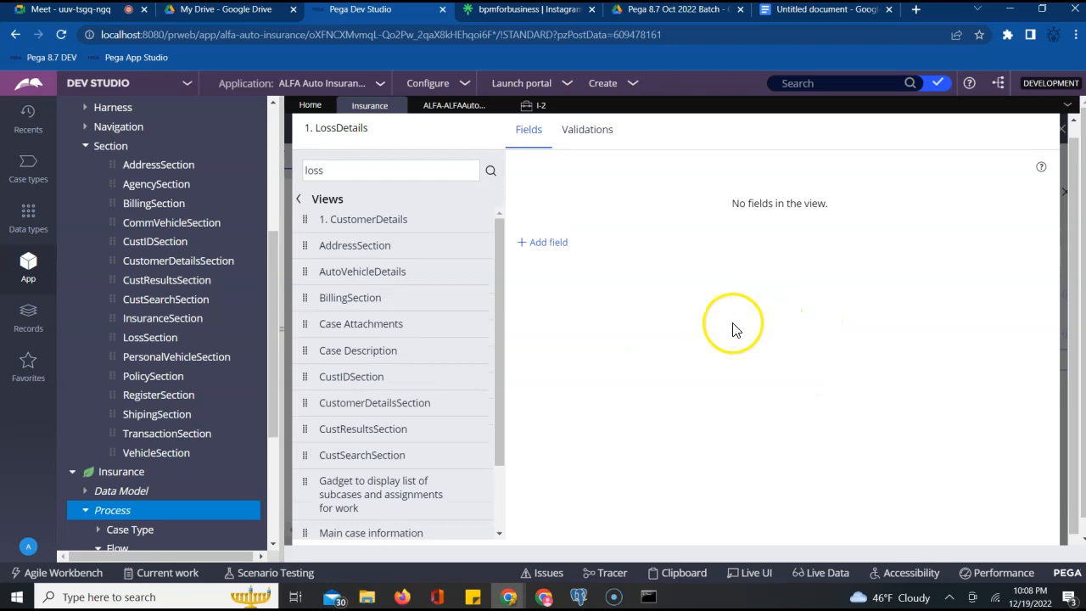
Step: Start a new field named LossType for the LossDetails view and set its type to Picklist
left_click(540, 244)
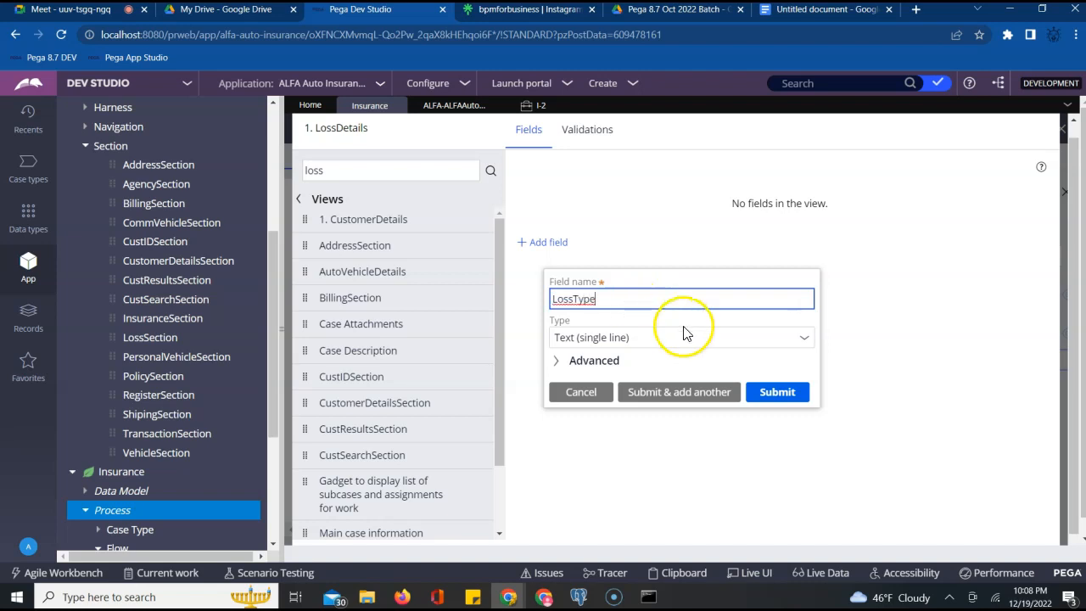
left_click(804, 341)
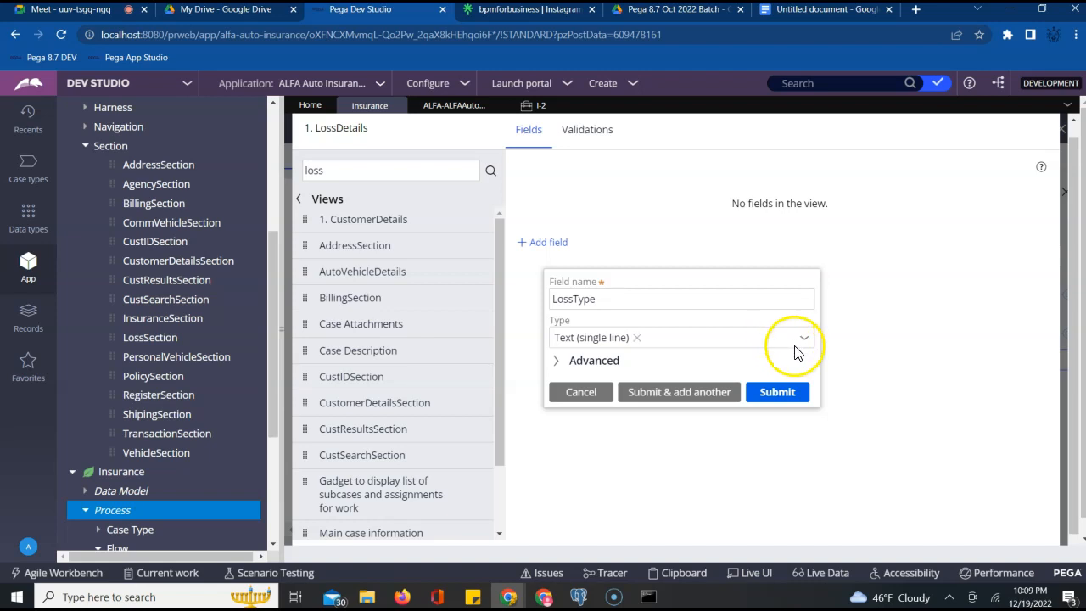
left_click(806, 338)
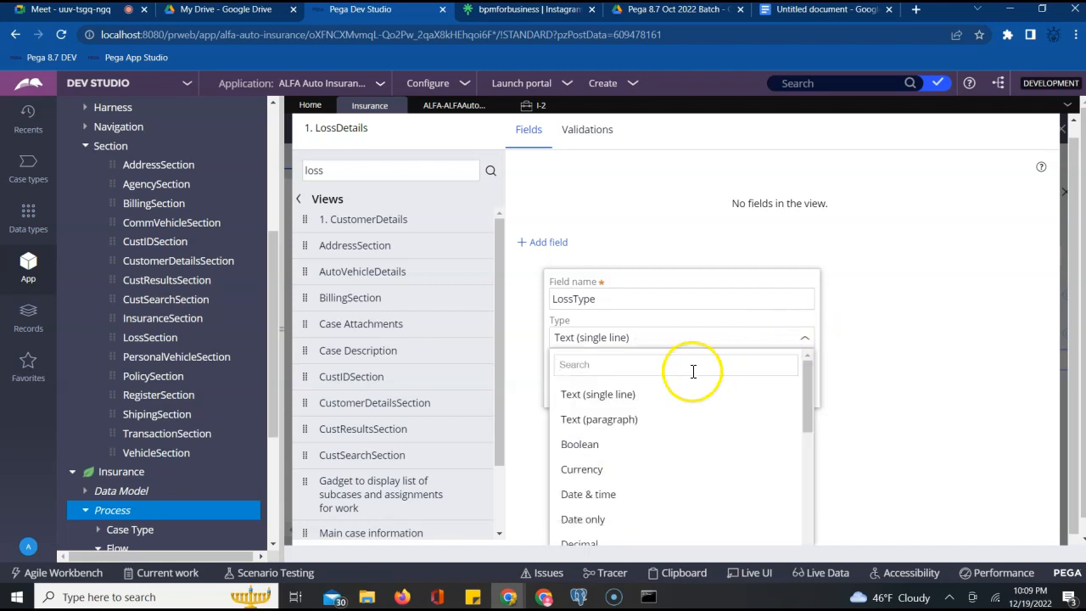
scroll(688, 475, "down", 3)
left_click(576, 455)
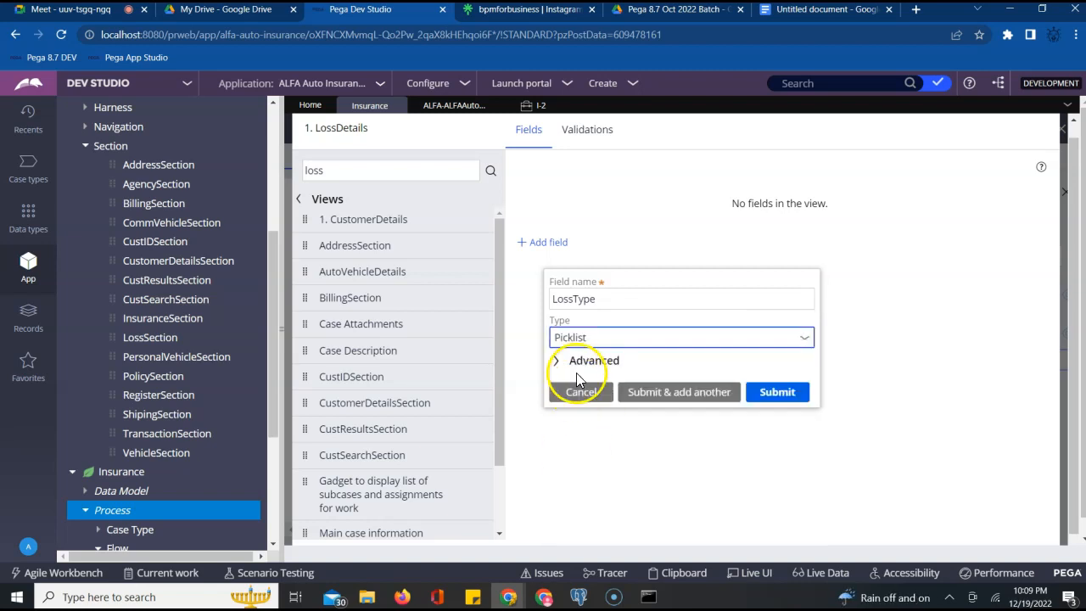
left_click(556, 359)
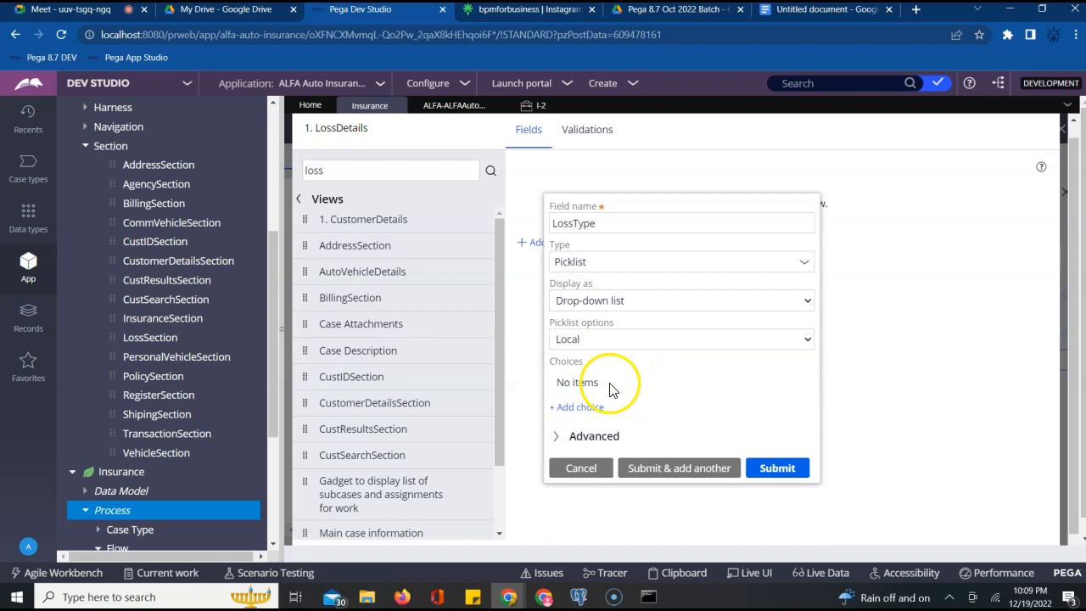
Step: Add Property Loss and Personal Loss as local choices of the LossType picklist
left_click(558, 410)
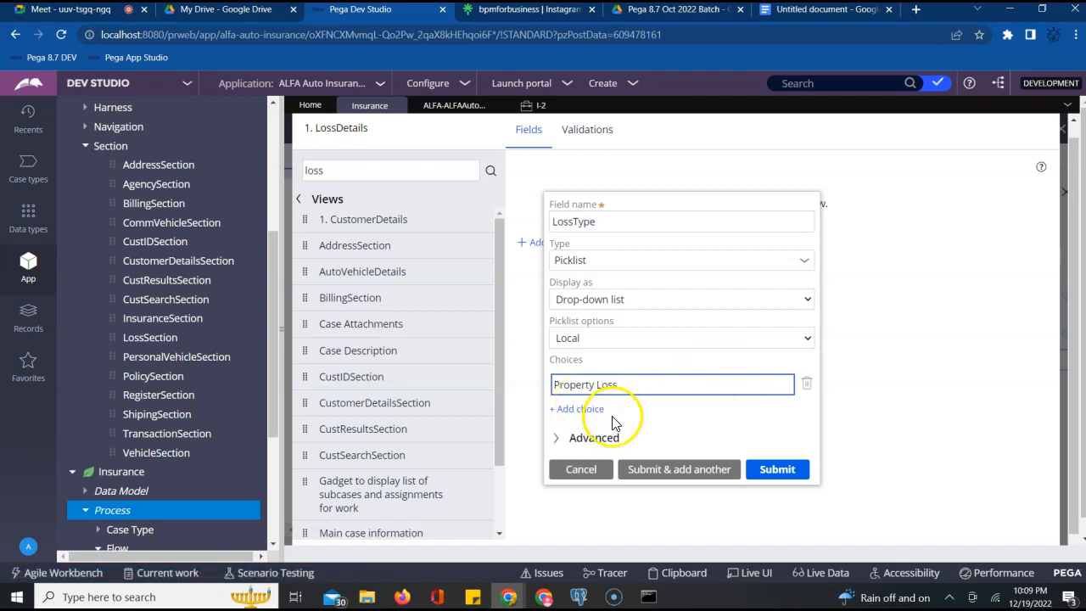
left_click(570, 409)
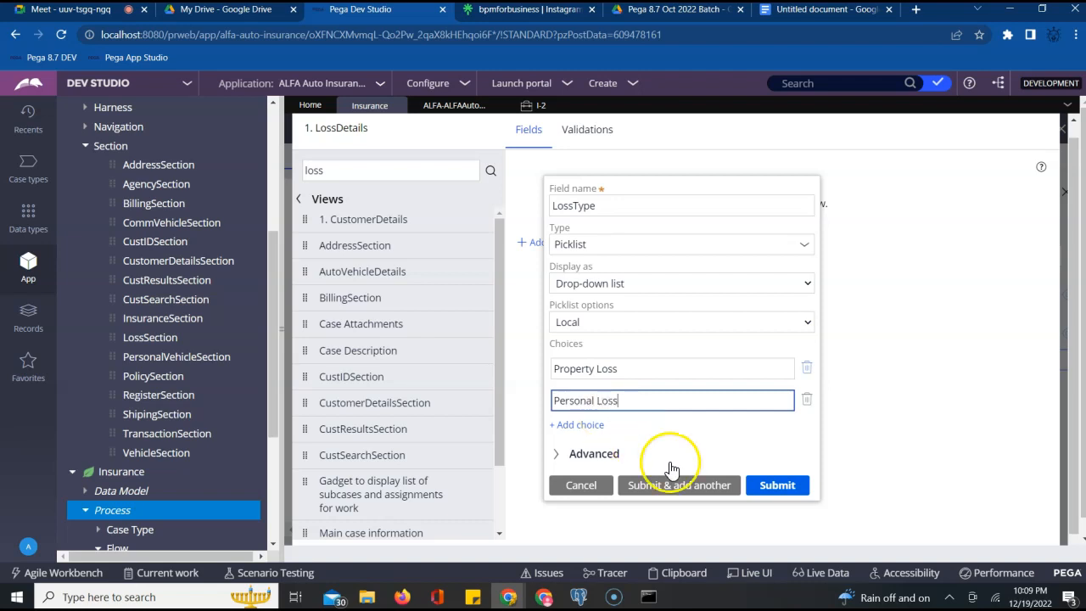
left_click(782, 490)
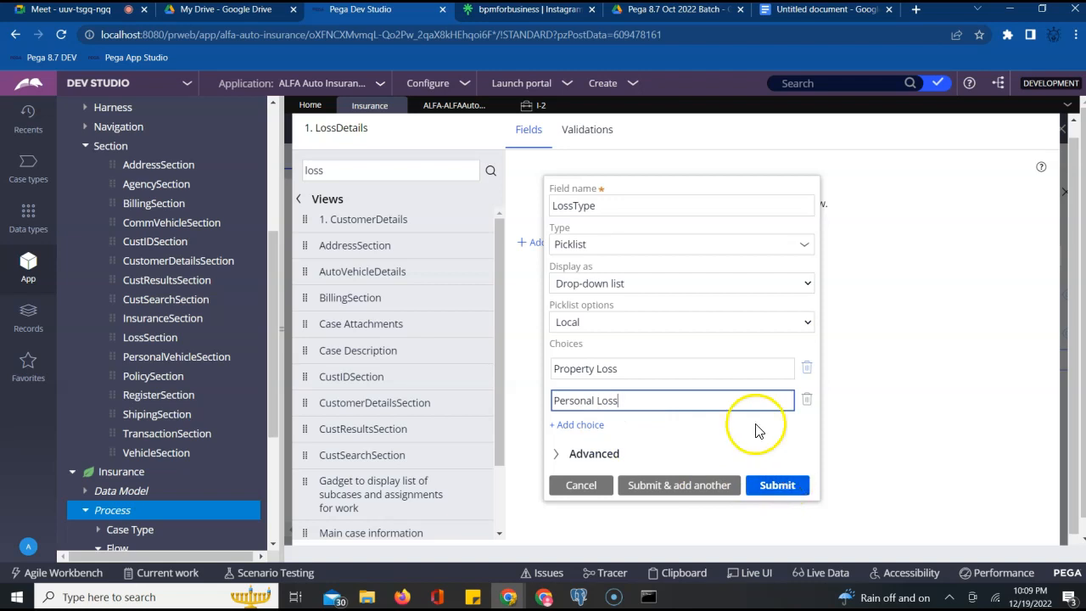
Step: Set the LossType picklist to display as Radio-buttons and submit the new field
left_click(714, 285)
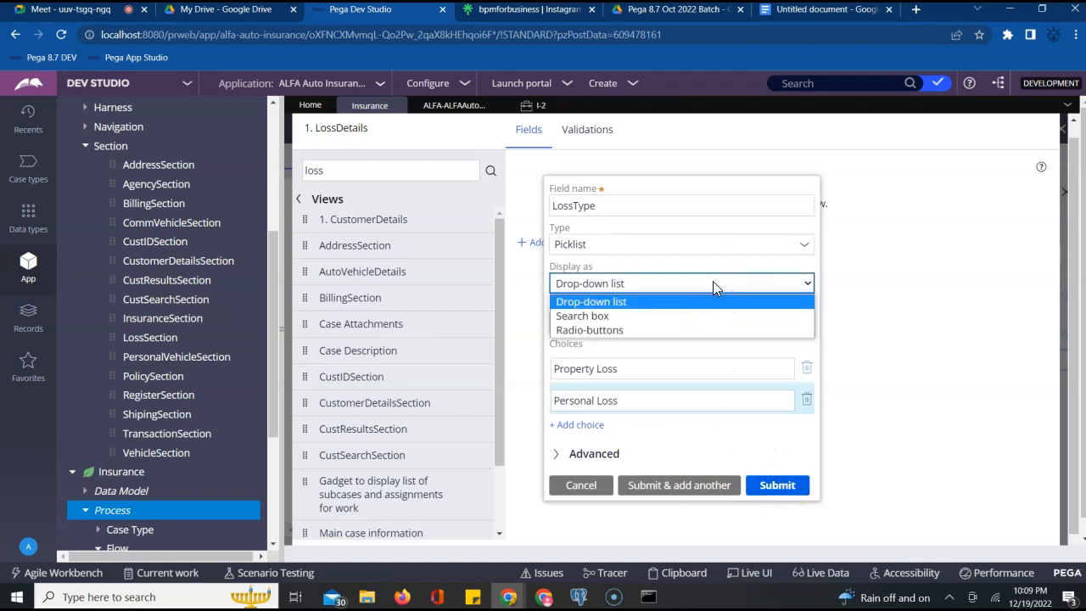
left_click(591, 330)
left_click(795, 486)
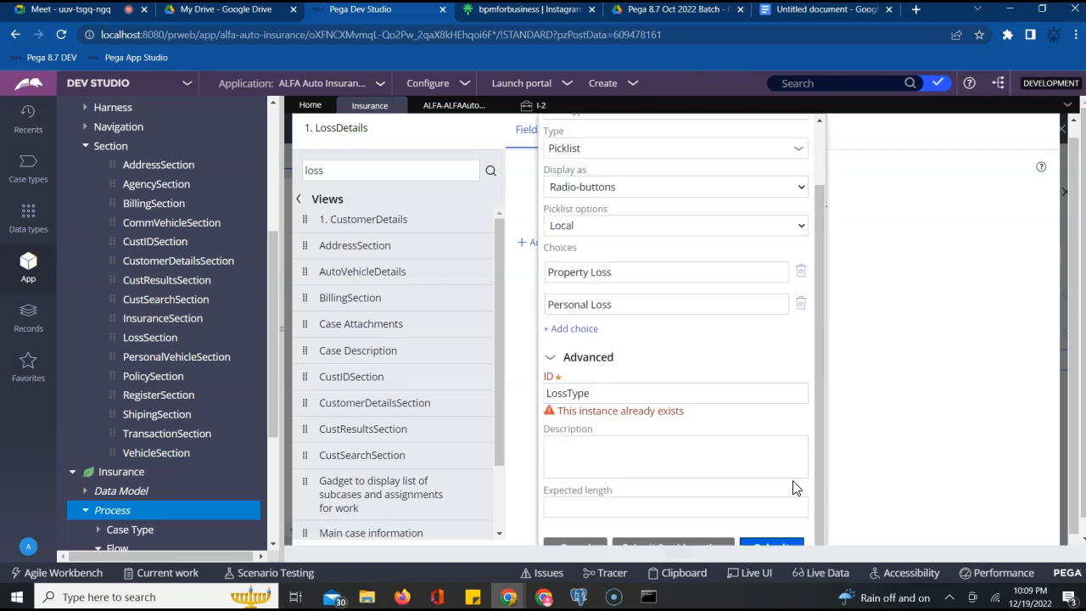
Step: Change the new picklist field's ID to LossCategory
left_click(570, 394)
left_click(550, 394)
type(".")
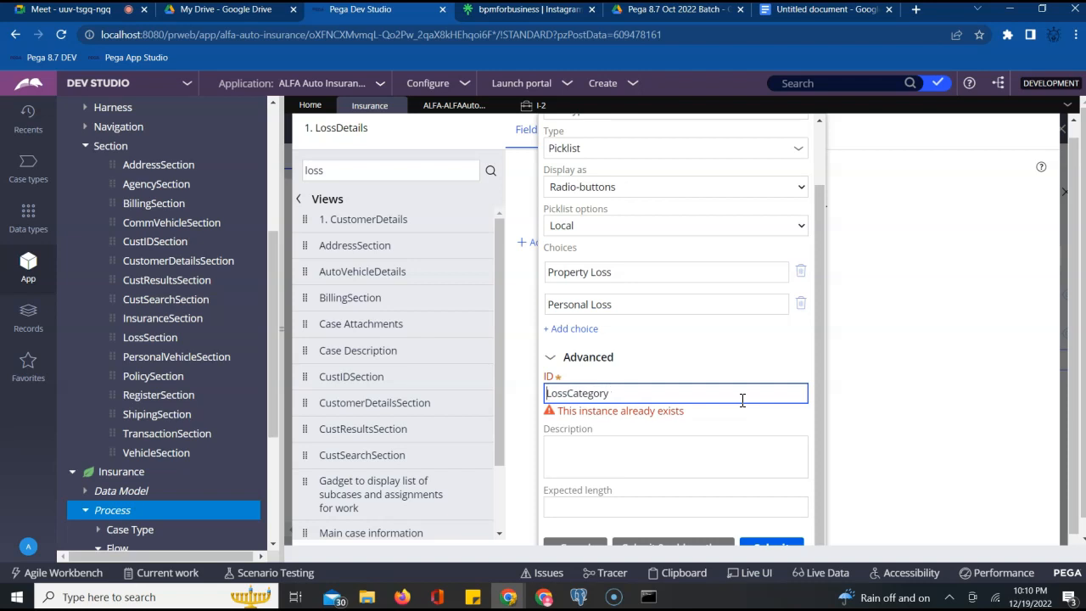
Step: Submit the LossType field and the LossDetails view, and save the Insurance case type
left_click(771, 543)
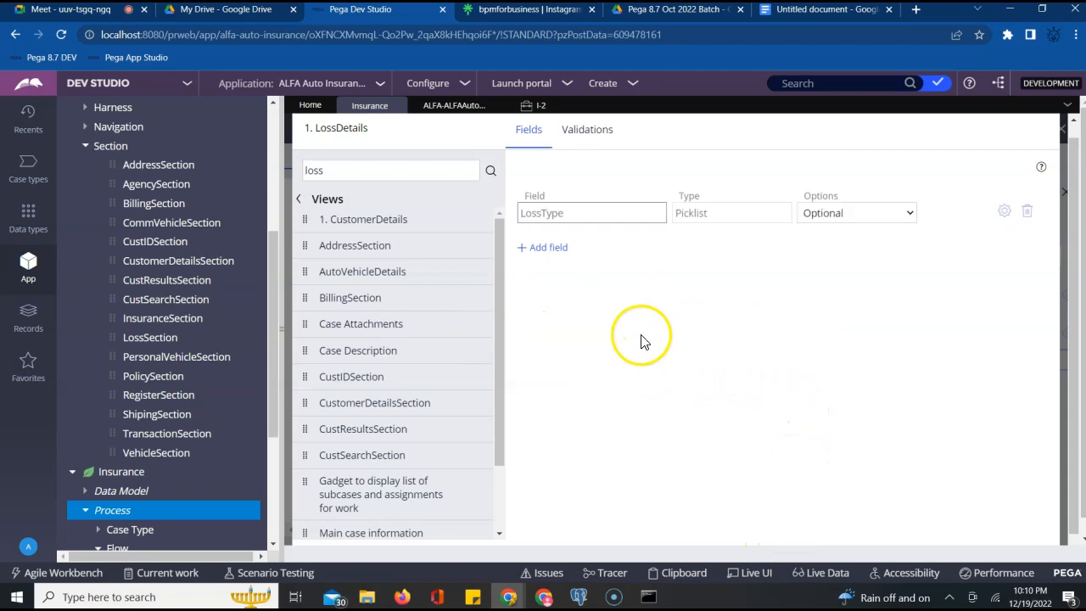
scroll(726, 376, "down", 2)
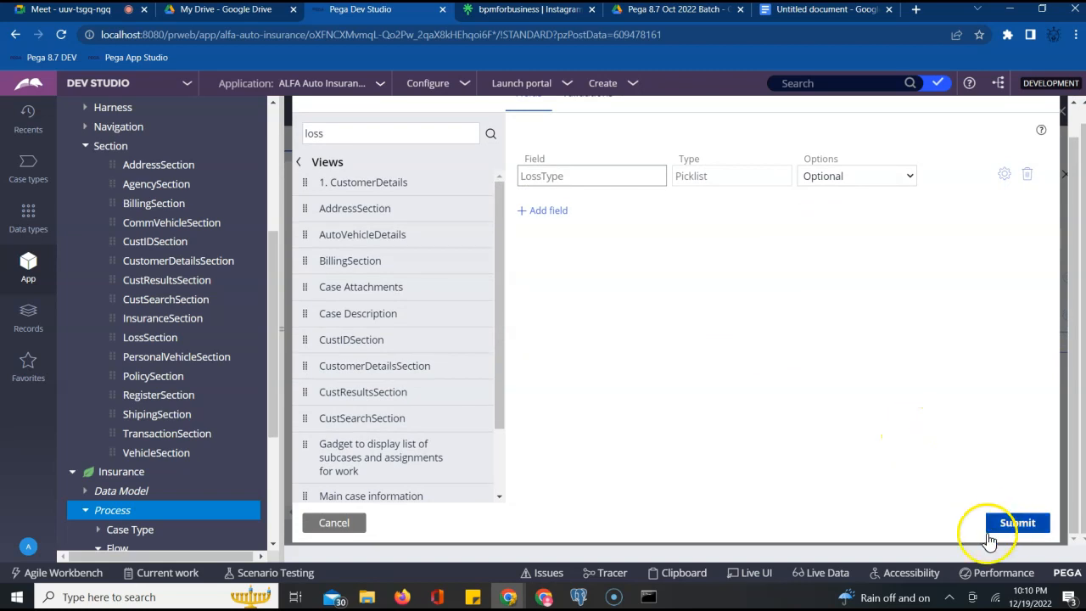
left_click(989, 538)
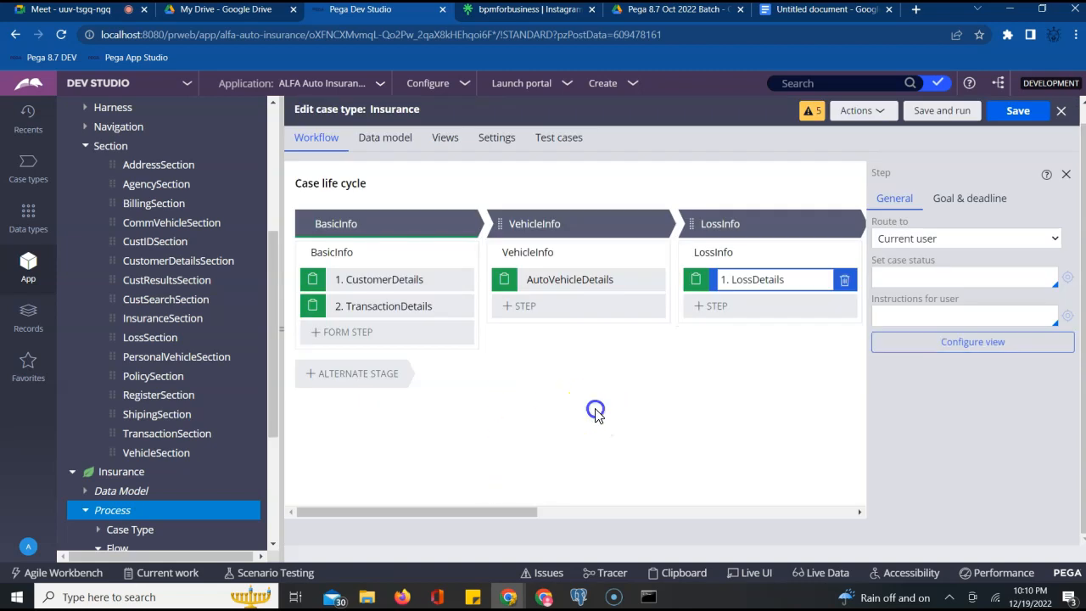
left_click(1010, 113)
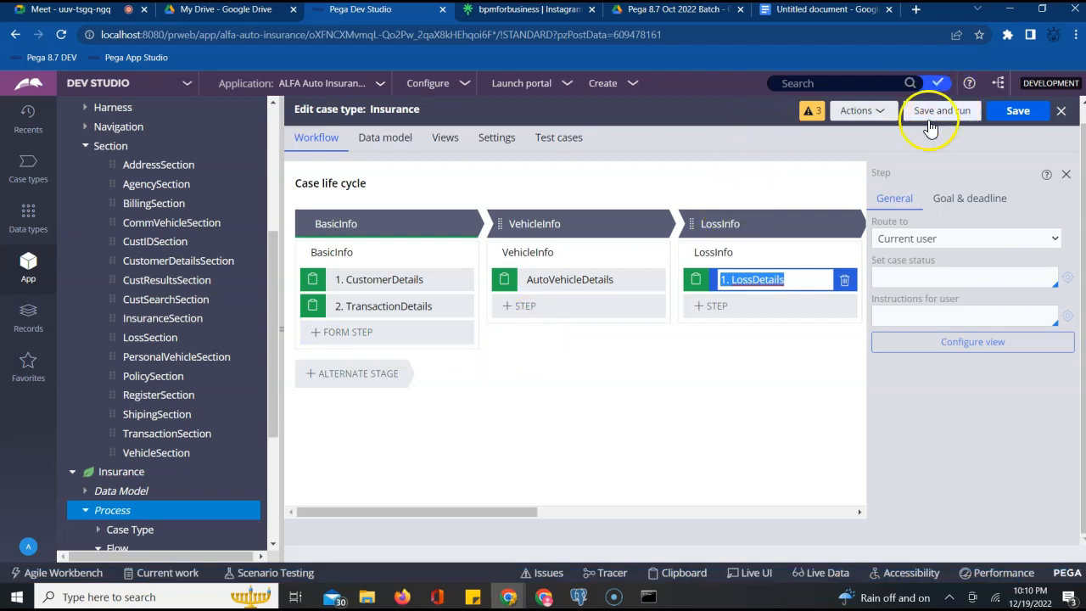
Step: Launch the Tracer, return to the Insurance case type, and save and run it as a new case
left_click(611, 575)
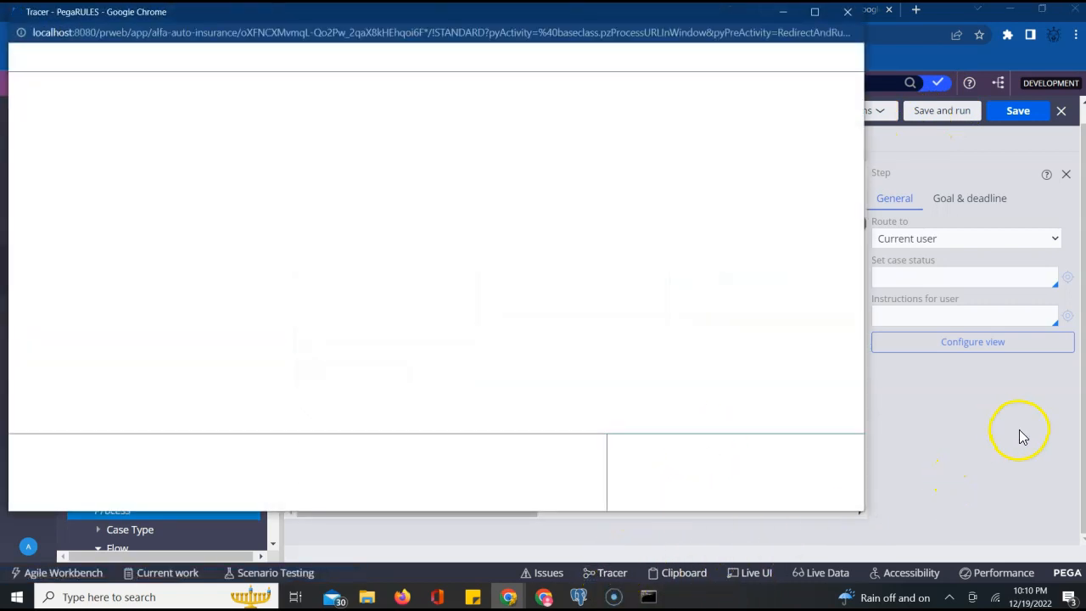
left_click(973, 439)
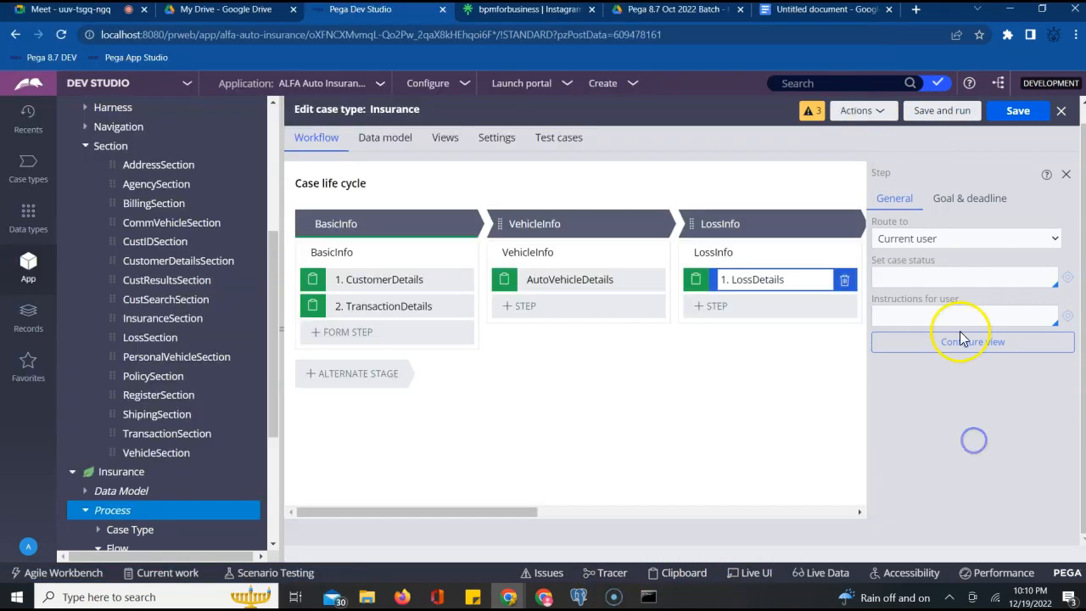
left_click(920, 113)
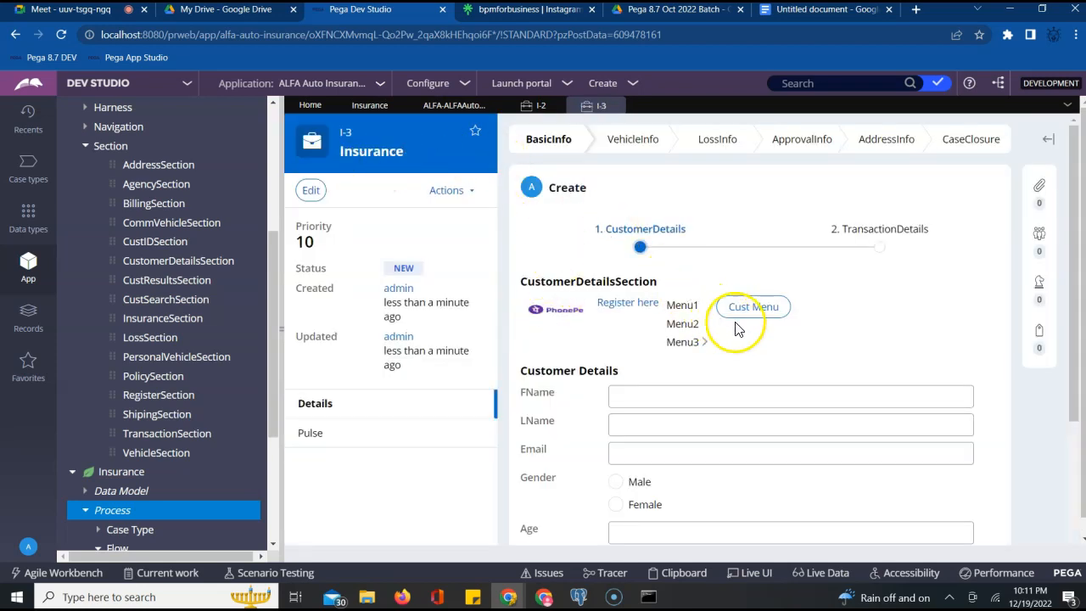
Step: Review the new case's stages and CustomerDetails form, and continue to the TransactionDetails step
scroll(890, 318, "down", 1)
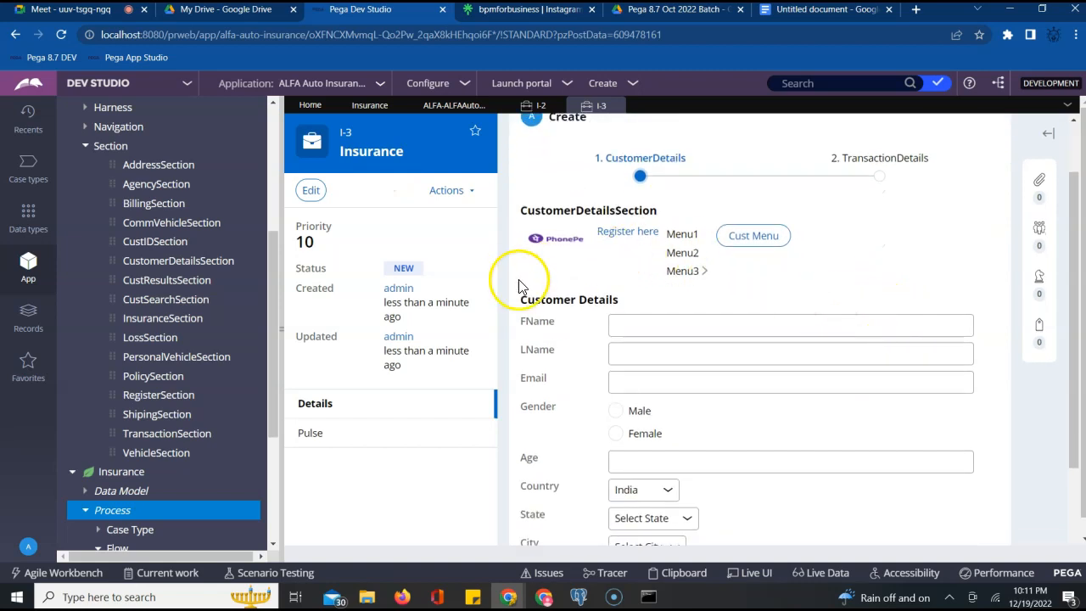
scroll(640, 345, "down", 1)
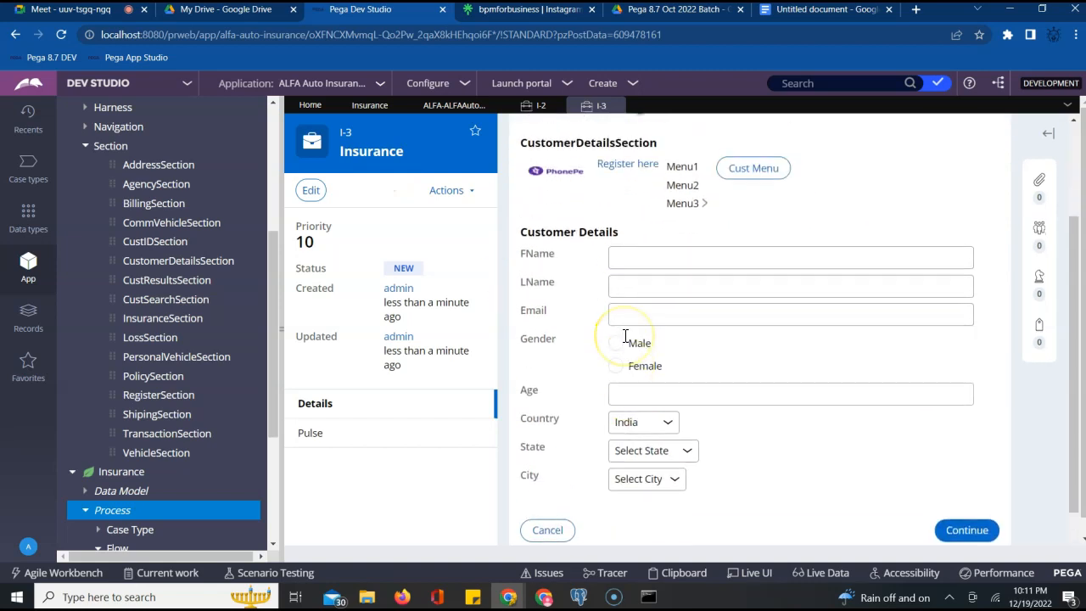
scroll(626, 336, "up", 2)
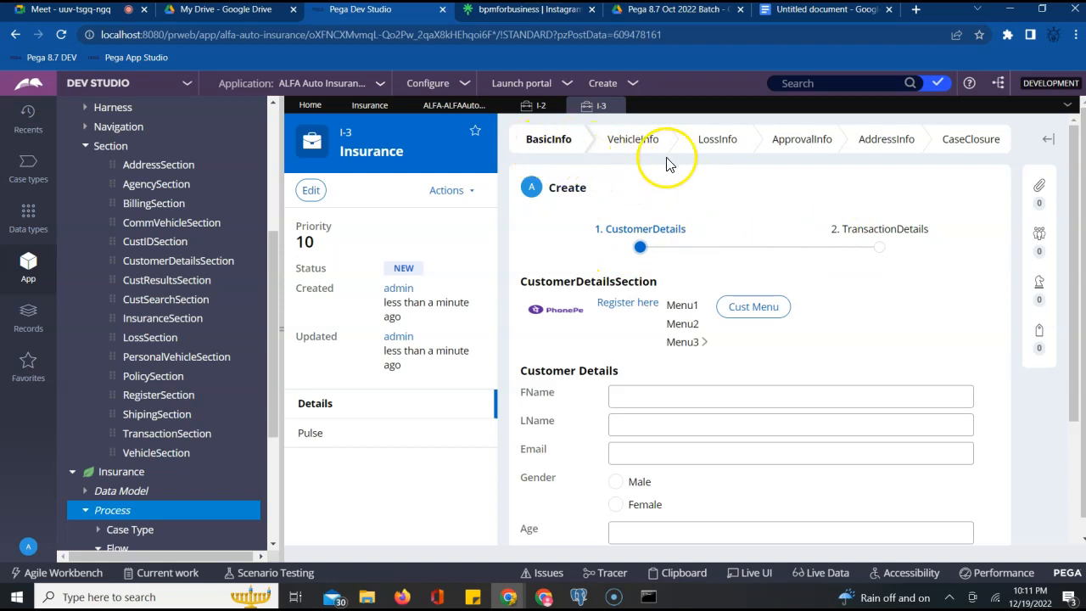
left_click(546, 144)
left_click(644, 149)
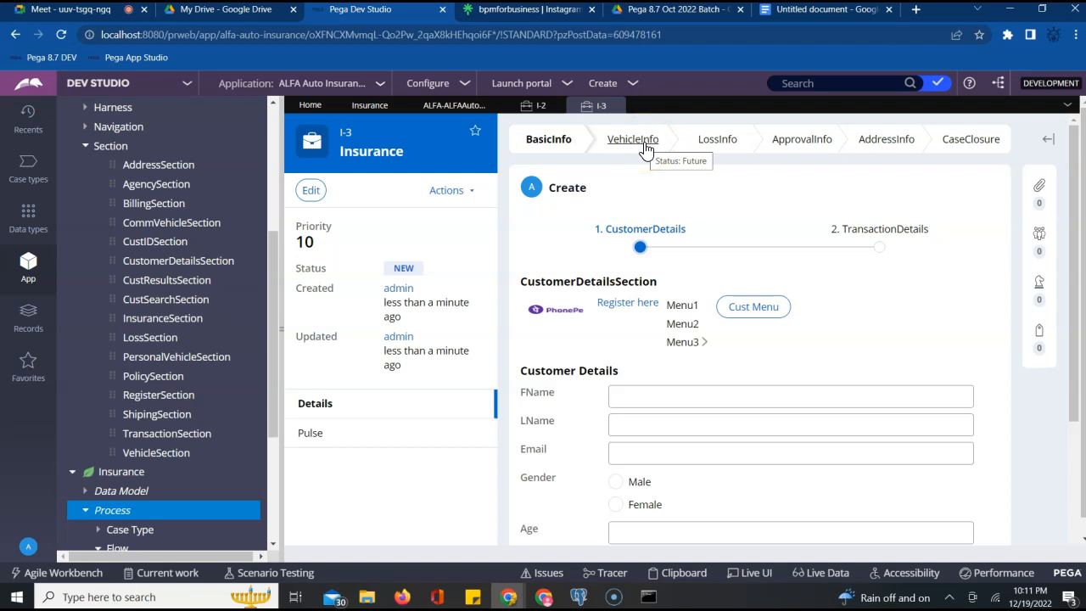
left_click(711, 151)
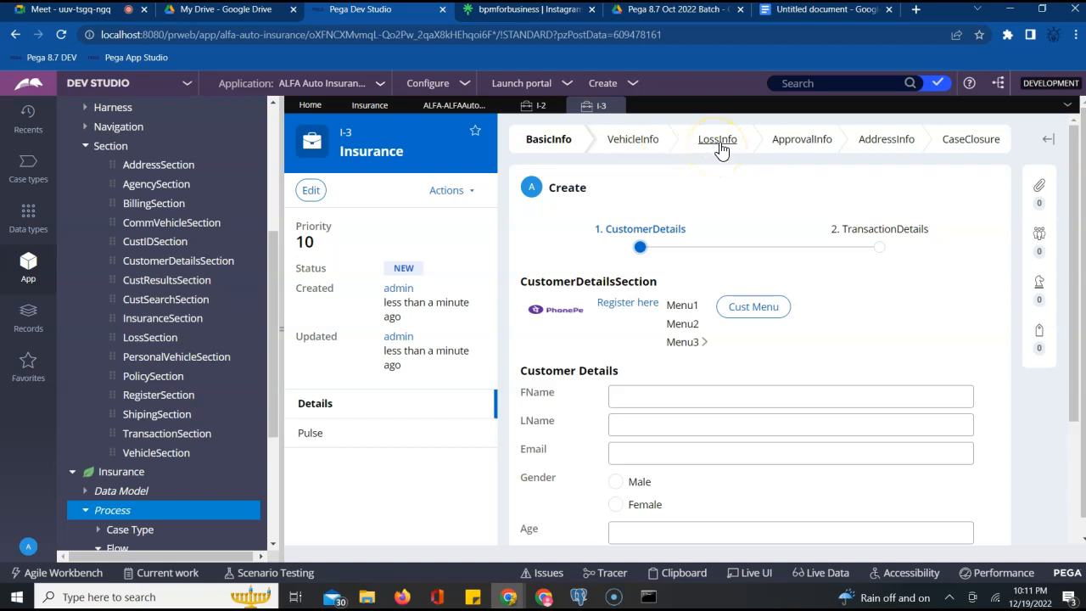
left_click(804, 145)
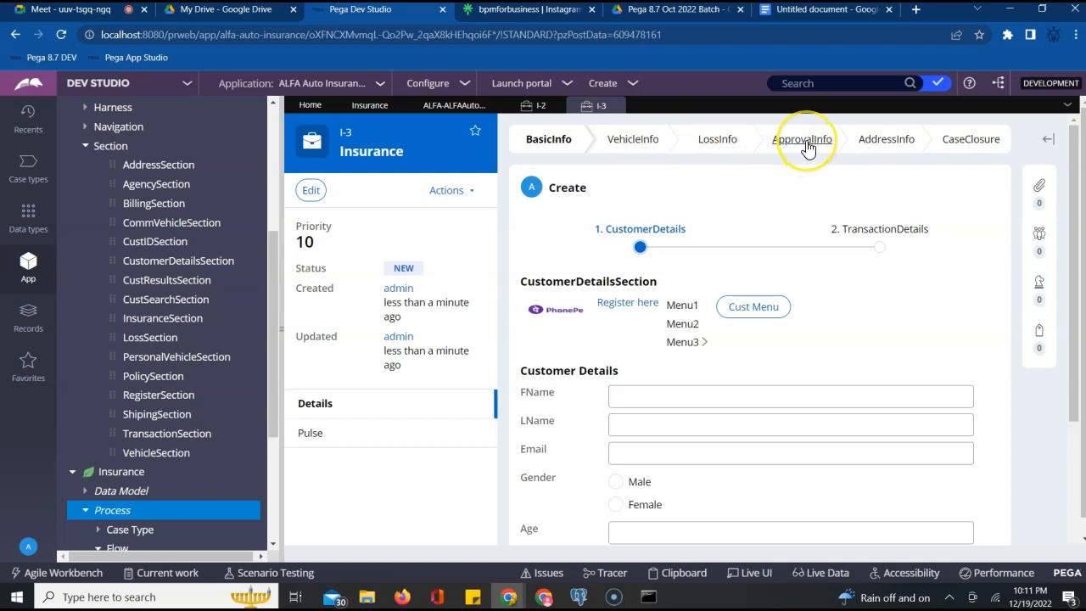
left_click(639, 253)
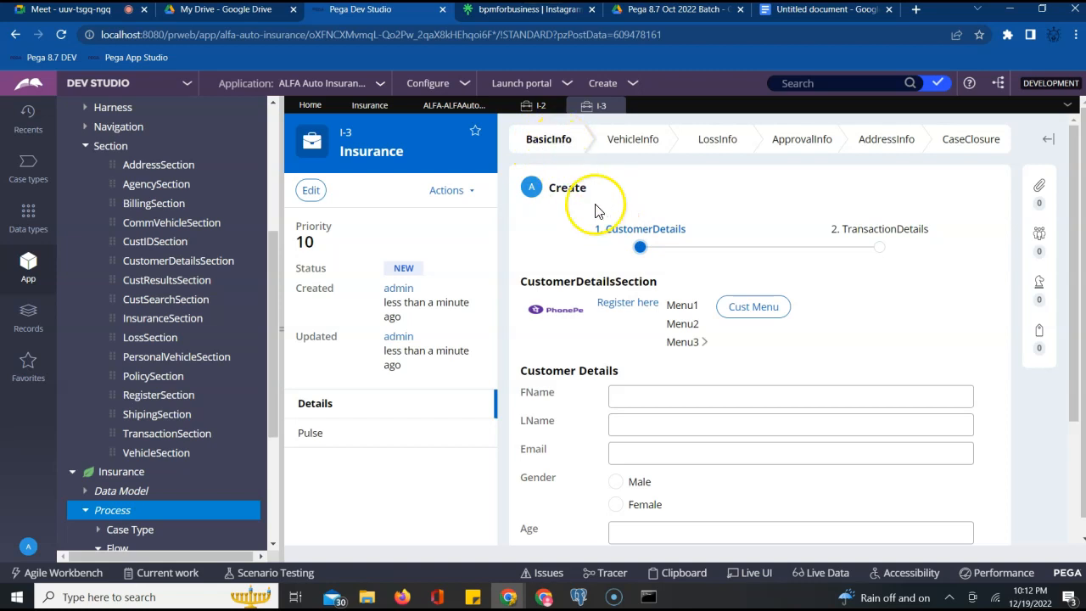
scroll(901, 316, "down", 2)
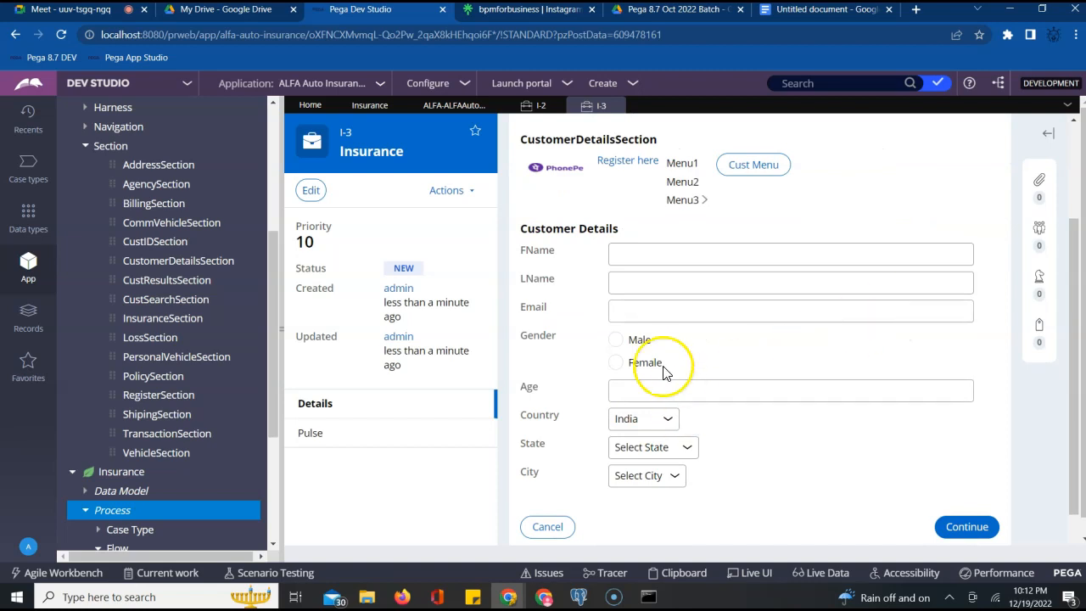
left_click(972, 529)
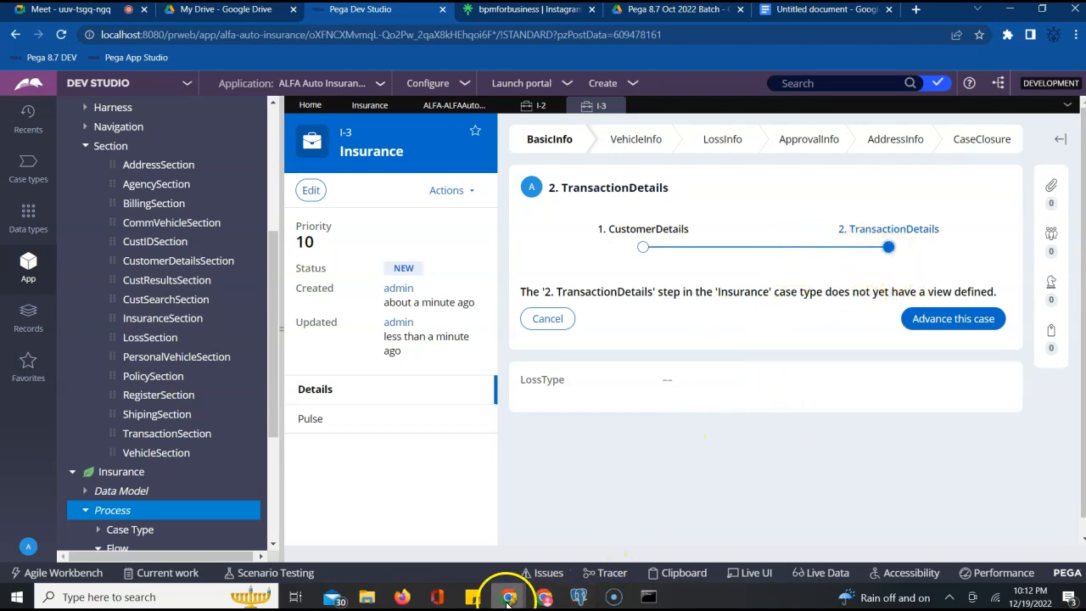
Step: Switch to the Tracer window and pause tracing
mouse_move(507, 596)
left_click(651, 534)
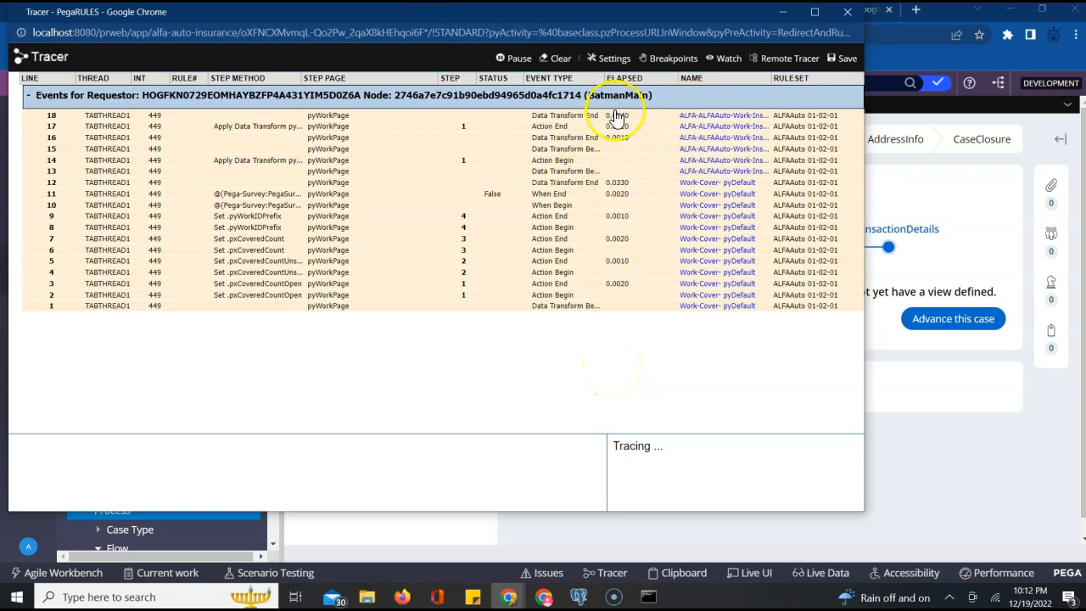
left_click(515, 58)
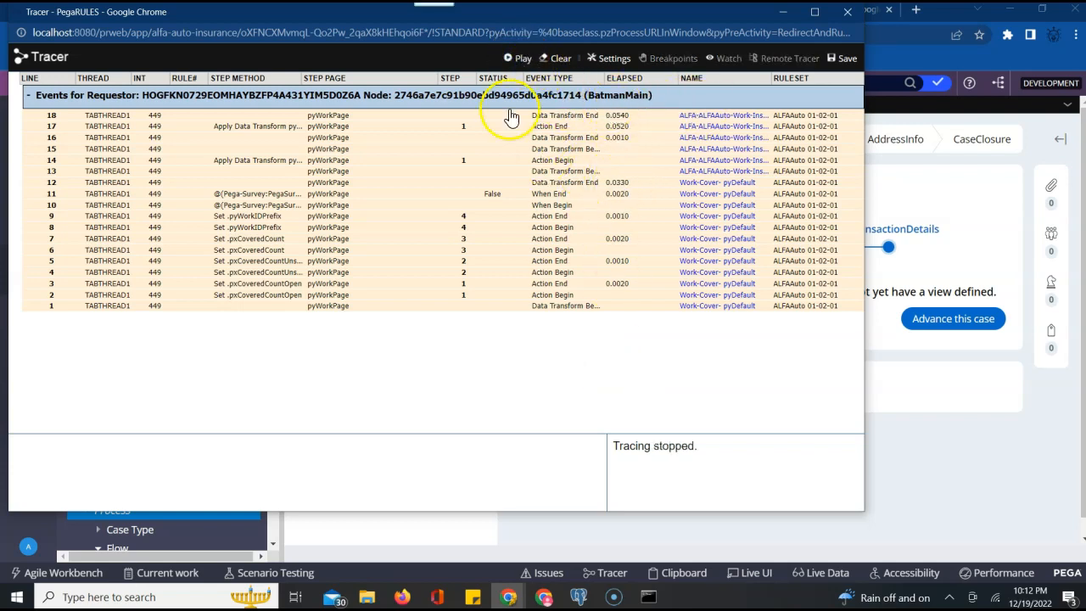
Step: Examine the Tracer settings for event types, rulesets and pages to trace, cancel them and close the Tracer
left_click(607, 57)
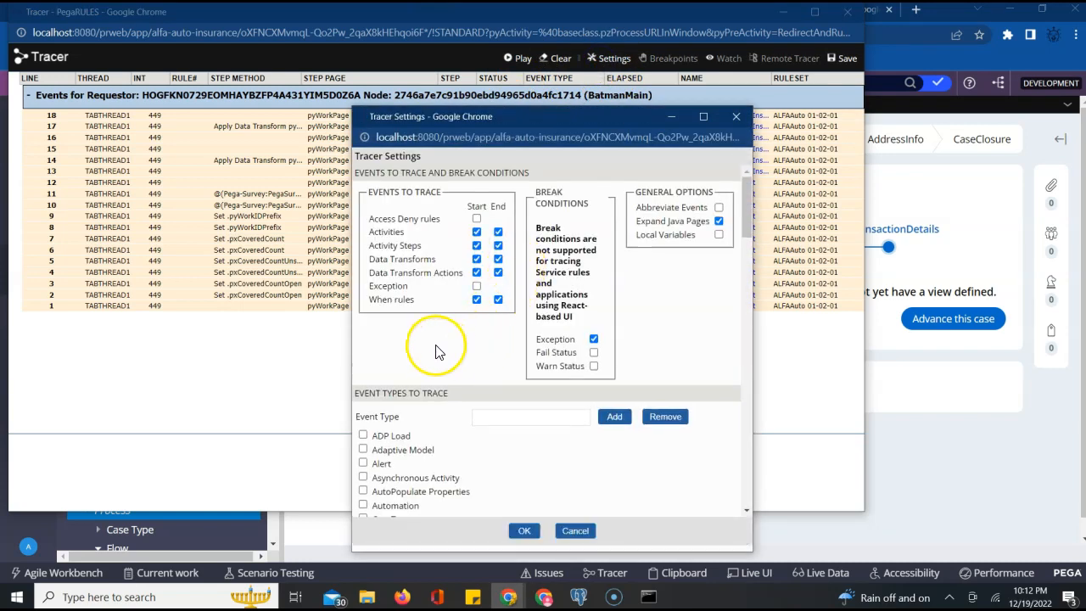
scroll(434, 351, "down", 2)
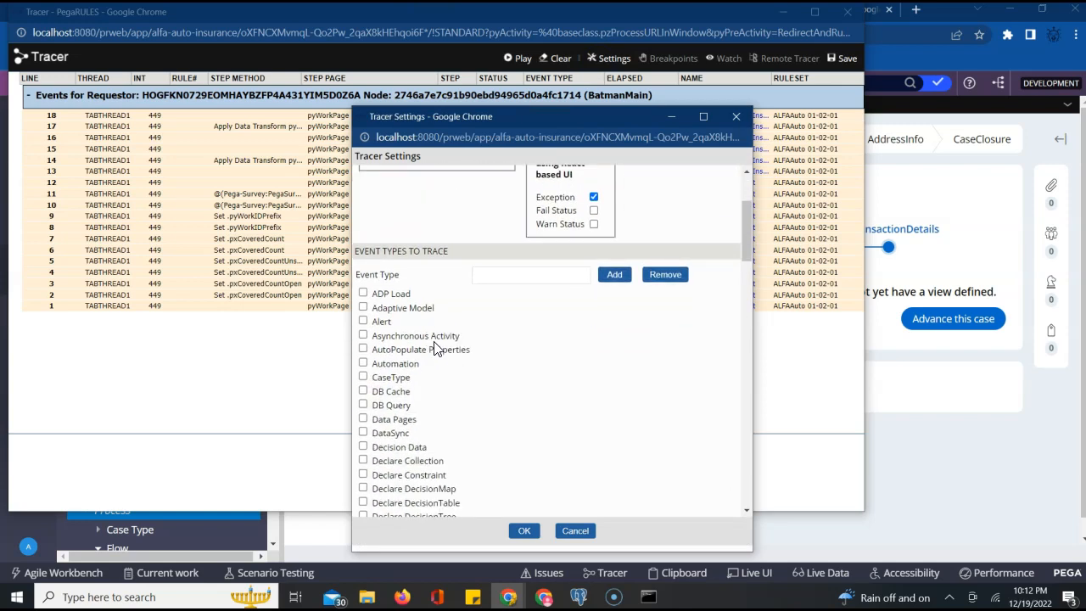
scroll(433, 350, "down", 2)
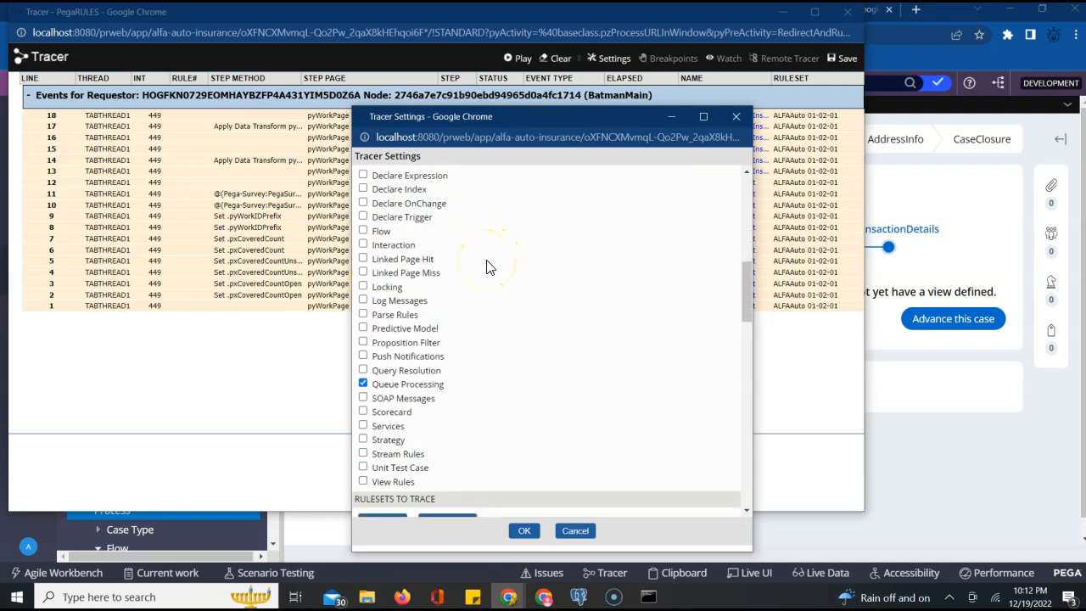
scroll(488, 266, "down", 3)
scroll(488, 267, "down", 2)
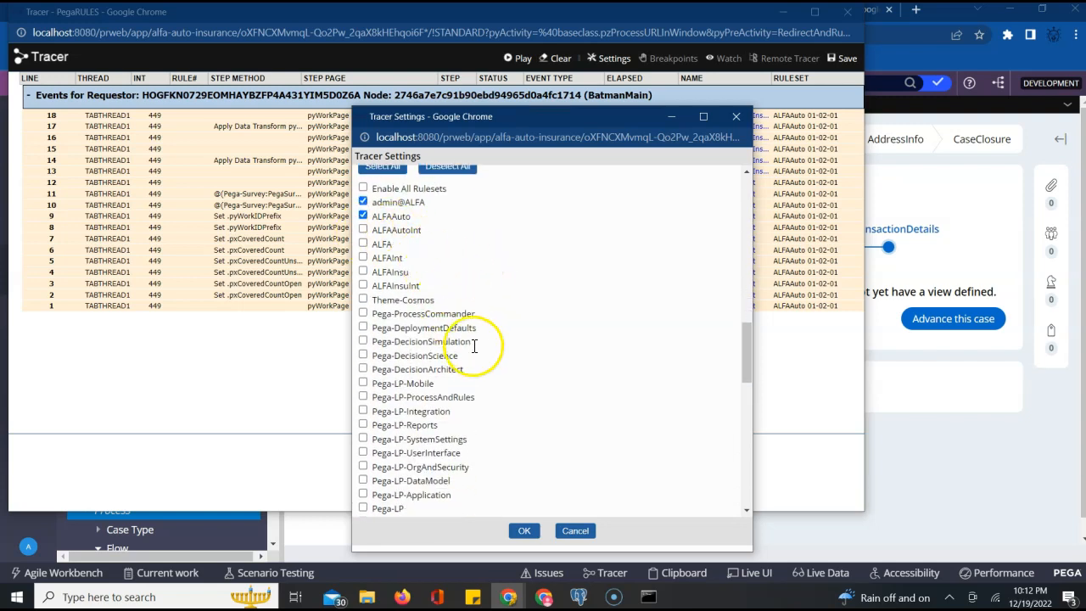
scroll(482, 365, "down", 2)
scroll(482, 373, "down", 8)
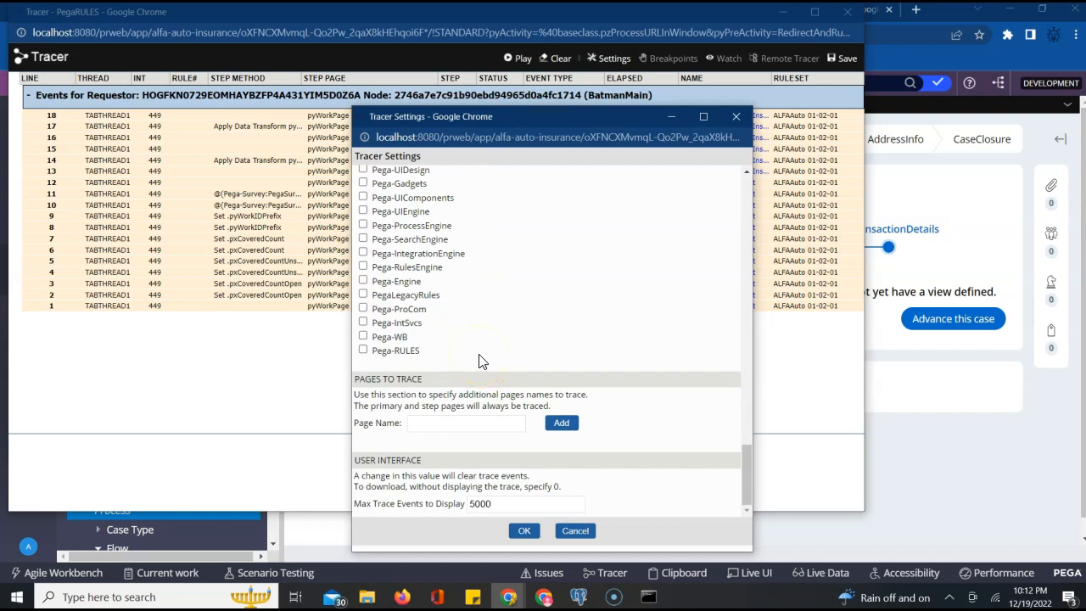
scroll(477, 359, "up", 6)
scroll(475, 358, "up", 10)
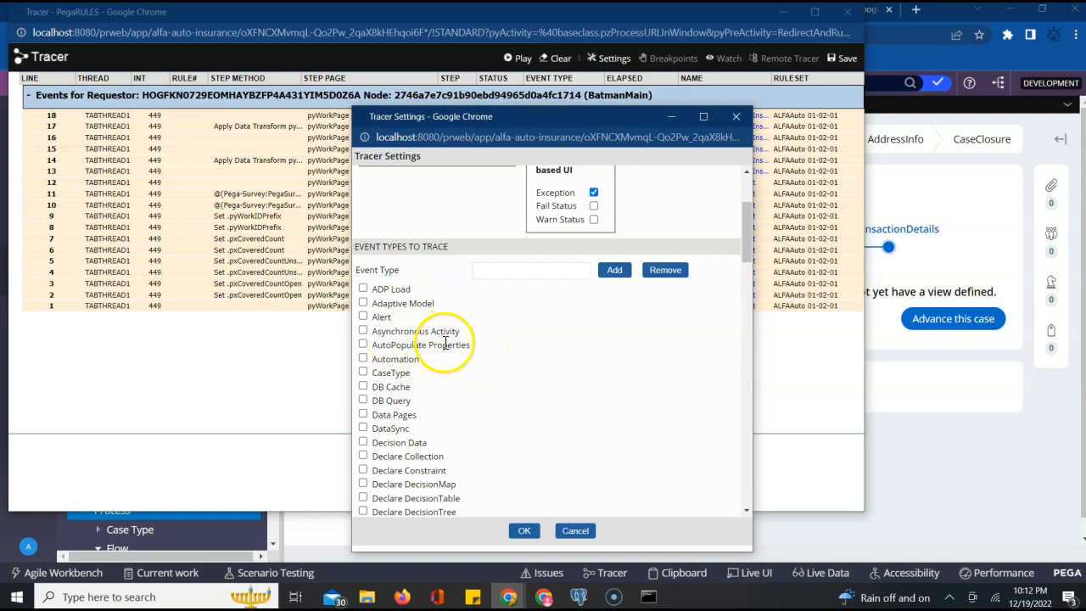
scroll(432, 346, "down", 1)
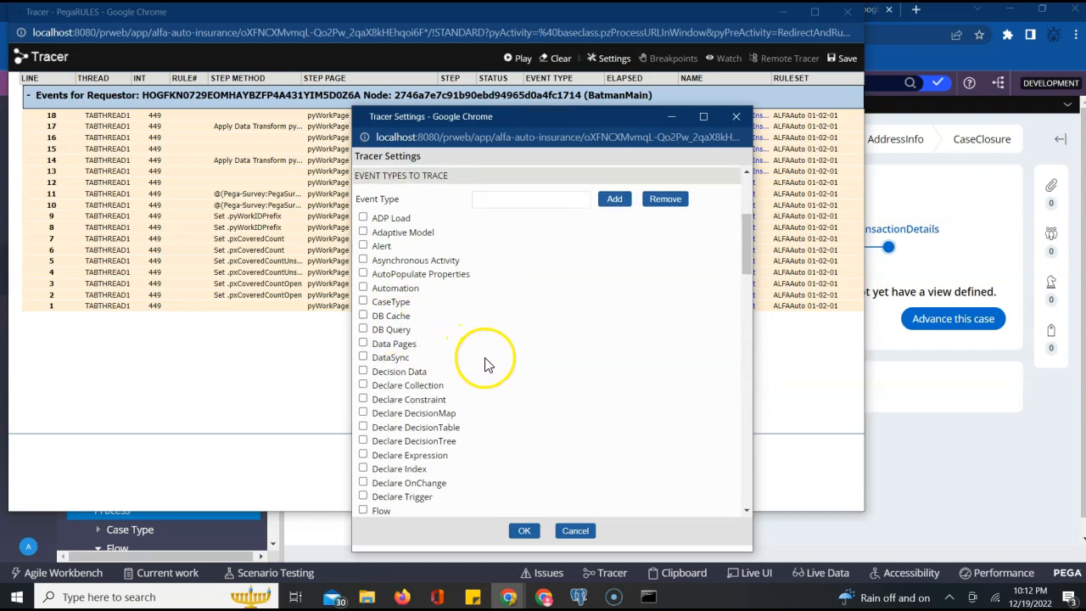
left_click(575, 532)
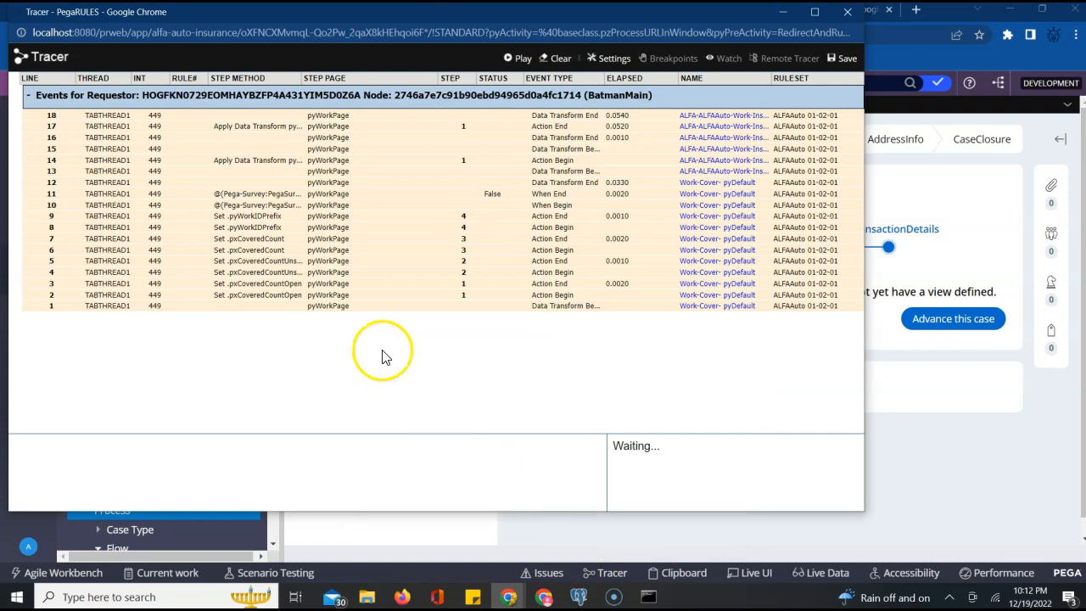
left_click(846, 17)
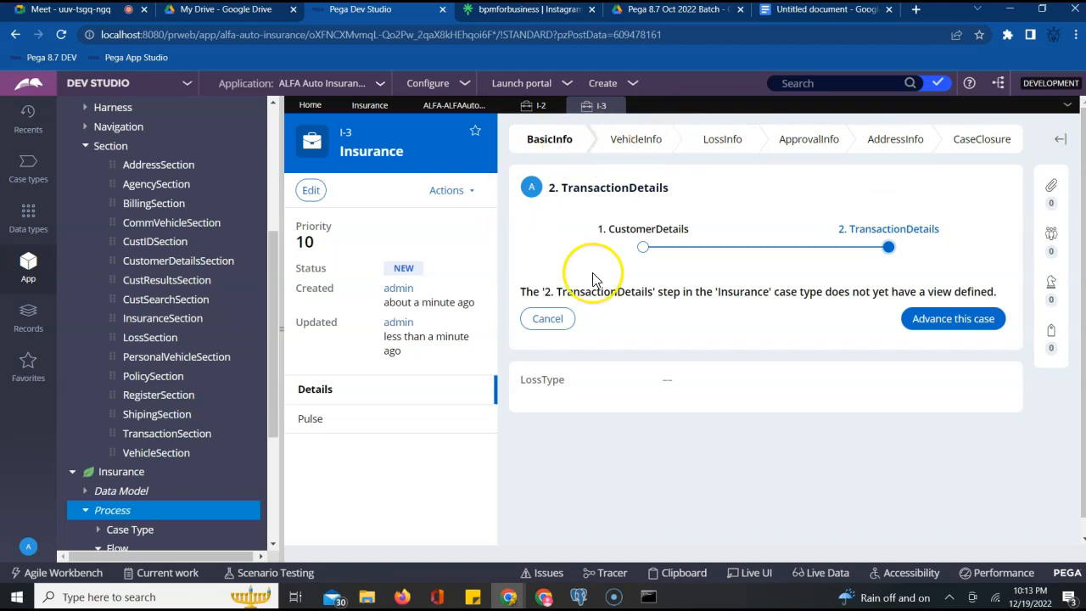
Step: Advance the case past TransactionDetails and submit the AutoVehicleDetails form to reach the LossInfo stage
left_click(926, 321)
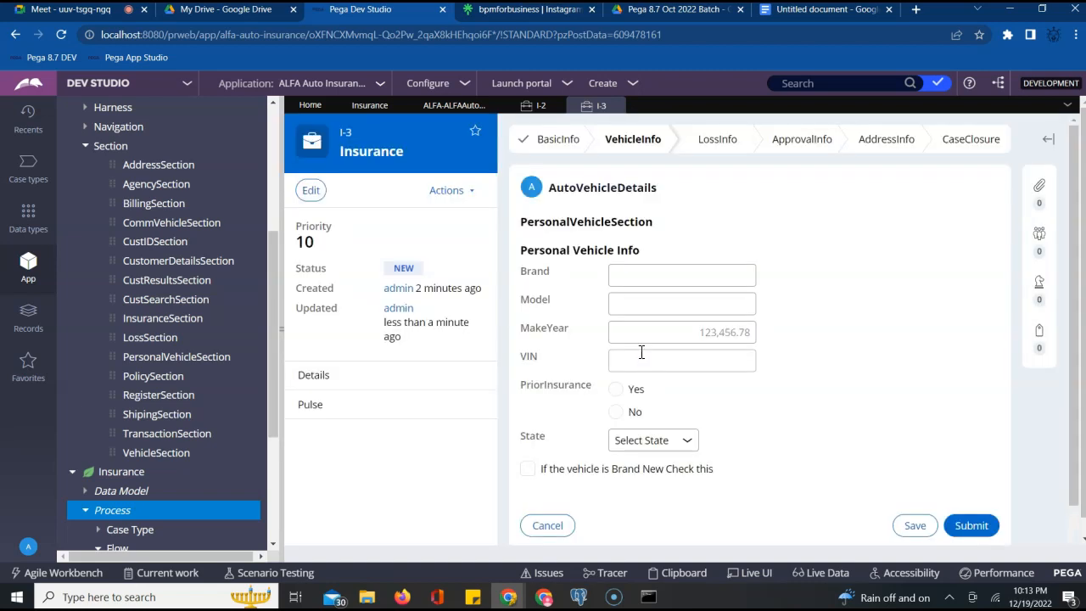
scroll(661, 317, "down", 1)
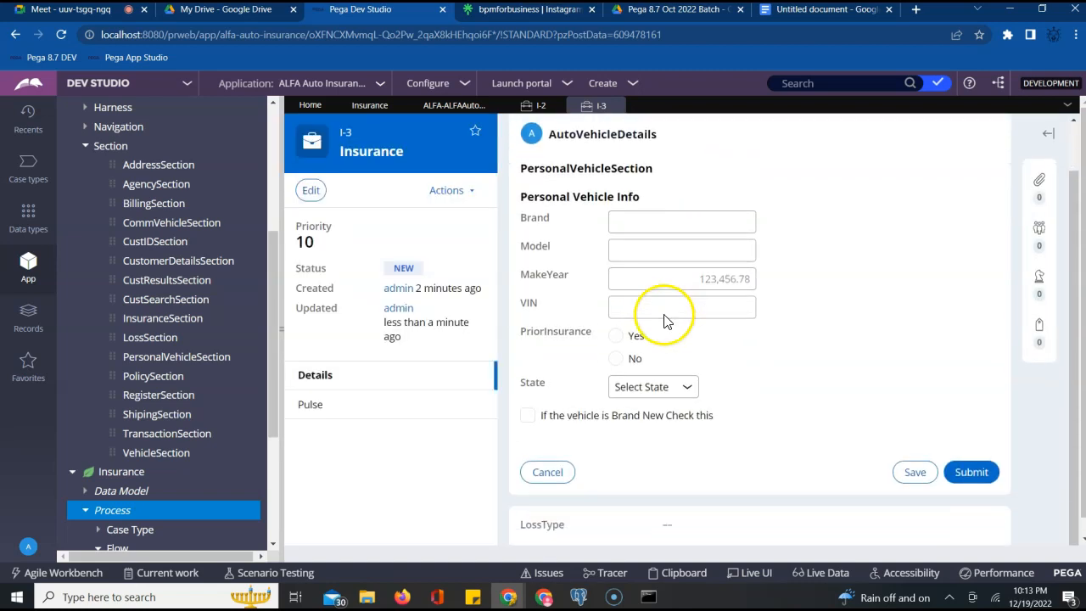
scroll(665, 314, "up", 1)
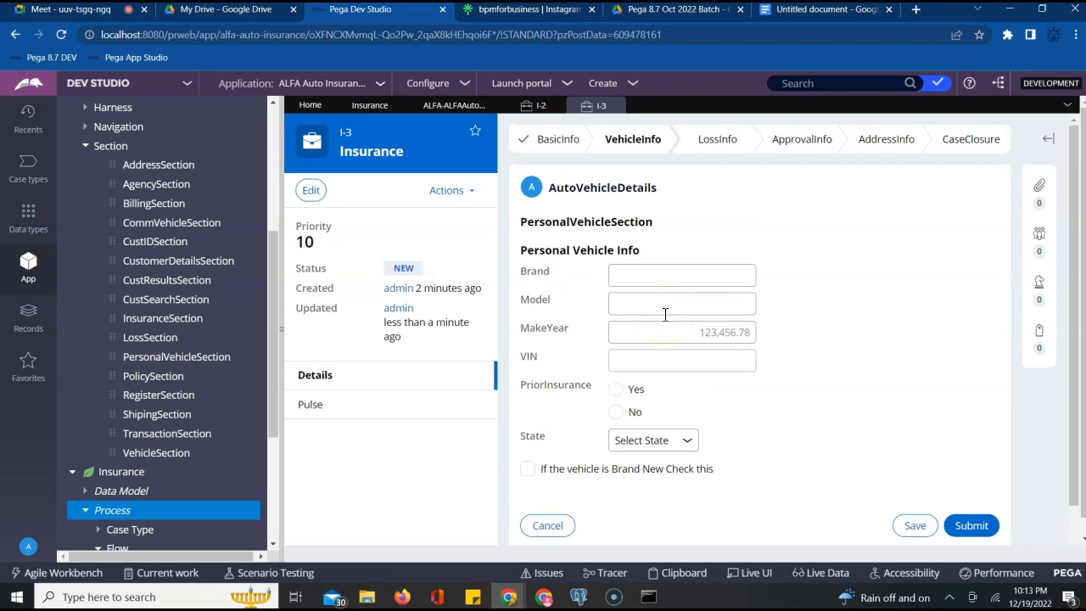
left_click(975, 525)
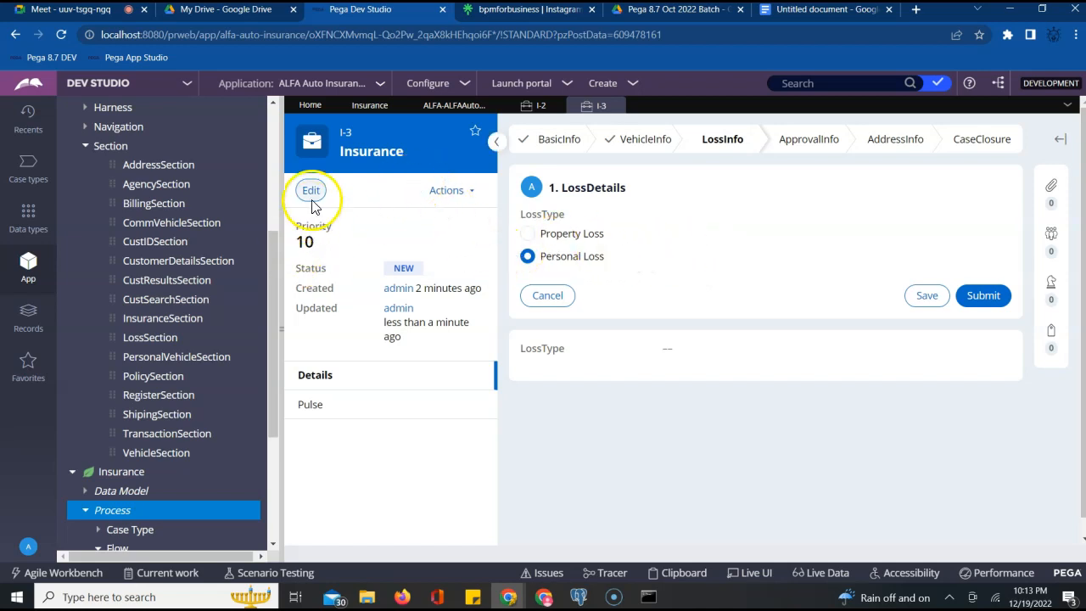
Step: List the Insurance class instances and open its ALFA-ALFAAuto-Work-Insurance class rule from SysAdmin
left_click(121, 473)
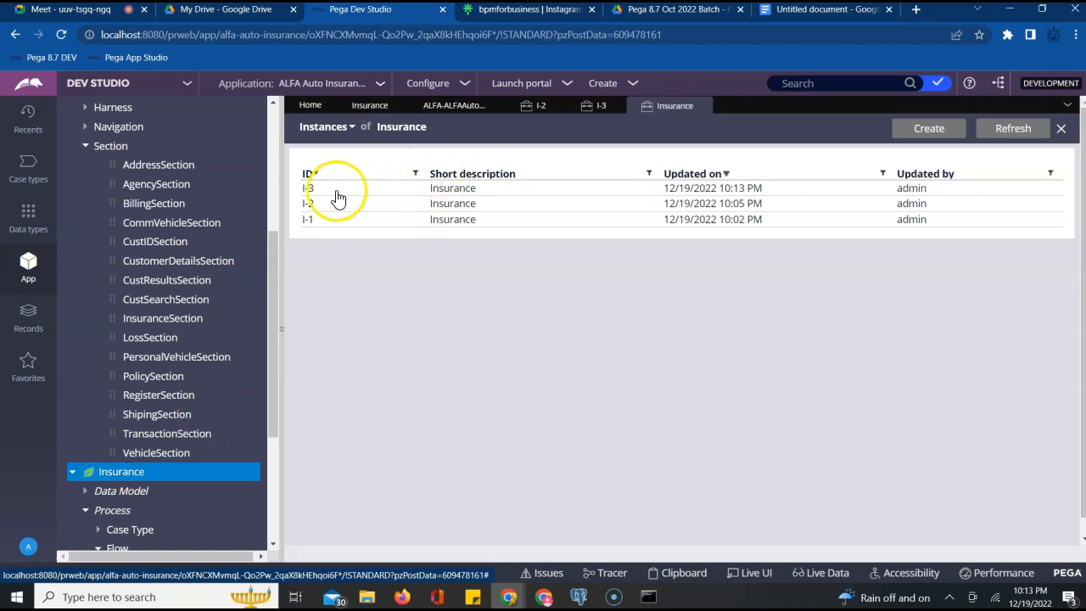
scroll(133, 502, "down", 3)
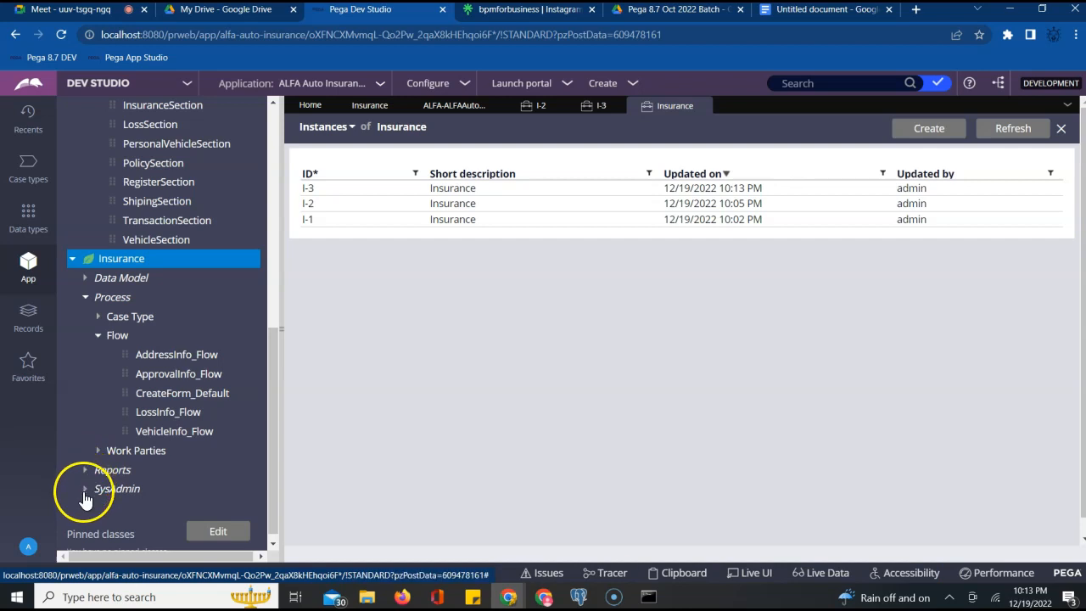
left_click(86, 490)
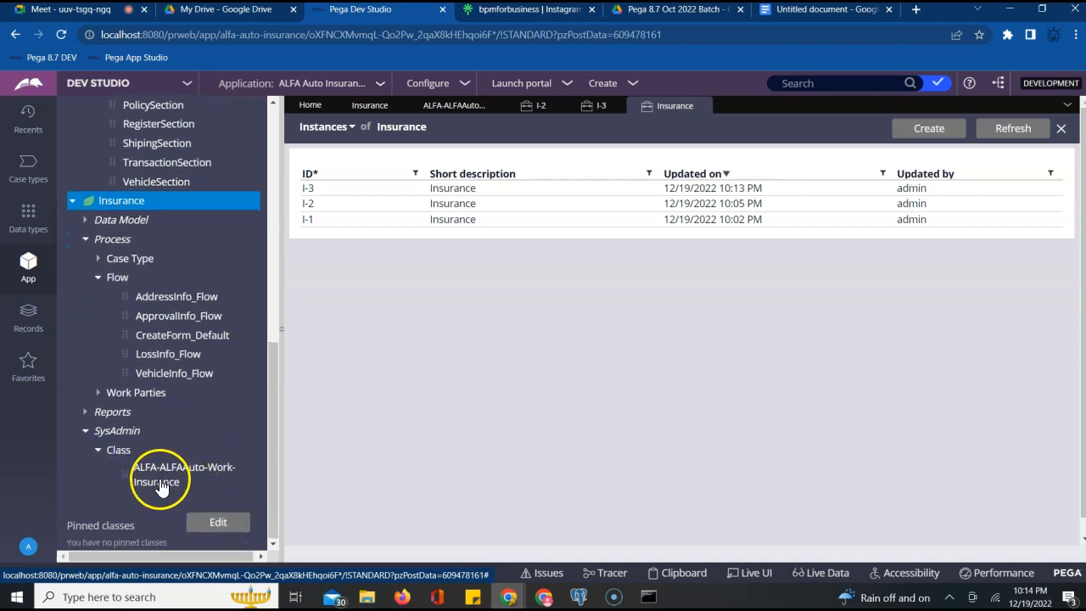
left_click(160, 482)
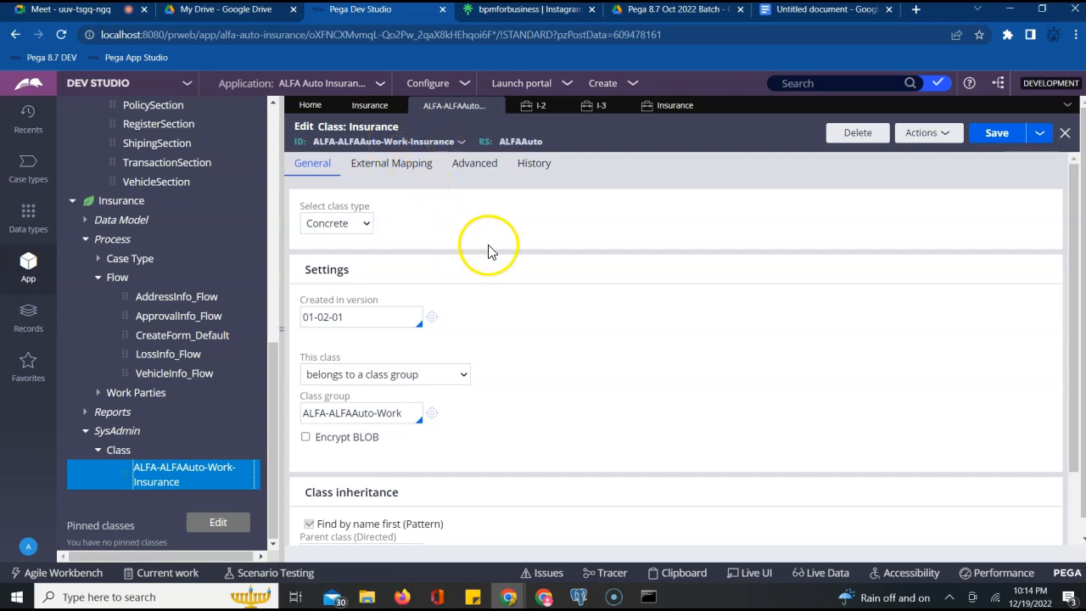
Step: Examine the Insurance class rule's class type, class group membership and inheritance settings
scroll(538, 339, "down", 1)
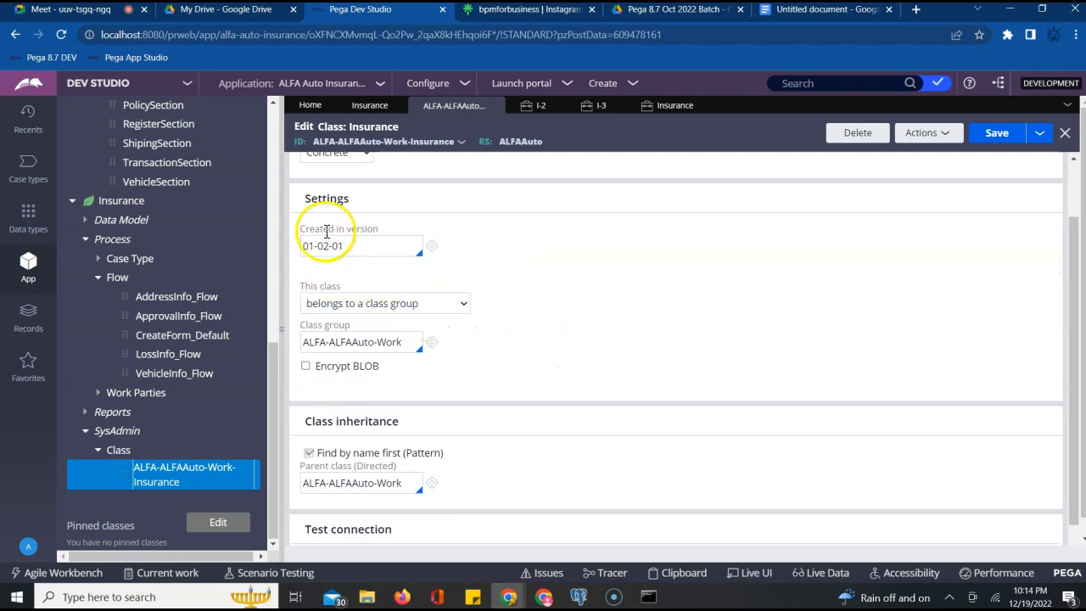
scroll(390, 248, "up", 1)
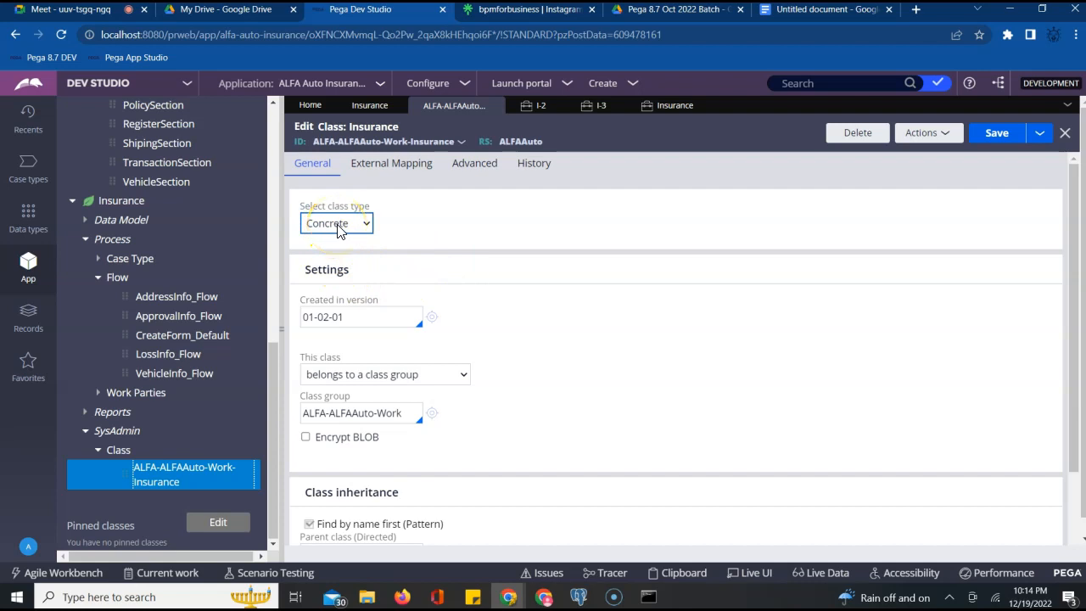
left_click(378, 375)
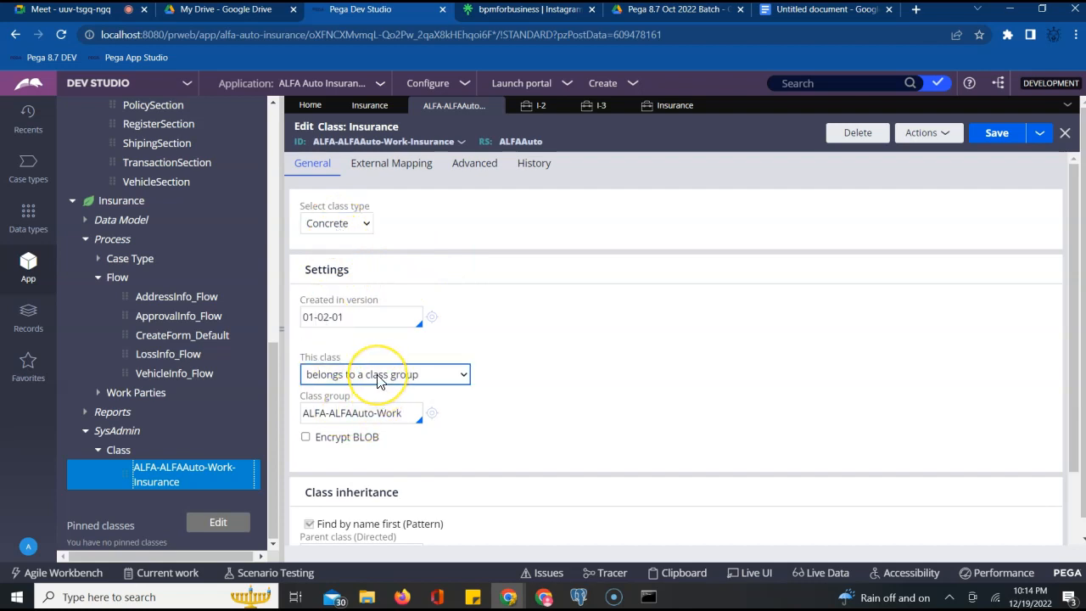
left_click(376, 412)
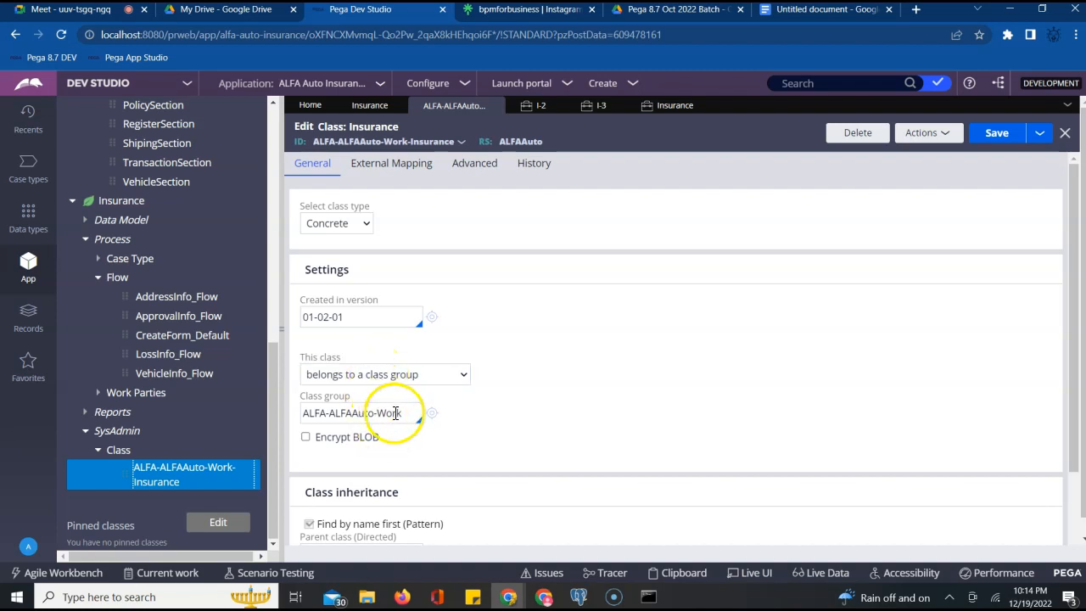
triple_click(393, 414)
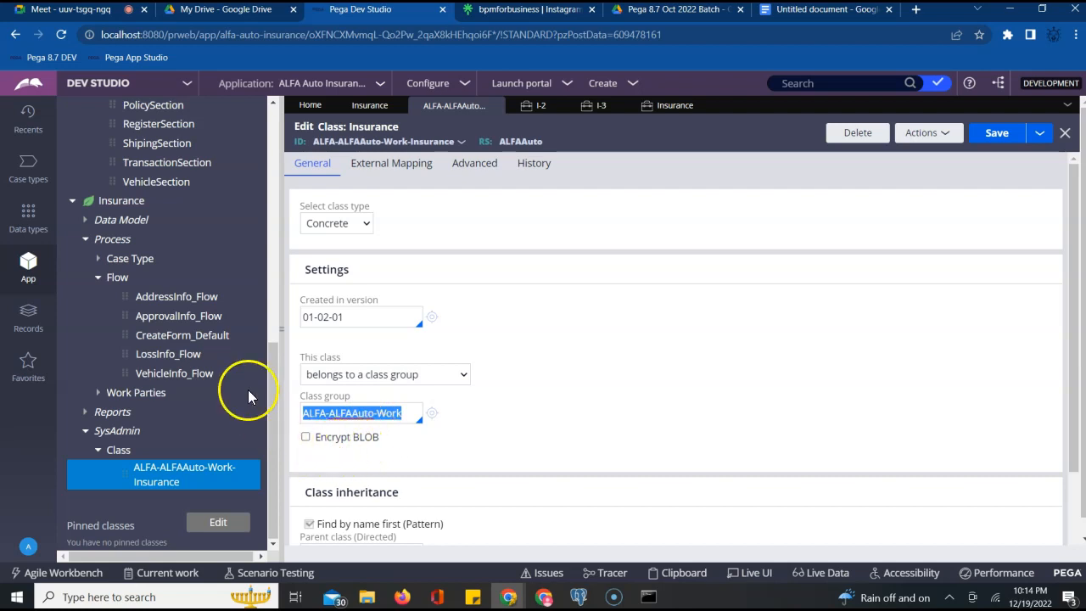
Step: List the ALFA-ALFAAuto-Work class instances and return to the class group setting in the Insurance class rule
scroll(241, 340, "up", 3)
scroll(223, 345, "up", 5)
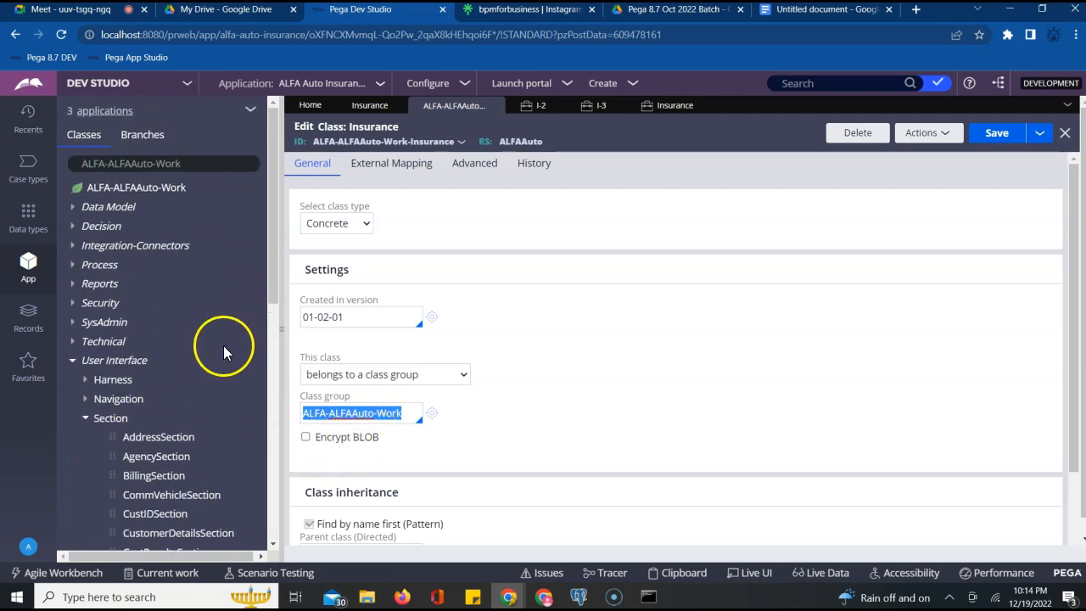
left_click(136, 187)
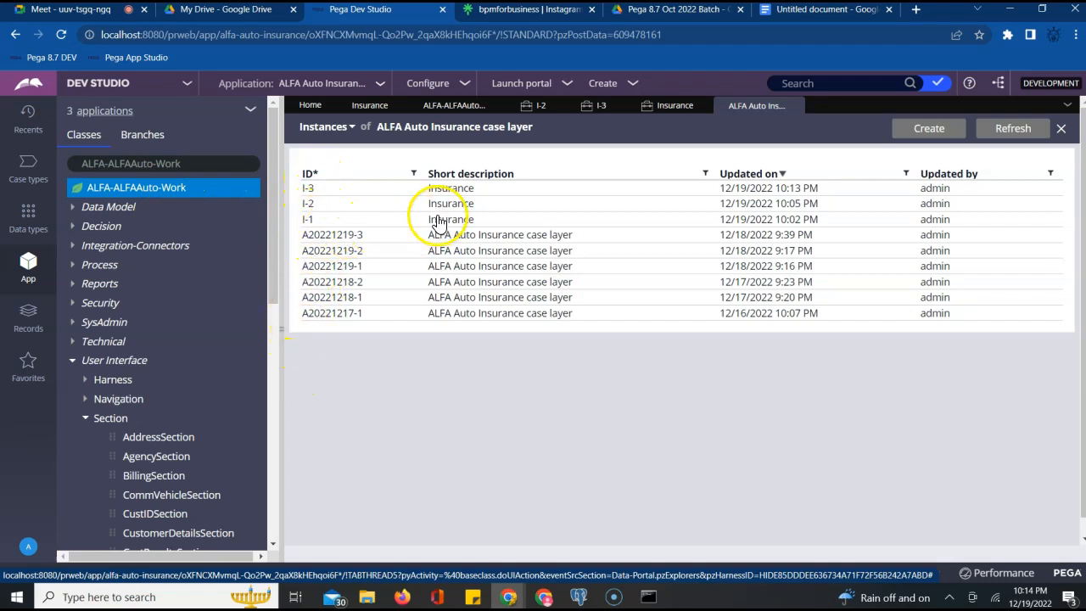
left_click(443, 106)
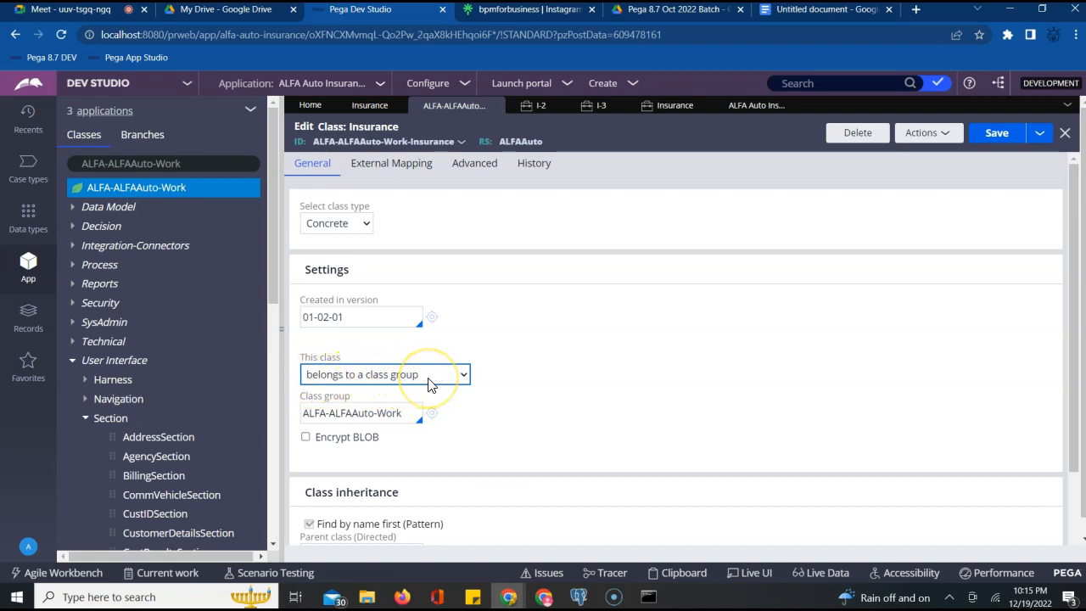
triple_click(411, 414)
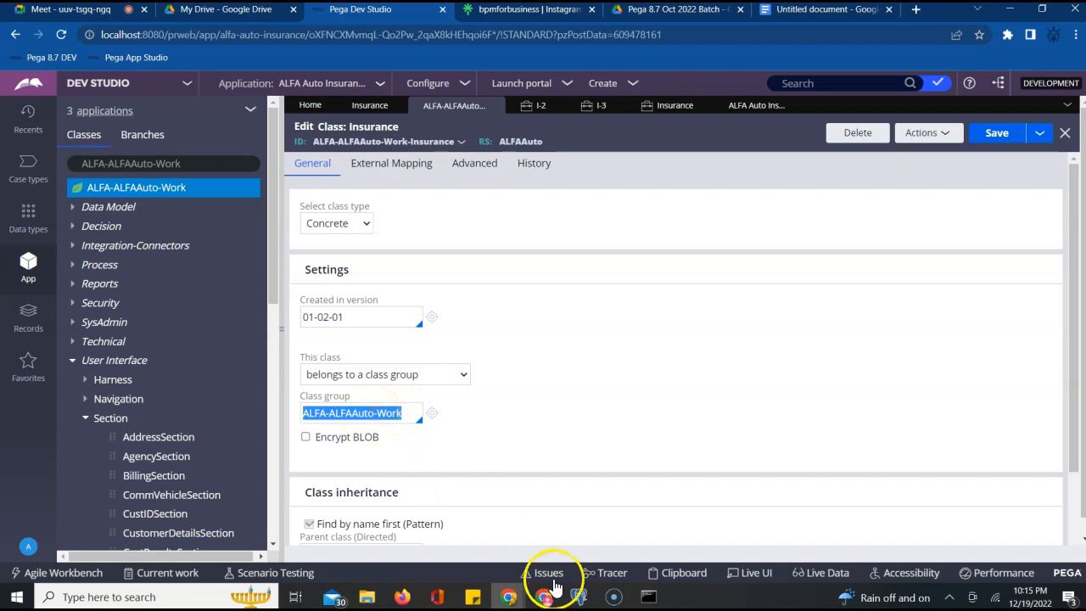
mouse_move(590, 600)
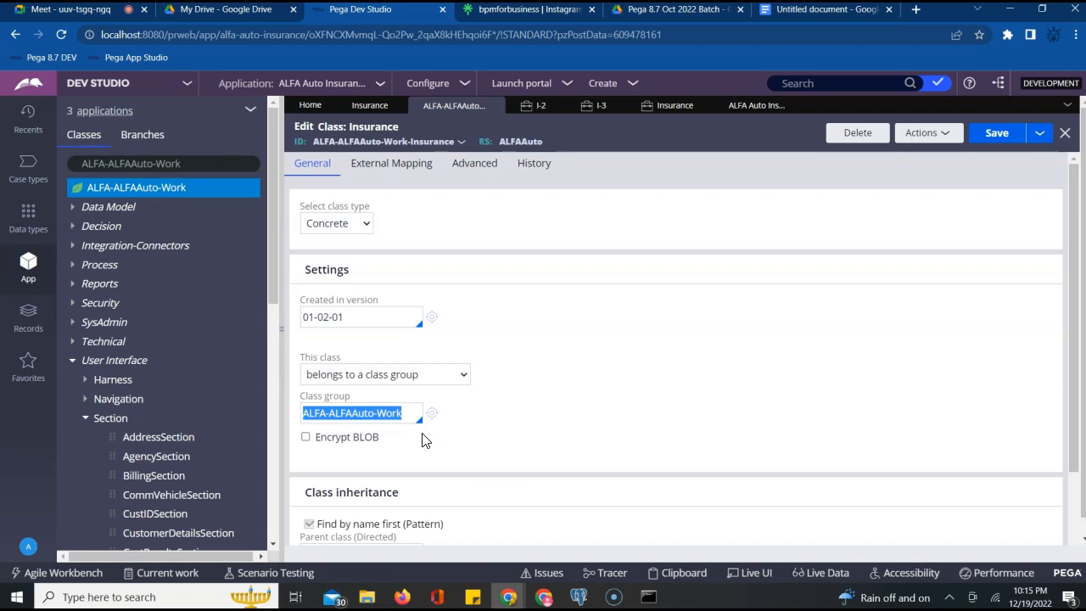
Step: Test the Insurance class's connection to its database table, examine the table mapping in the results and close them
scroll(478, 376, "down", 3)
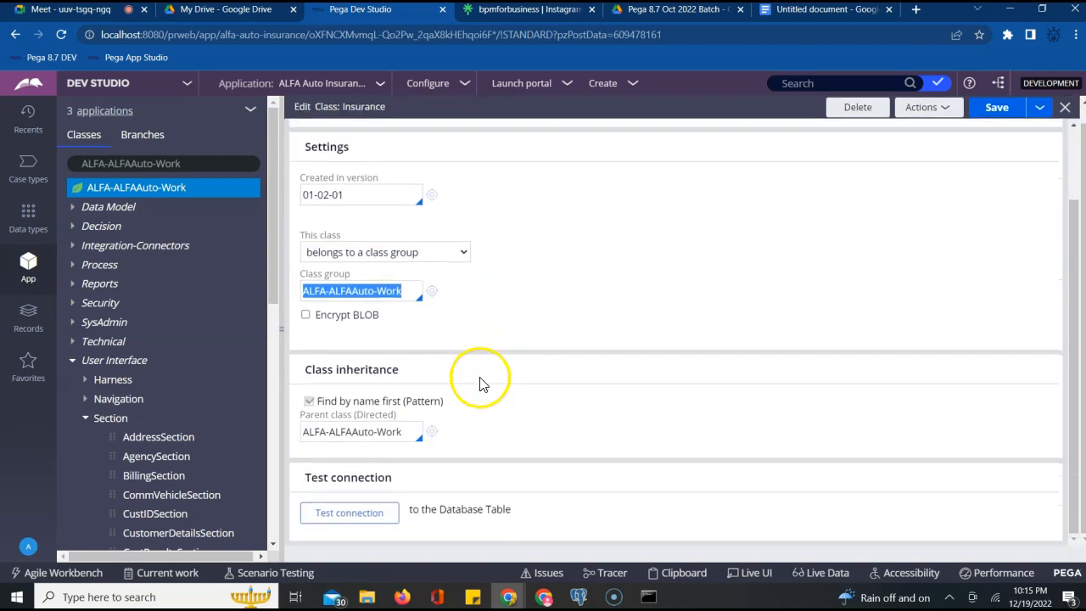
scroll(477, 386, "up", 3)
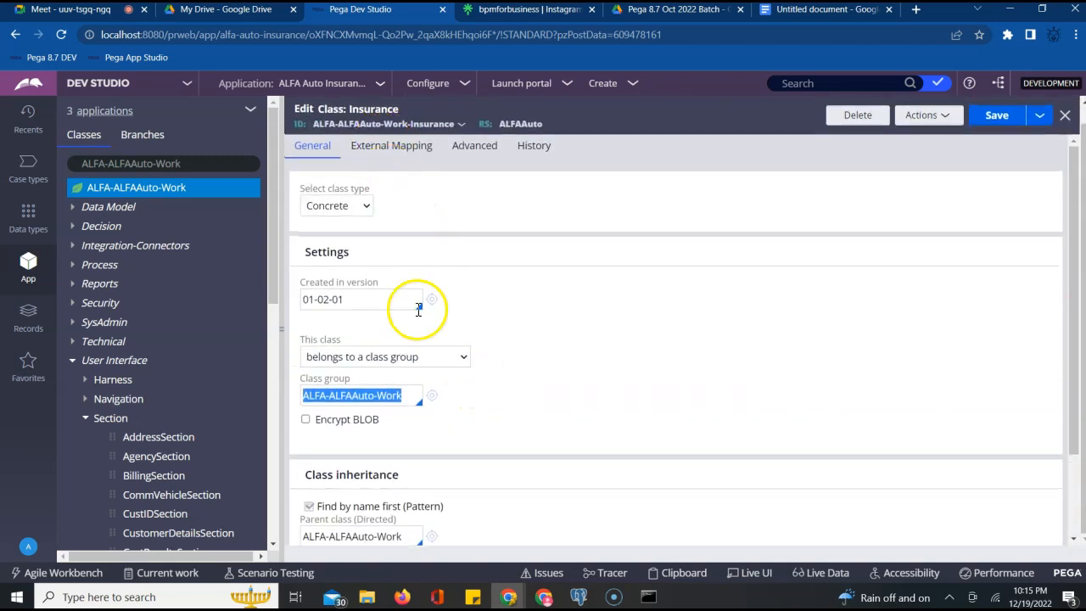
scroll(420, 509, "down", 3)
left_click(351, 515)
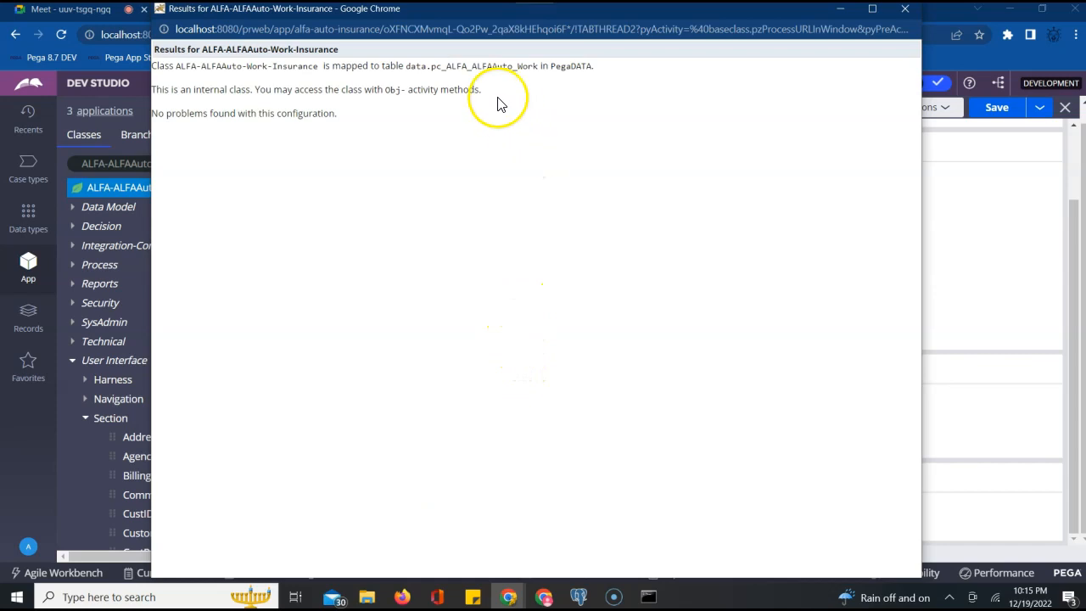
triple_click(463, 68)
left_click(463, 71)
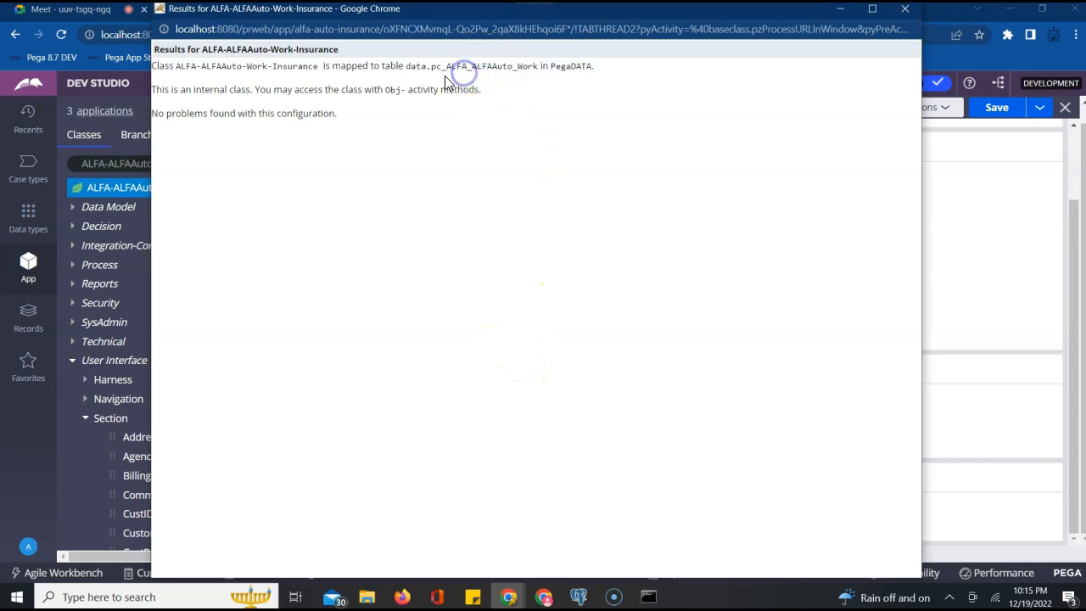
triple_click(523, 68)
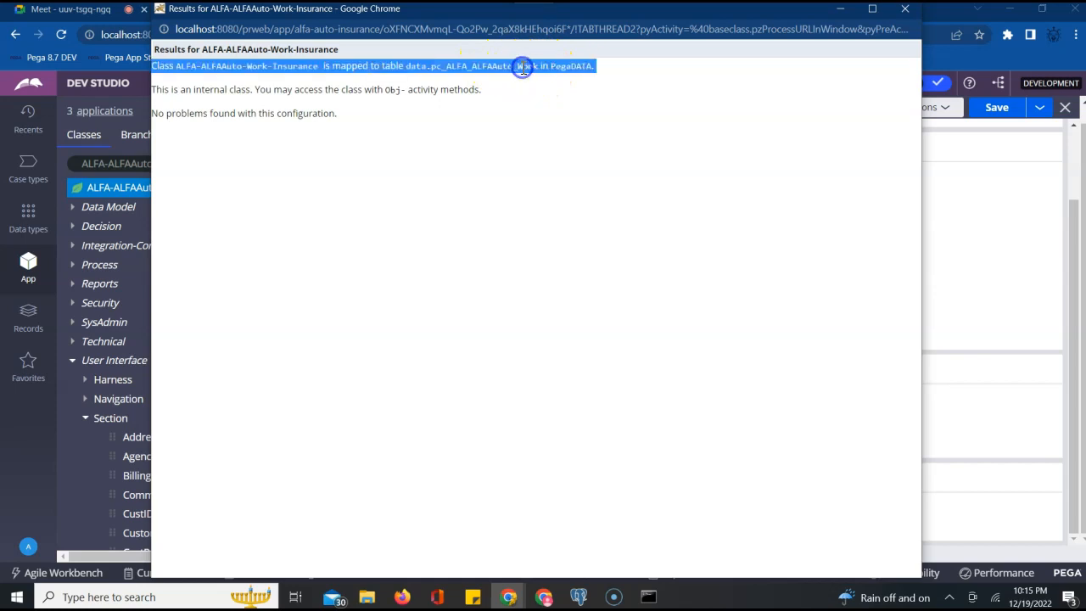
double_click(507, 67)
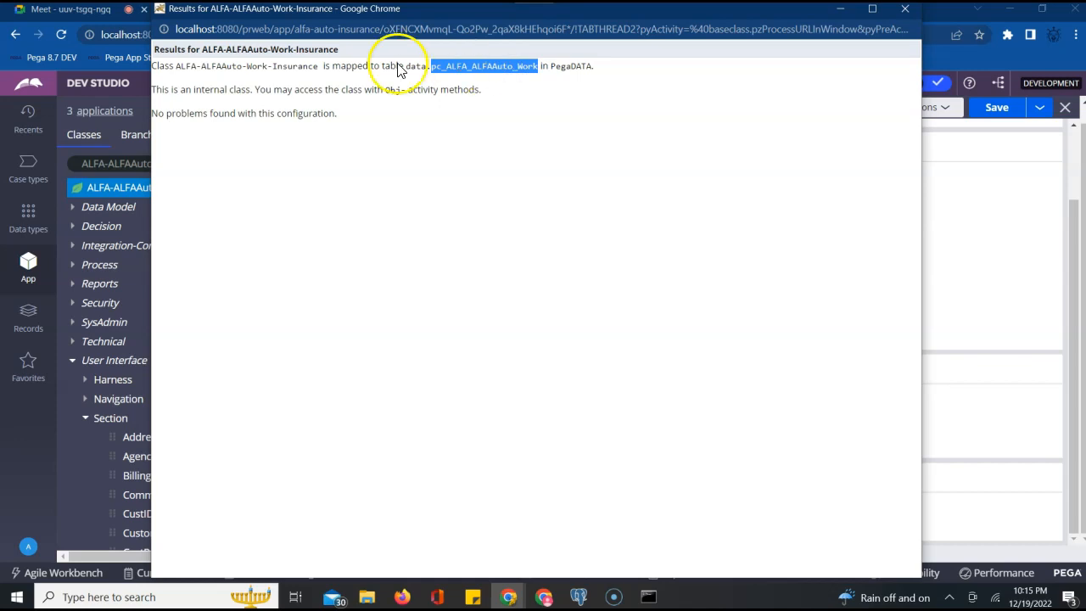
triple_click(270, 68)
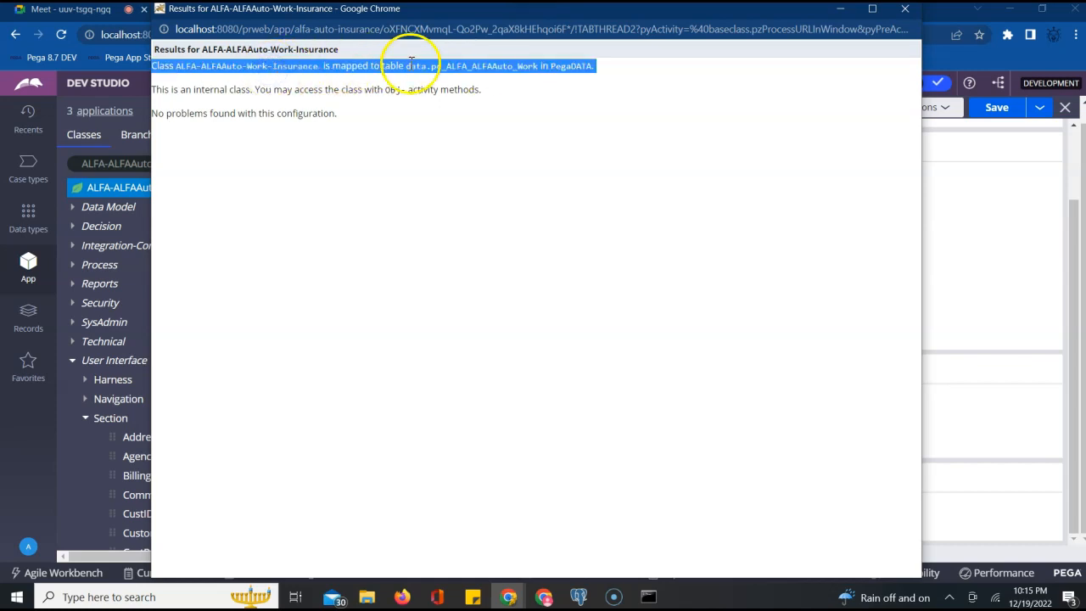
triple_click(492, 65)
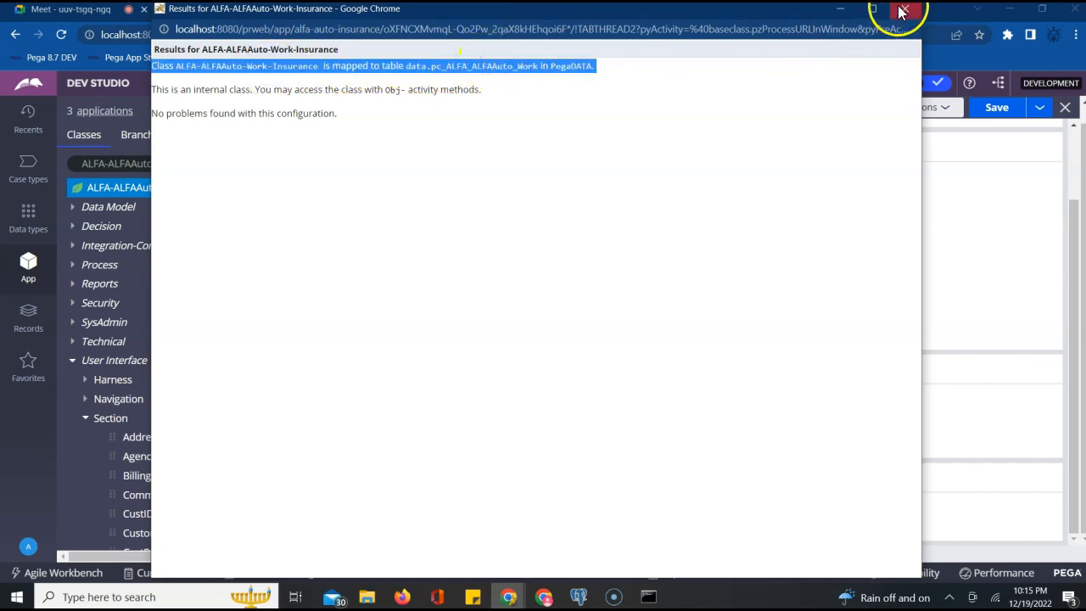
left_click(901, 12)
scroll(509, 330, "up", 2)
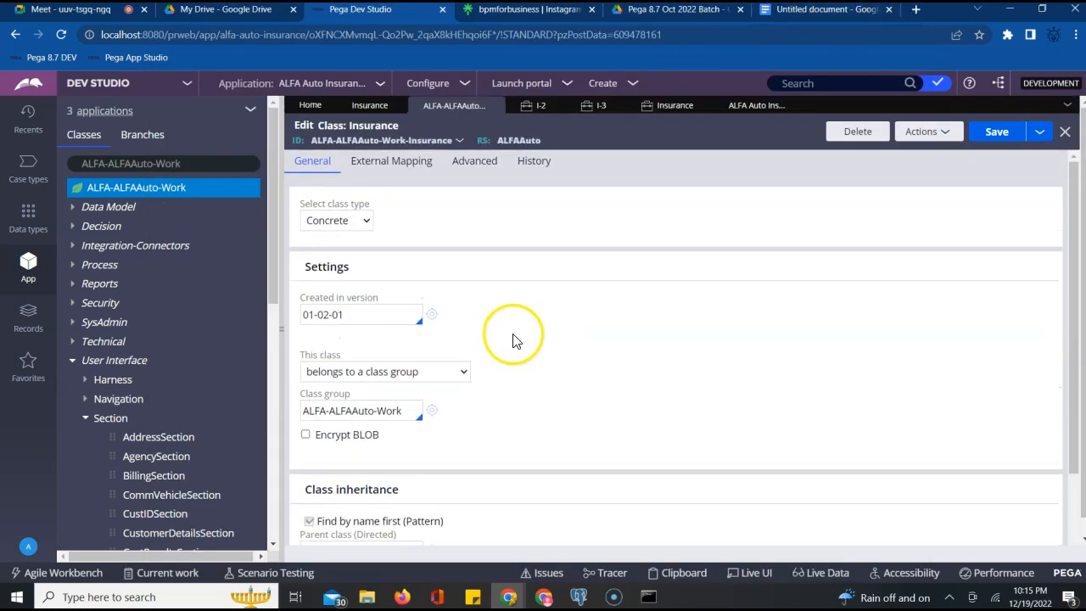
Step: List the ALFA-ALFAAuto-Work instances again and open the oldest case layer work item, A20221217-1
left_click(746, 105)
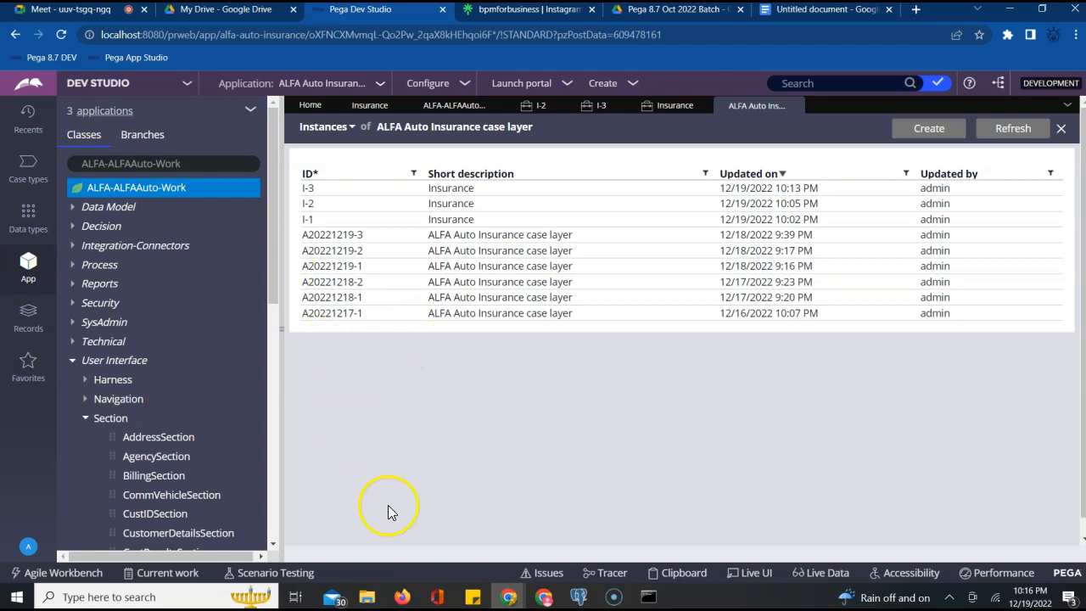
left_click(175, 188)
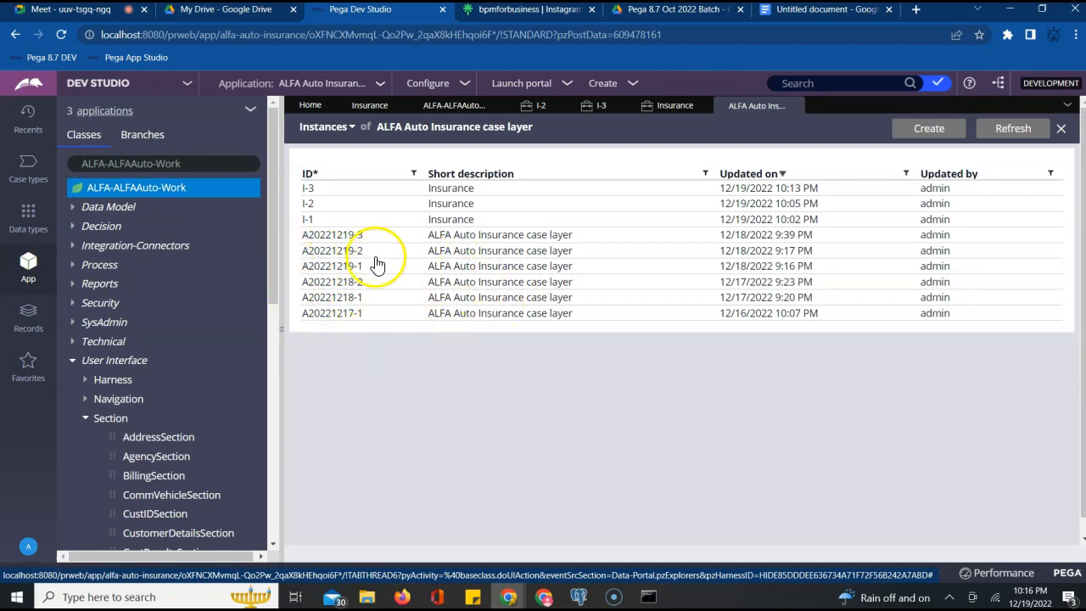
left_click(331, 314)
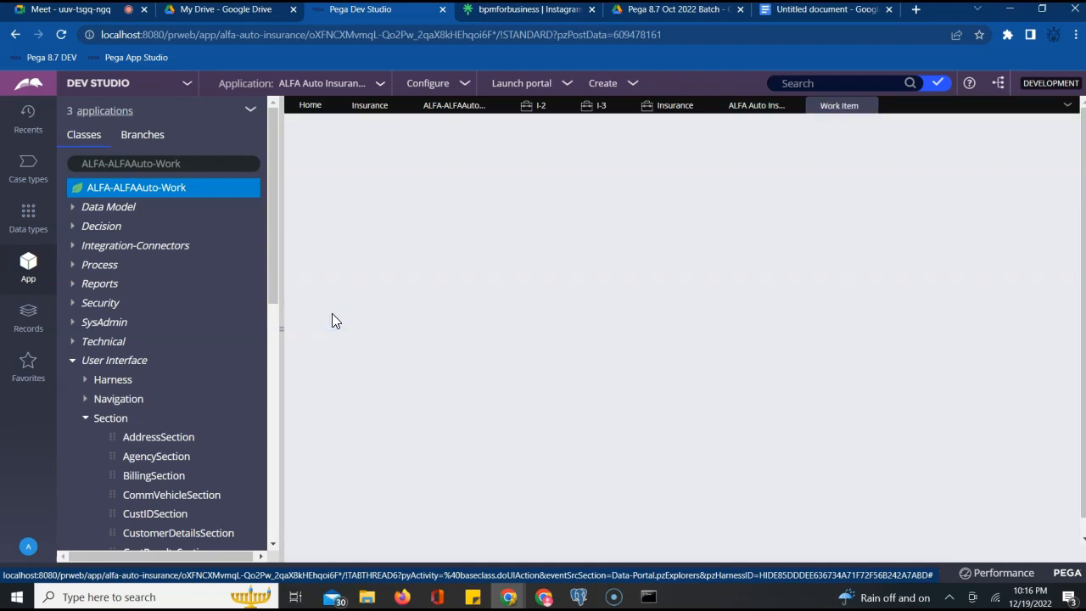
Step: Open the CustomerFlow flow rule from the Process rules of the ALFA-ALFAAuto-Work class
left_click(73, 264)
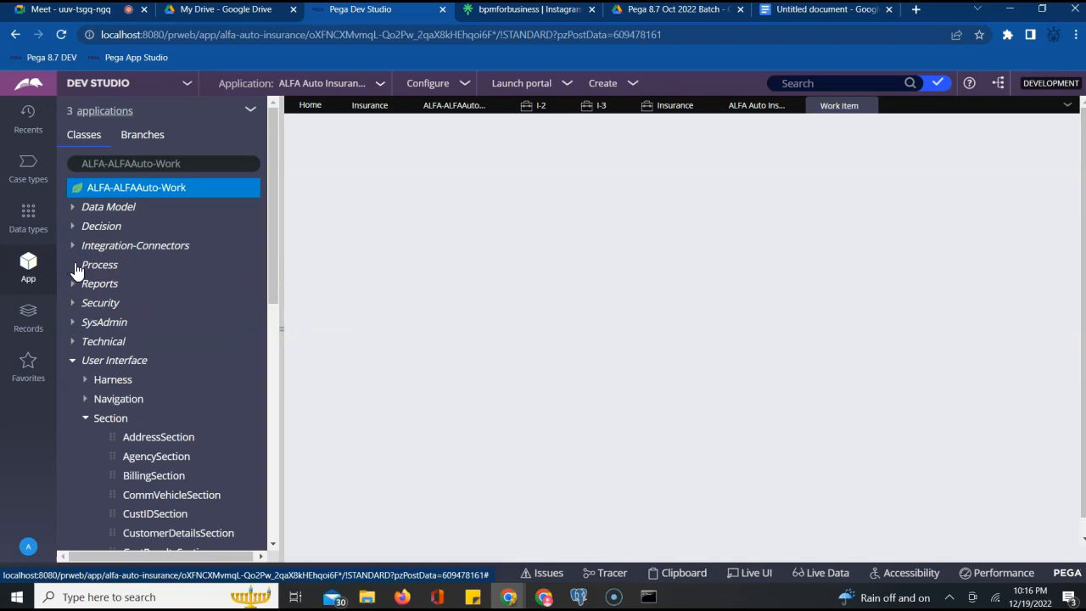
triple_click(177, 164)
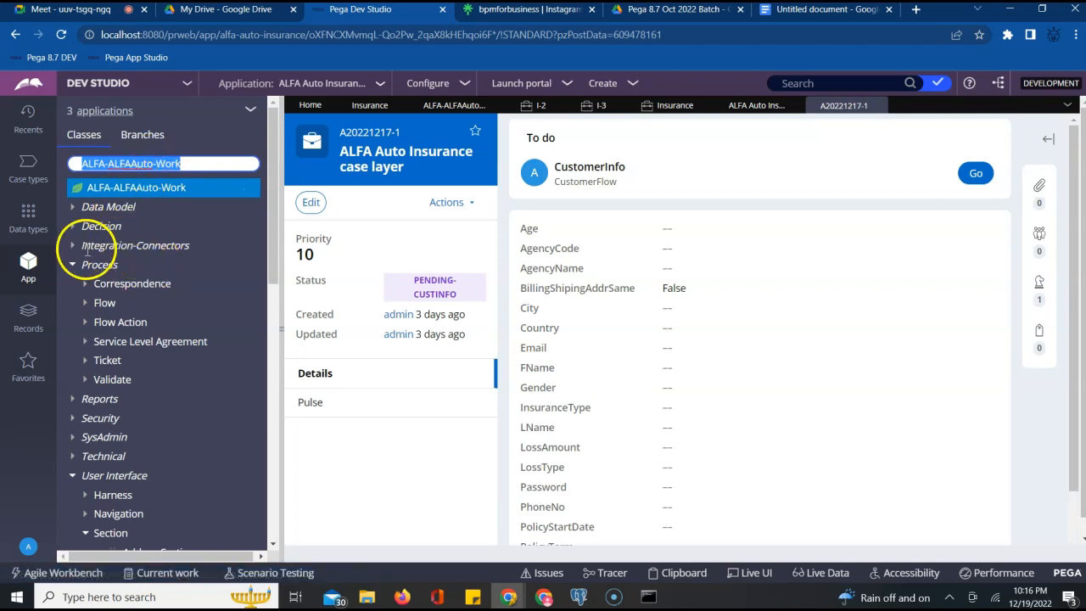
left_click(87, 306)
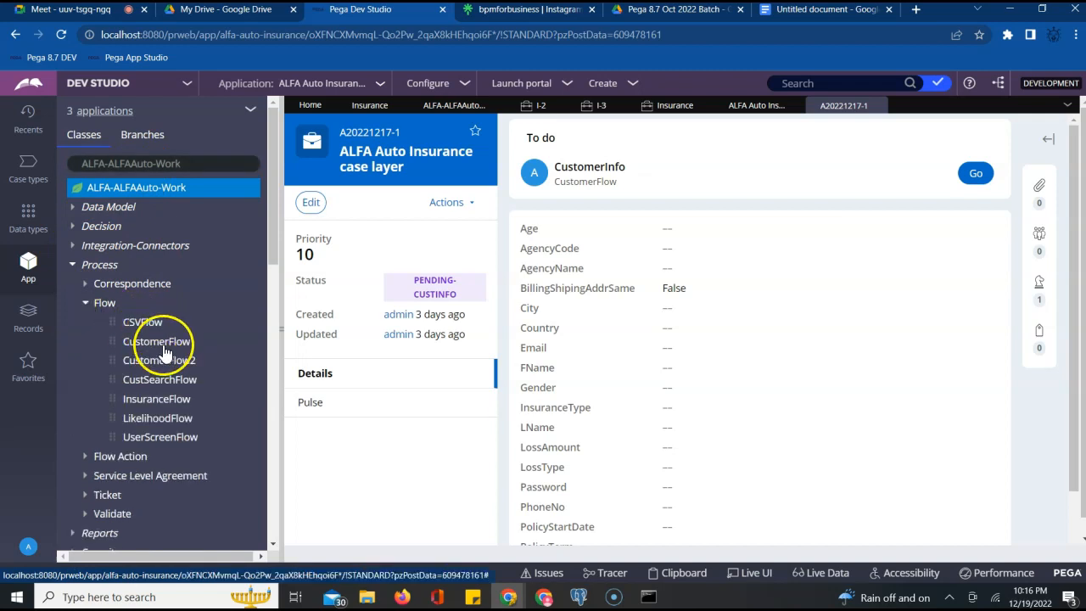
left_click(163, 343)
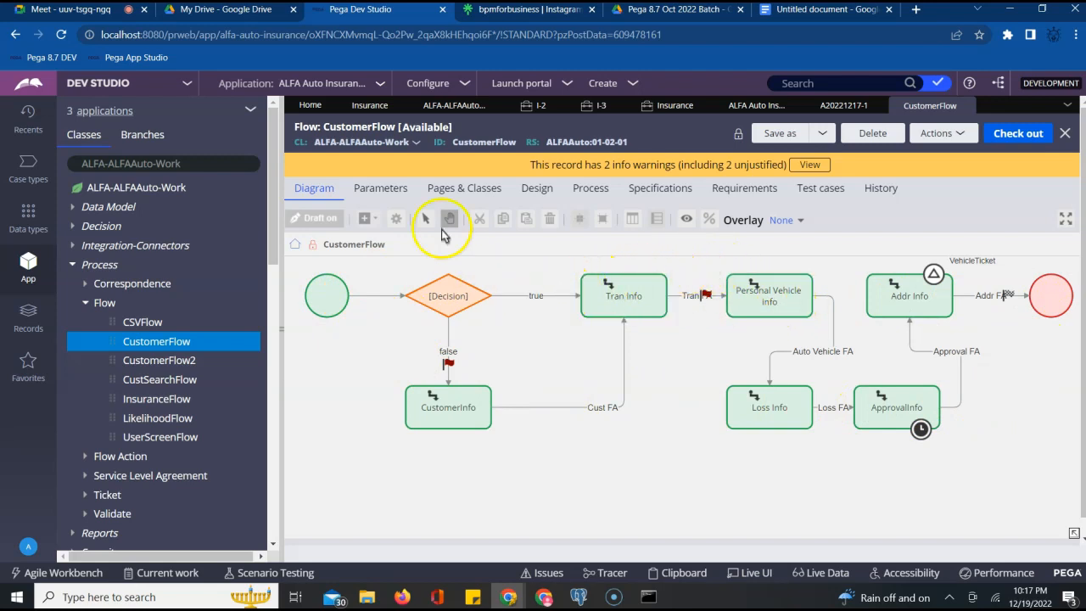
Step: Return to the Insurance case life cycle, review the Insurance class's rules and display the application's case types list
left_click(370, 105)
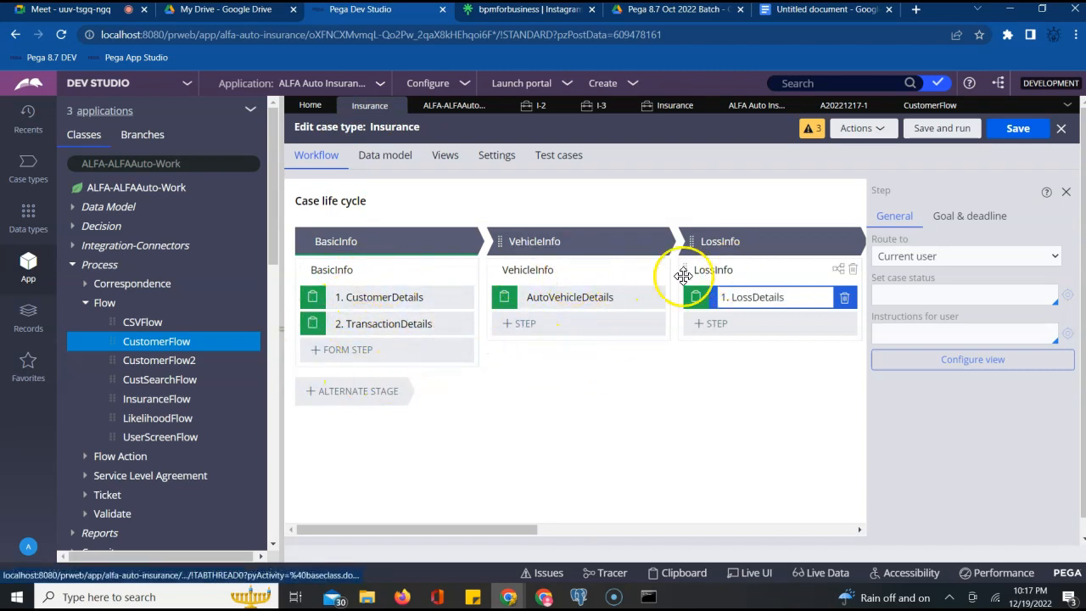
scroll(217, 376, "down", 10)
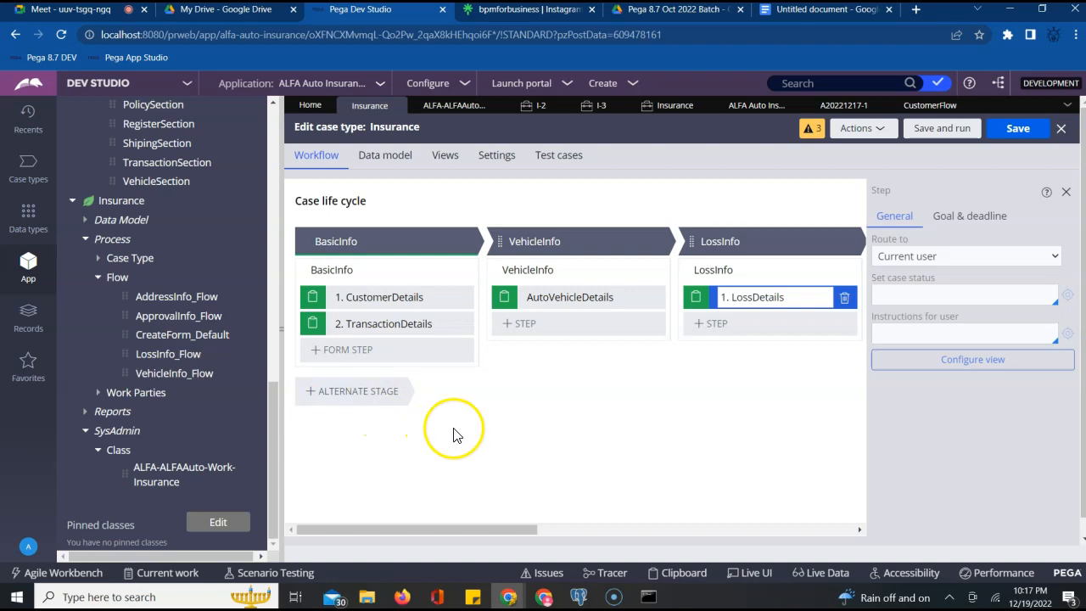
left_click(422, 201)
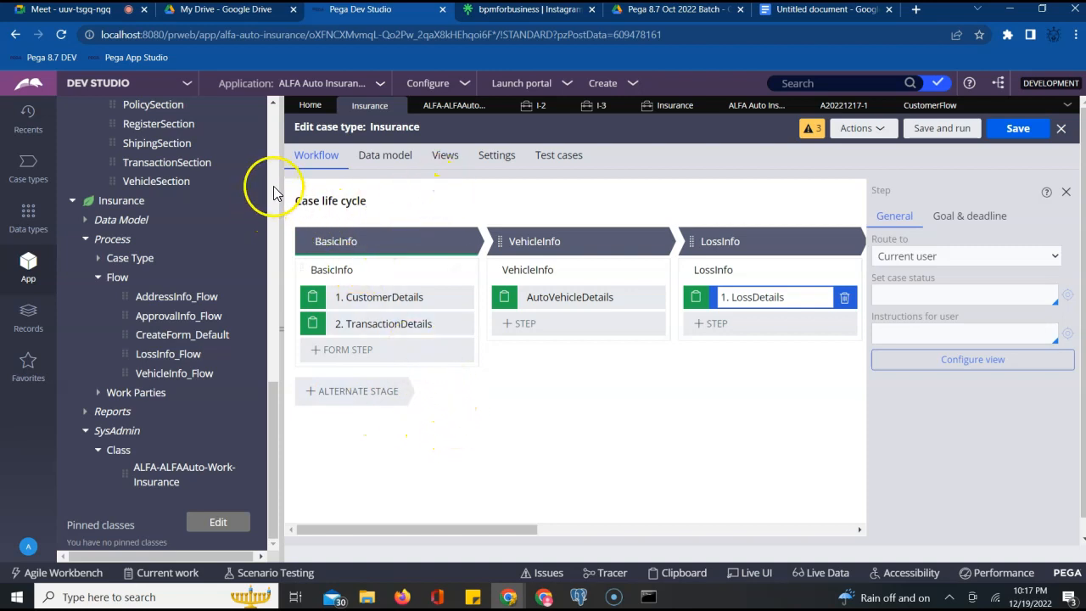
scroll(270, 197, "up", 5)
scroll(241, 335, "down", 5)
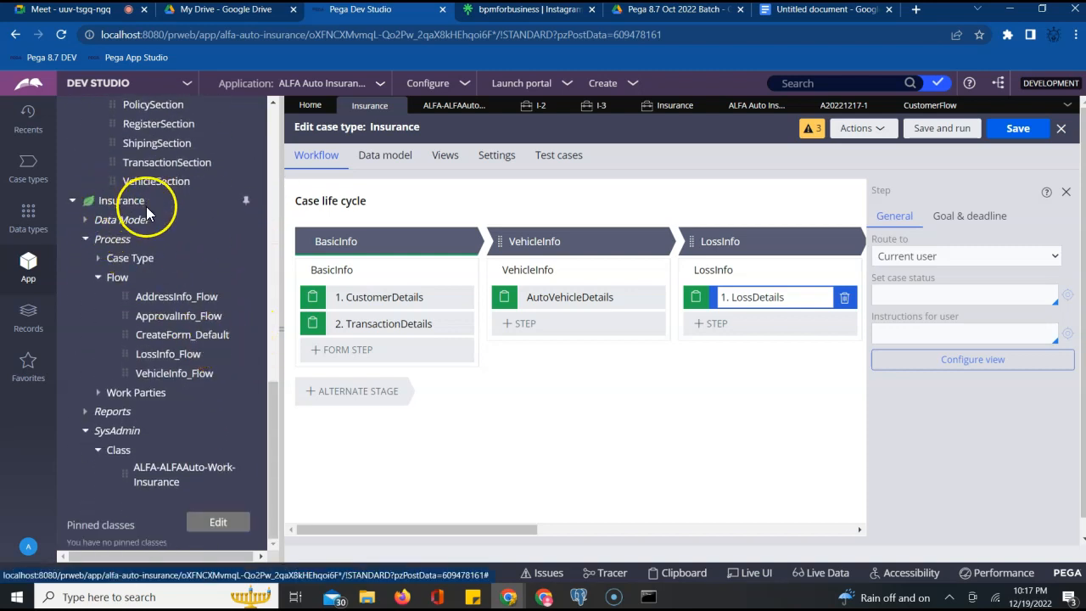
left_click(20, 178)
left_click(102, 162)
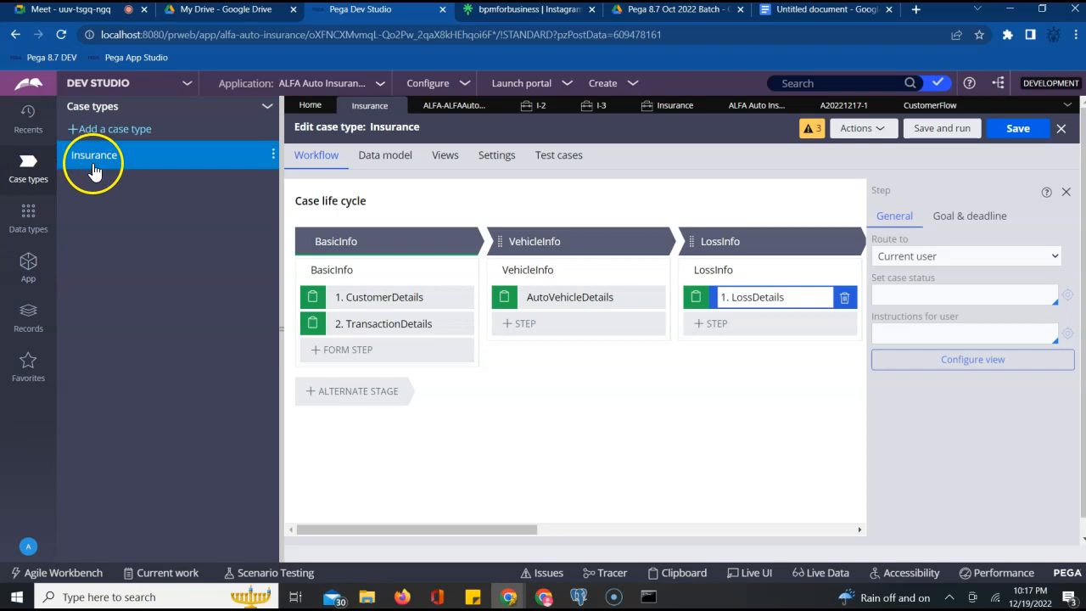
Step: Open the ALFA-ALFAAuto-Work class definition from its SysAdmin class rules and view the available class group options
left_click(28, 265)
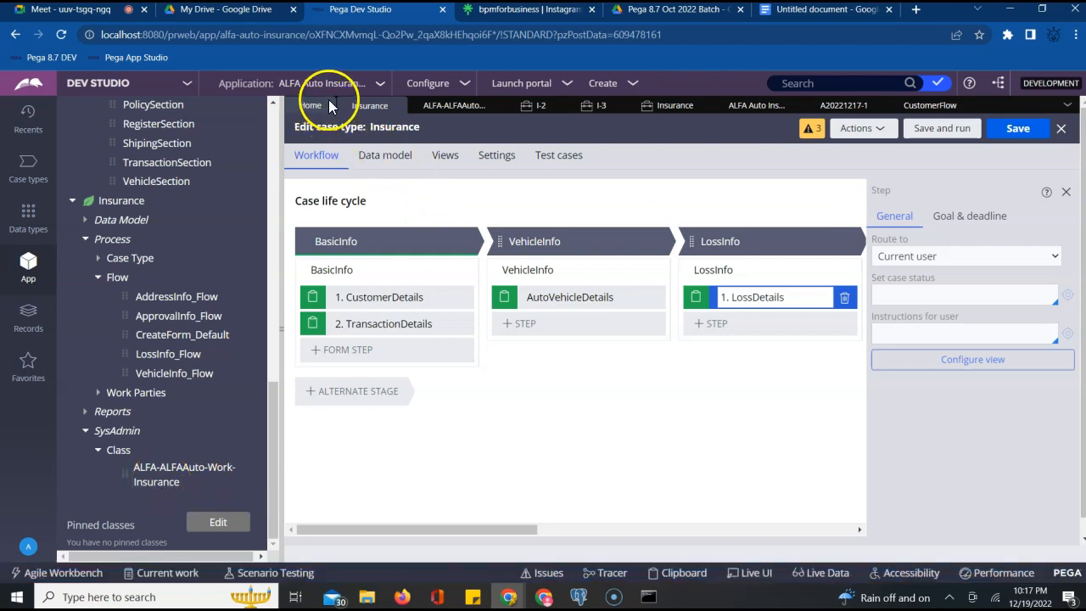
scroll(270, 208, "up", 10)
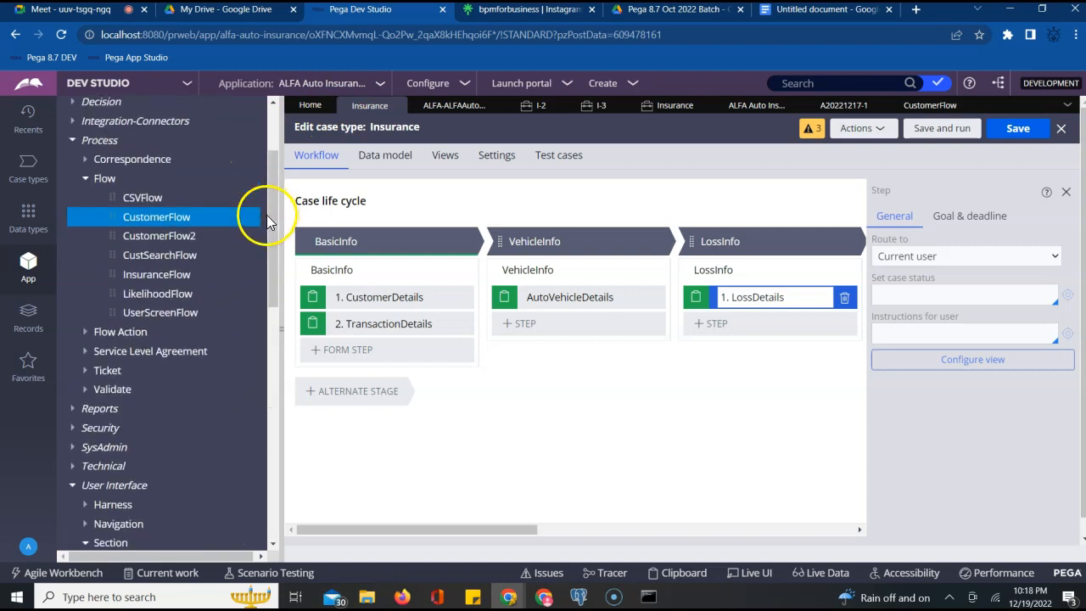
scroll(267, 220, "up", 3)
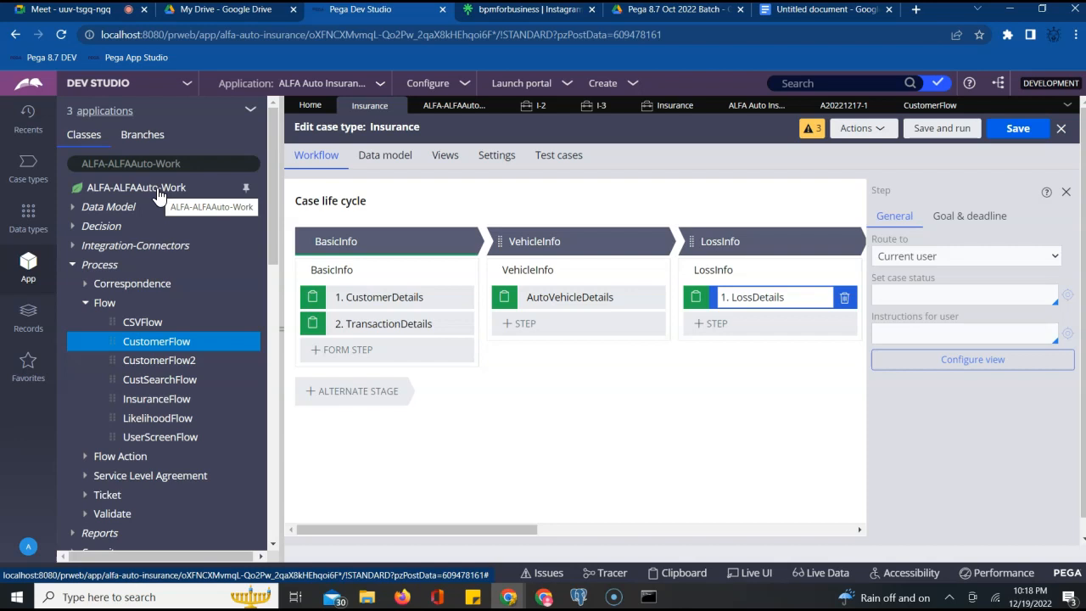
scroll(122, 388, "down", 5)
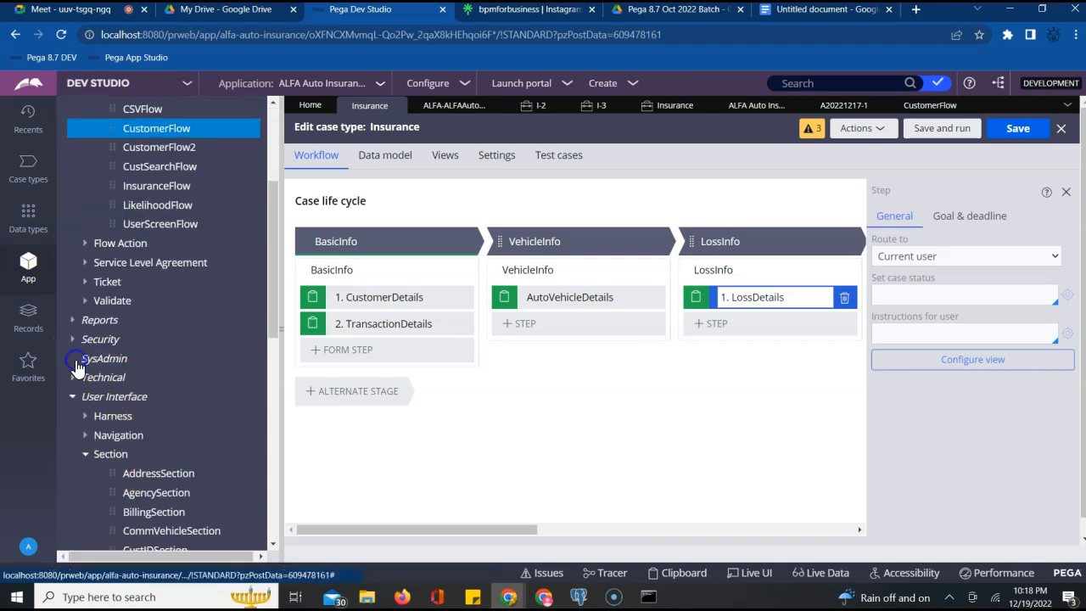
left_click(74, 359)
left_click(90, 382)
left_click(192, 399)
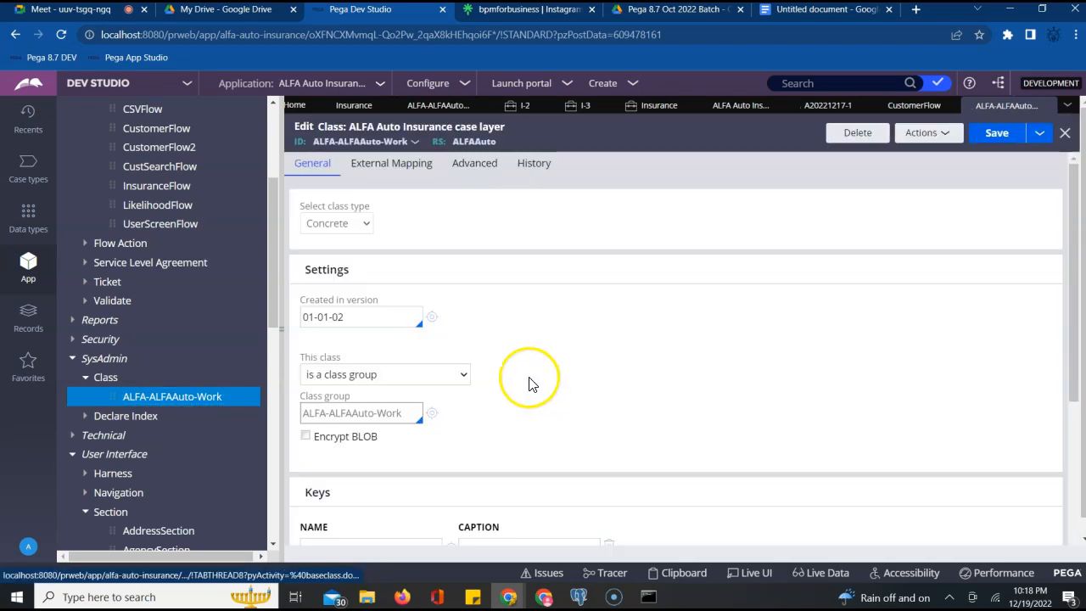
left_click(397, 377)
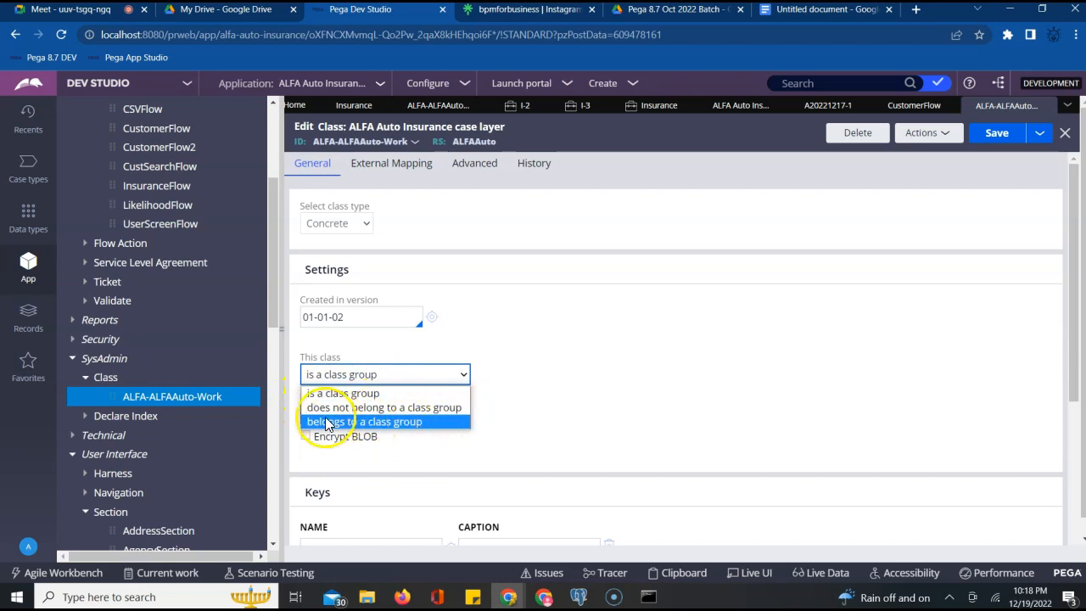
left_click(594, 380)
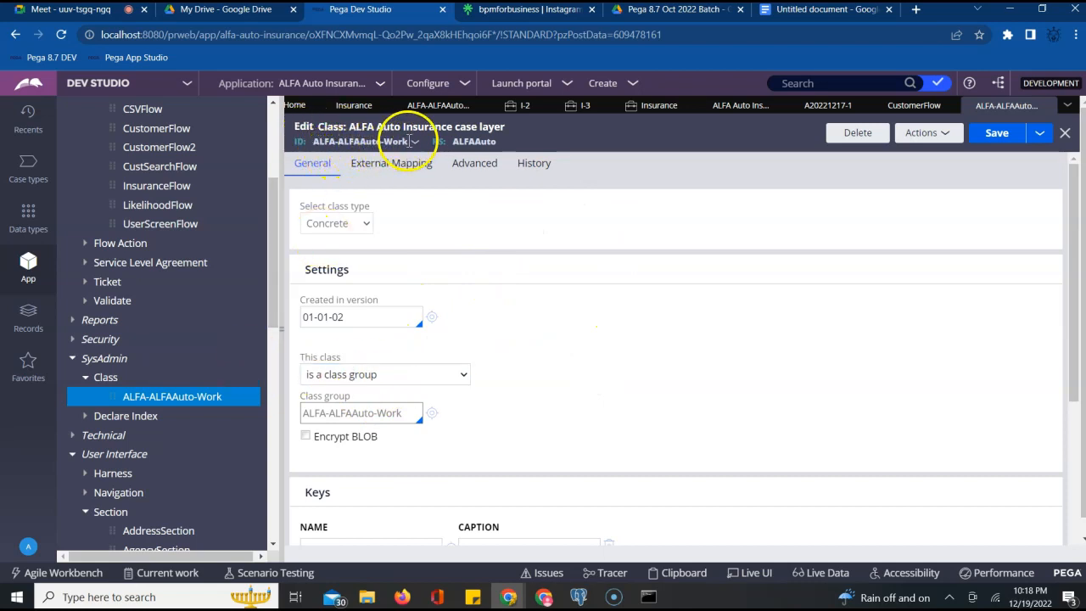
Step: Test the ALFA-ALFAAuto-Work class's connection to its database table and copy the mapped table name from the results
scroll(555, 379, "down", 3)
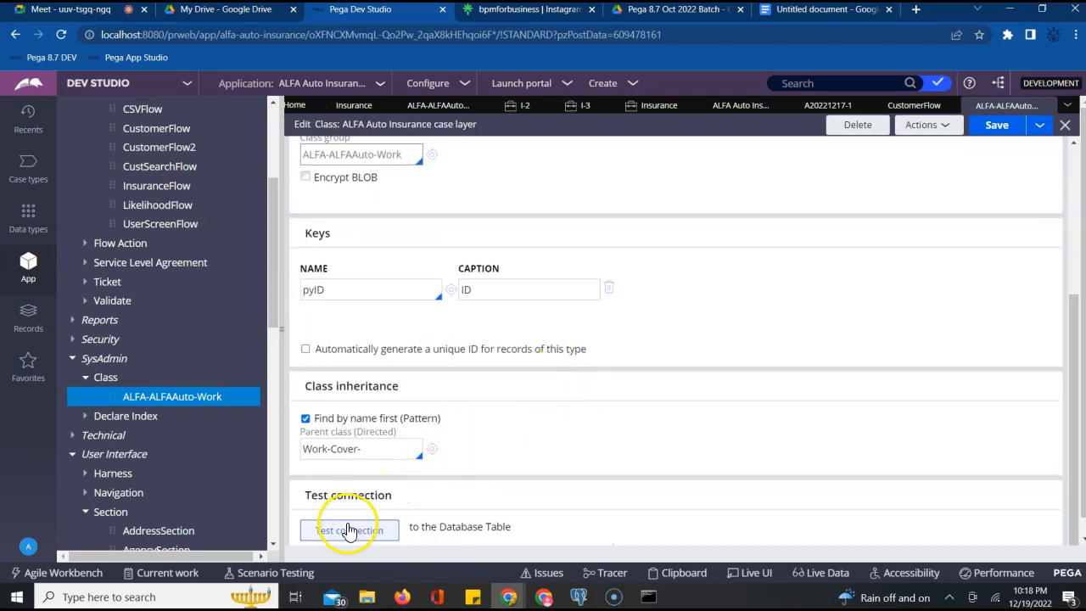
left_click(349, 531)
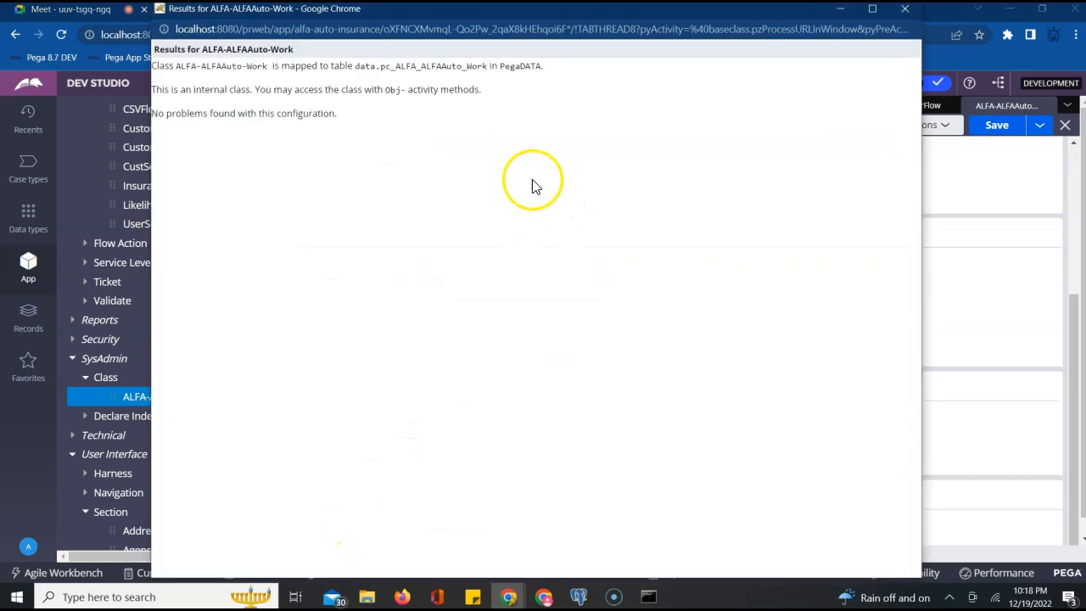
left_click_drag(355, 65, 445, 66)
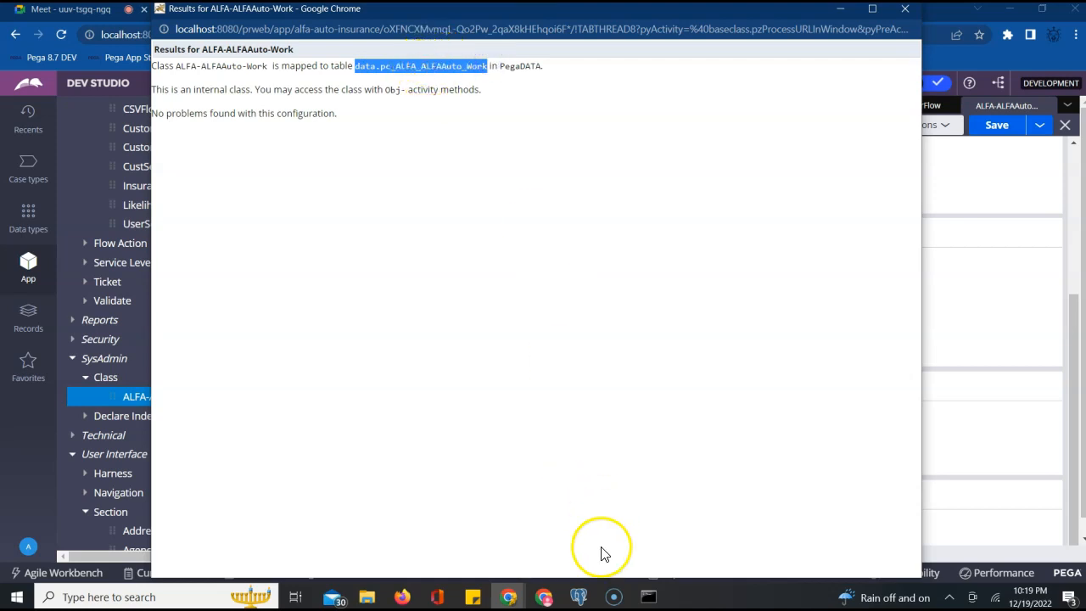
mouse_move(610, 600)
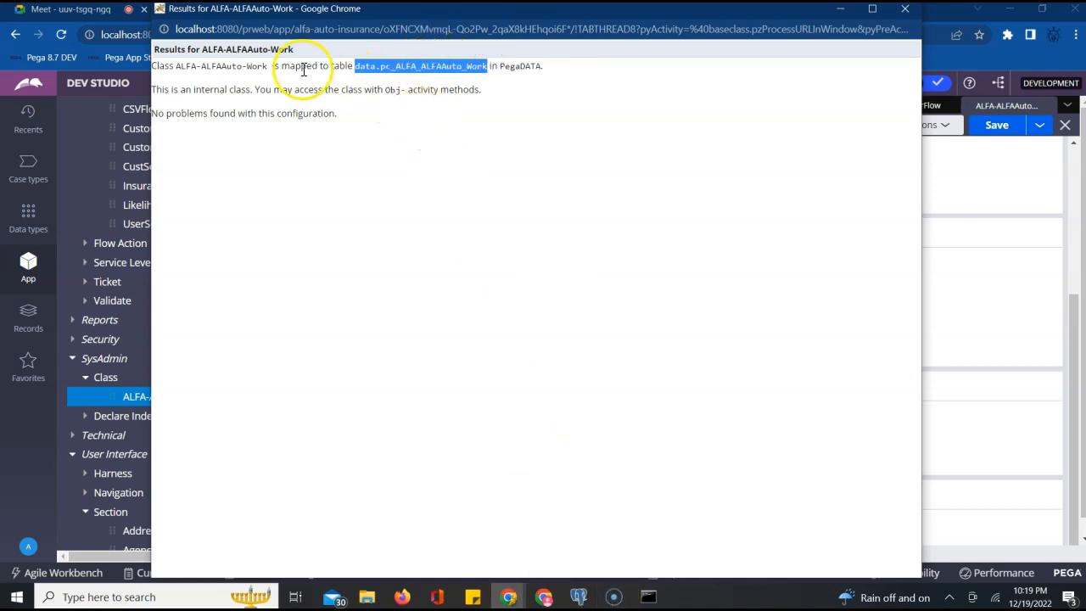
triple_click(209, 66)
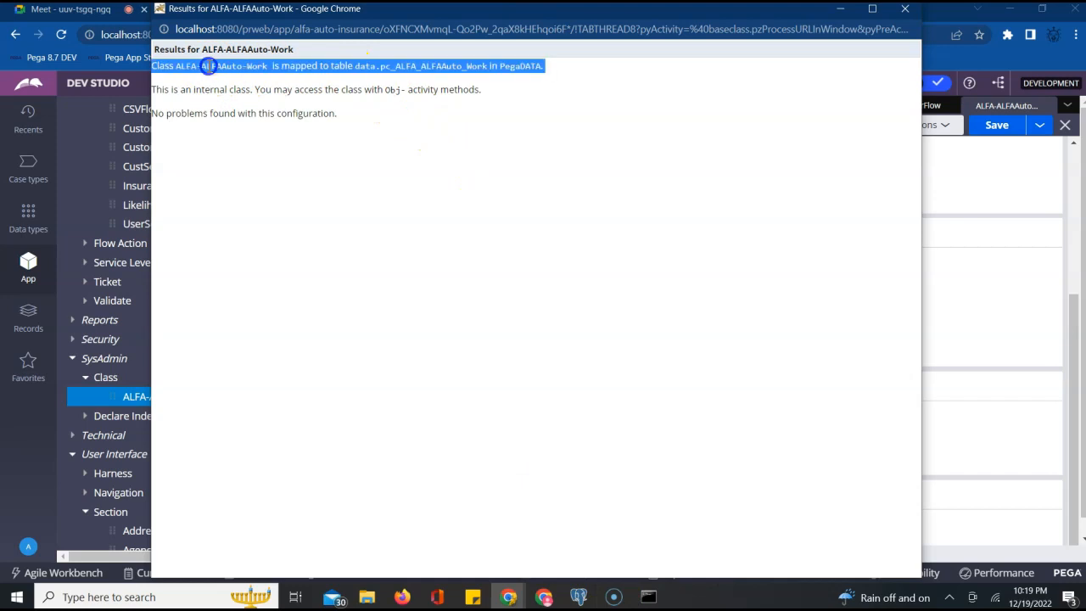
triple_click(225, 66)
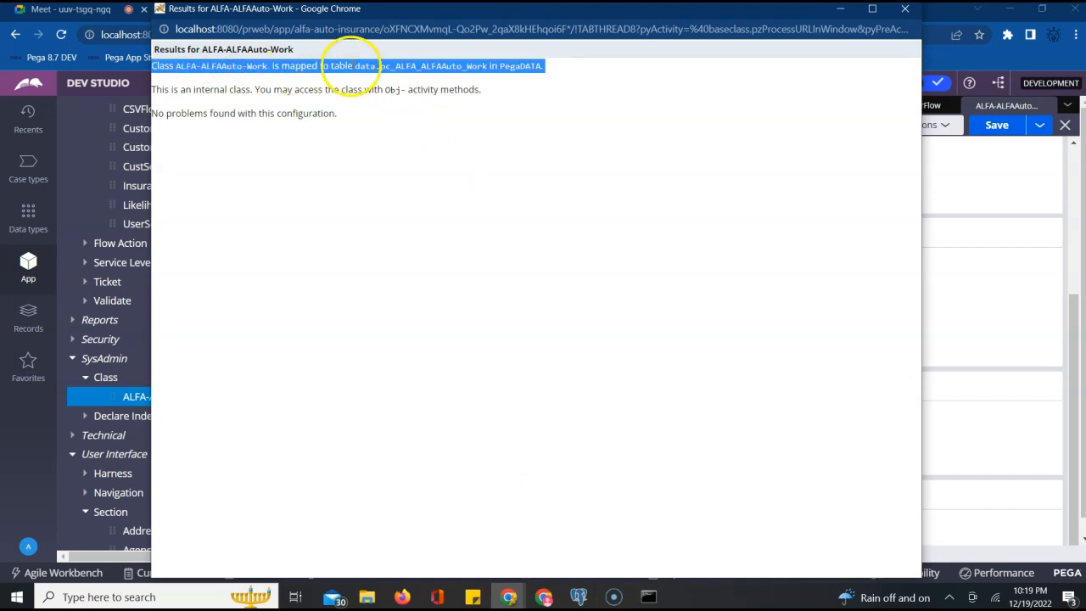
double_click(437, 66)
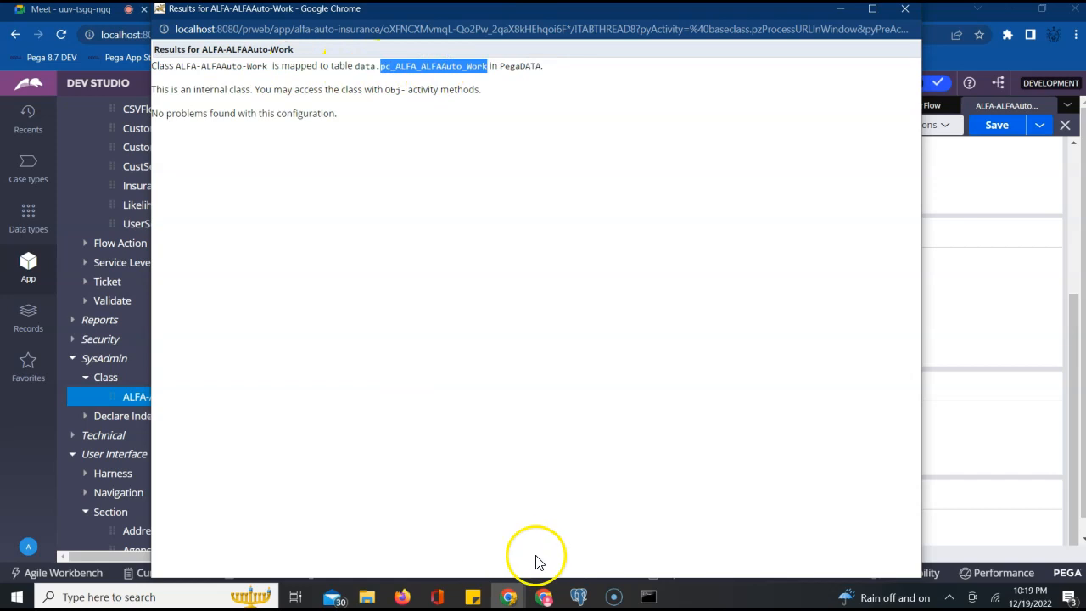
Step: Switch to pgAdmin and try to run "select * from data.data.pc_ALFA_ALFAAuto_Work;" in a new database session
left_click(615, 594)
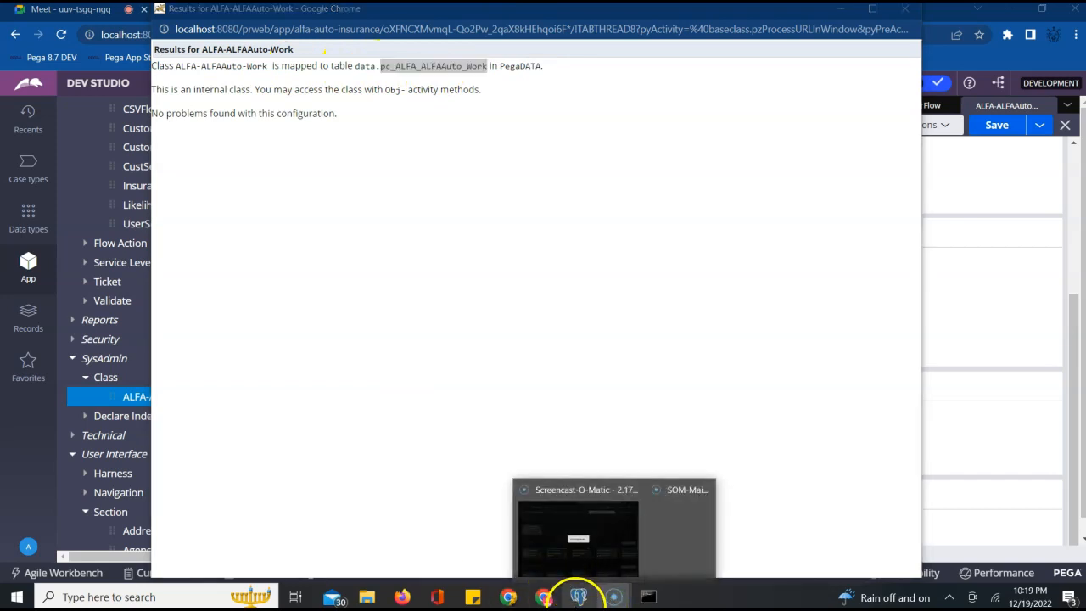
left_click(576, 594)
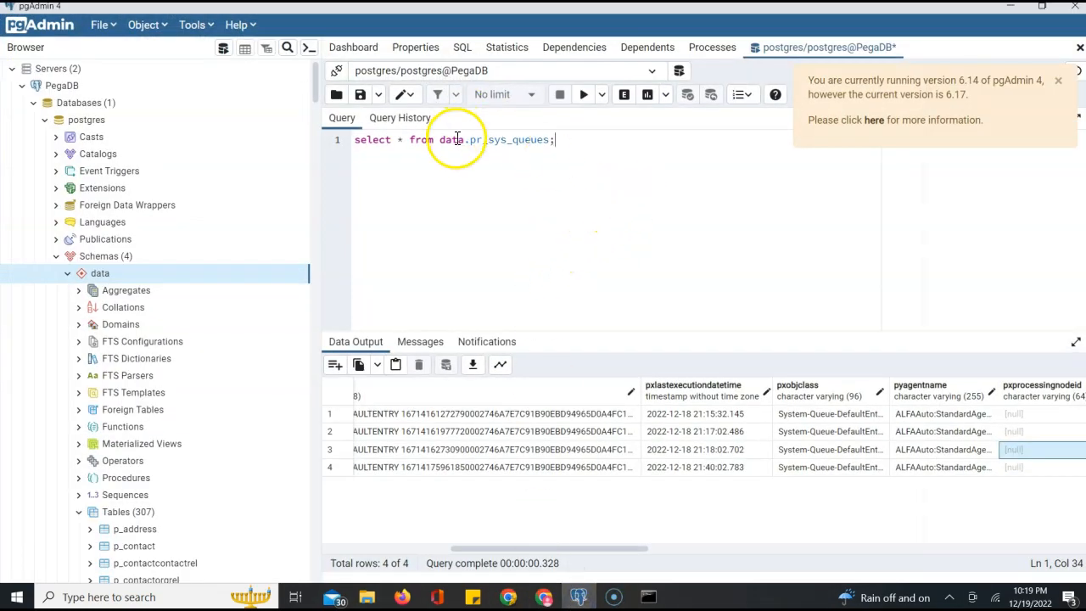
left_click_drag(470, 139, 510, 140)
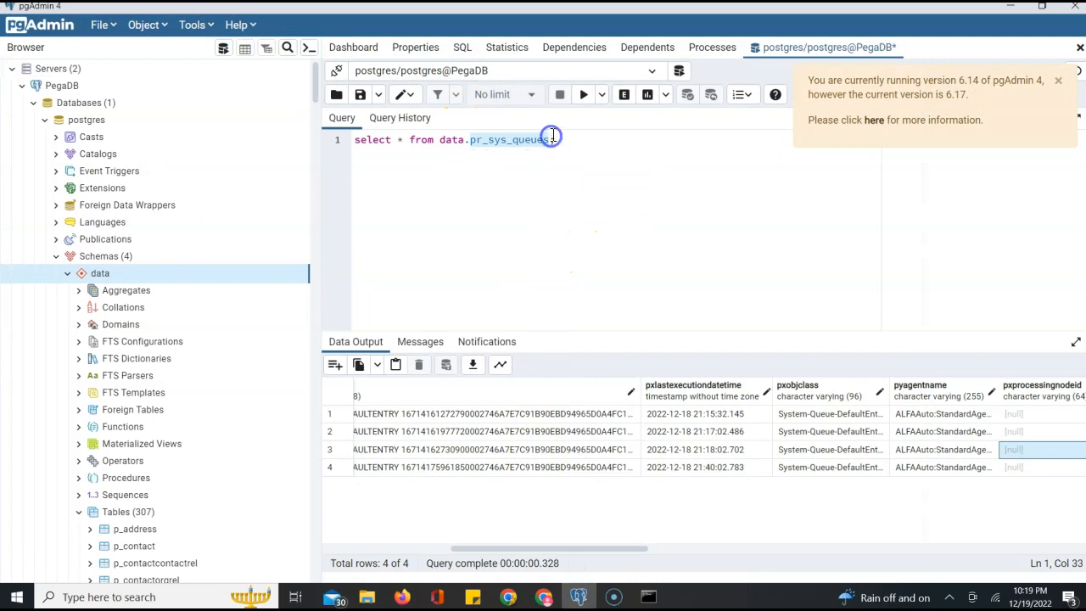
type("data.pc_ALFA_ALFAAuto_Work")
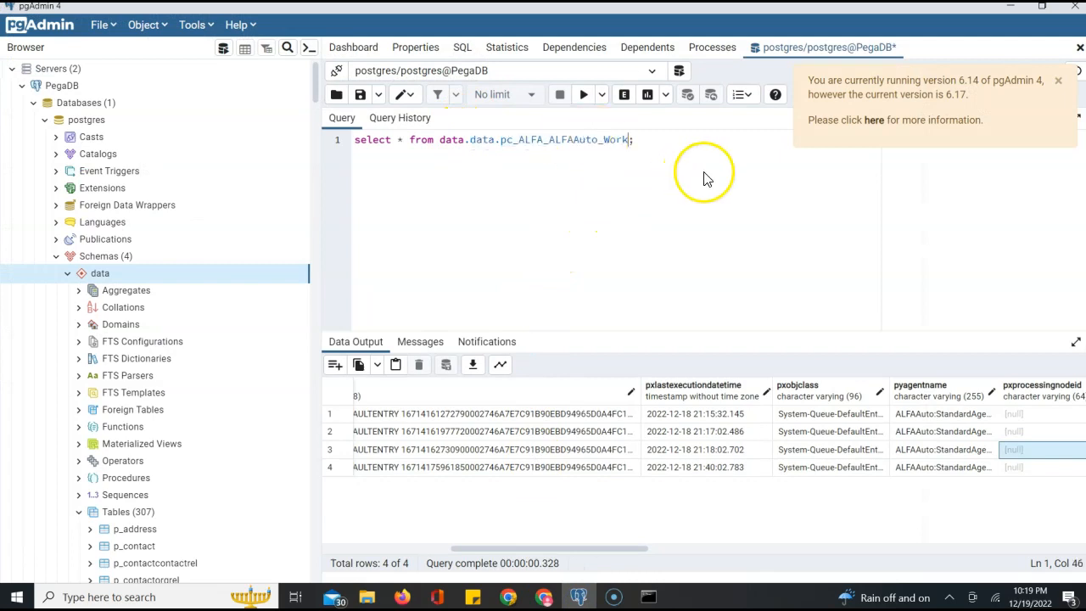
left_click(583, 97)
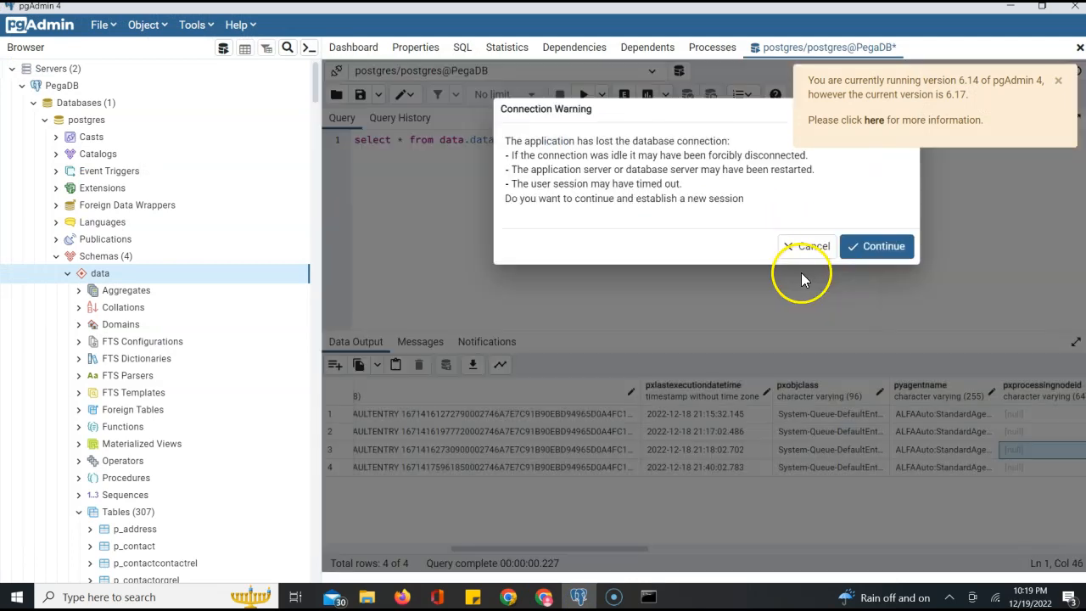
left_click(882, 249)
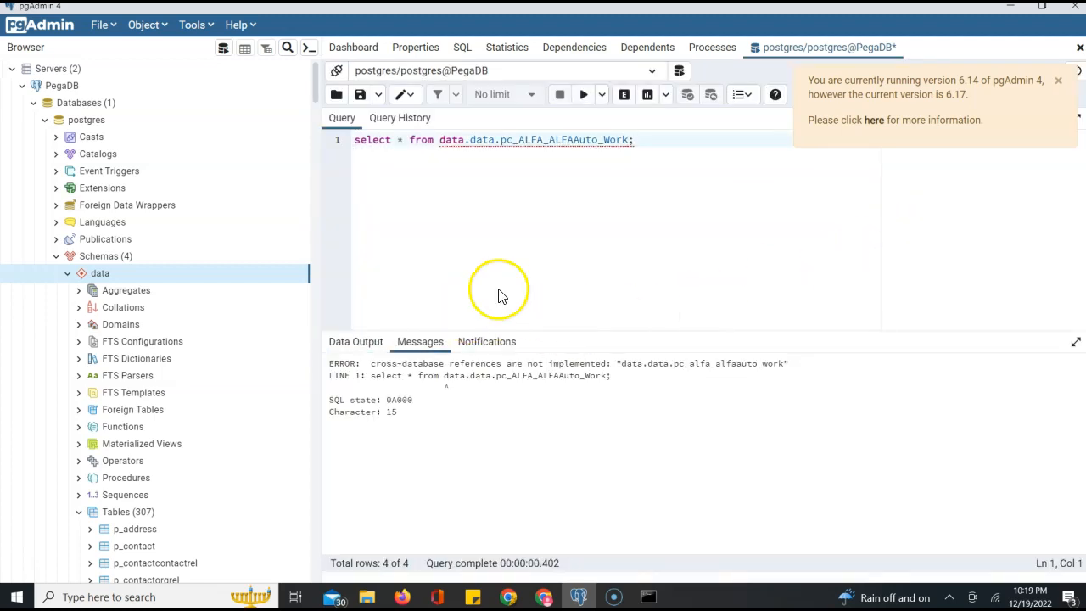
Step: Correct the query to "select * from data.pc_ALFA_ALFAAuto_Work;", run it and look through the returned rows
left_click(494, 140)
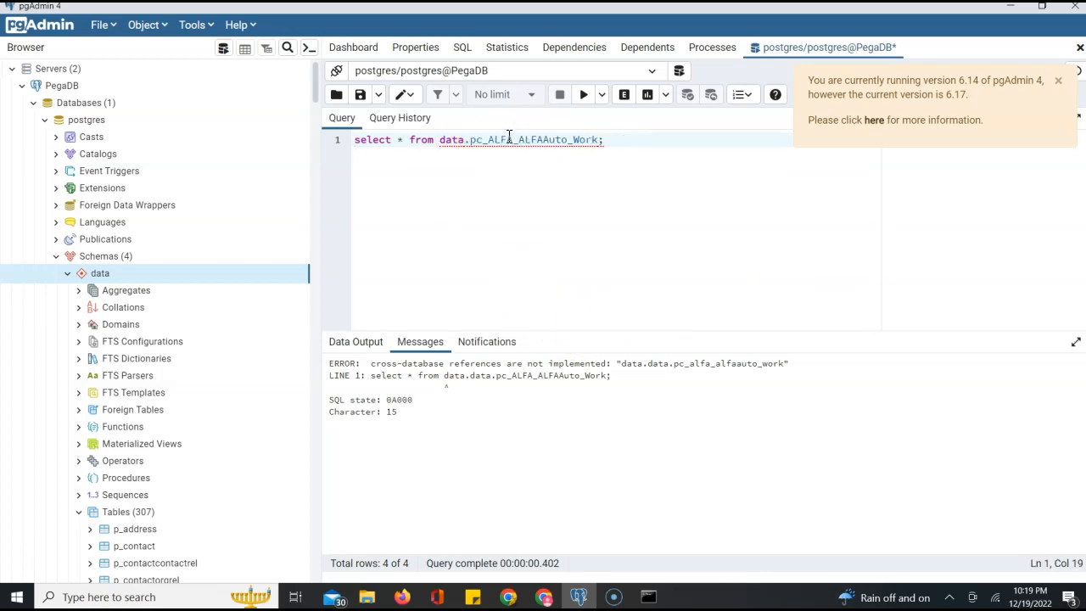
left_click(585, 95)
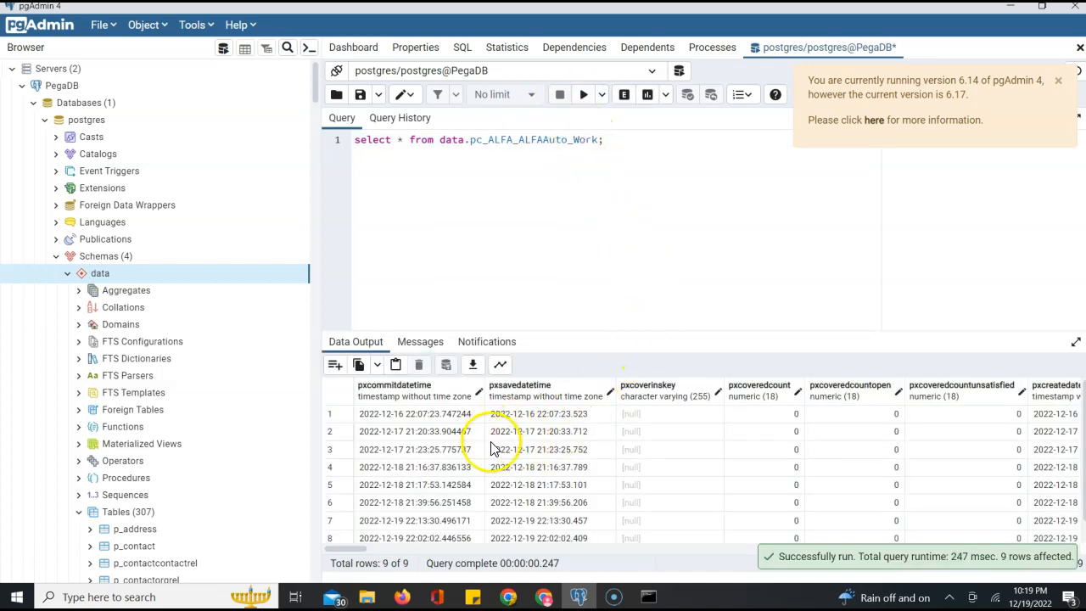
scroll(490, 467, "down", 1)
scroll(488, 512, "up", 1)
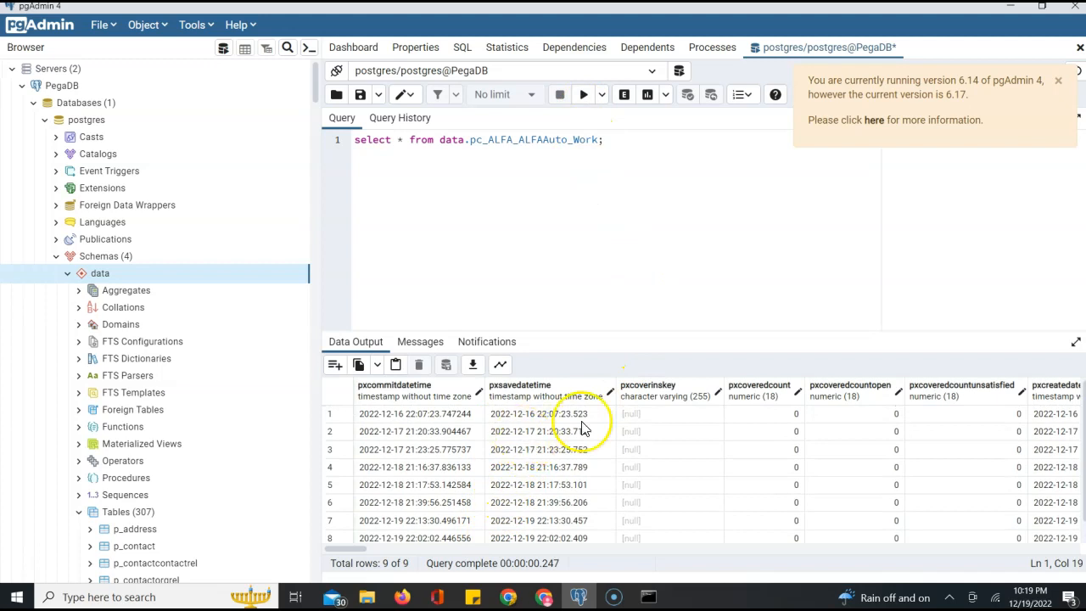
triple_click(532, 137)
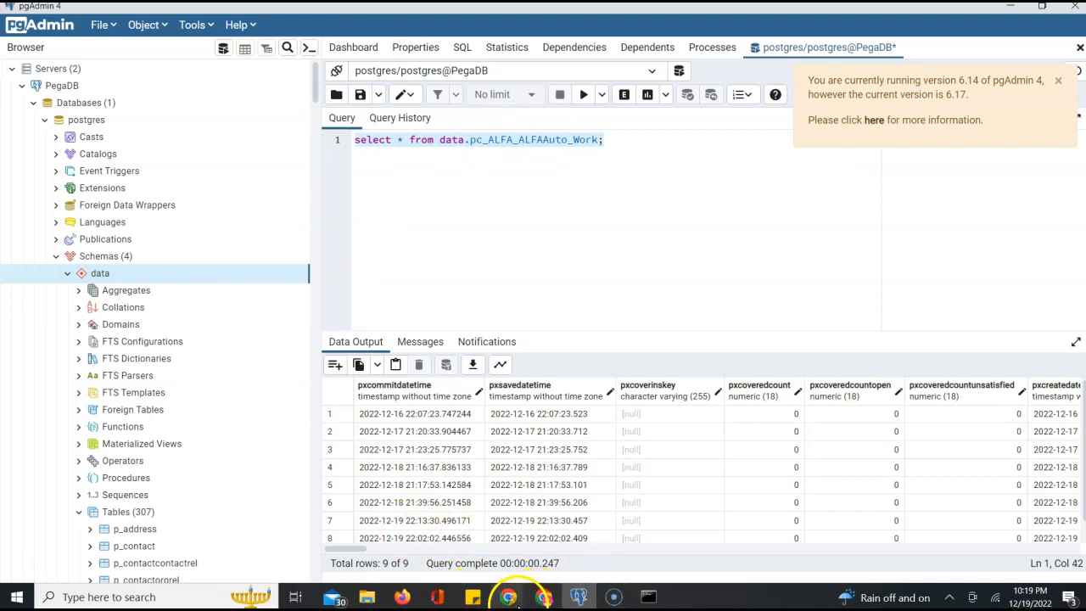
Step: Return to Pega Dev Studio and review the class ID, class group and parent class of the Insurance class definition
mouse_move(509, 598)
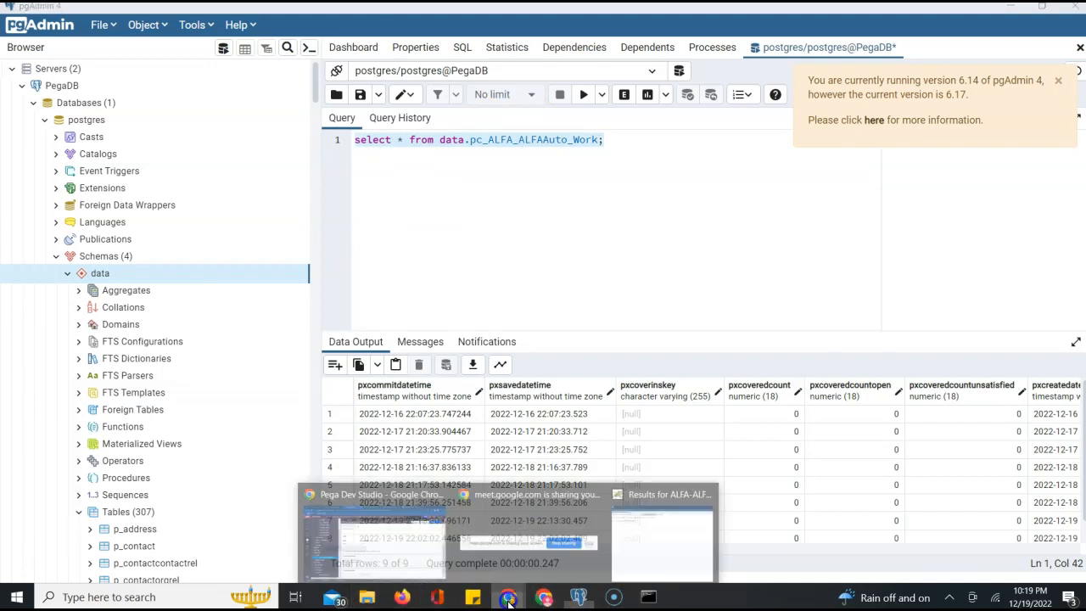
left_click(415, 570)
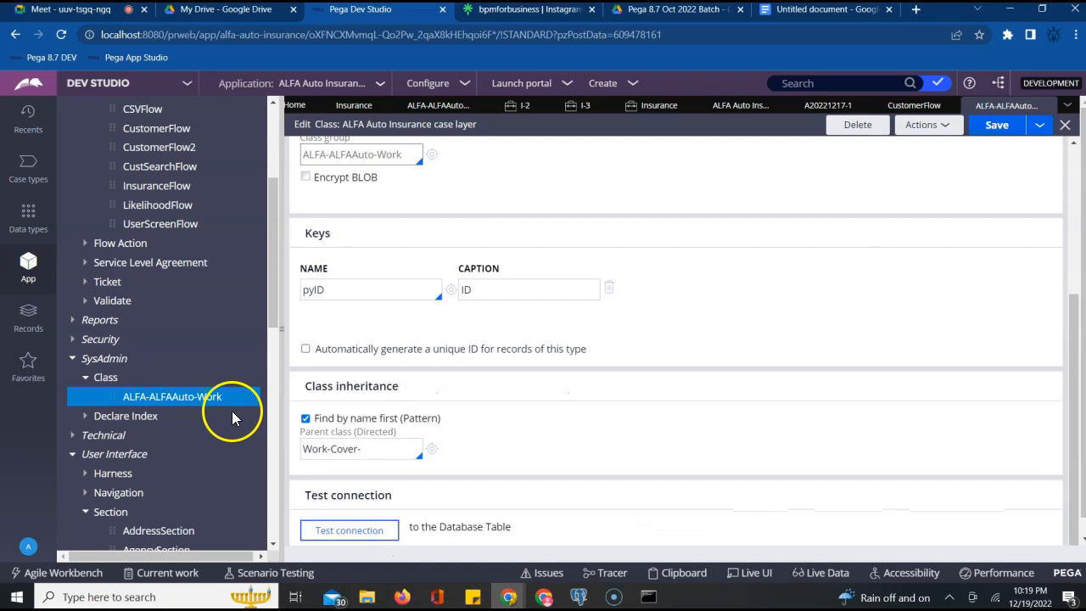
scroll(569, 245, "up", 5)
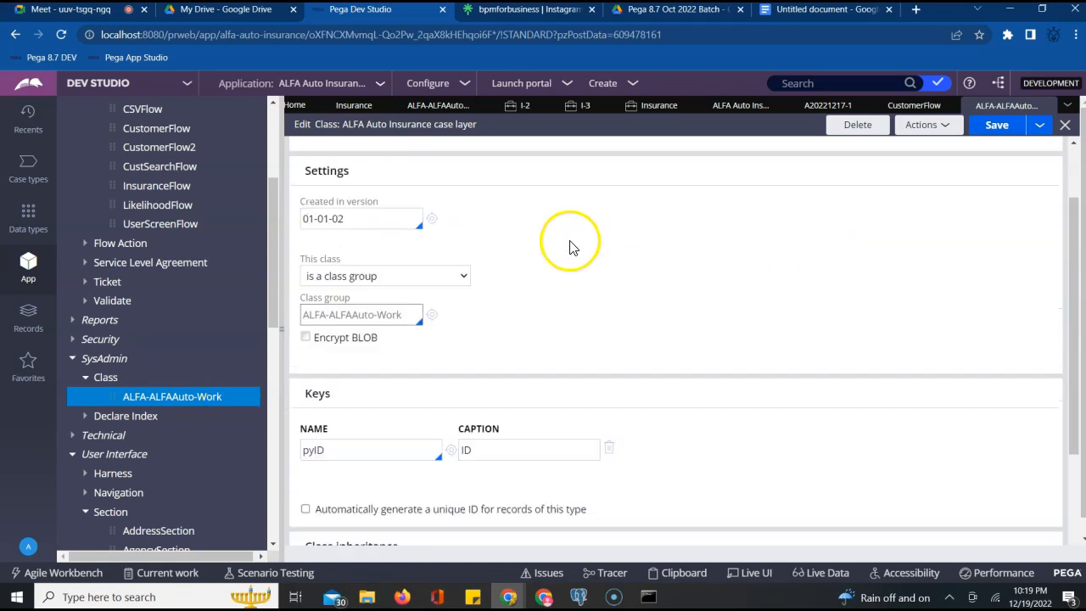
left_click(432, 107)
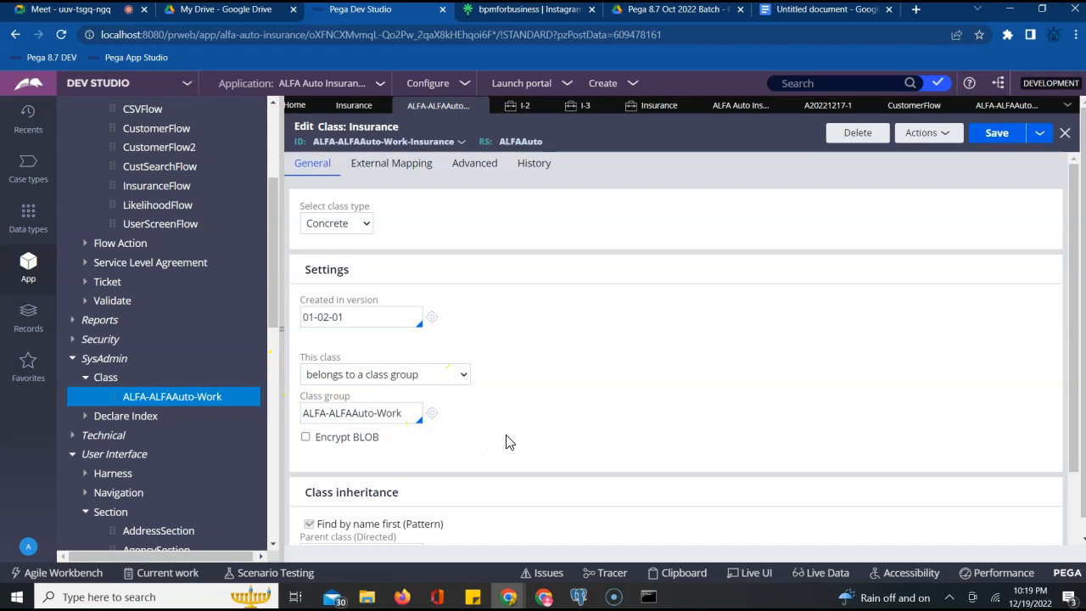
scroll(504, 442, "down", 1)
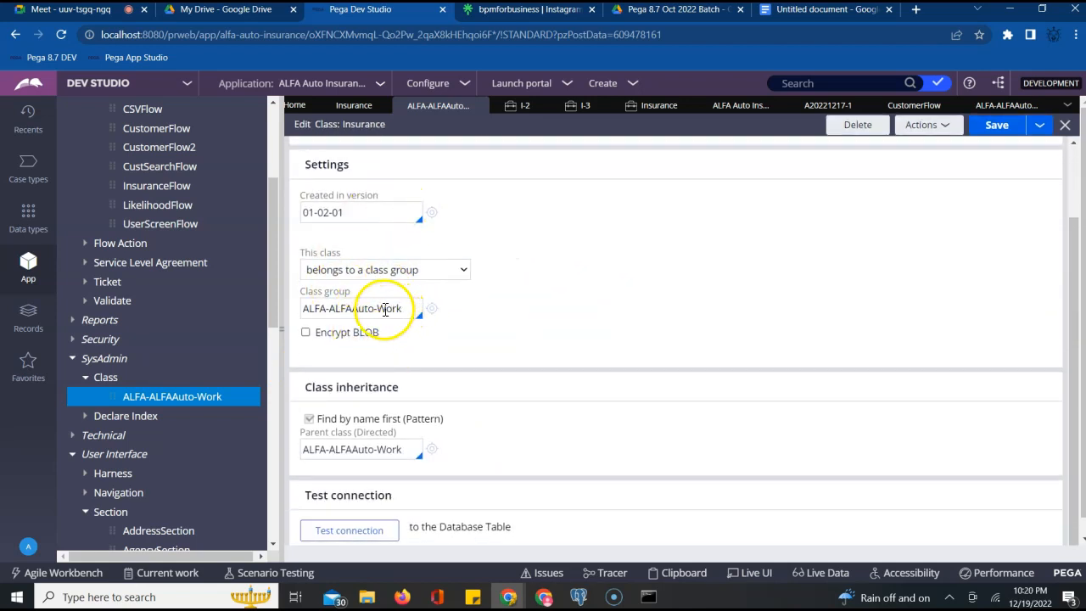
scroll(509, 293, "up", 1)
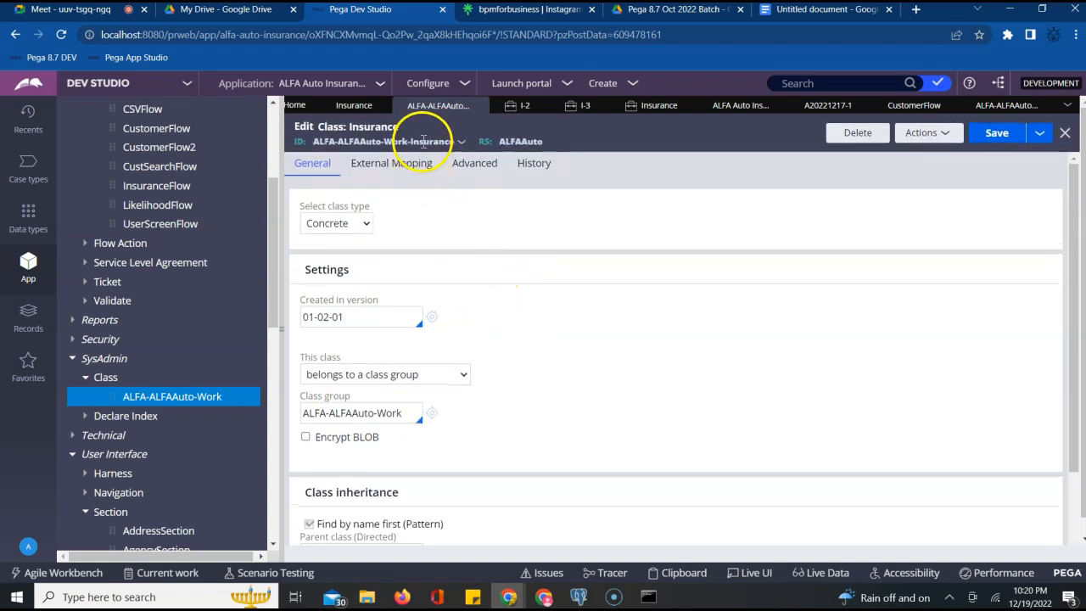
left_click(422, 142)
left_click(547, 441)
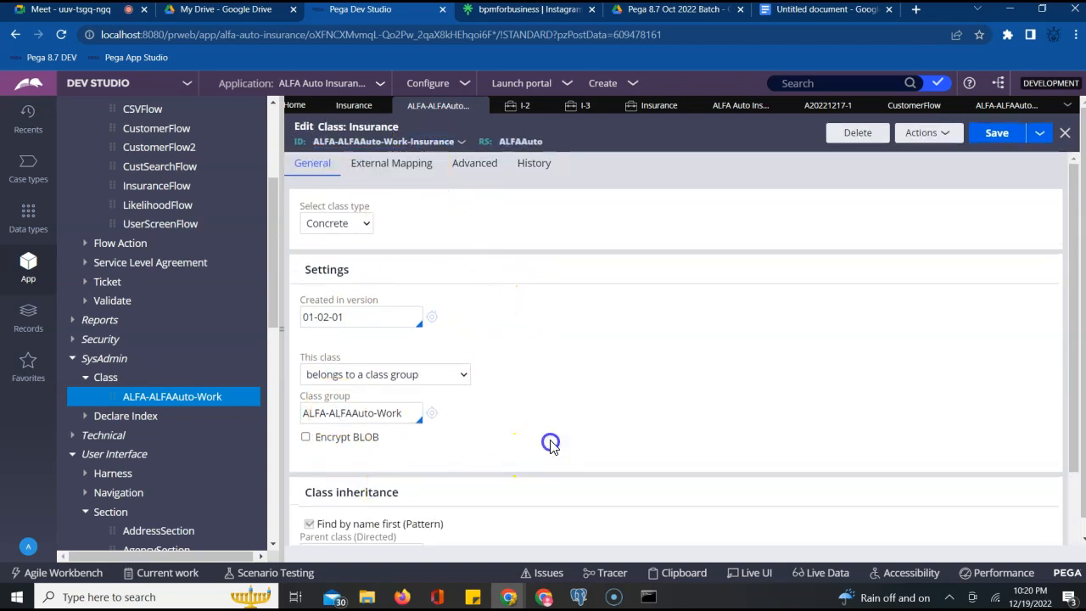
Step: Test the Insurance class's connection to its database table and copy the mapped table name from the results
scroll(509, 415, "down", 2)
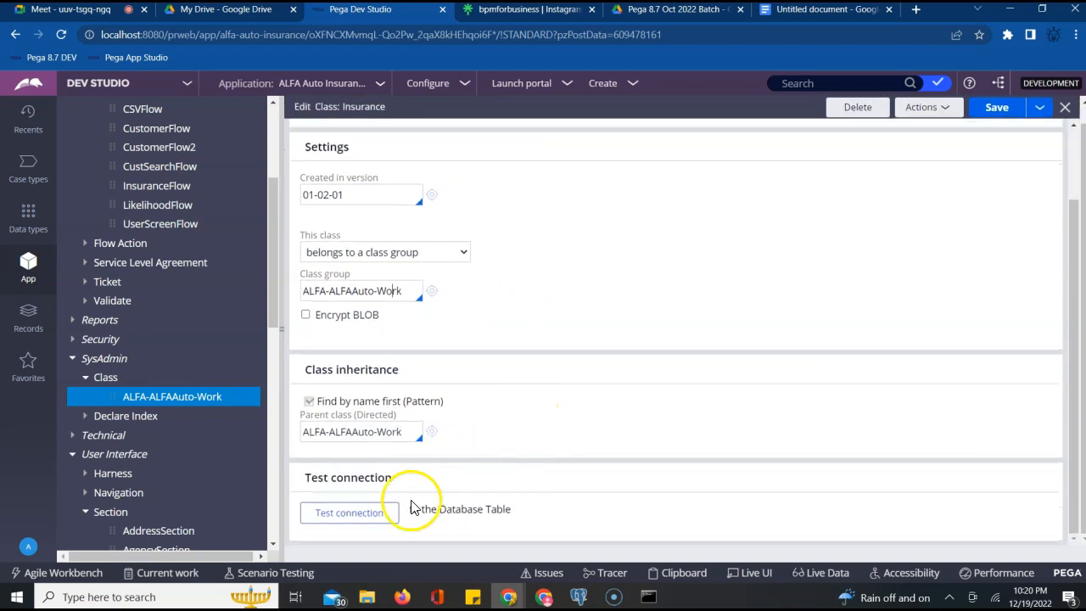
left_click(352, 516)
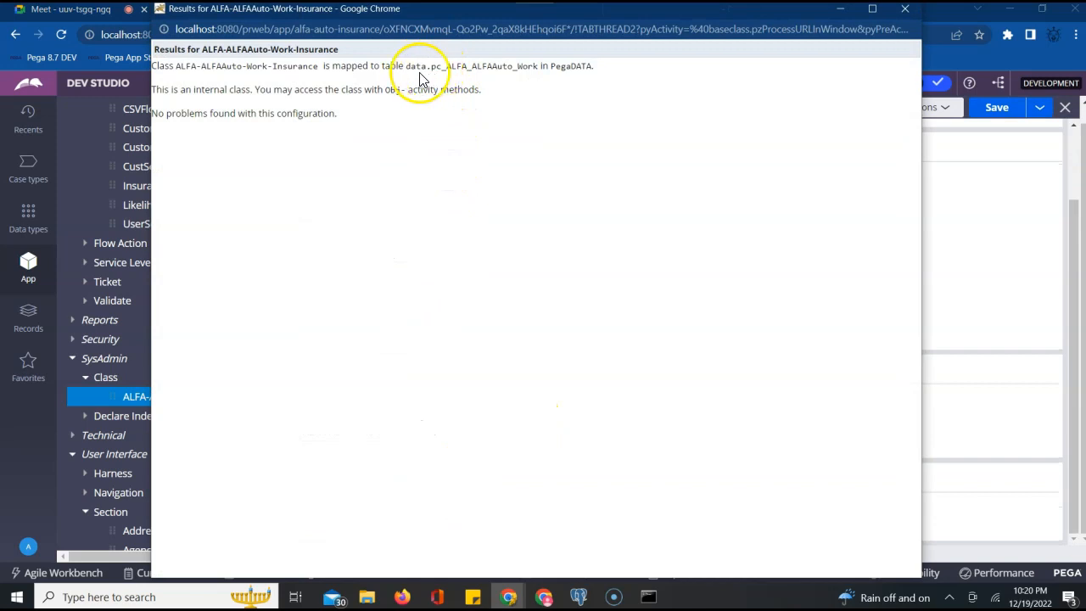
double_click(448, 67)
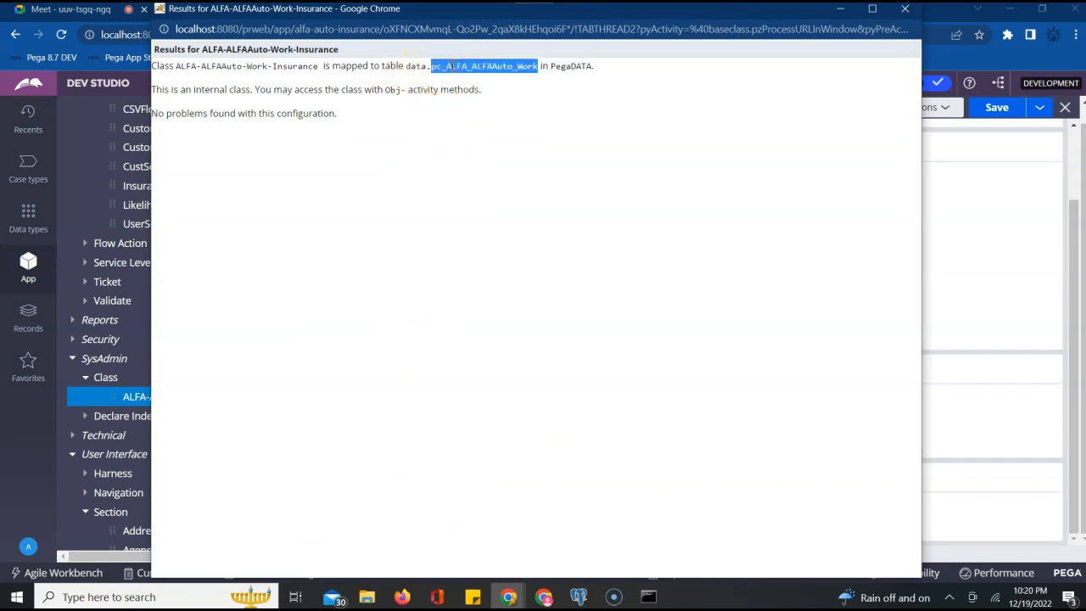
Step: Switch to pgAdmin, replace the asterisk in the select query with pyID, and try to run it with the table name pasted at the end
left_click(577, 594)
left_click(584, 226)
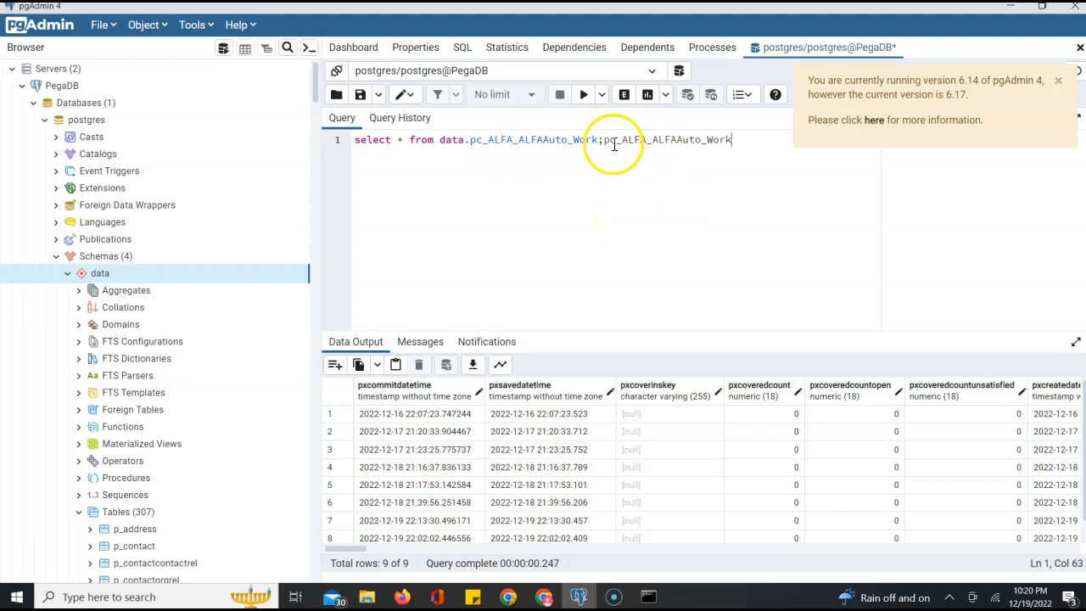
left_click(397, 141)
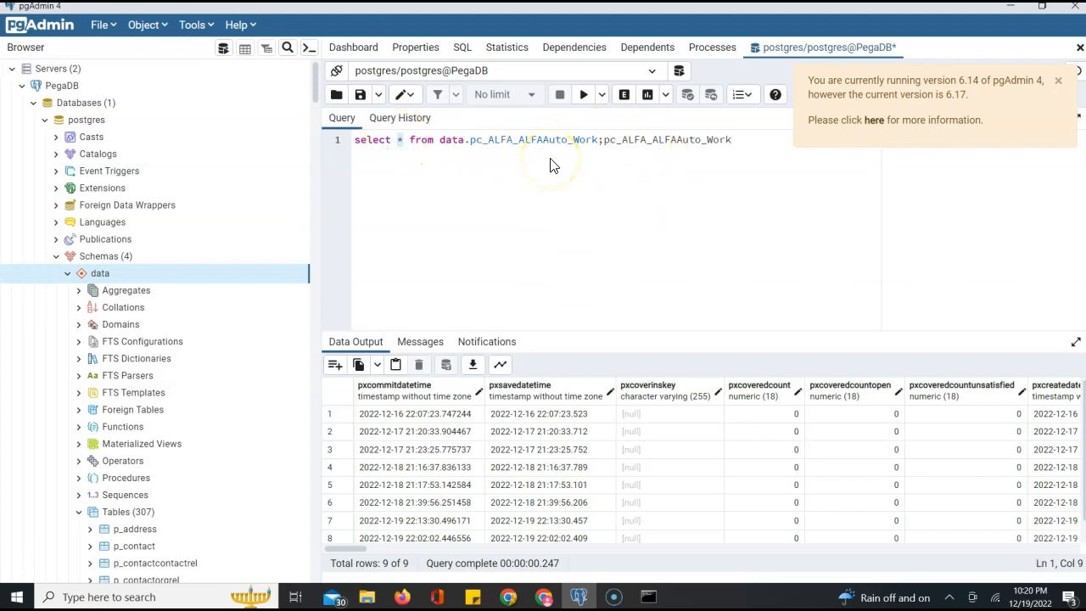
key("BackSpace")
type("pyID")
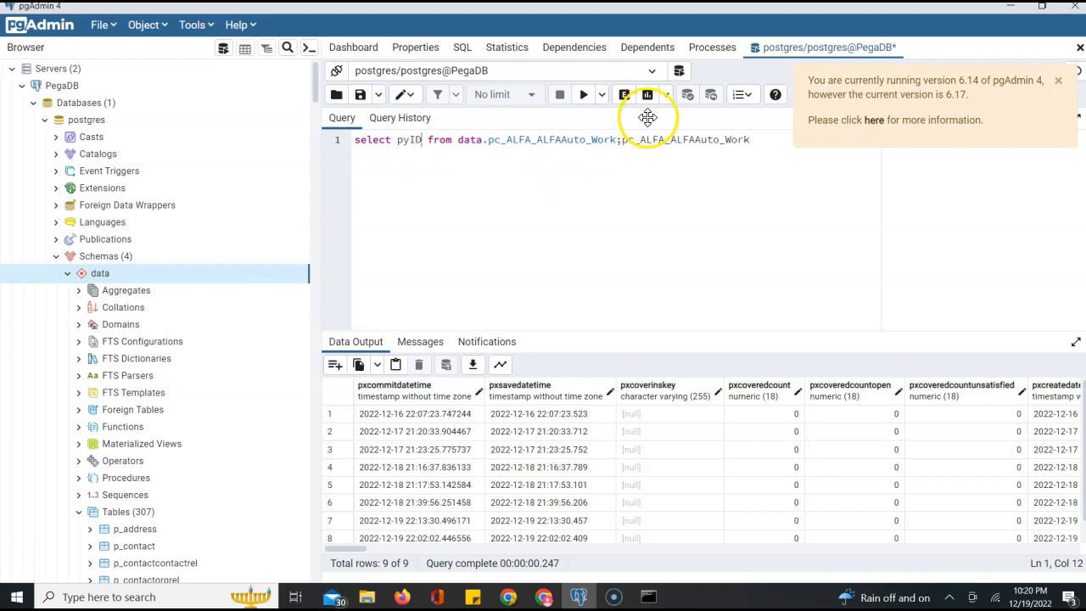
left_click(584, 94)
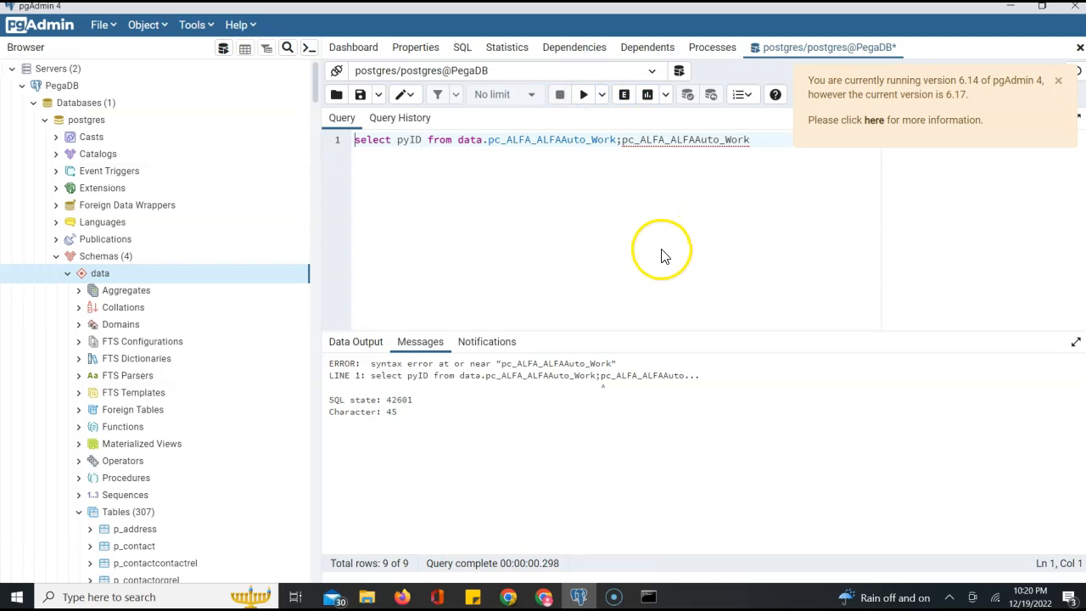
Step: Remove the duplicate table name, run "select pyID from data.pc_ALFA_ALFAAuto_Work;" and look through the returned IDs
double_click(633, 145)
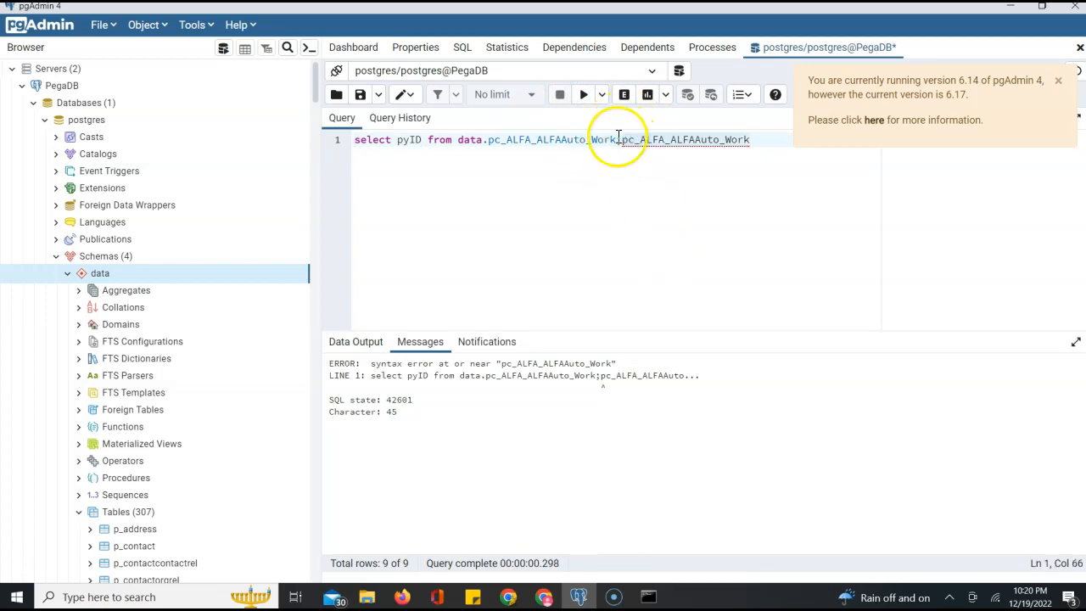
key("BackSpace")
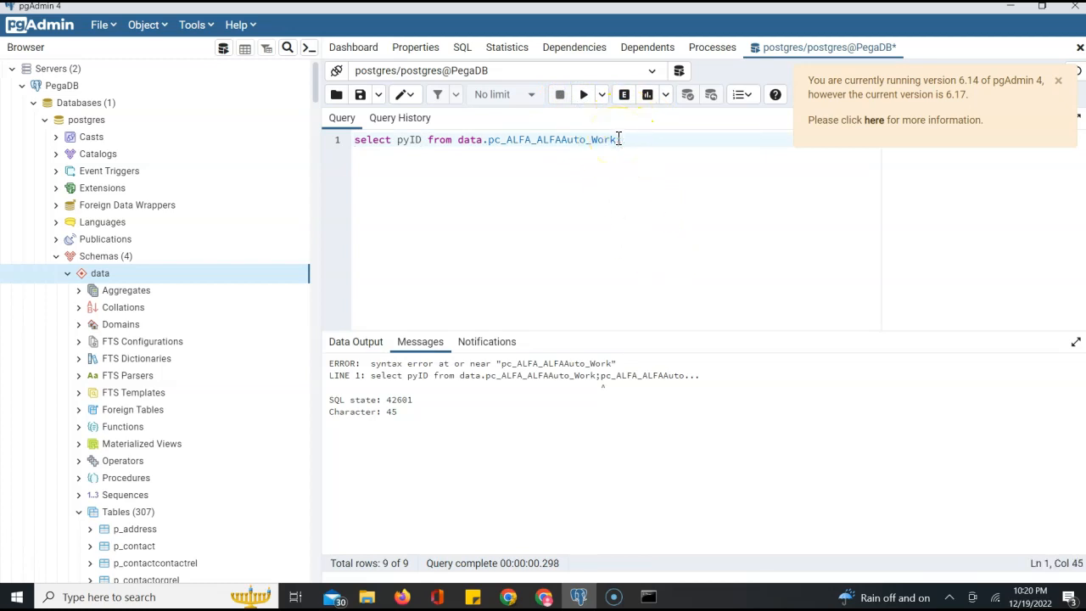
left_click(585, 95)
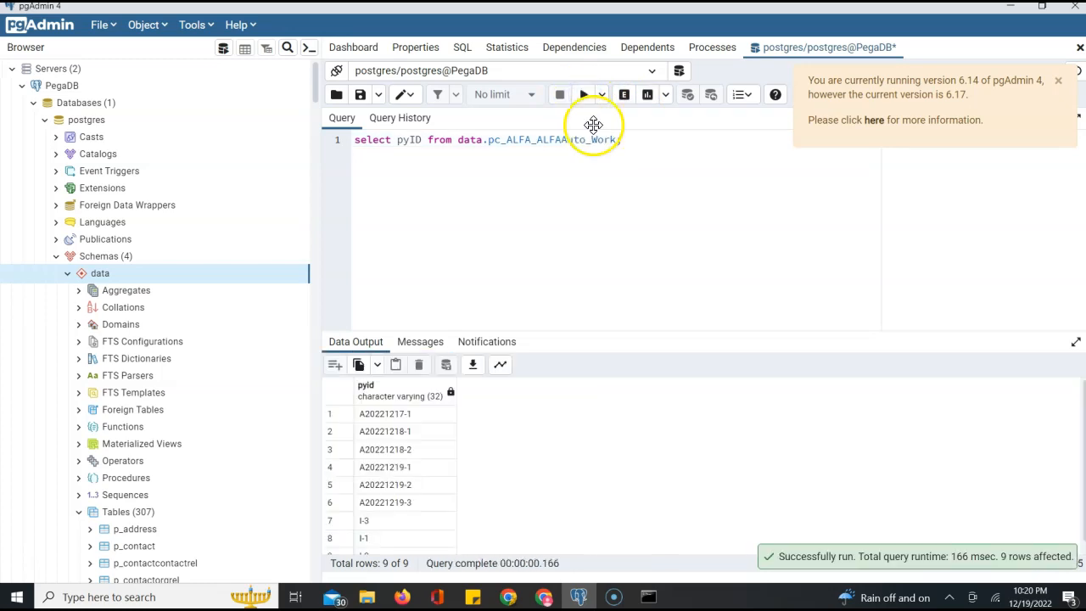
scroll(426, 468, "down", 1)
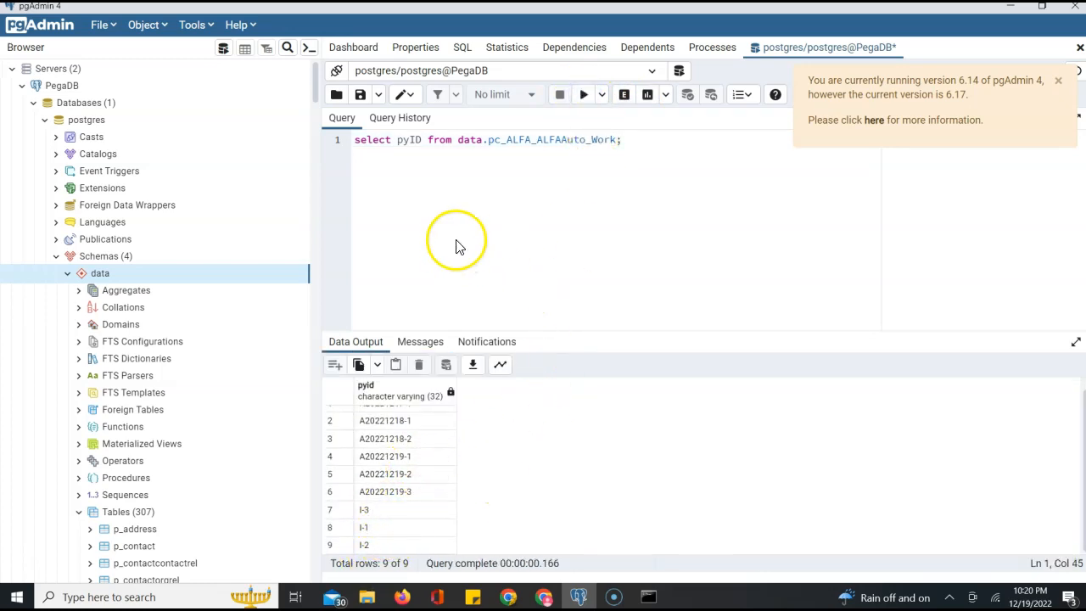
left_click(525, 140)
triple_click(526, 140)
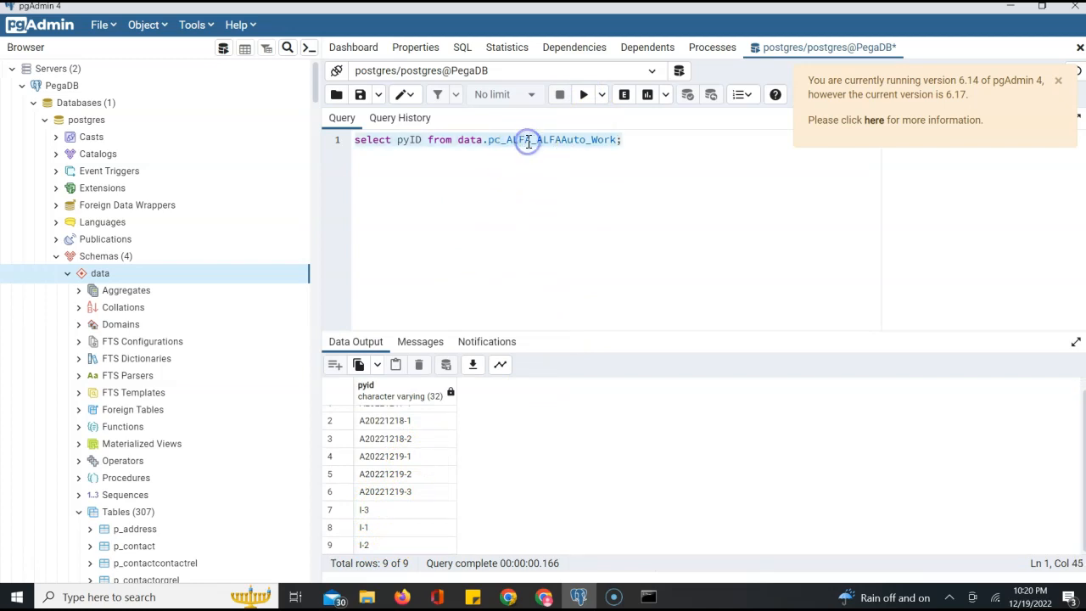
triple_click(527, 139)
Step: Return to Pega Dev Studio, put the connection test results aside and review the Insurance class's settings and inheritance
left_click(1009, 8)
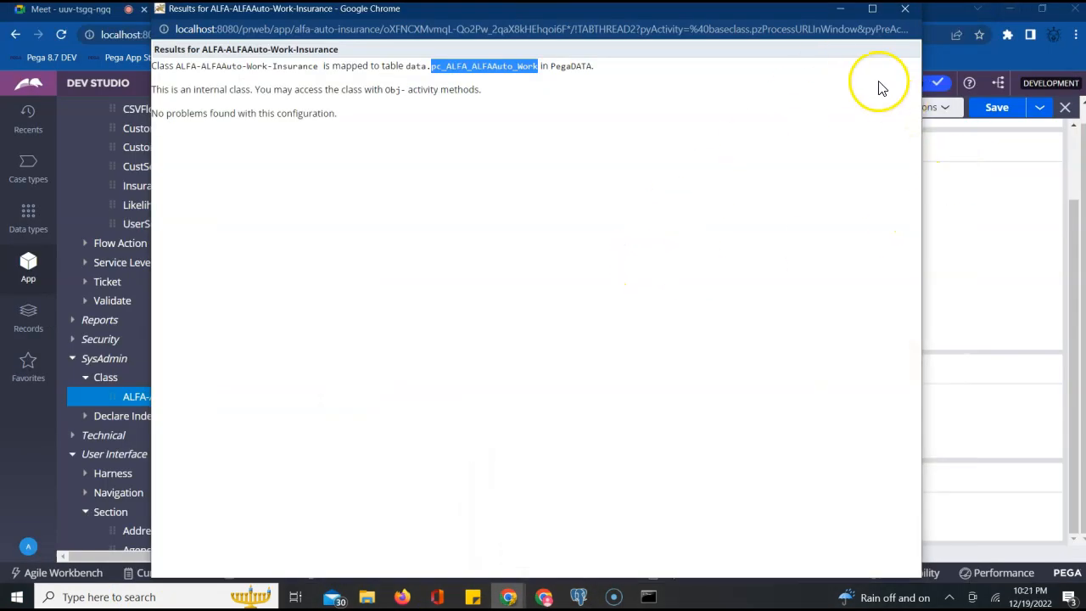
left_click(838, 12)
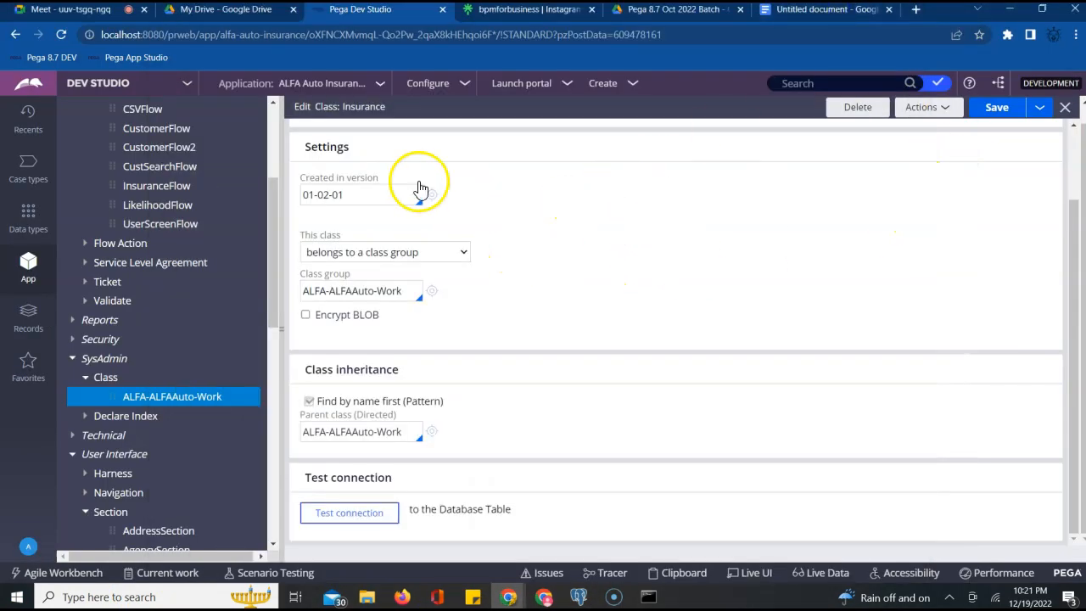
scroll(721, 255, "up", 2)
scroll(484, 230, "up", 2)
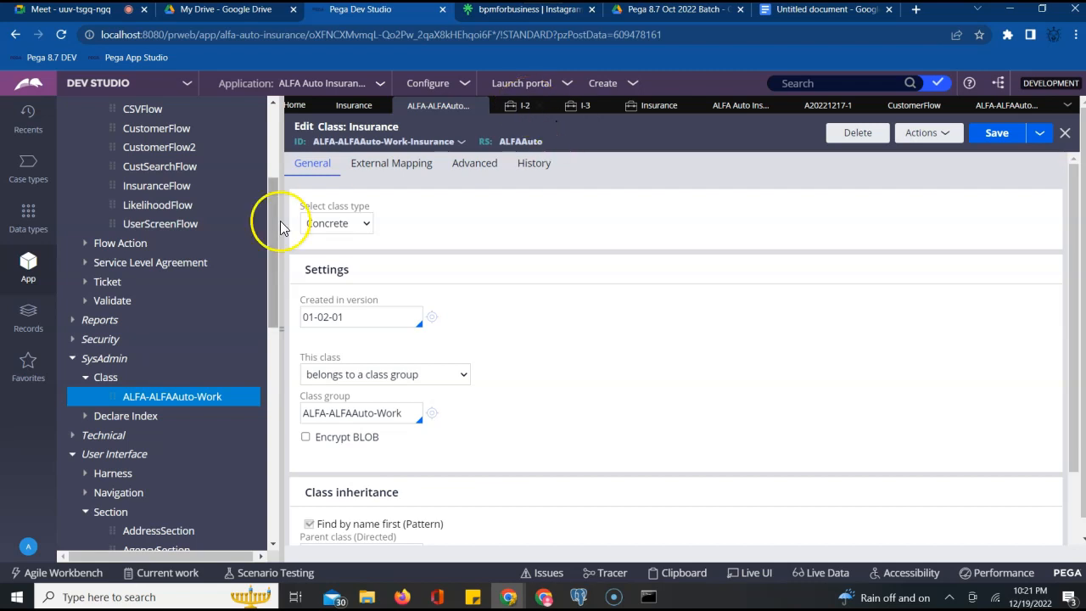
scroll(170, 224, "up", 5)
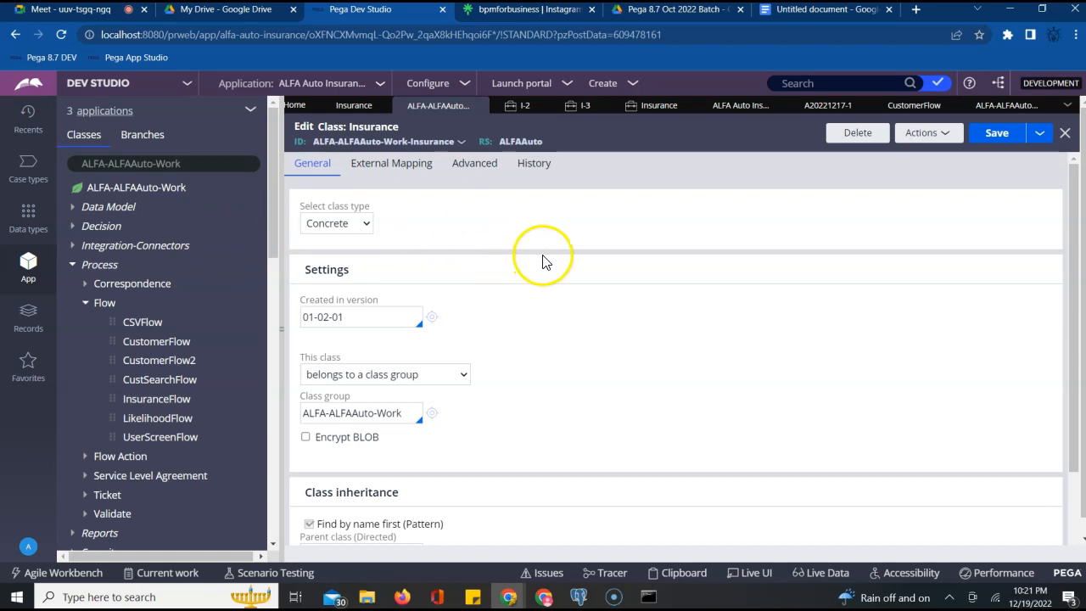
scroll(403, 279, "down", 1)
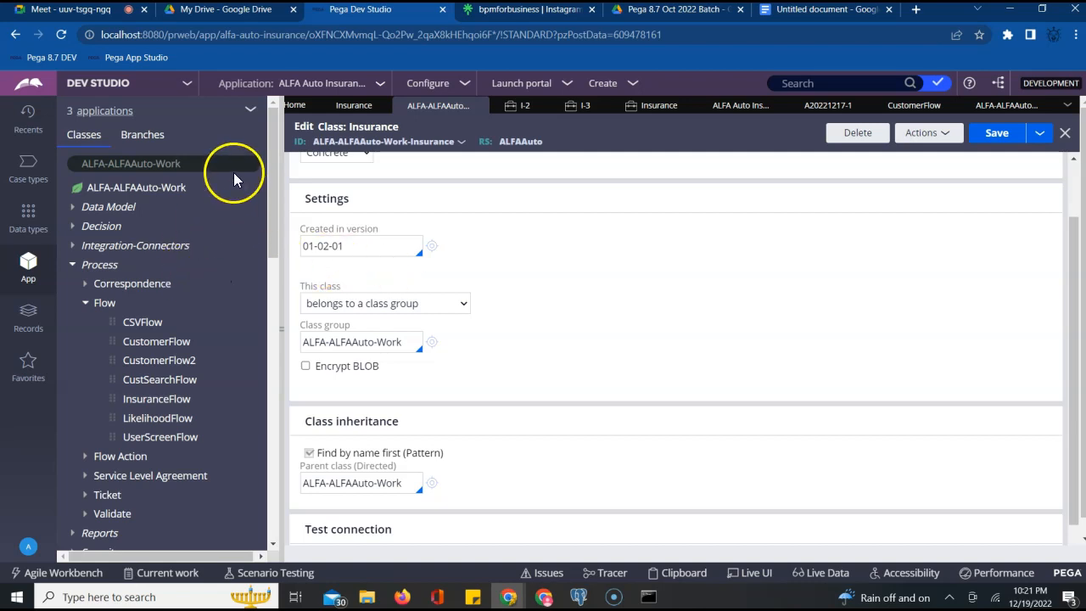
Step: Collapse the Process and SysAdmin categories of ALFA-ALFAAuto-Work and expand Case Type under the Insurance class's Process category
left_click(74, 265)
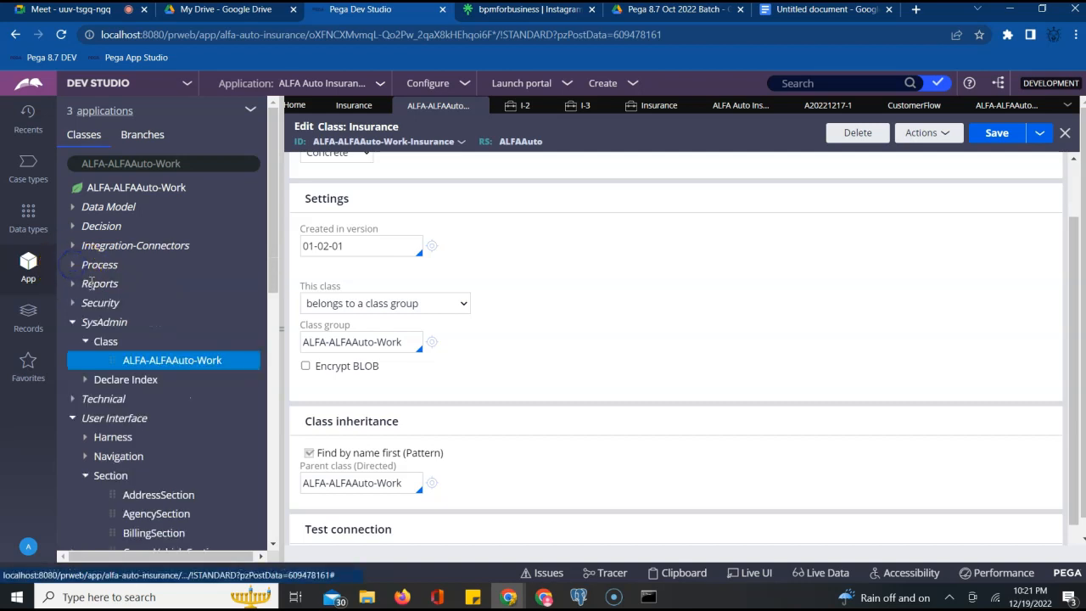
left_click(73, 322)
scroll(133, 315, "down", 5)
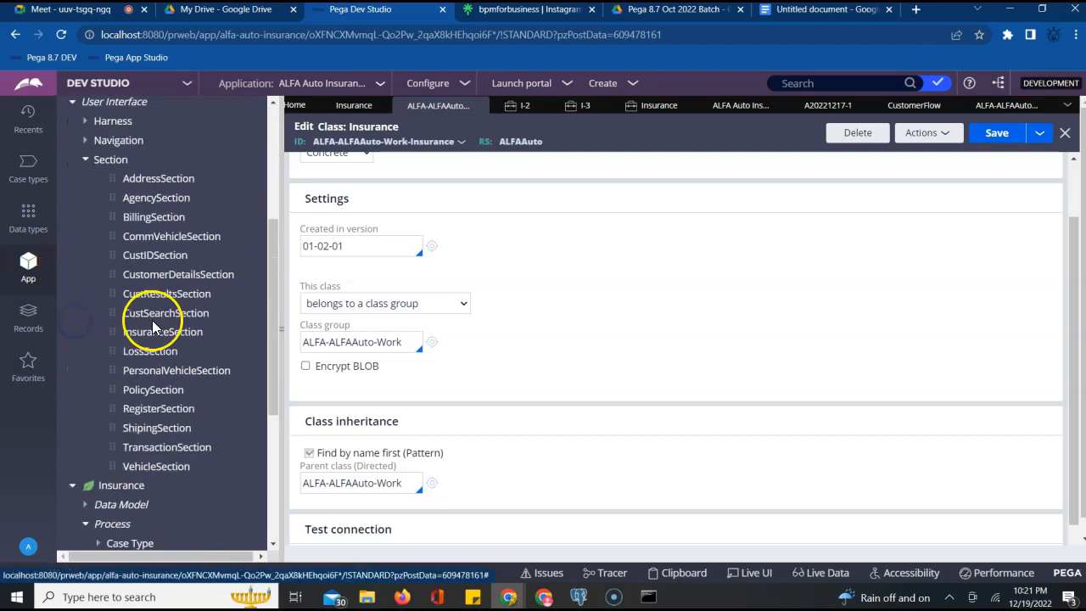
scroll(190, 328, "down", 4)
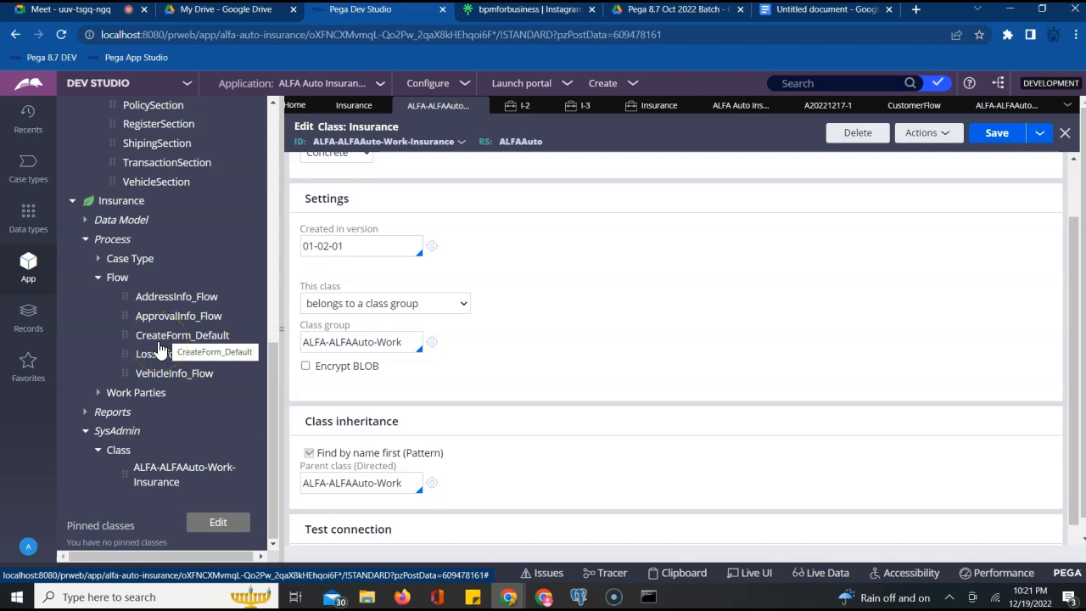
left_click(99, 260)
left_click(244, 254)
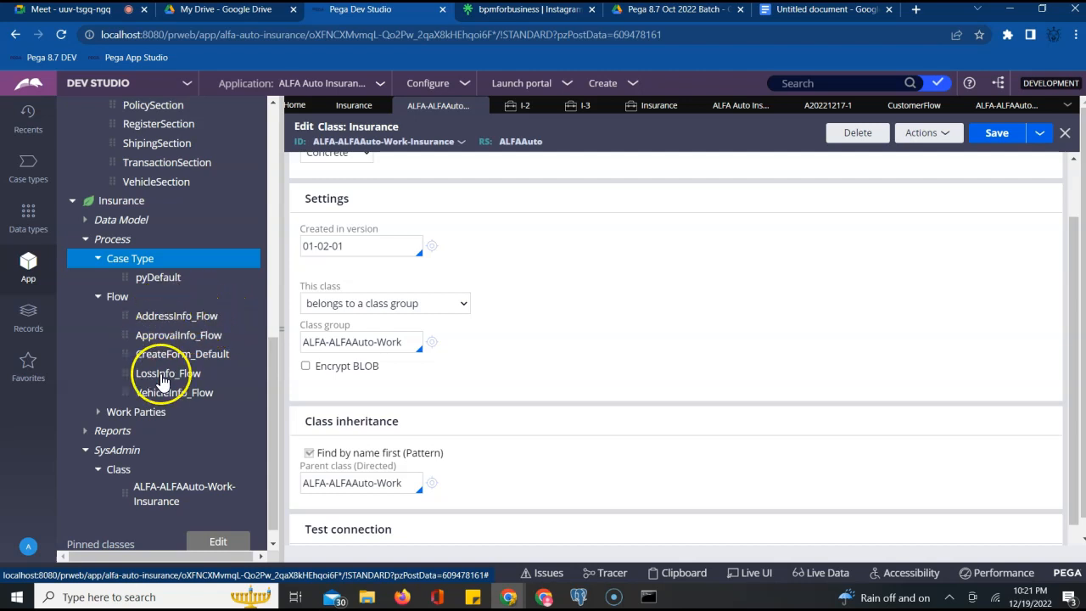
Step: Open the Insurance class's pyDefault case type rule and review its work parties, supporting processes, child case types and case wide actions
left_click(155, 283)
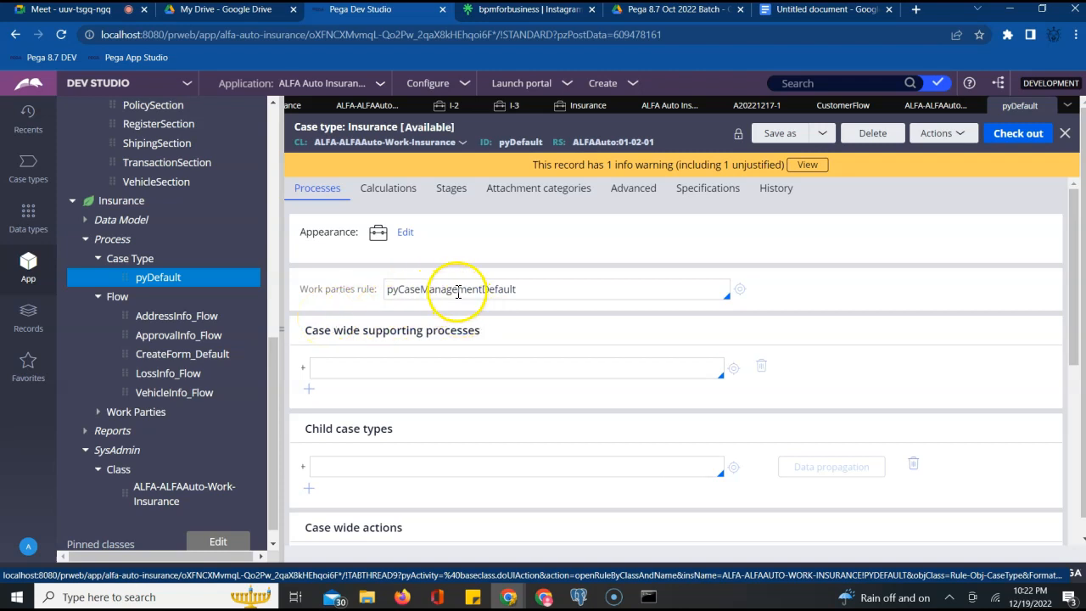
scroll(492, 312, "down", 3)
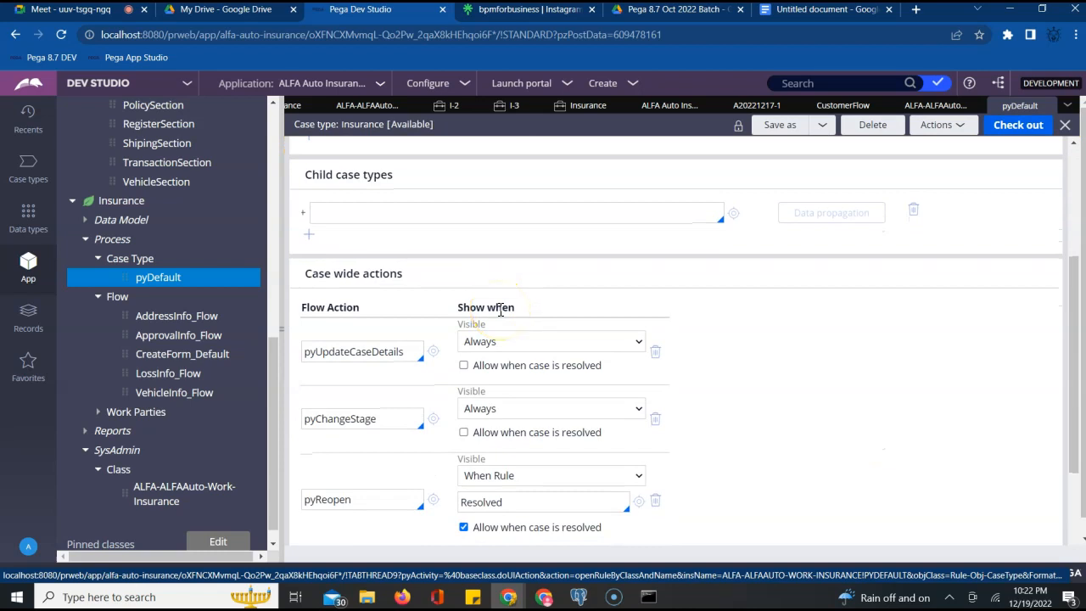
scroll(501, 312, "down", 2)
scroll(501, 317, "up", 3)
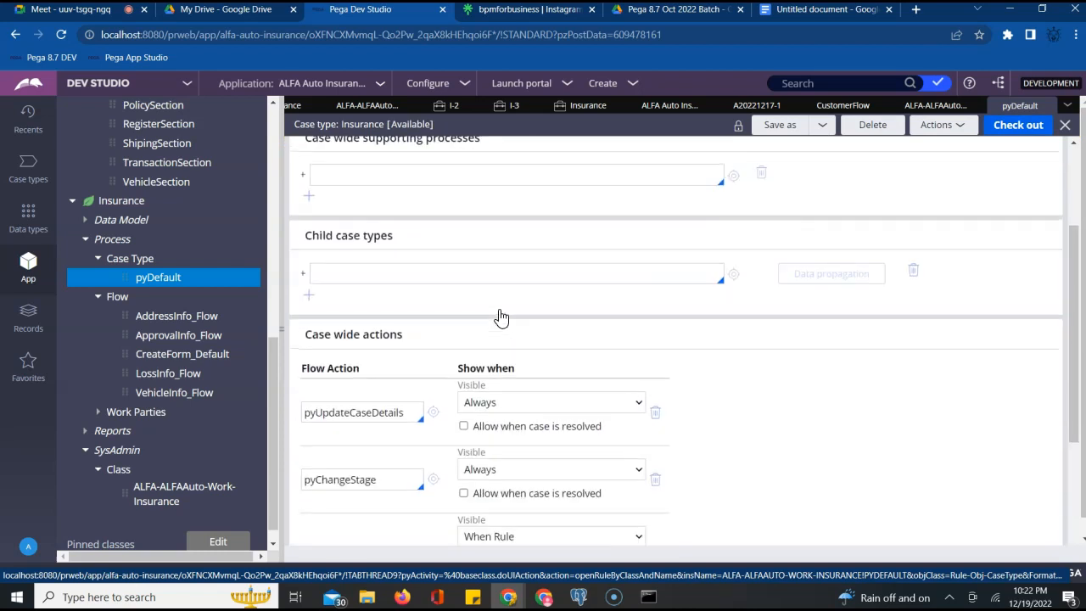
scroll(500, 315, "up", 3)
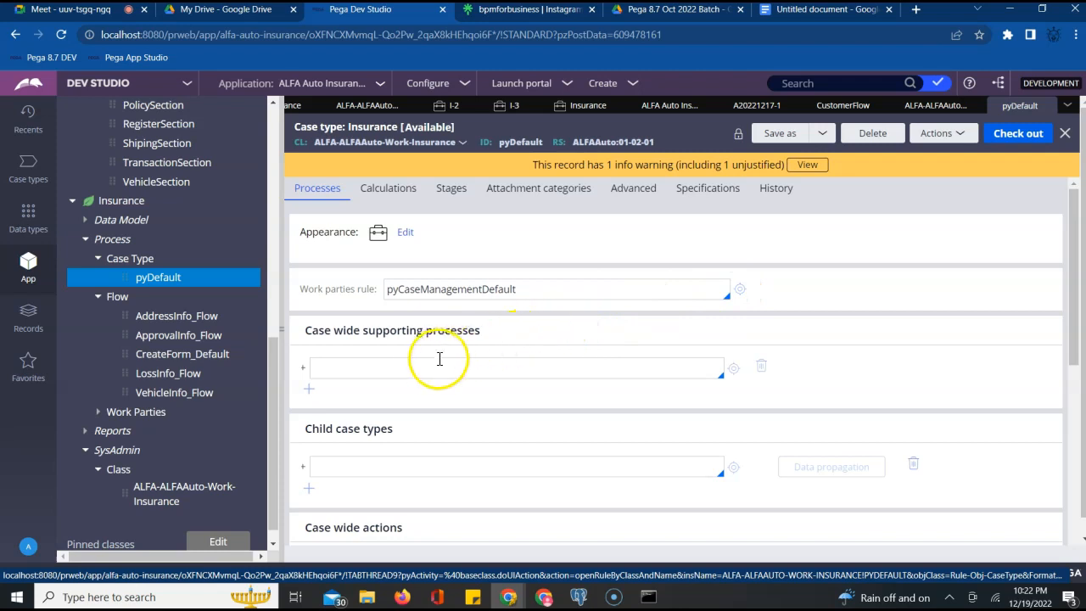
scroll(440, 360, "down", 5)
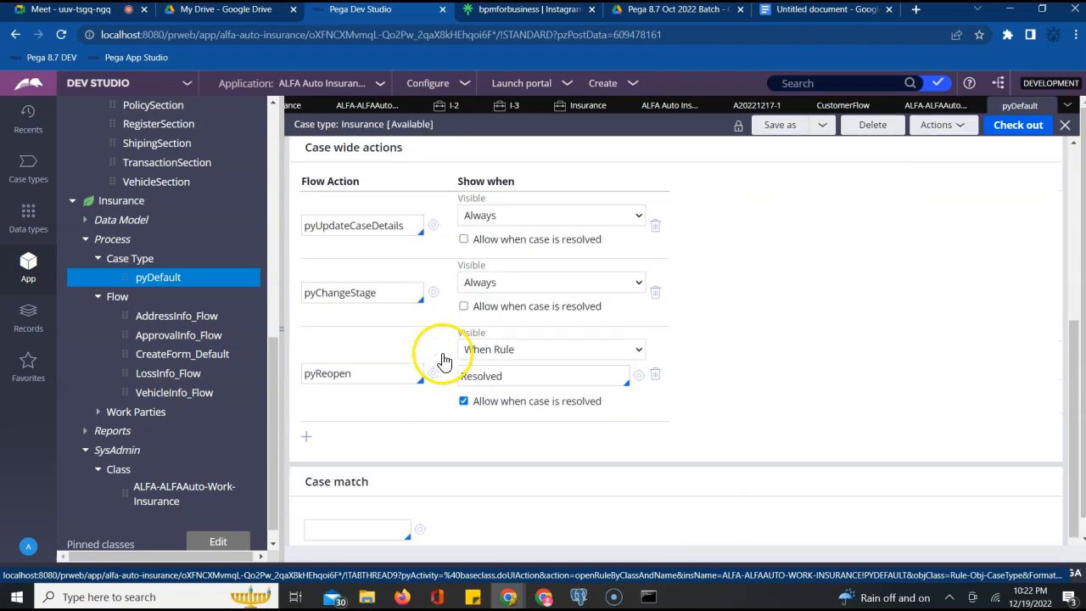
scroll(447, 360, "up", 2)
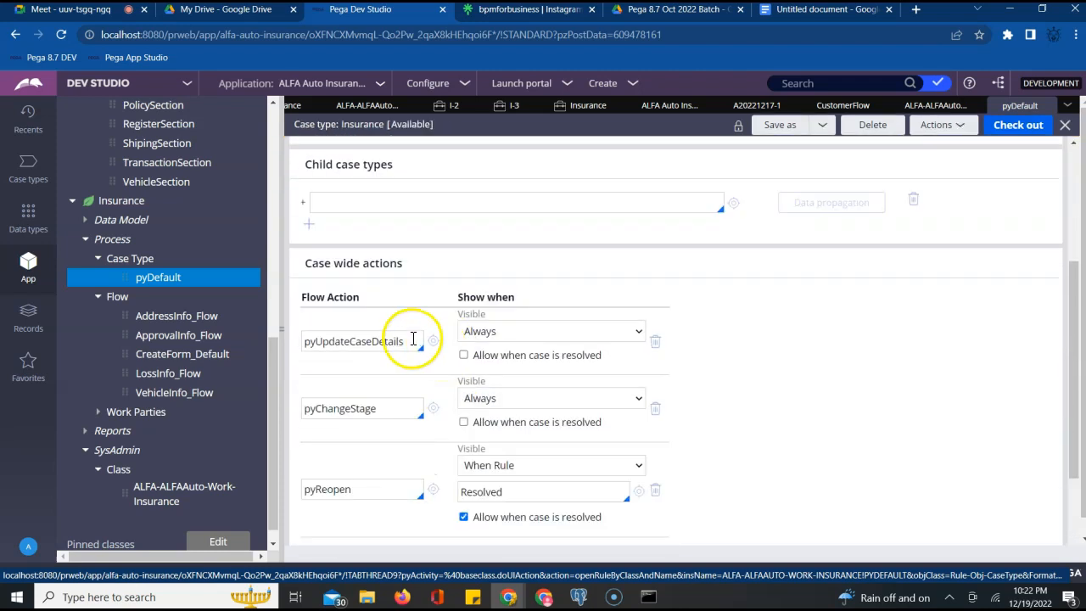
scroll(413, 339, "down", 2)
scroll(390, 229, "up", 1)
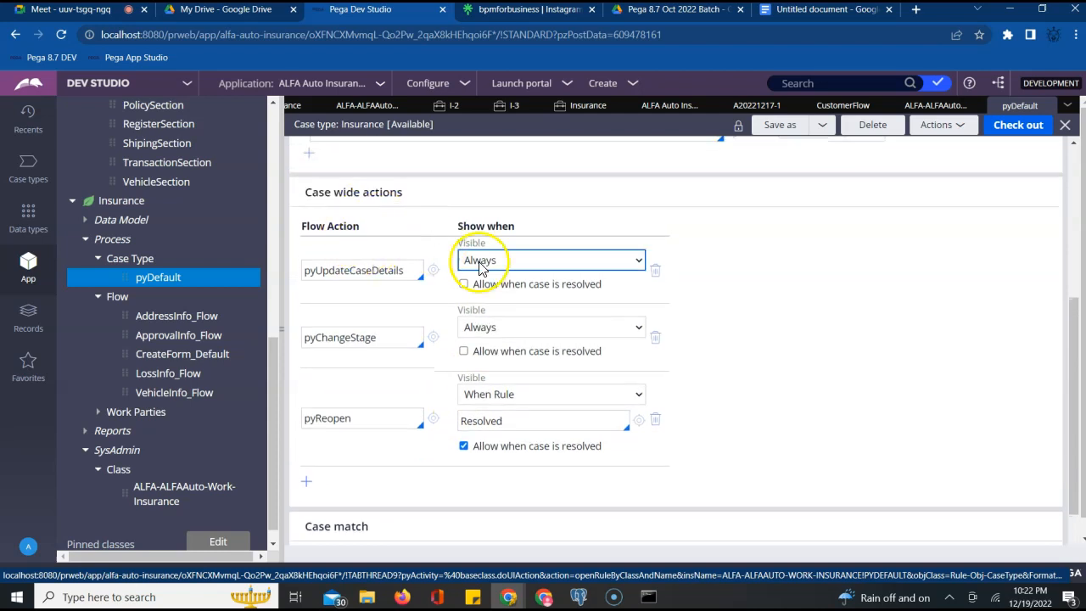
scroll(399, 344, "down", 1)
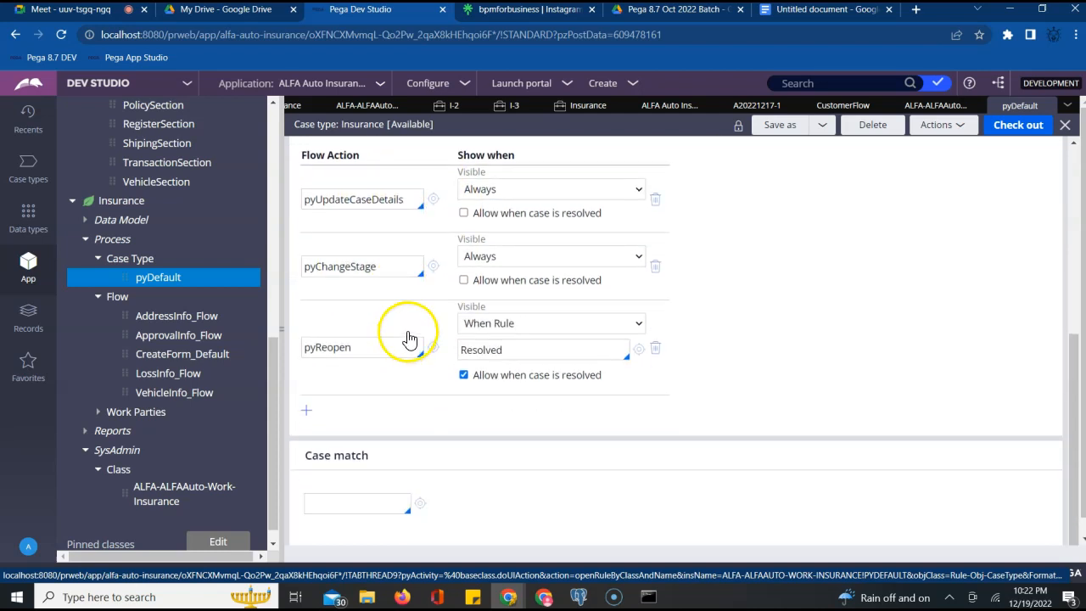
scroll(411, 336, "up", 10)
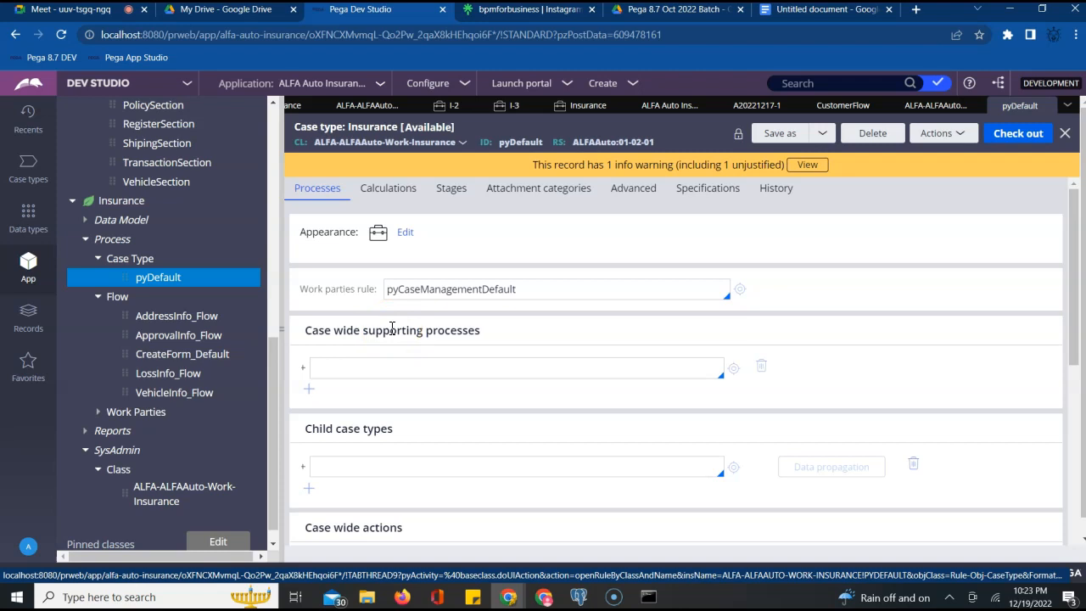
scroll(392, 328, "down", 5)
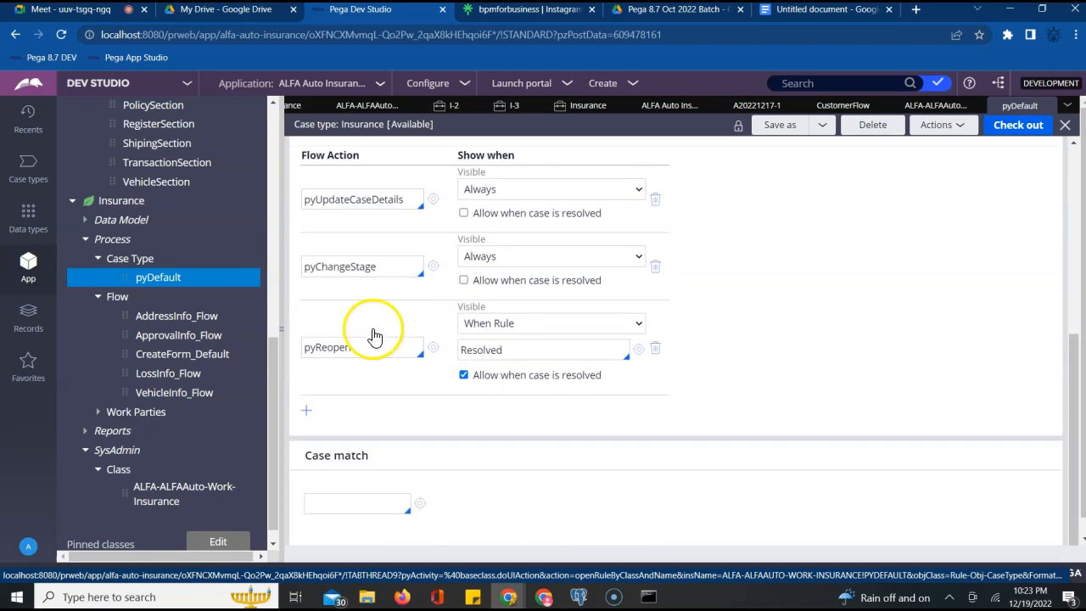
Step: Open the Insurance class's AddressInfo_Flow and inspect the properties of its AddressDetails connector without changing them
left_click(179, 323)
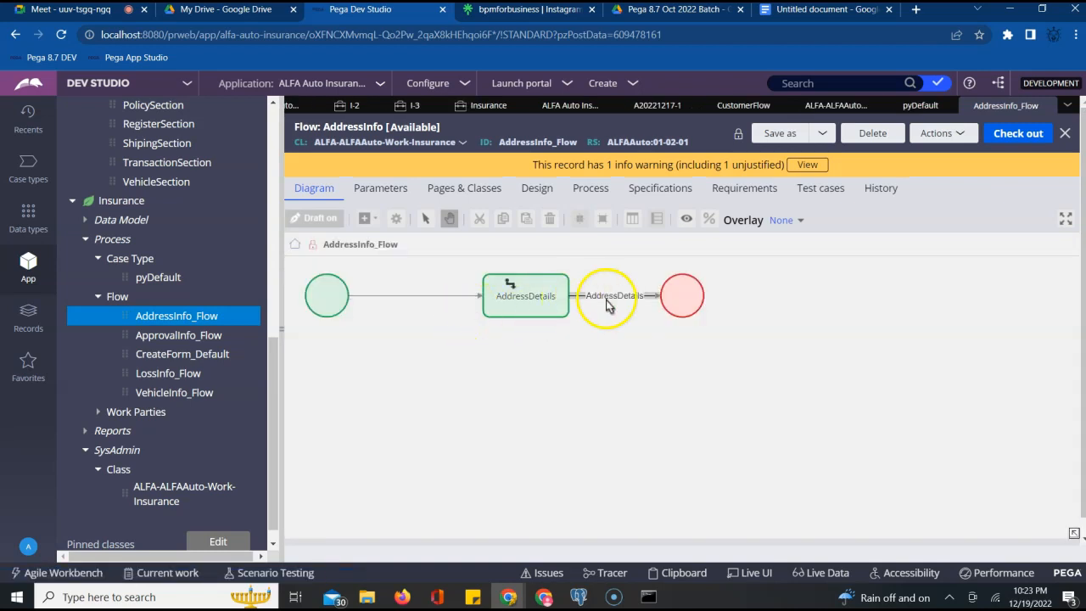
double_click(612, 298)
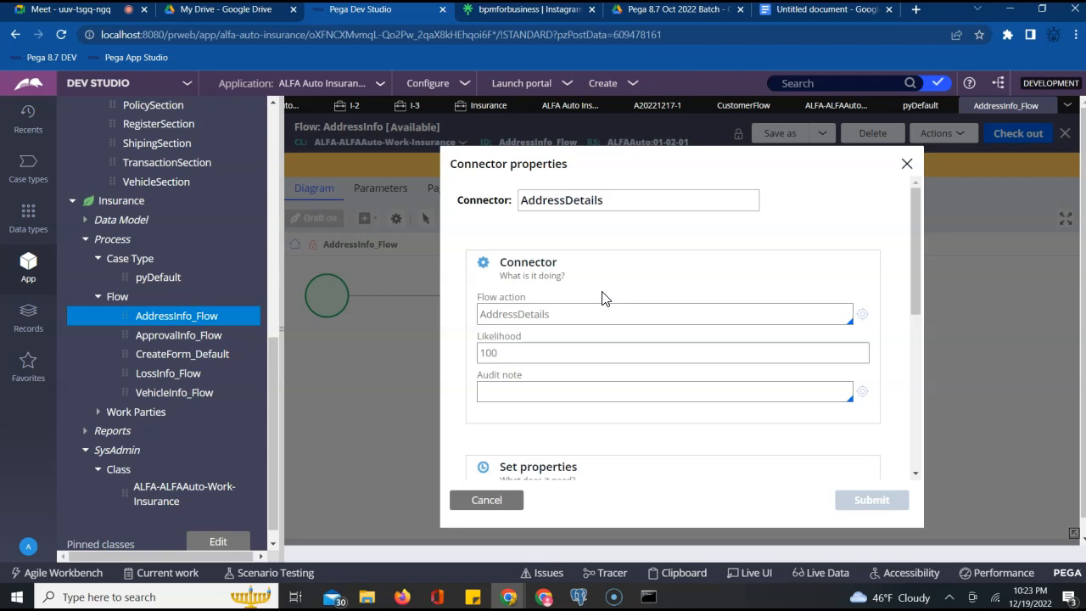
left_click(907, 162)
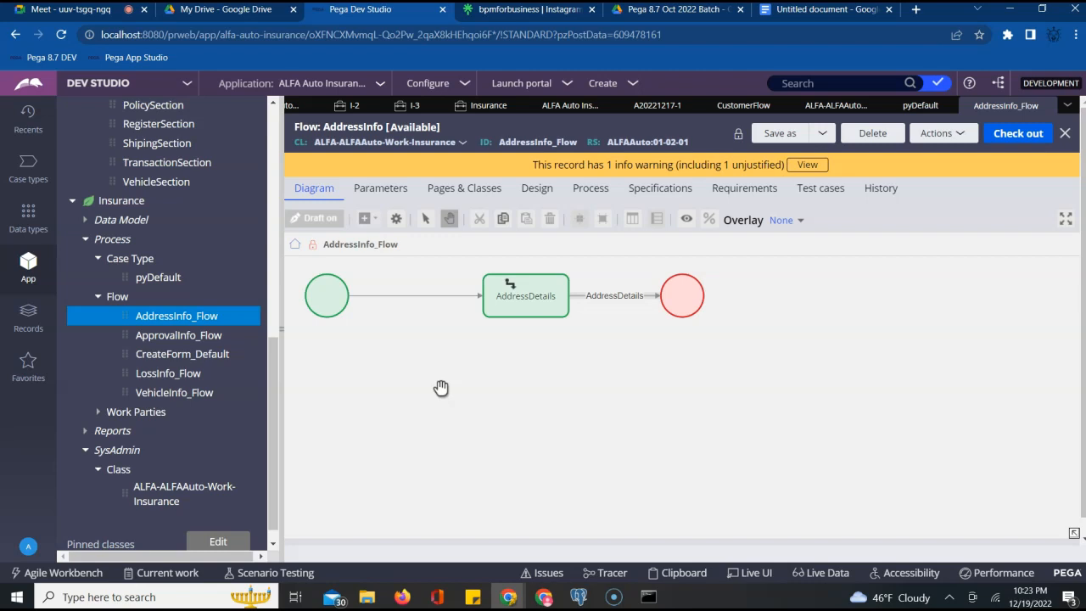
scroll(274, 310, "up", 10)
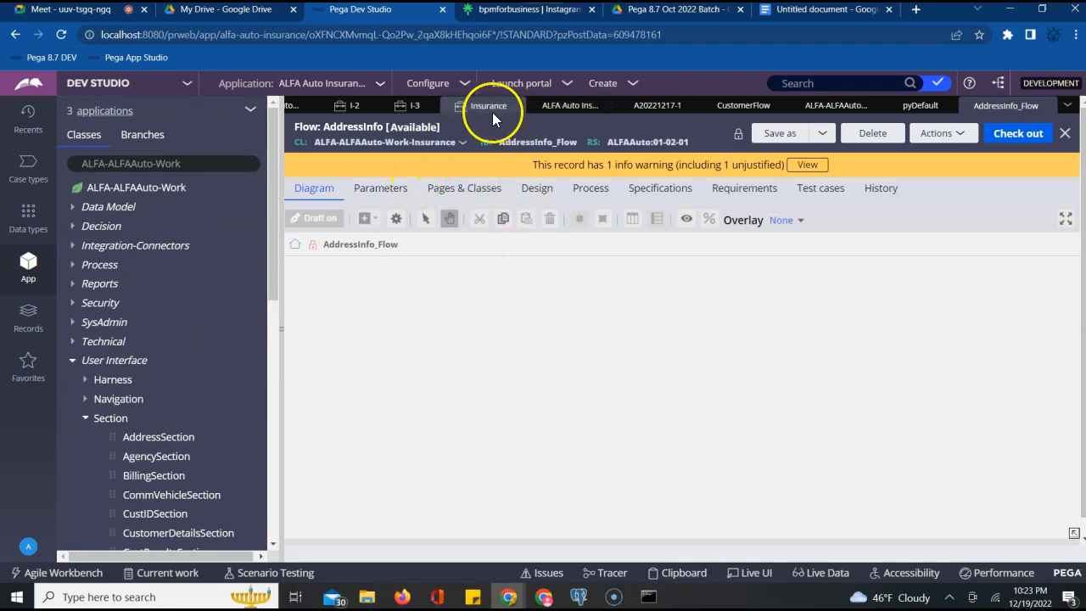
Step: Open the Insurance case type's workflow and display the settings of the BasicInfo process in the BasicInfo stage
left_click(28, 168)
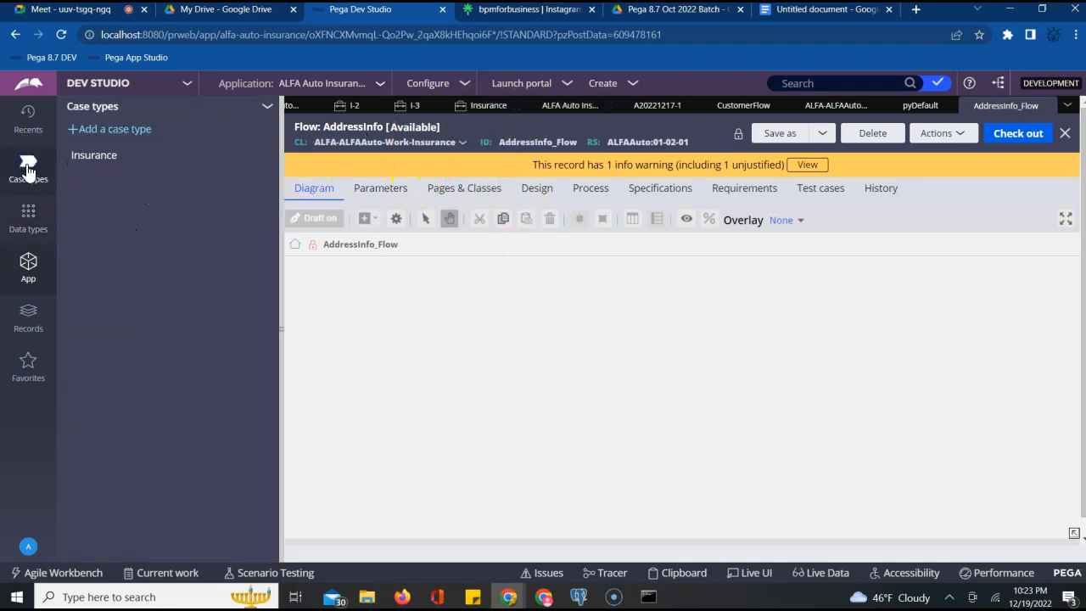
left_click(98, 161)
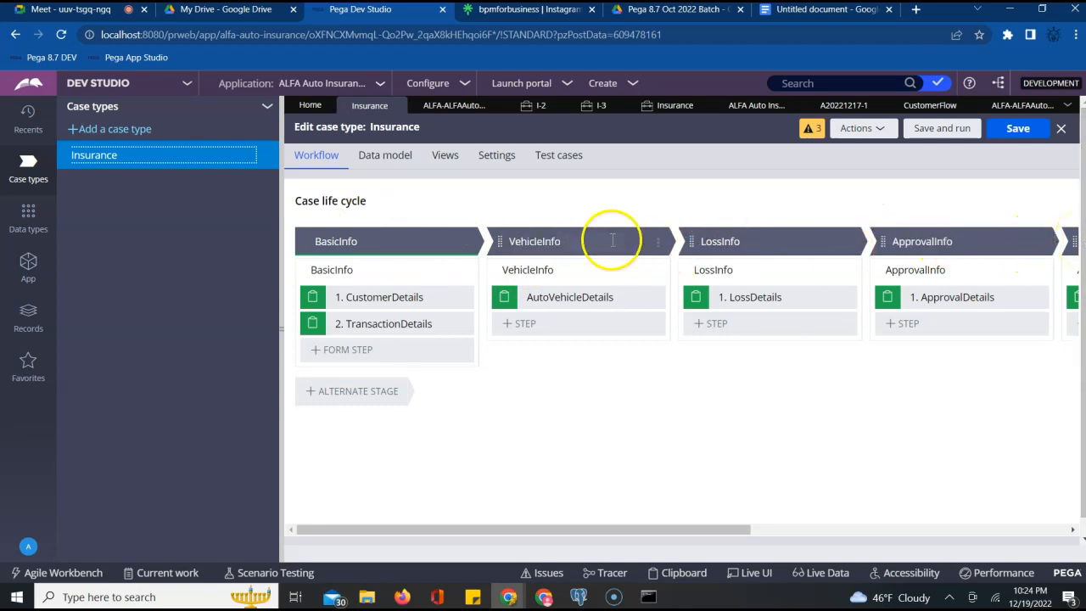
left_click(319, 270)
double_click(344, 270)
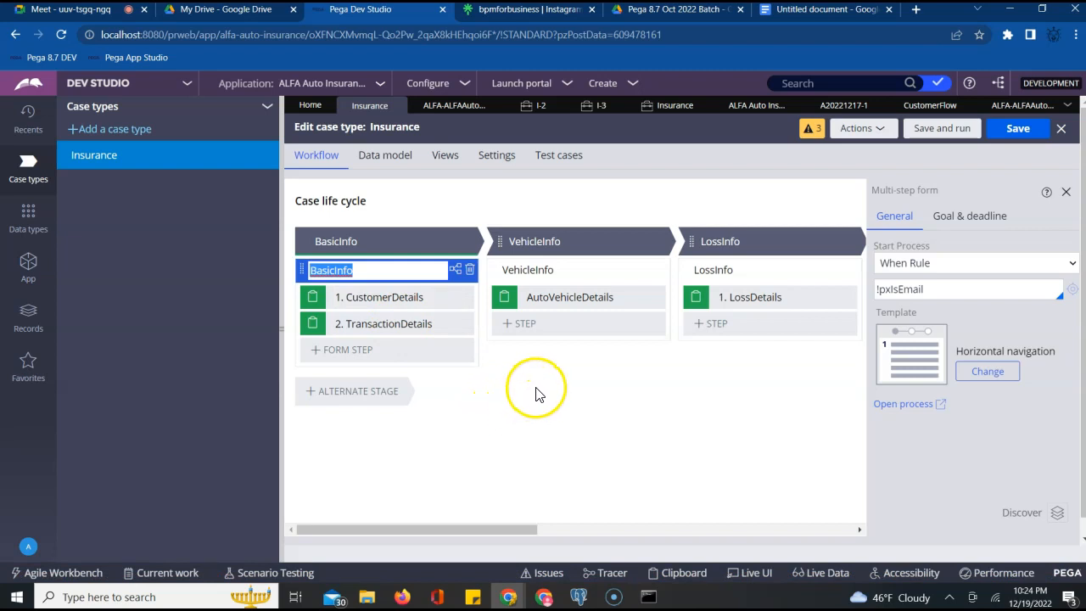
Step: Review the stages, processes and steps of the Insurance case life cycle through CaseClosure and return to BasicInfo
left_click(575, 529)
left_click(766, 530)
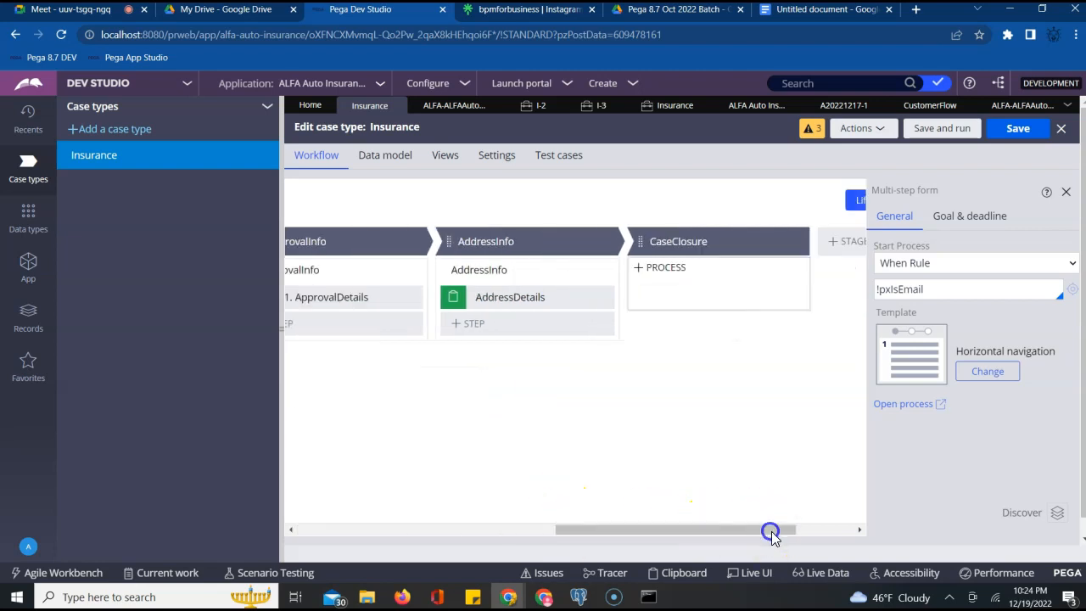
left_click(575, 528)
left_click(576, 528)
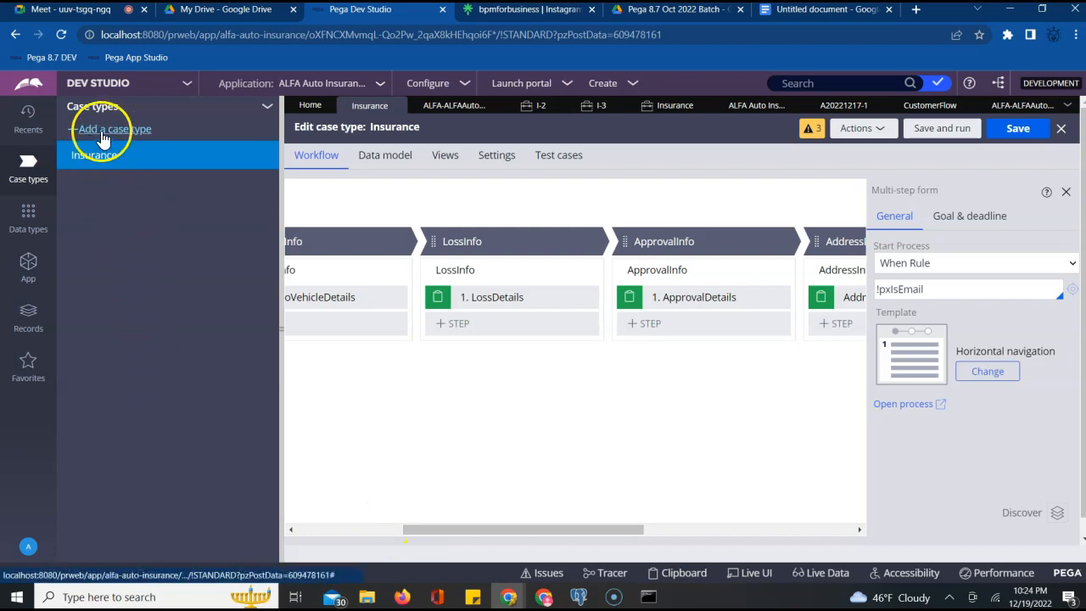
left_click(351, 530)
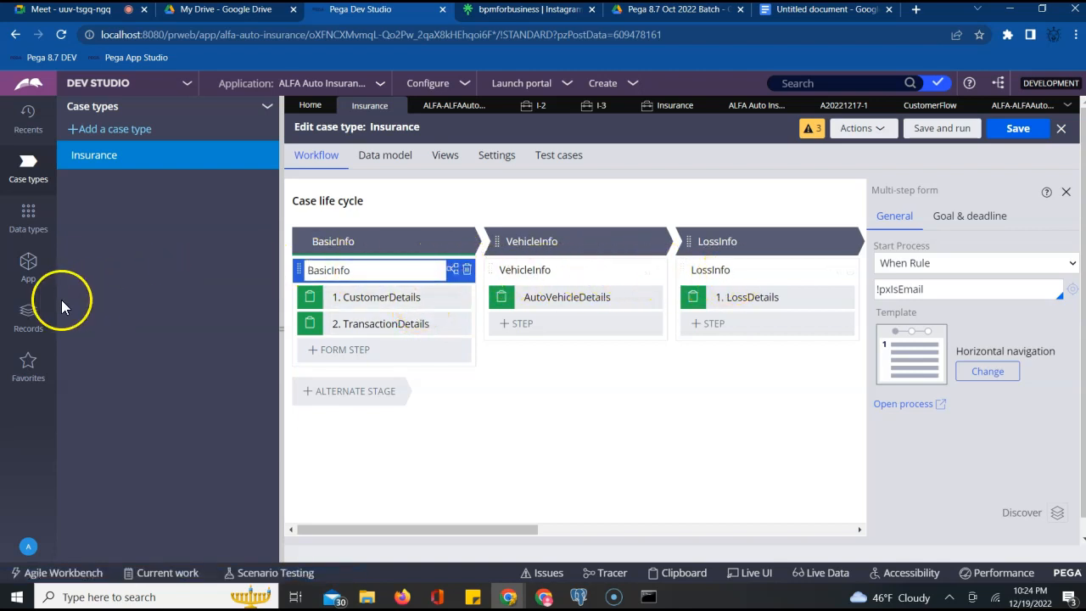
Step: Examine the diagram of the Insurance class's CreateForm_Default flow, and return to the list of Insurance case instances
left_click(33, 269)
scroll(200, 315, "down", 8)
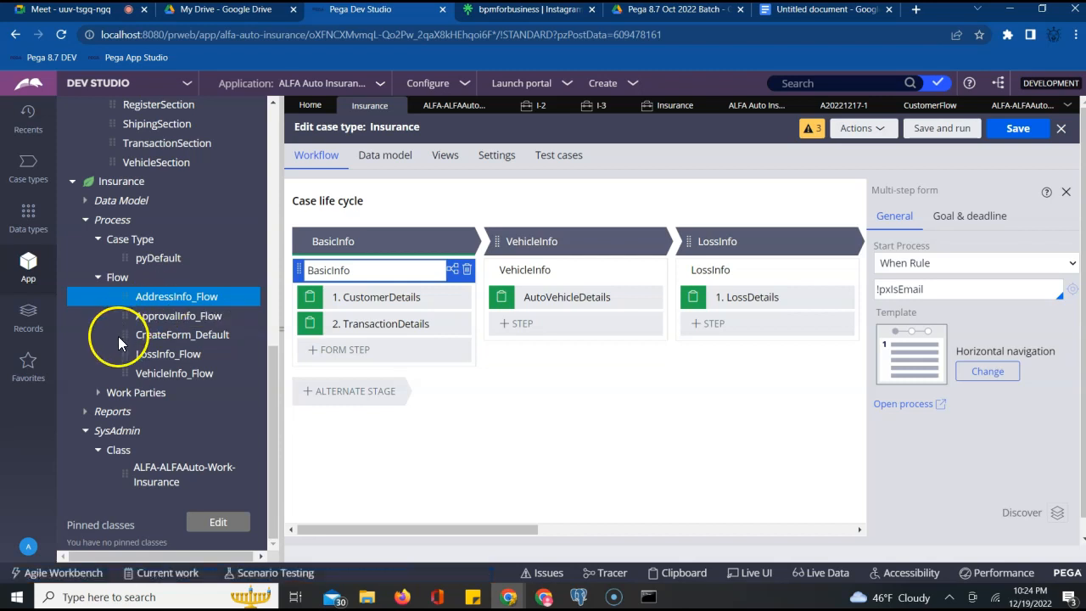
left_click(174, 391)
left_click(182, 336)
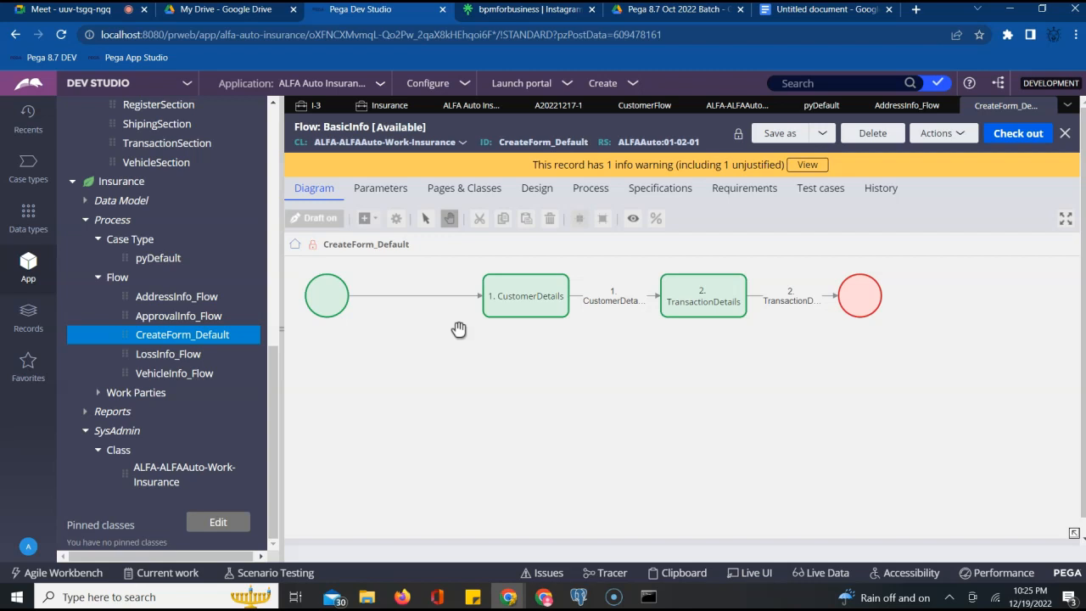
left_click(469, 355)
left_click(534, 382)
scroll(540, 386, "down", 3)
scroll(541, 386, "up", 3)
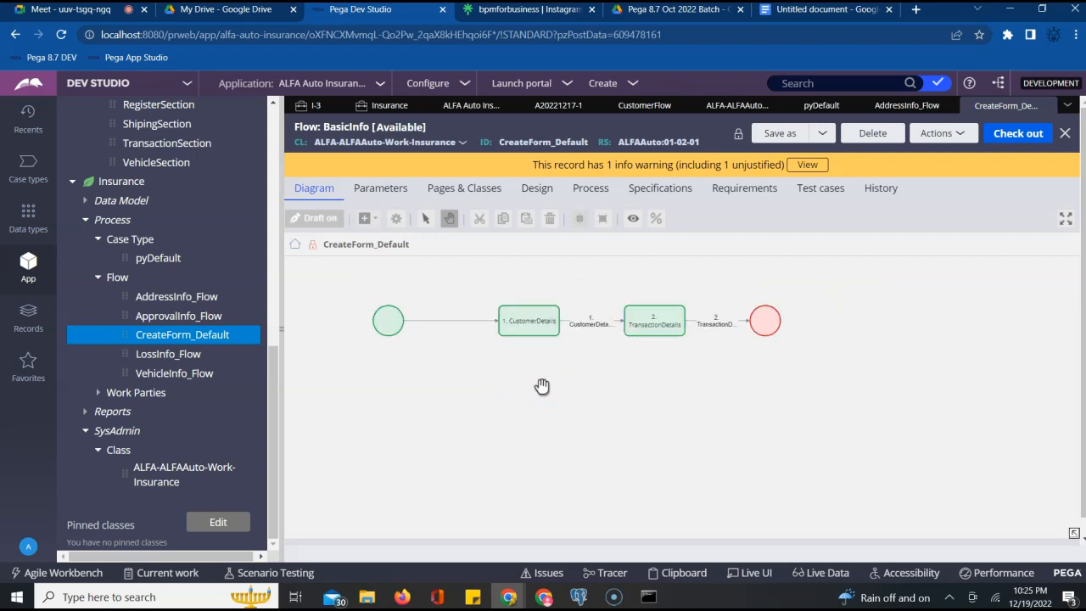
left_click(388, 107)
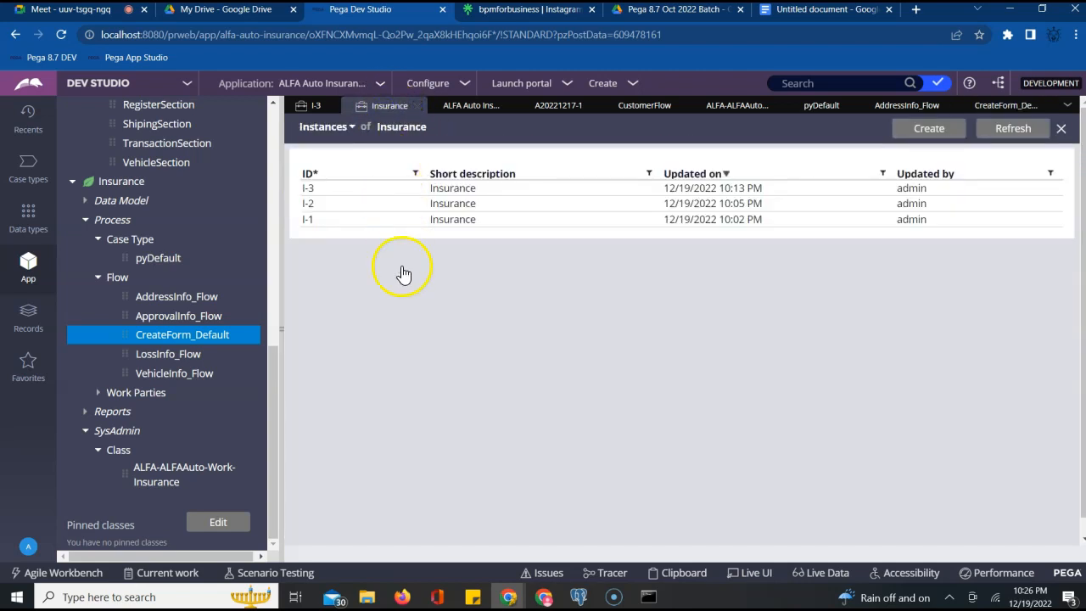